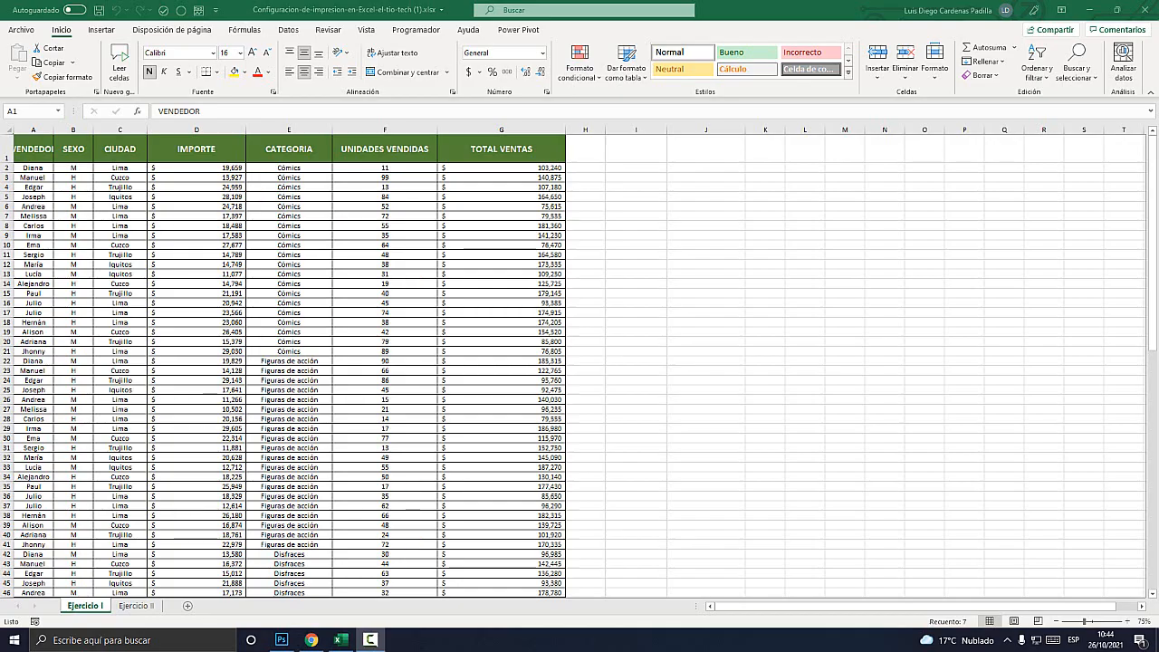
Step: Examine the sales tables on the Ejercicio I and Ejercicio II sheets from their headers through the lower rows
drag(73, 177, 500, 197)
click(384, 341)
scroll(290, 362, down, 10)
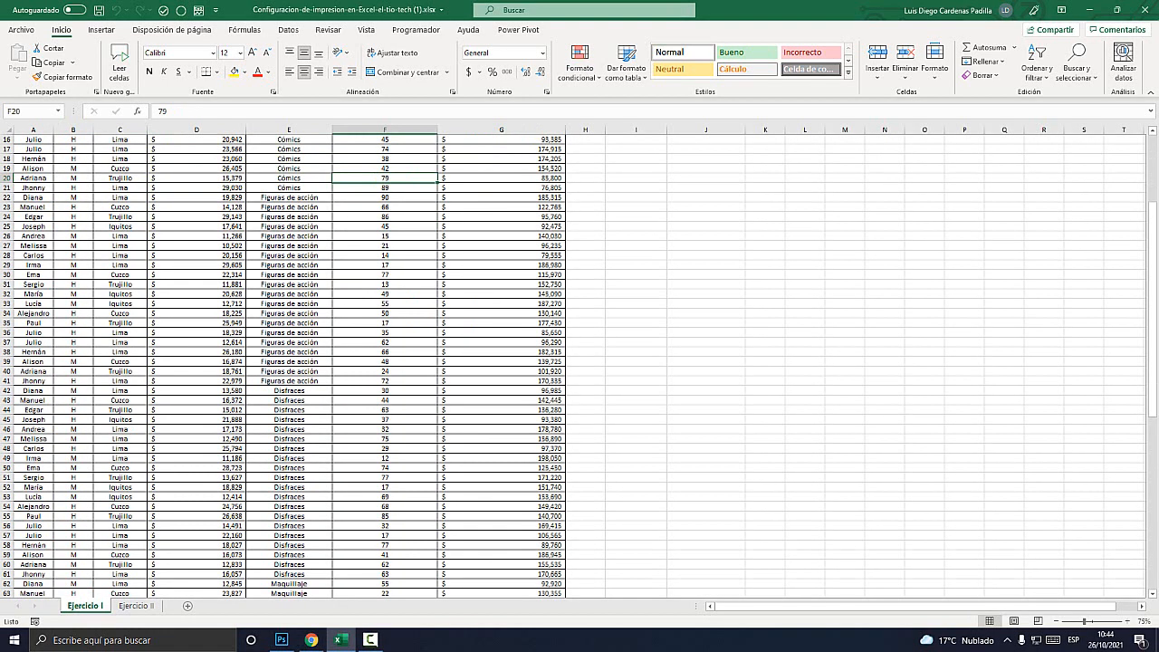
scroll(289, 363, up, 10)
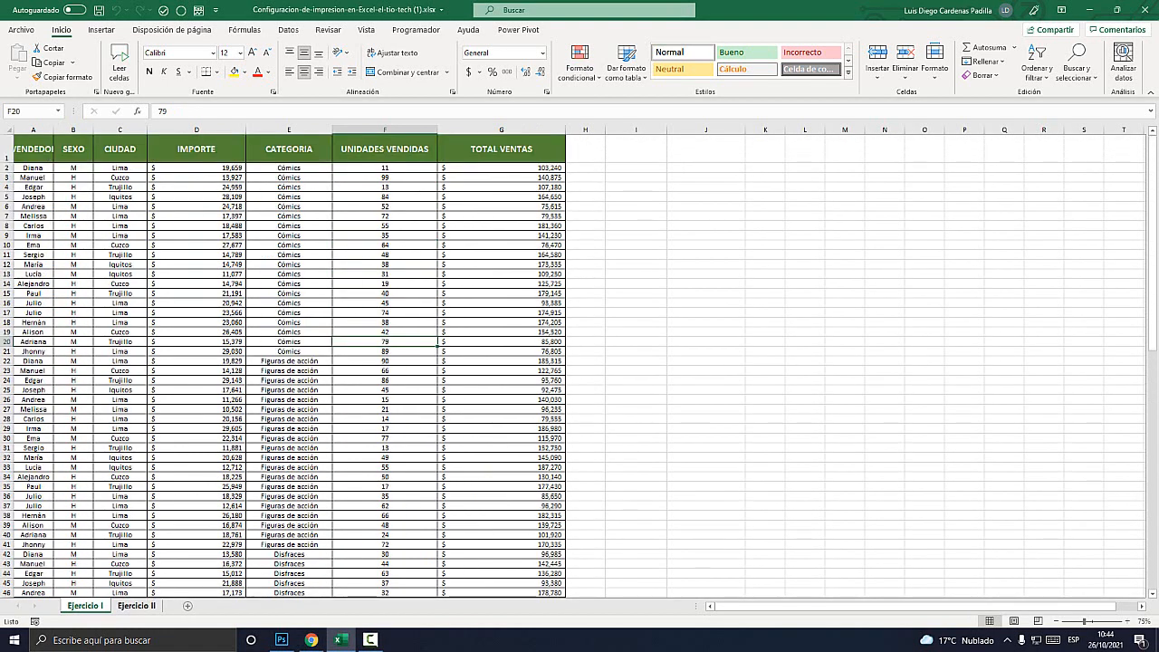
click(135, 605)
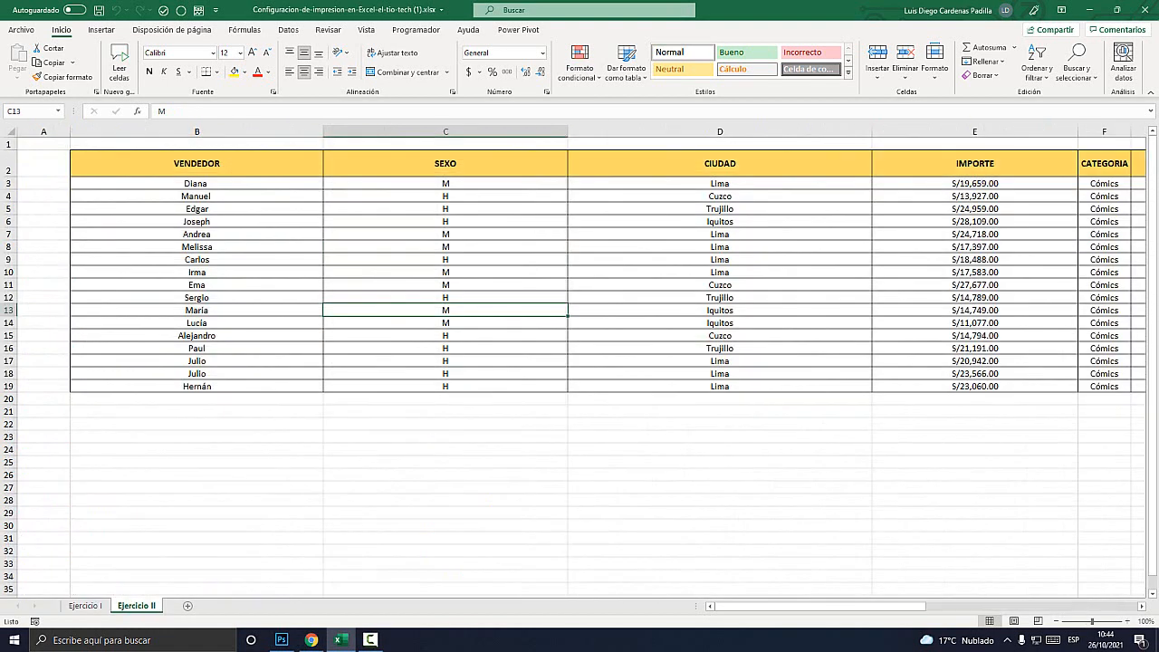
click(84, 606)
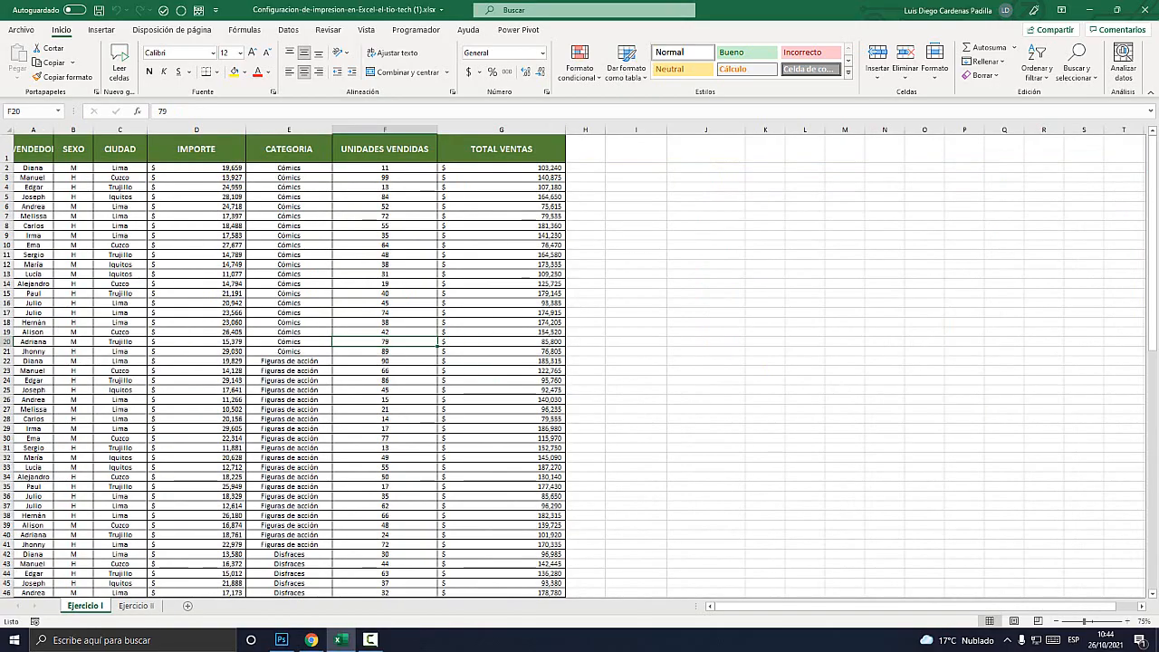
scroll(289, 362, down, 9)
scroll(290, 362, up, 9)
click(136, 605)
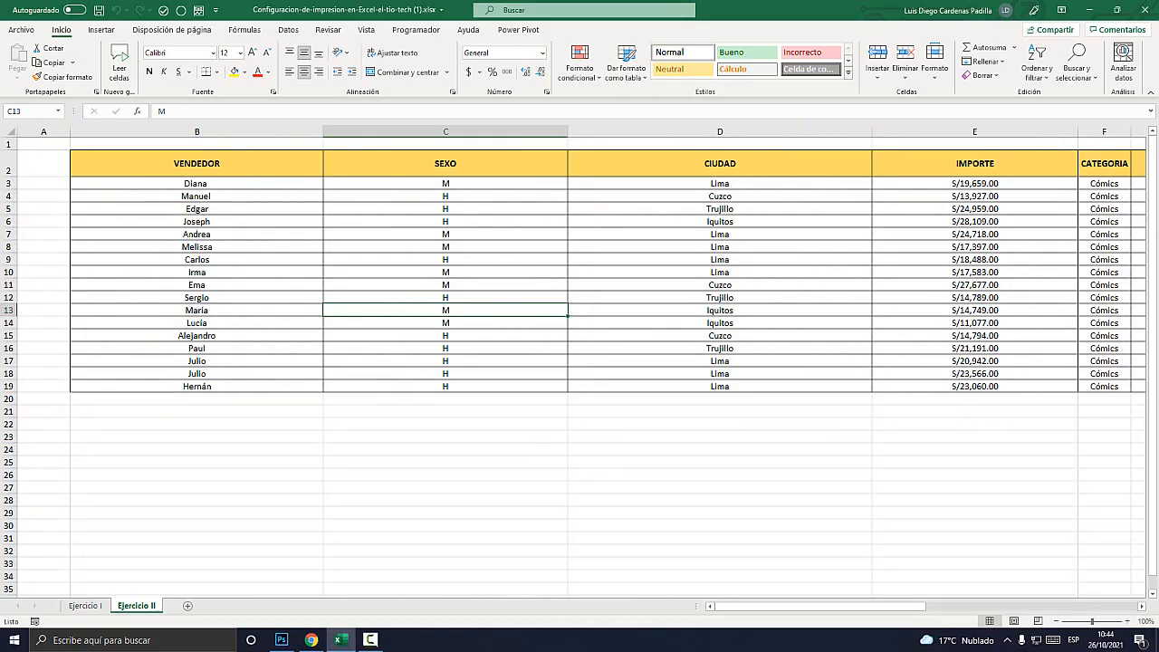
mouse_move(819, 606)
mouse_down()
mouse_move(1024, 605)
mouse_move(820, 606)
mouse_up()
click(85, 605)
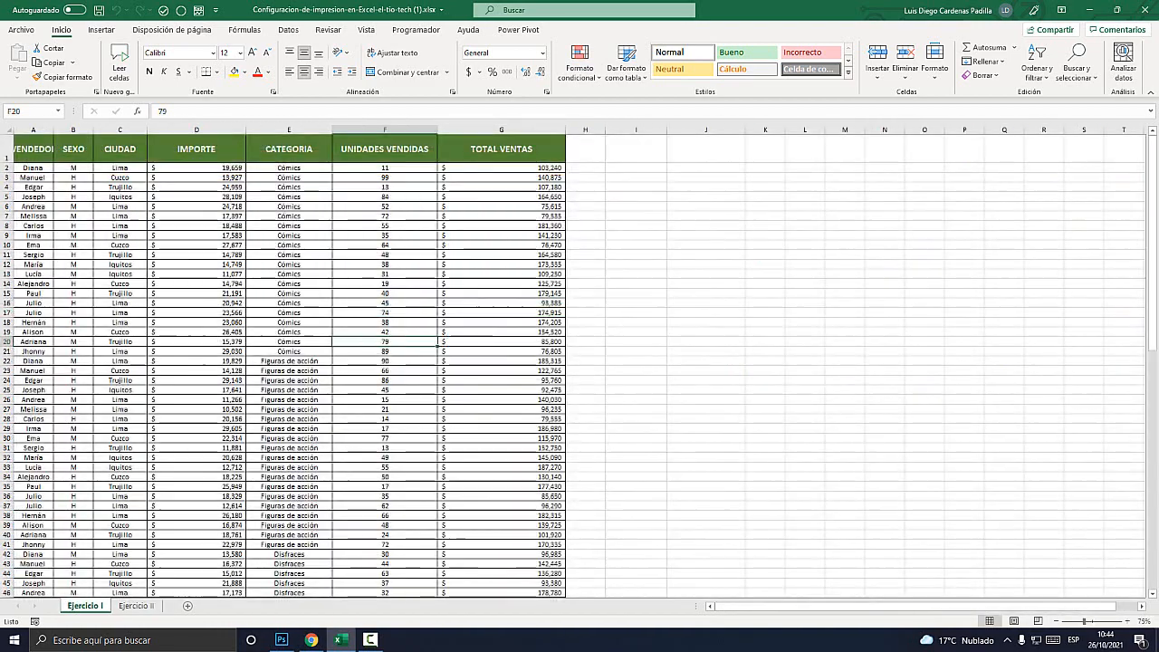
scroll(579, 362, down, 9)
scroll(290, 362, up, 9)
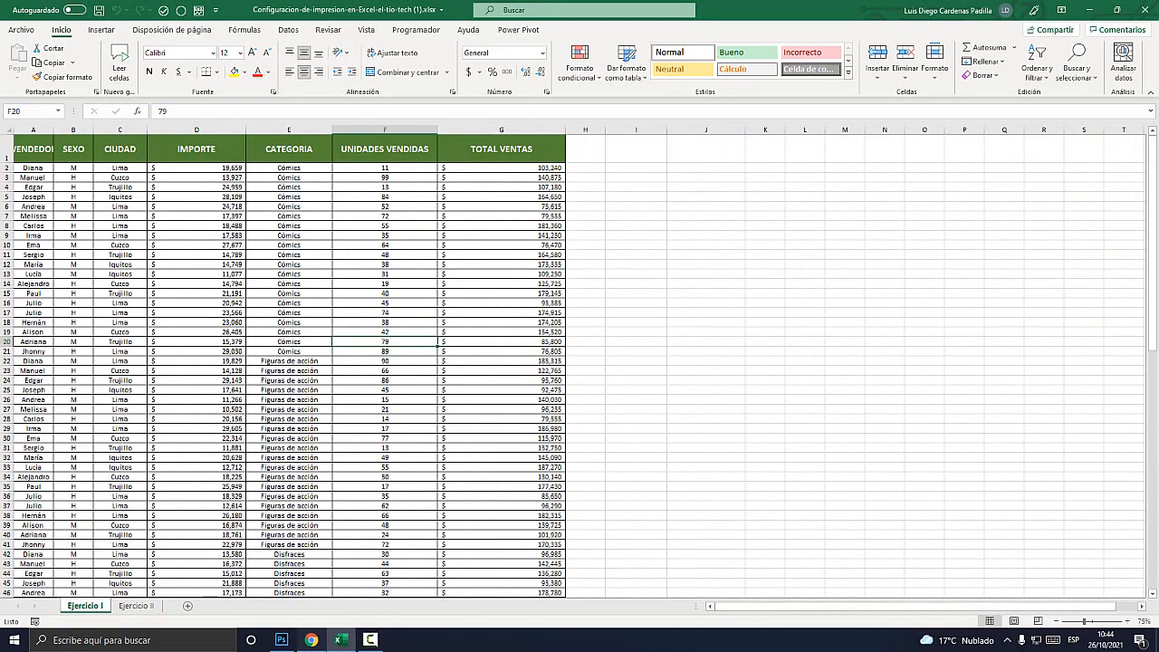
Step: Switch to Chrome and examine the tiotech.net address of the article about printing in Excel
click(311, 639)
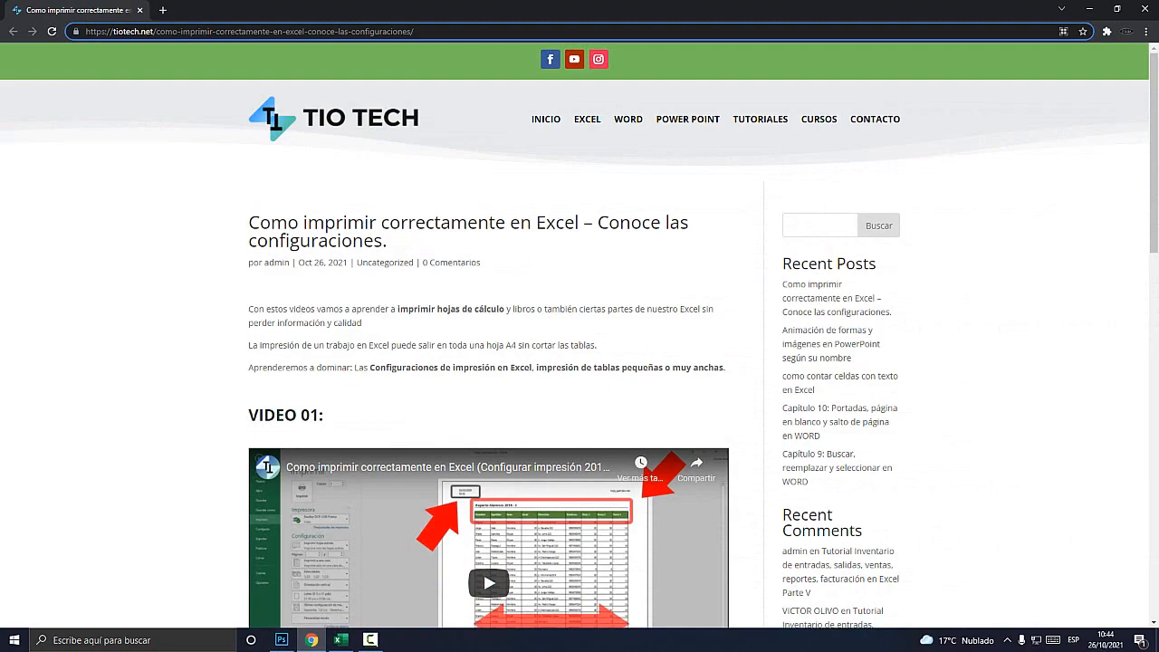
key(super+plus)
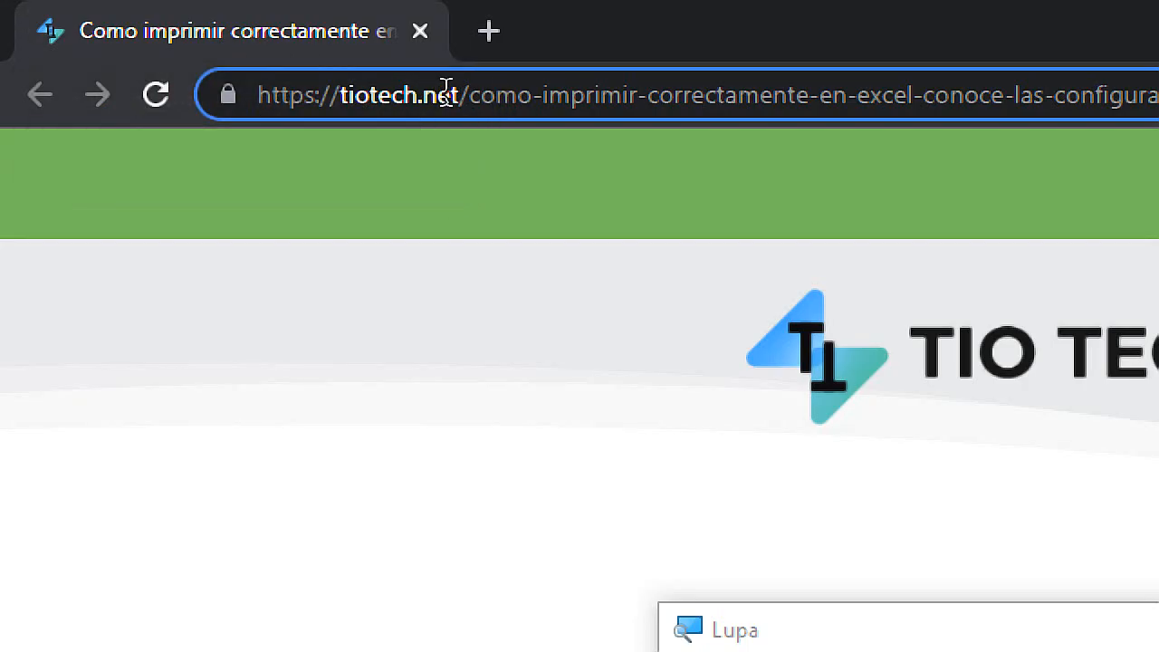
drag(460, 95, 341, 94)
click(483, 94)
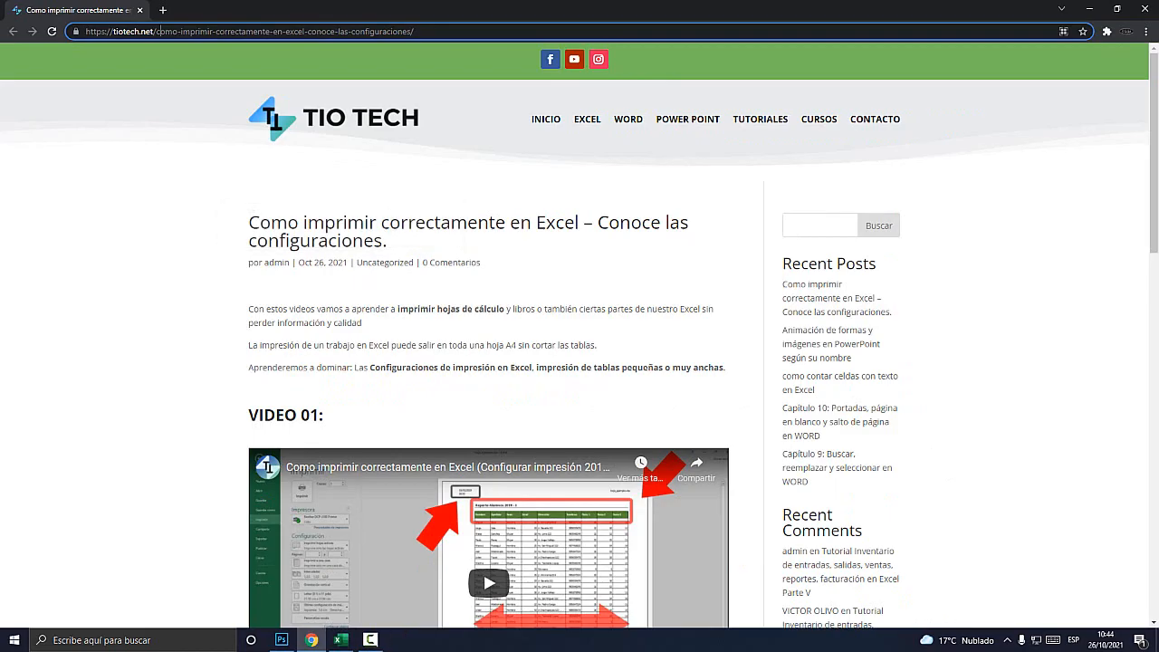
Step: Download the practice workbook through the Descargar tablas link below the article's videos
scroll(579, 335, down, 10)
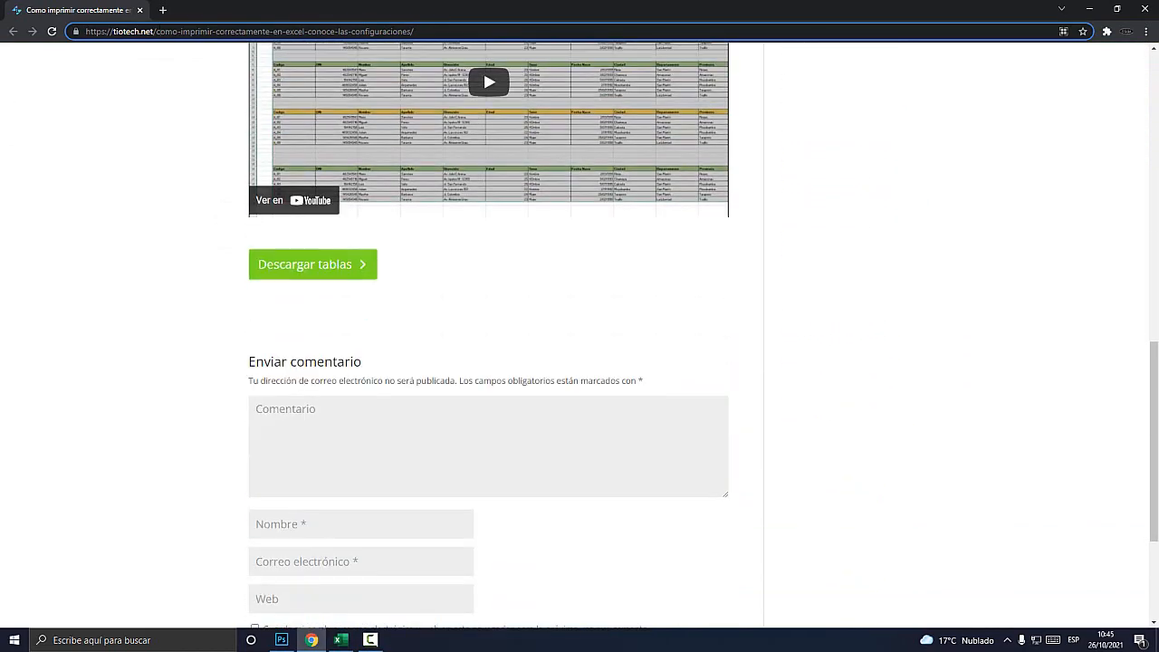
key(super+plus)
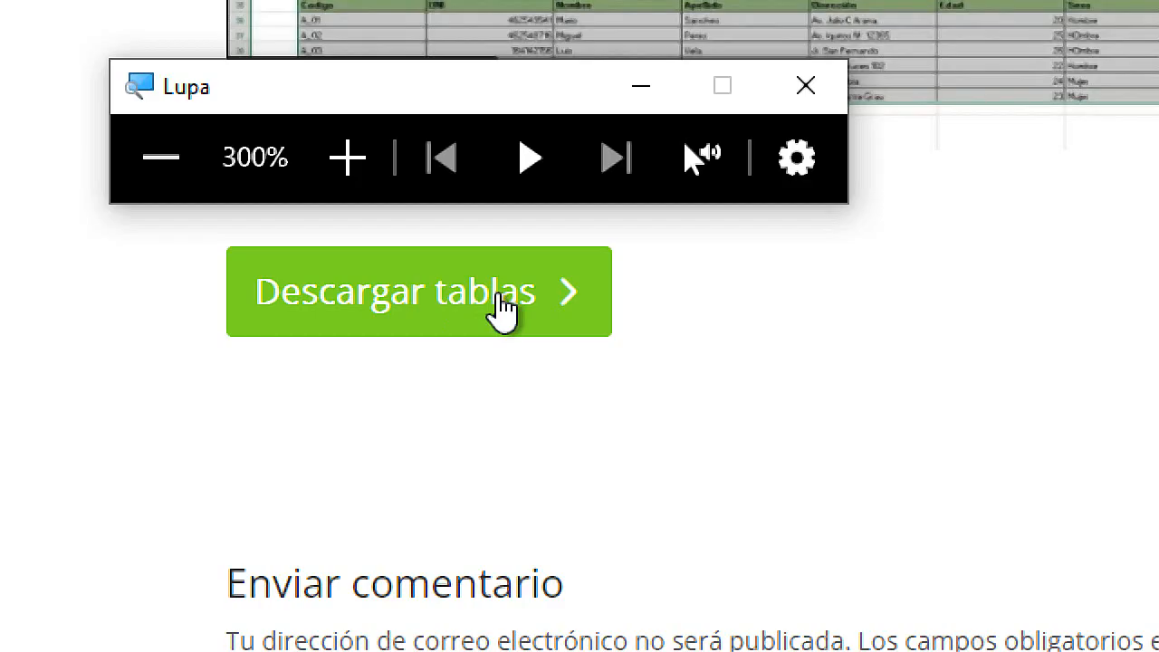
key(super+Escape)
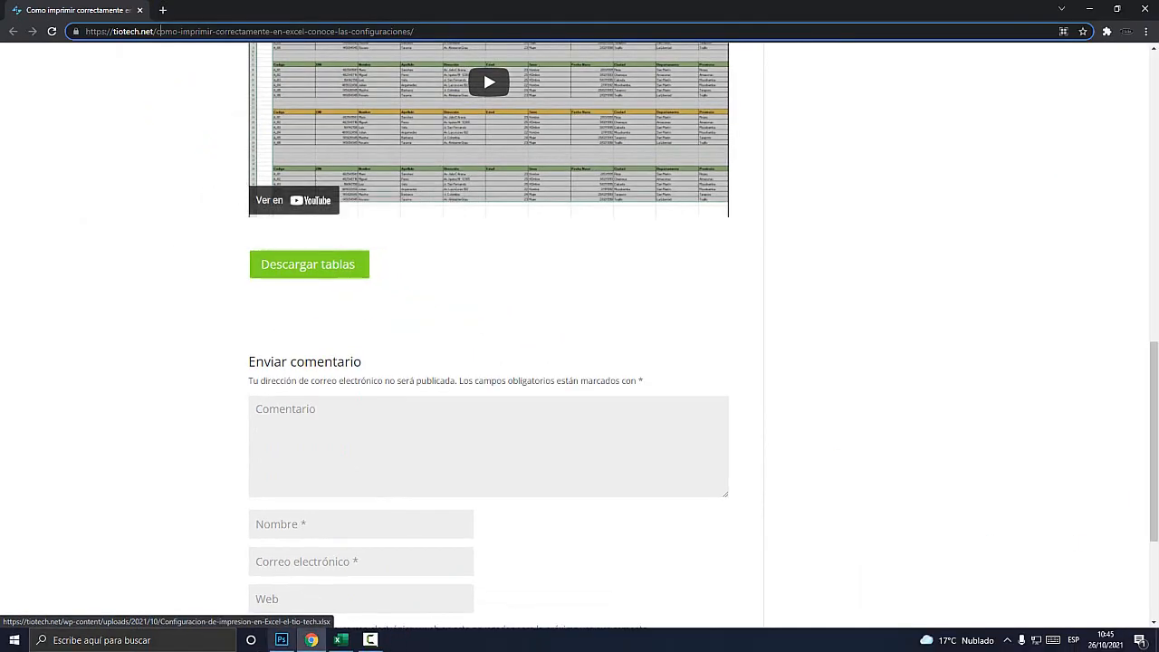
click(308, 264)
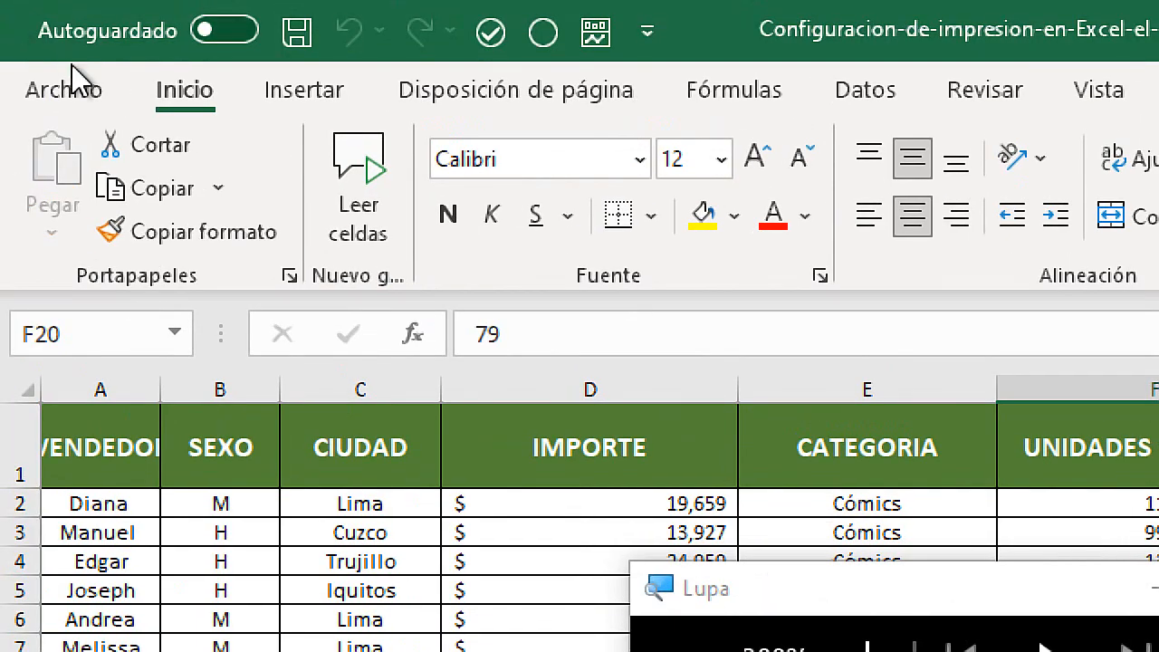
Step: Switch to Excel, look at where the Imprimir command is among the file commands, and return to the sheet
click(22, 30)
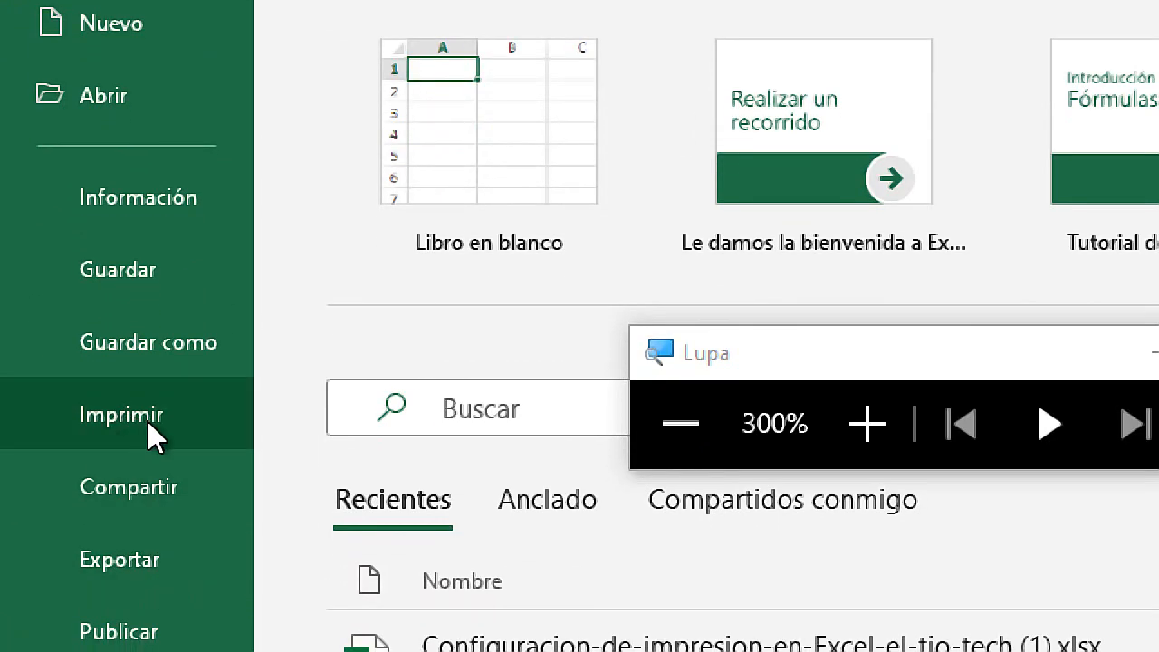
key(super+Escape)
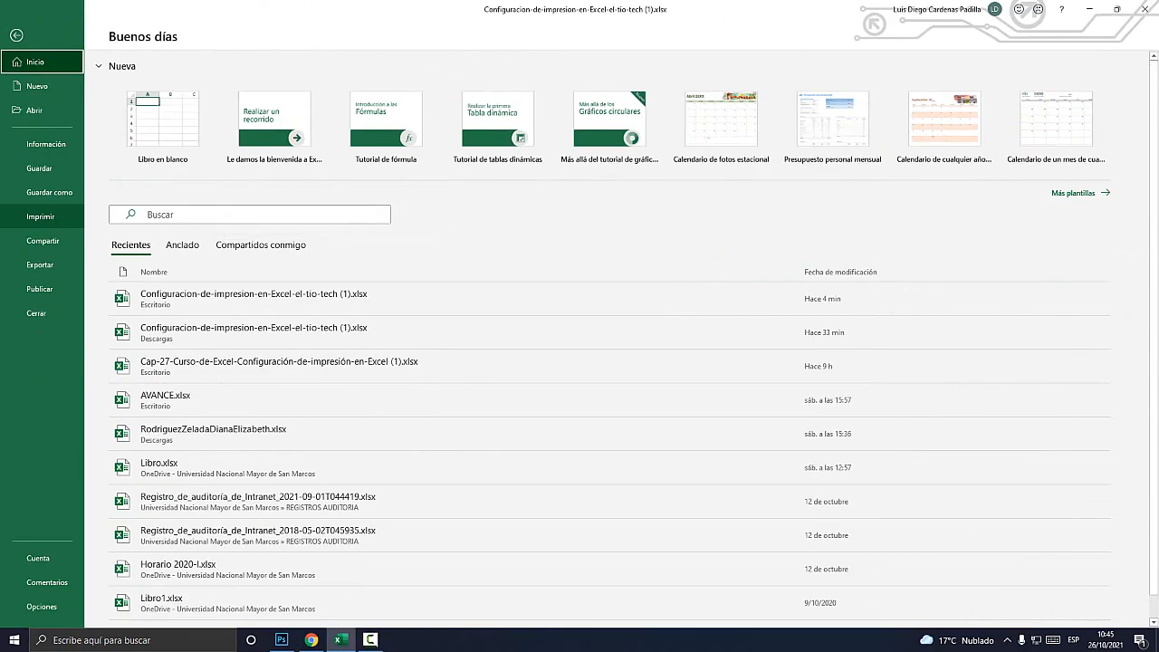
key(Escape)
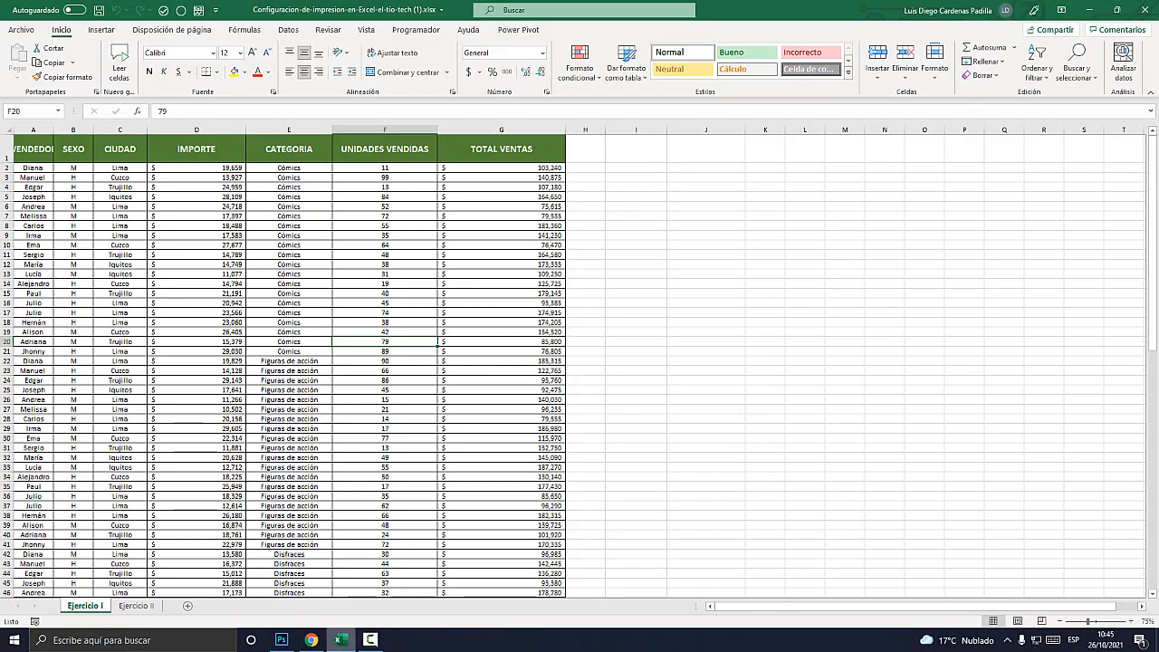
Step: Switch to Photoshop, circle the Ctrl and P keys in red on the keyboard image, and return to Excel
click(281, 640)
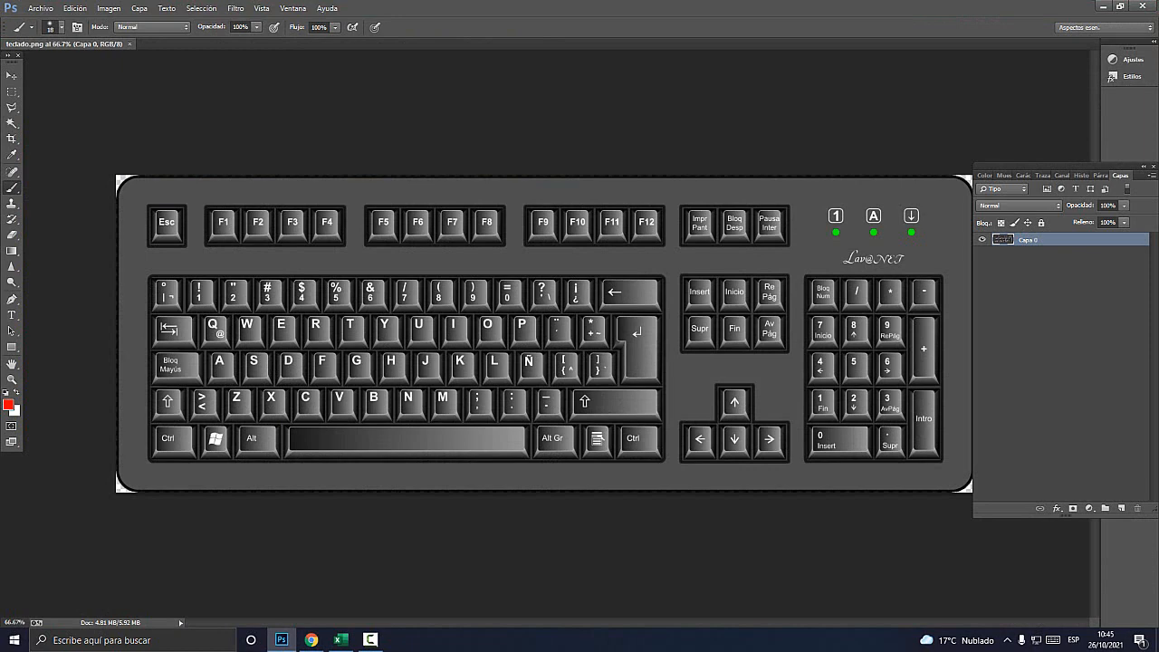
mouse_move(193, 427)
mouse_down()
mouse_move(166, 422)
mouse_move(158, 462)
mouse_move(190, 449)
mouse_move(192, 431)
mouse_up()
mouse_move(548, 302)
mouse_down()
mouse_move(520, 302)
mouse_move(514, 346)
mouse_move(552, 303)
mouse_up()
click(370, 640)
click(341, 640)
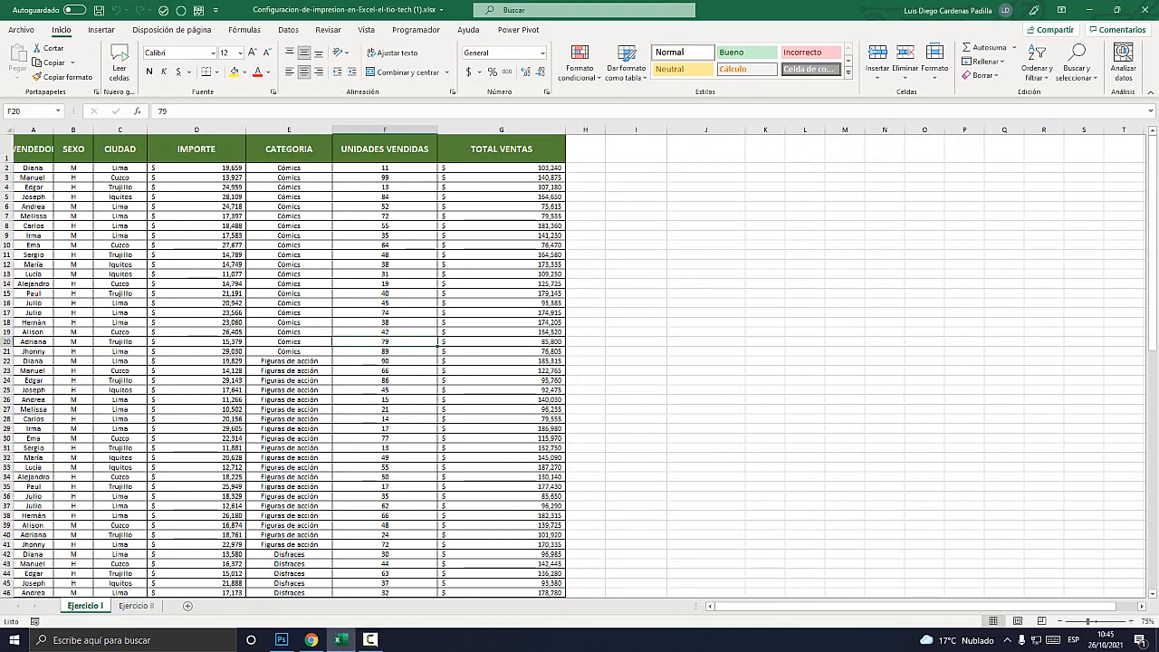
Step: Open the print preview of the Ejercicio I sheet and compare it with the circled print shortcut in Photoshop
key(ctrl+p)
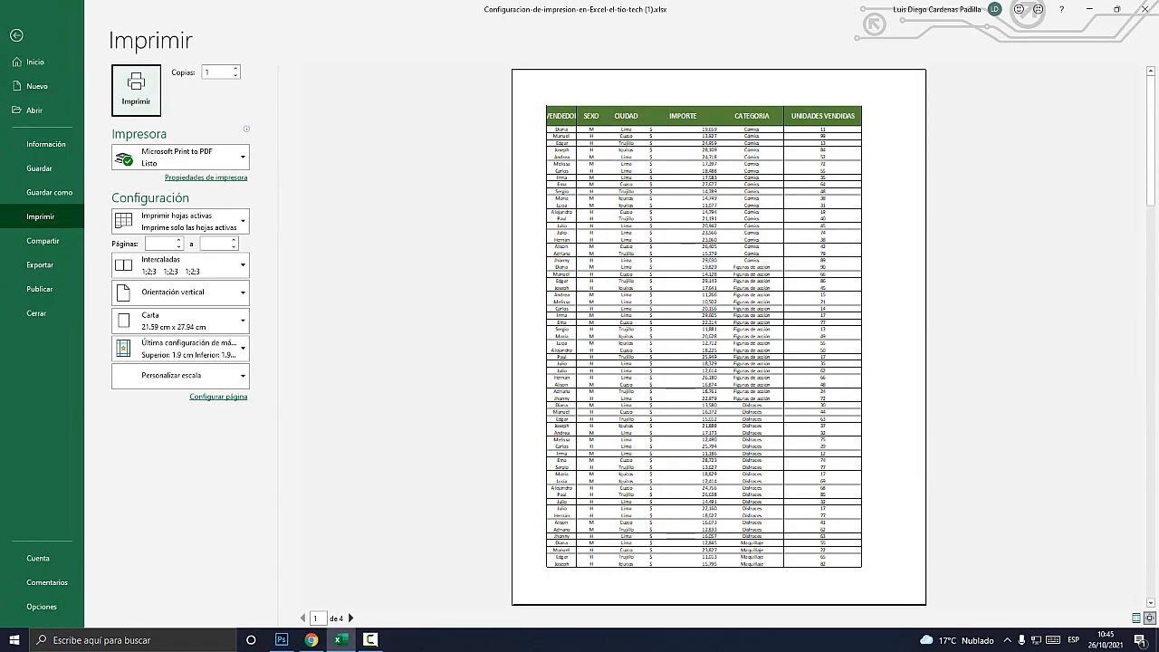
key(super+plus)
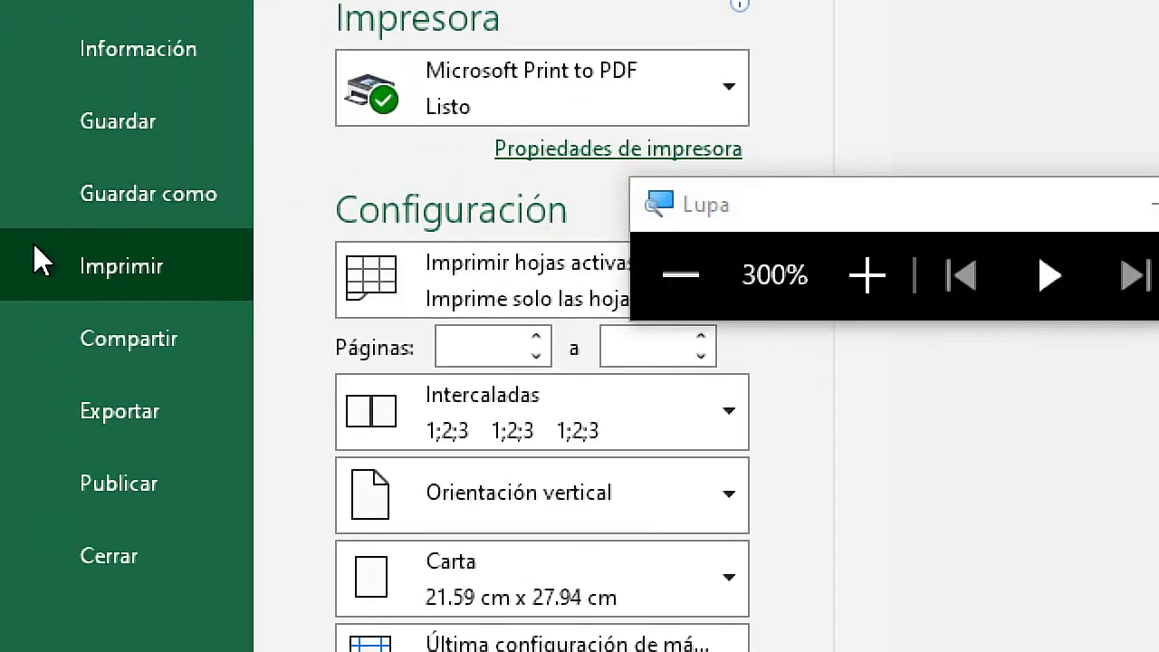
key(super+Escape)
key(alt+Tab)
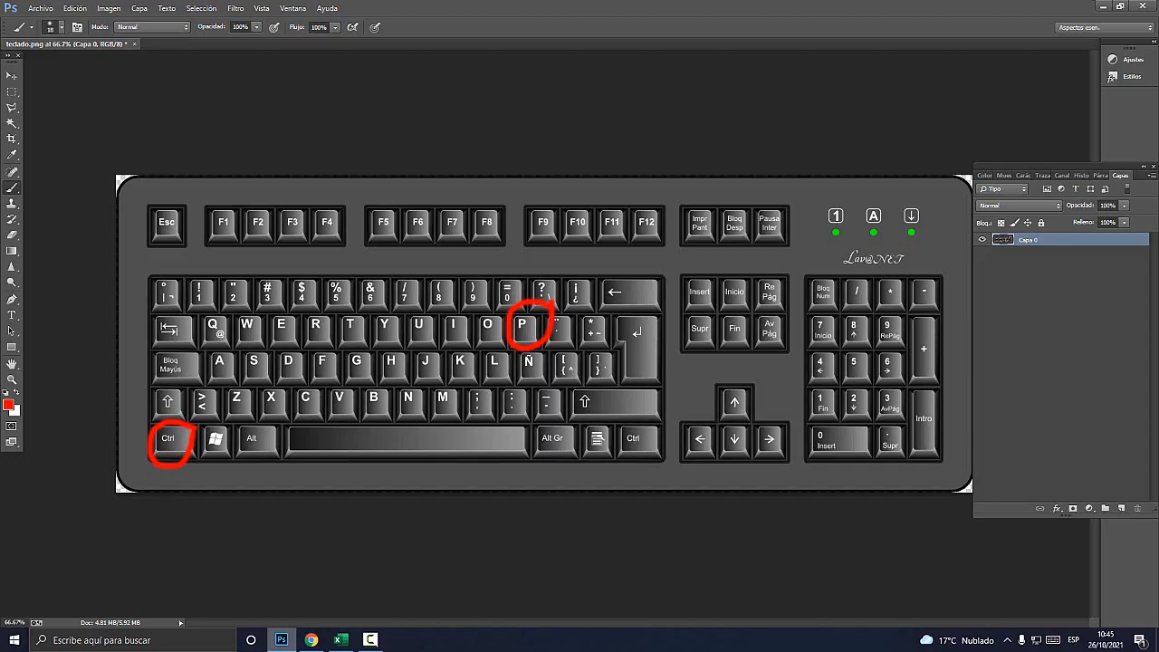
key(alt+Tab)
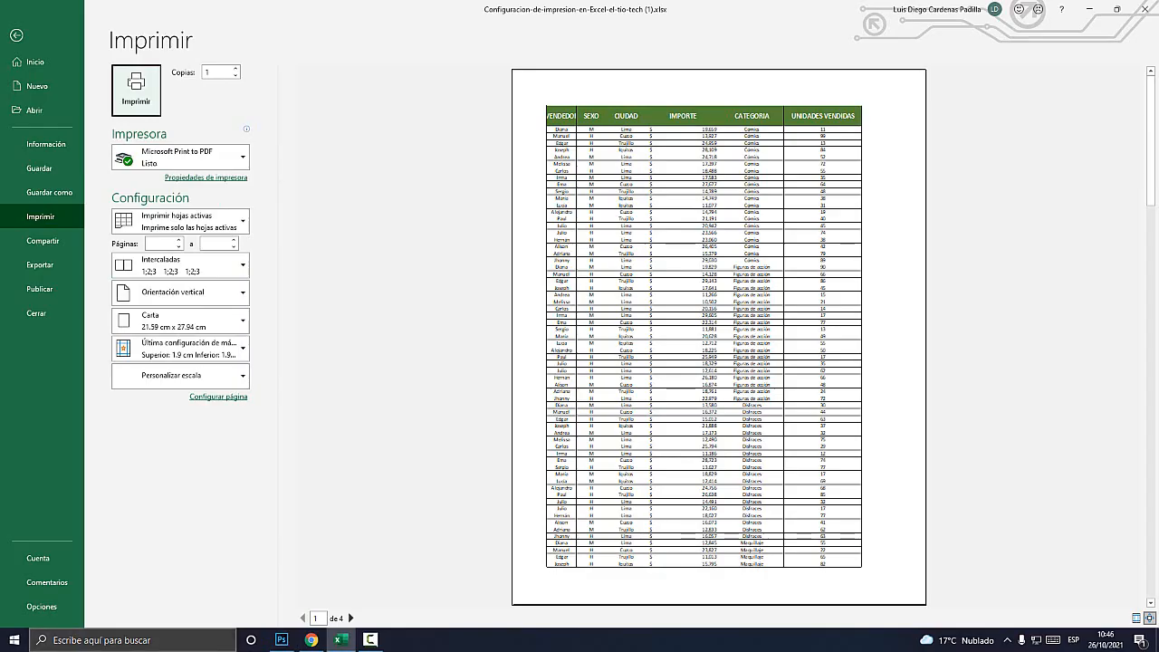
Step: Open Bloc de notas and write the heading "Identificar los errores comunes:" in a new note
click(133, 640)
text(Blo)
key(Return)
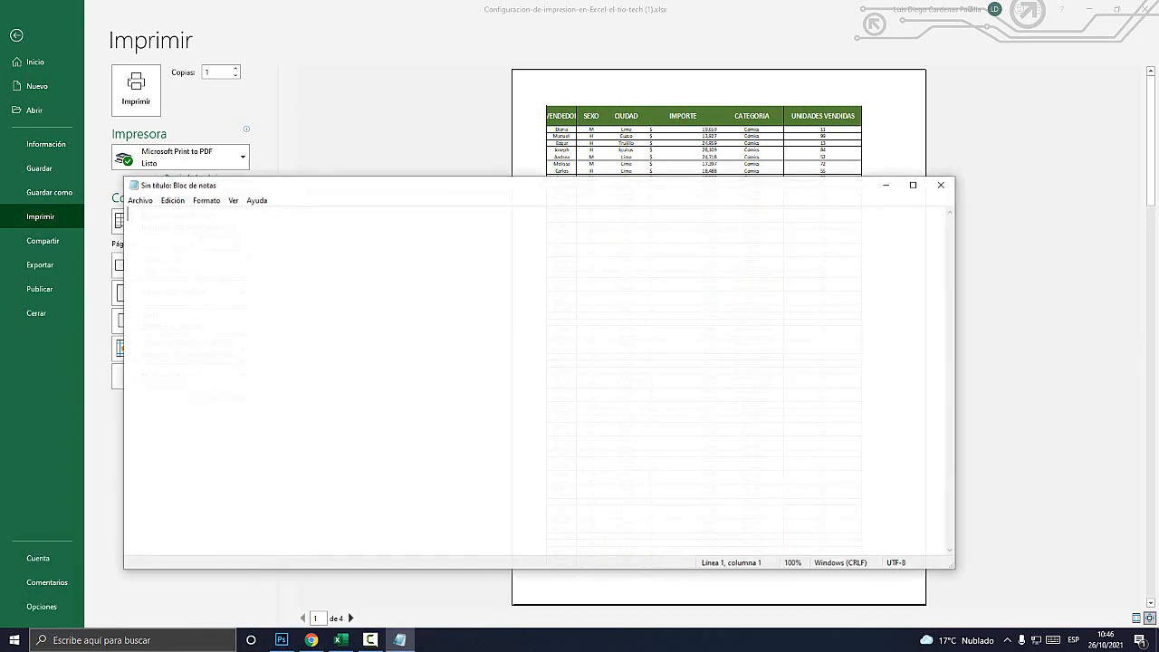
text(Identificar los )
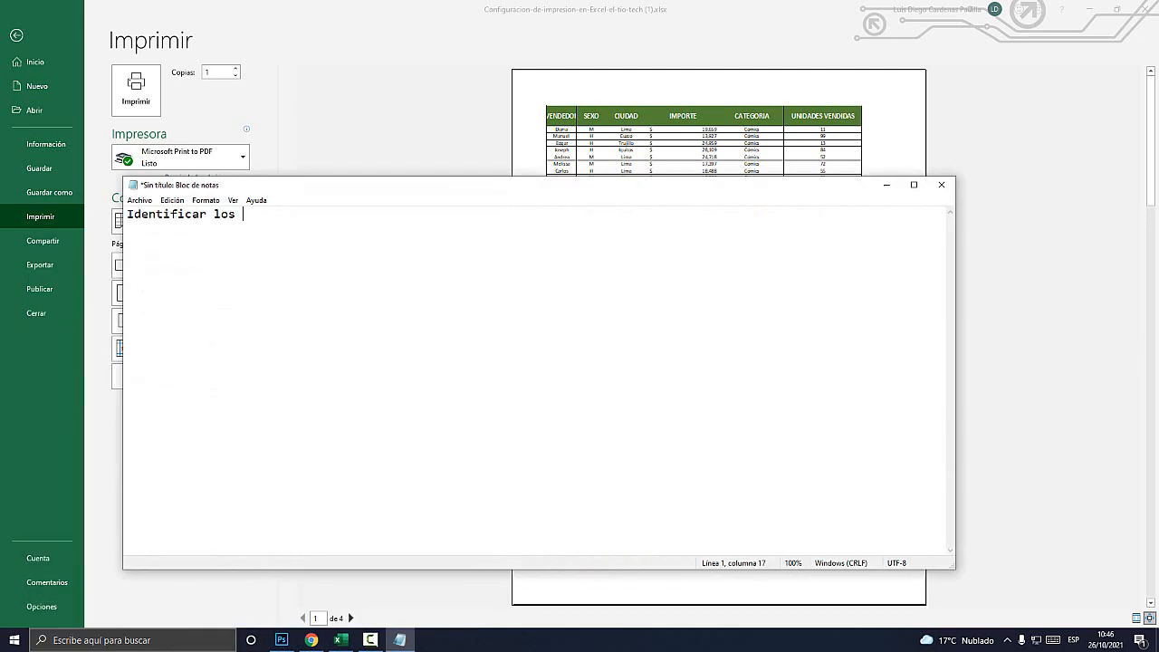
text(errores comunes:)
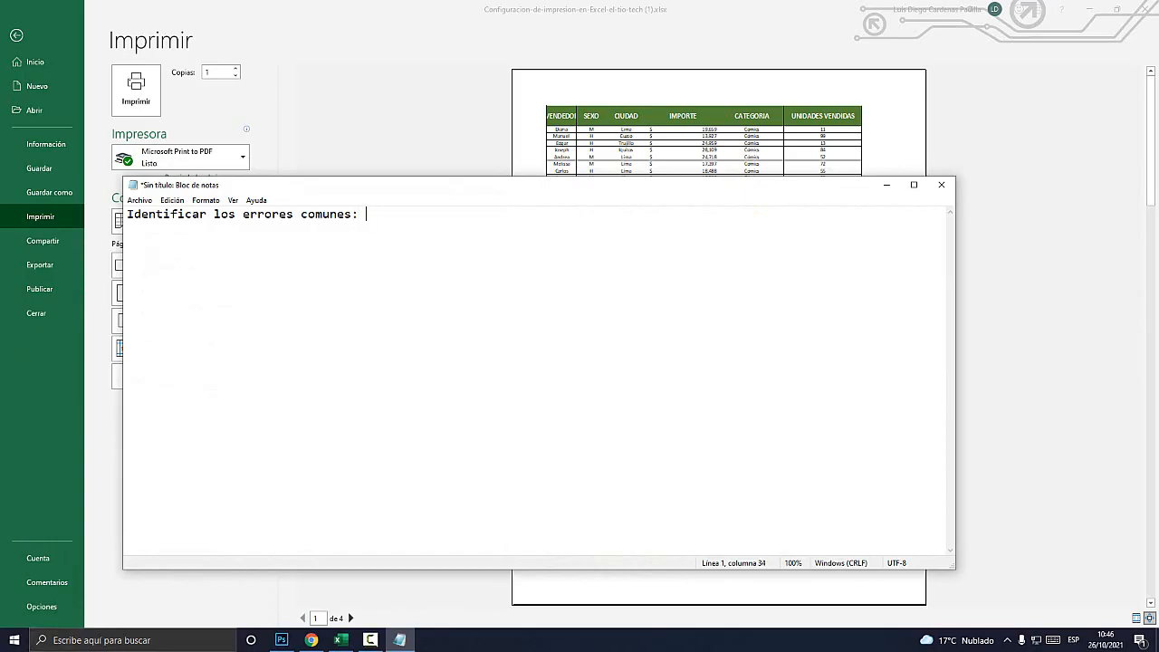
Step: Set the note's font size to 24 and move its window off the upper part of the print preview
key(ctrl+e)
click(206, 200)
click(222, 228)
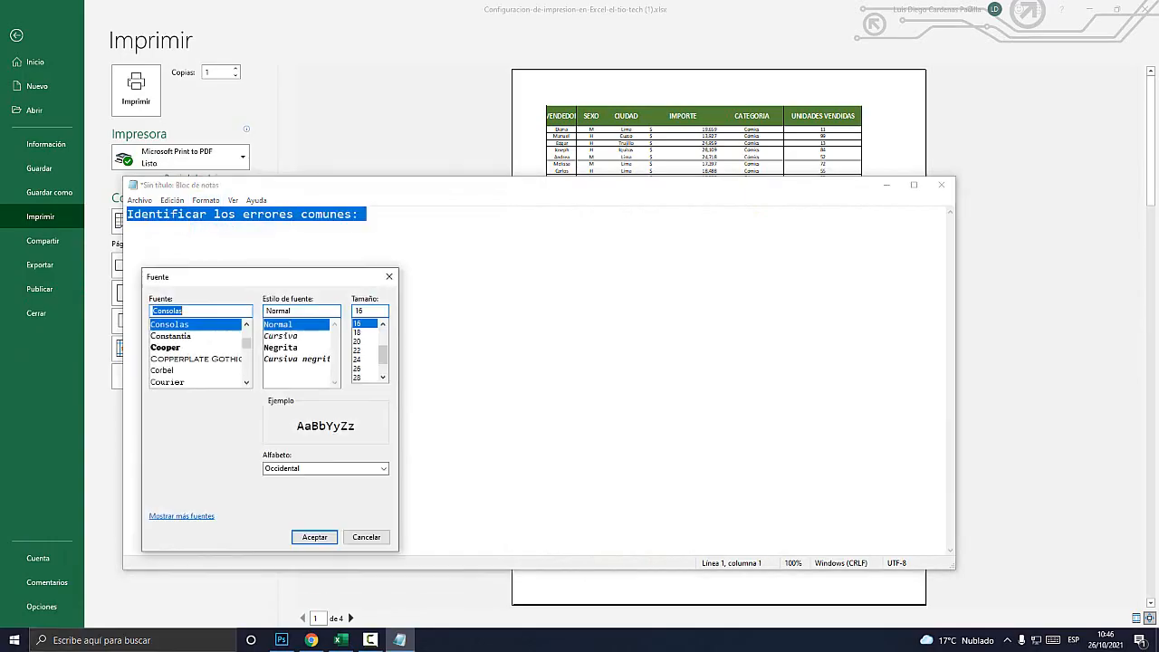
click(359, 360)
click(314, 536)
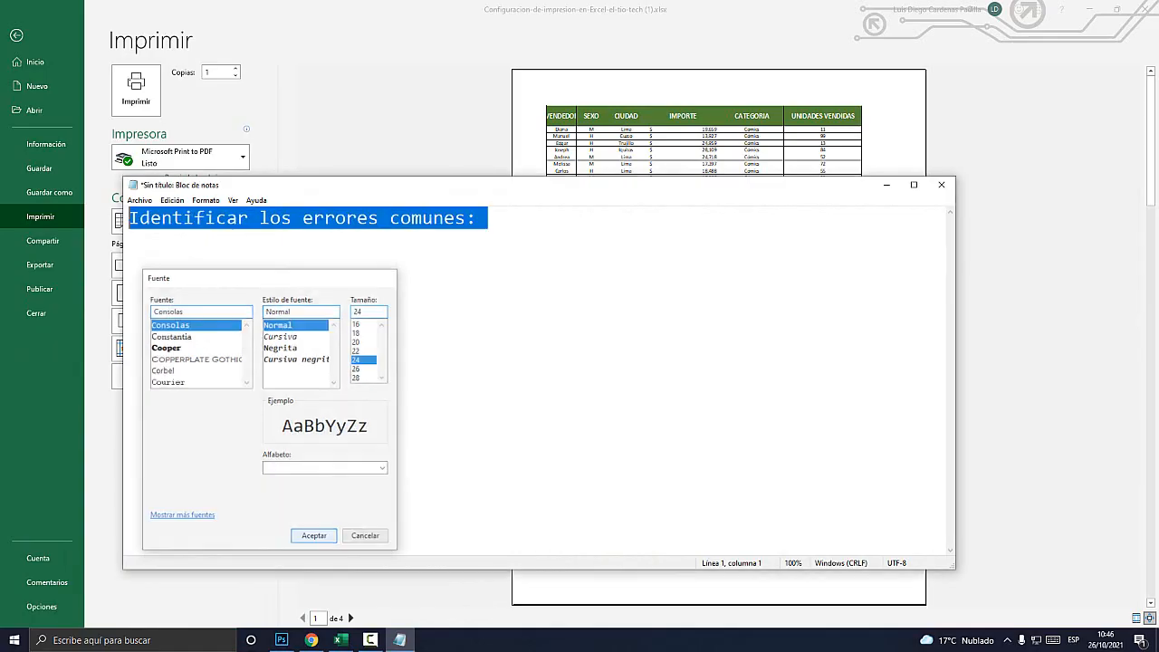
drag(487, 190, 776, 340)
click(780, 369)
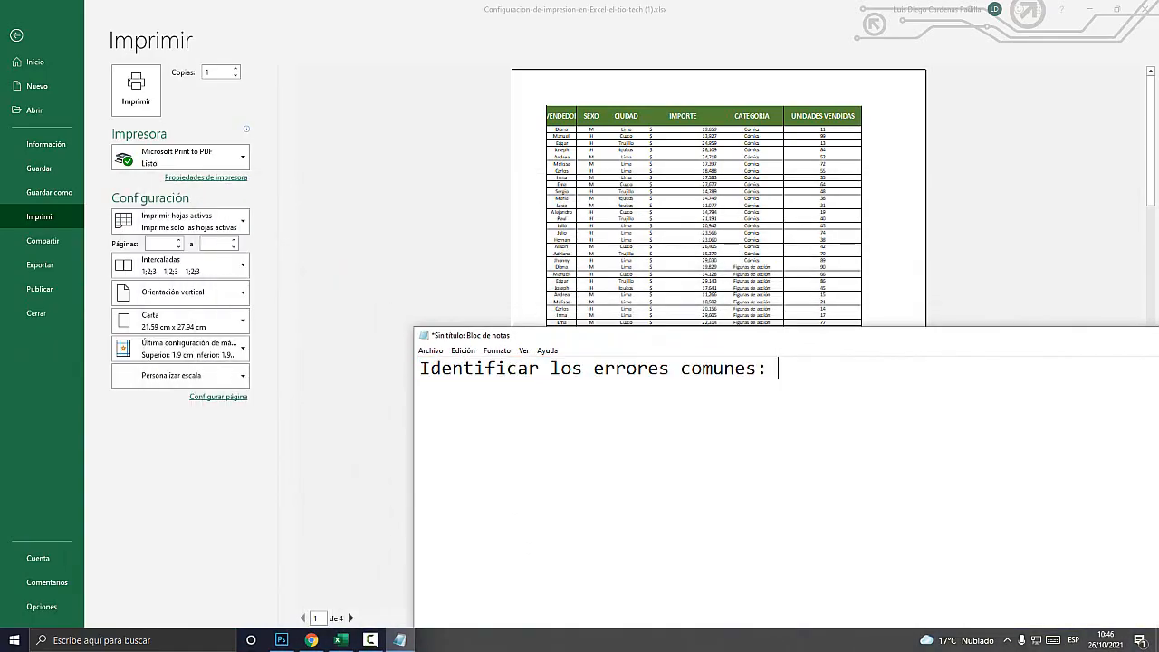
Step: Add the line "- Falta de información (la tabla se corta)" under the note's heading
key(Return)
text(- Falta de información )
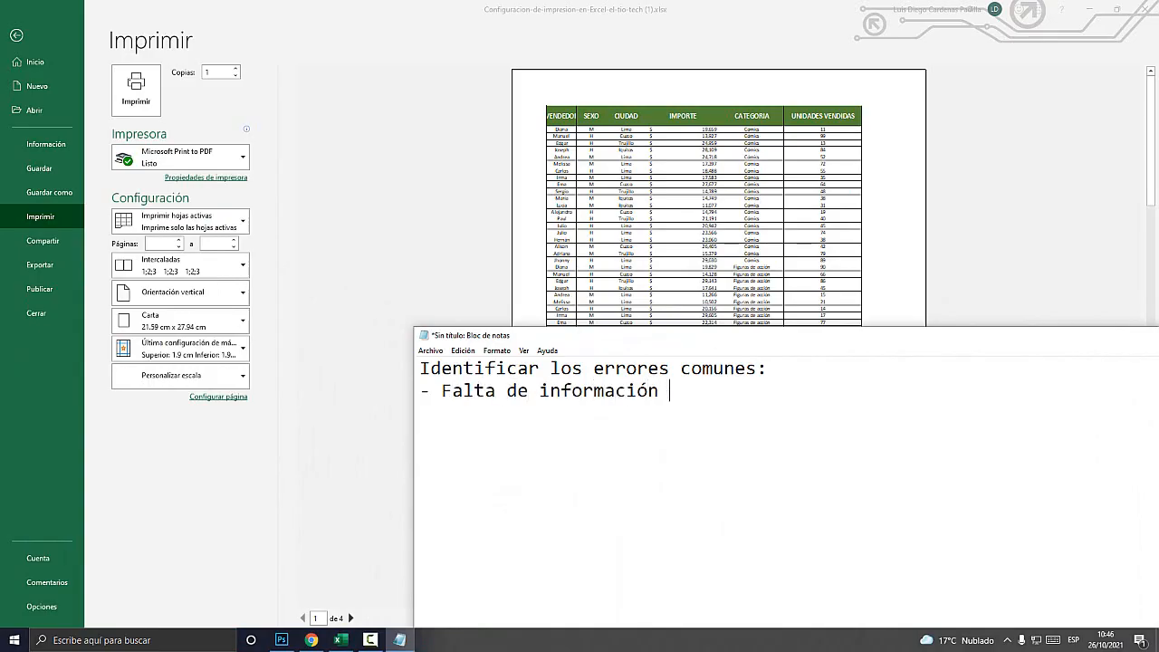
text((la tabla s)
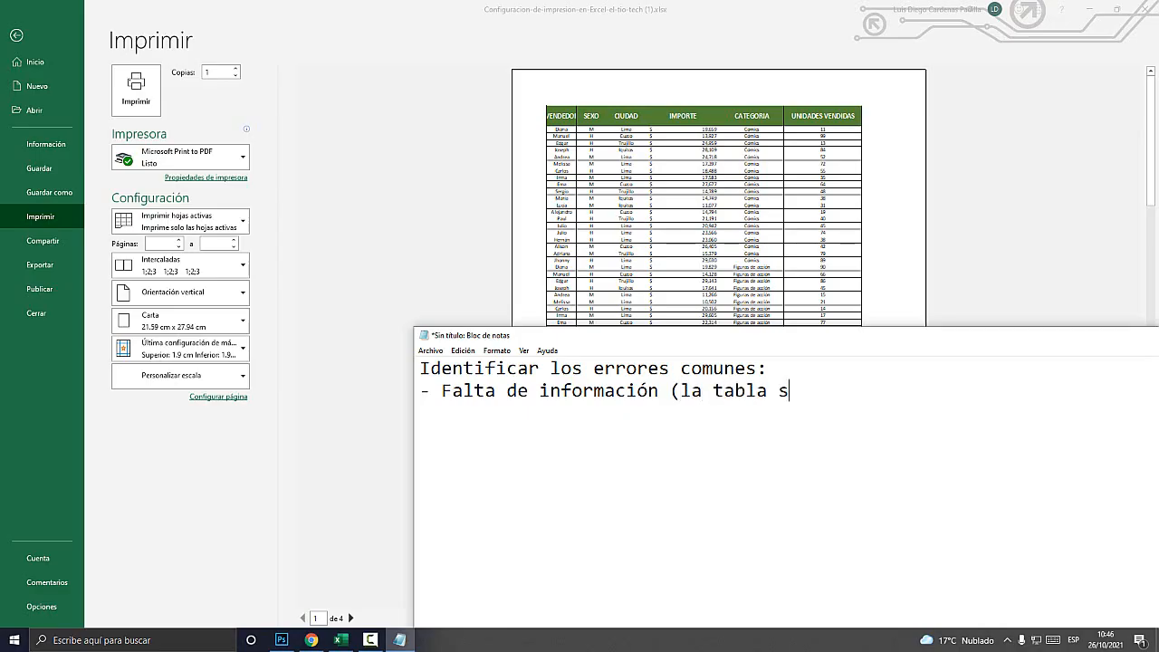
text(e corta))
Step: Switch to Excel, close the print preview, and examine the page break between the UNIDADES VENDIDAS and TOTAL VENTAS columns
key(alt+Tab)
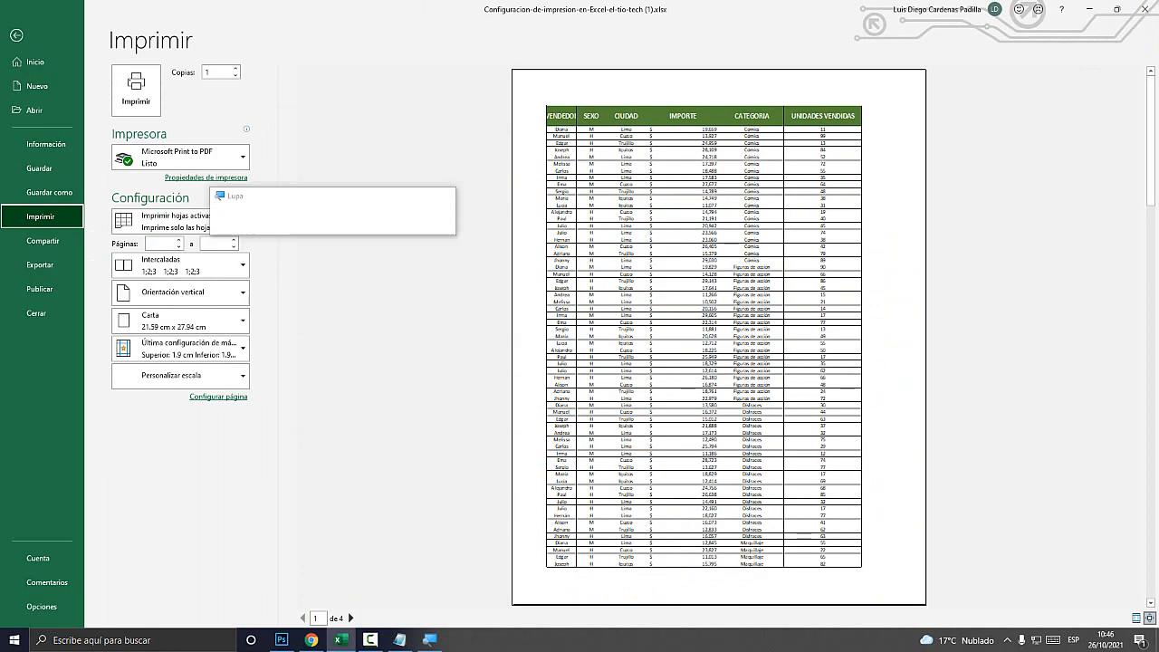
key(Escape)
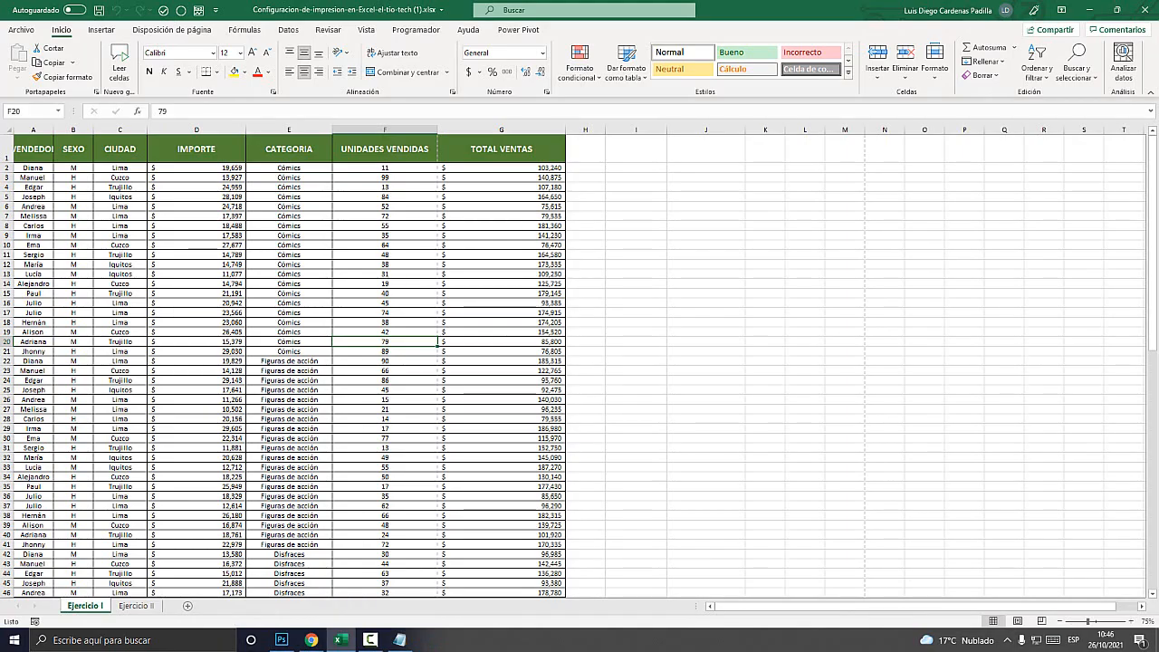
click(385, 149)
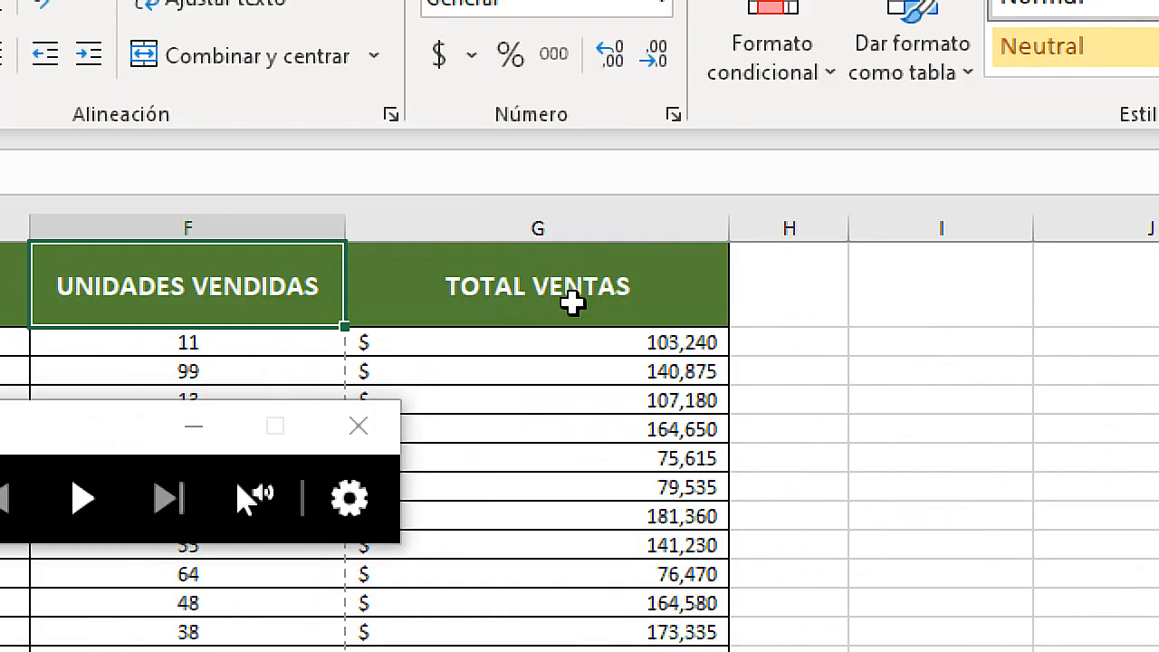
key(super+Escape)
click(292, 419)
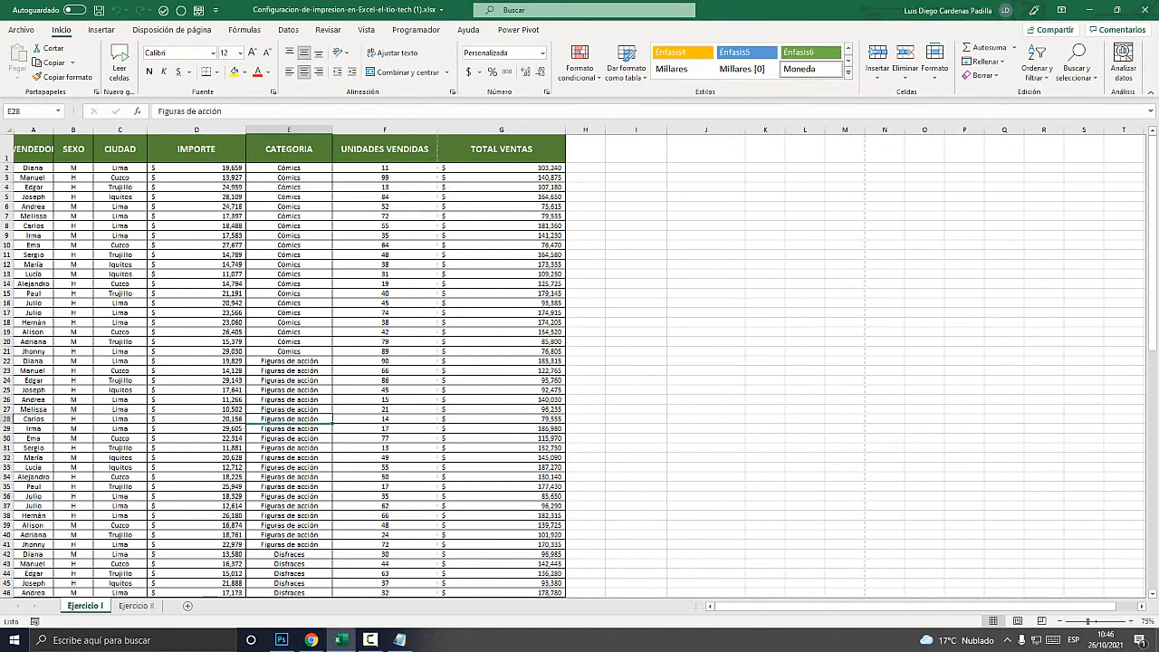
Step: Open the print preview of the Ejercicio I sheet and examine the first page's column headings and page navigation
key(ctrl+p)
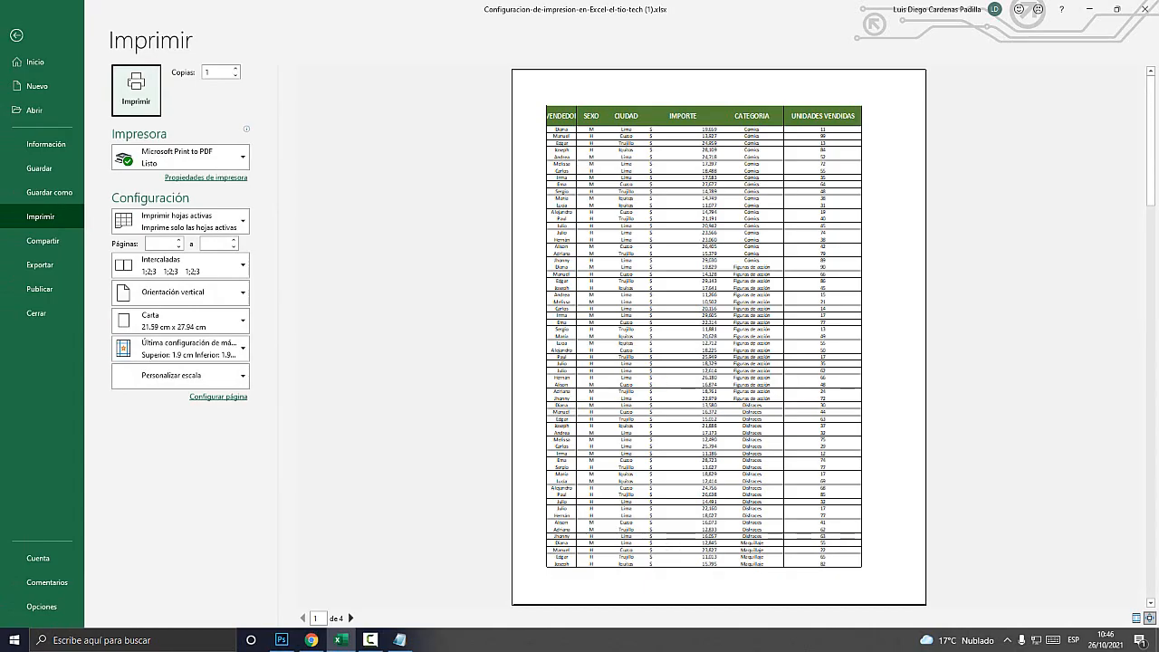
key(super+plus)
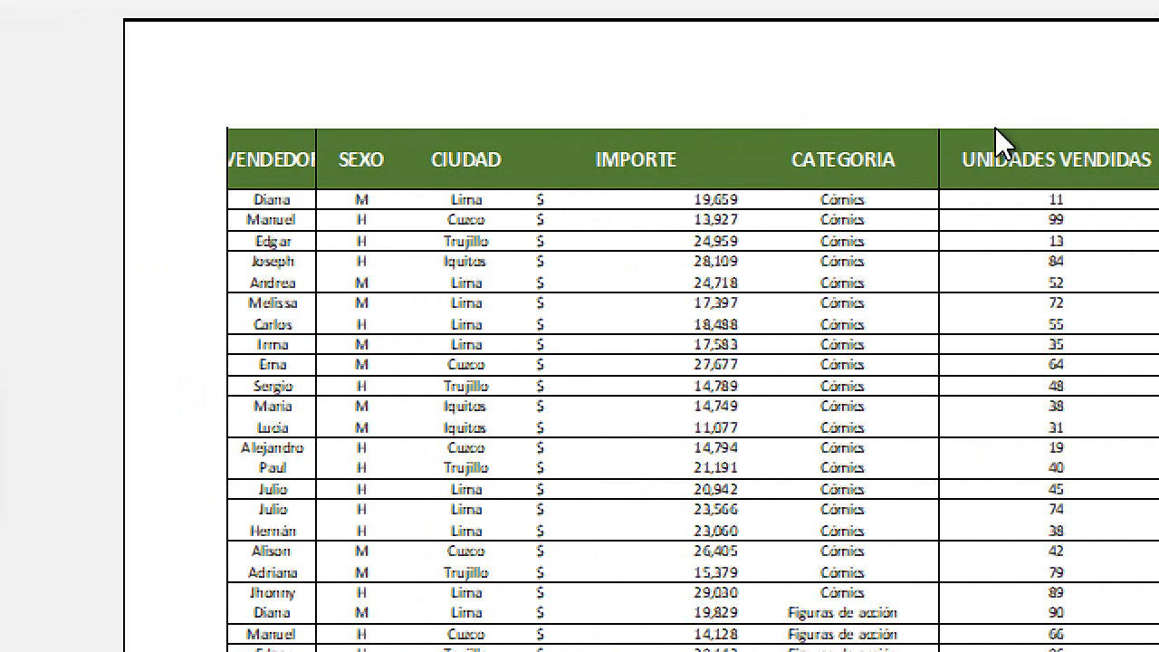
key(super+minus)
key(super+minus)
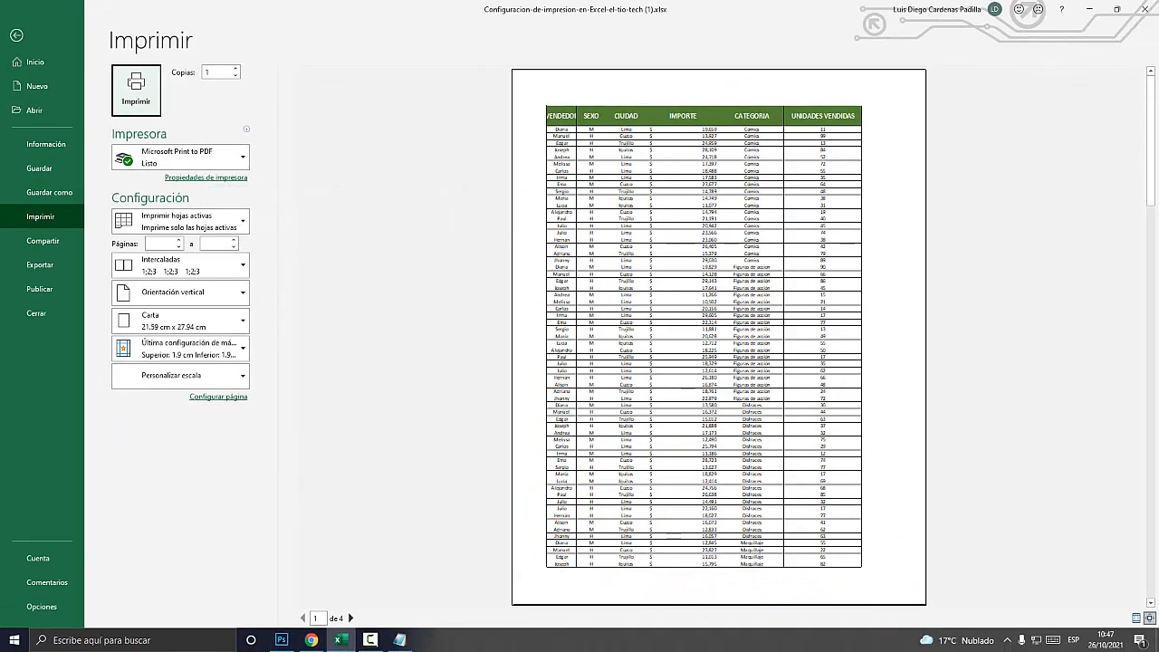
key(super+plus)
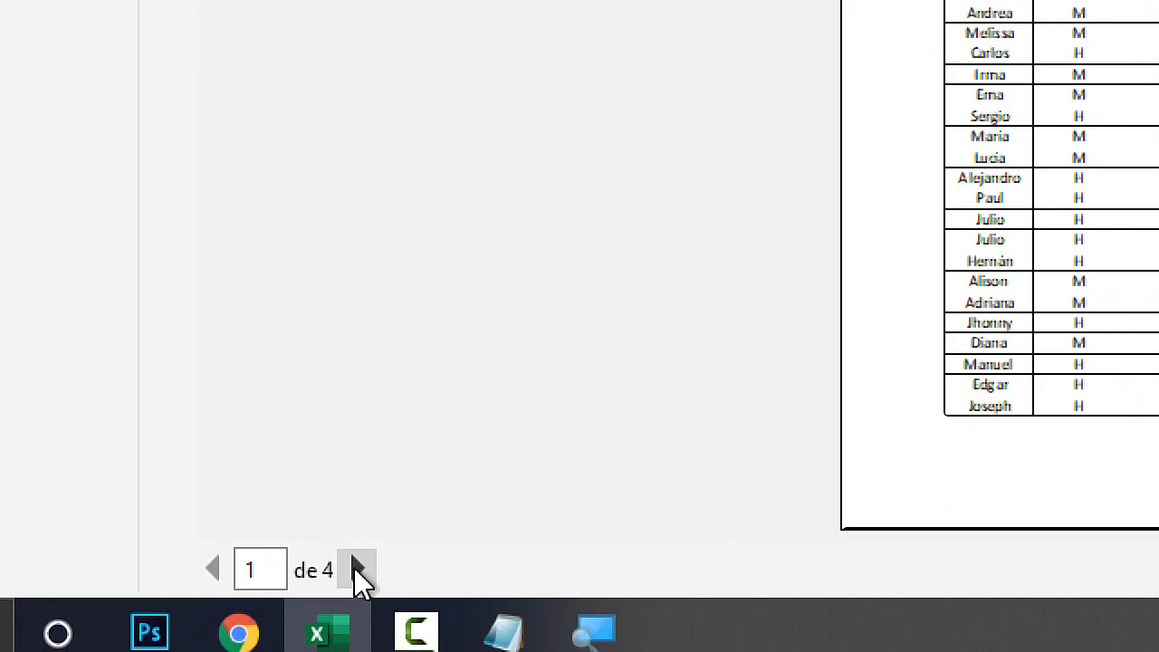
key(super+Escape)
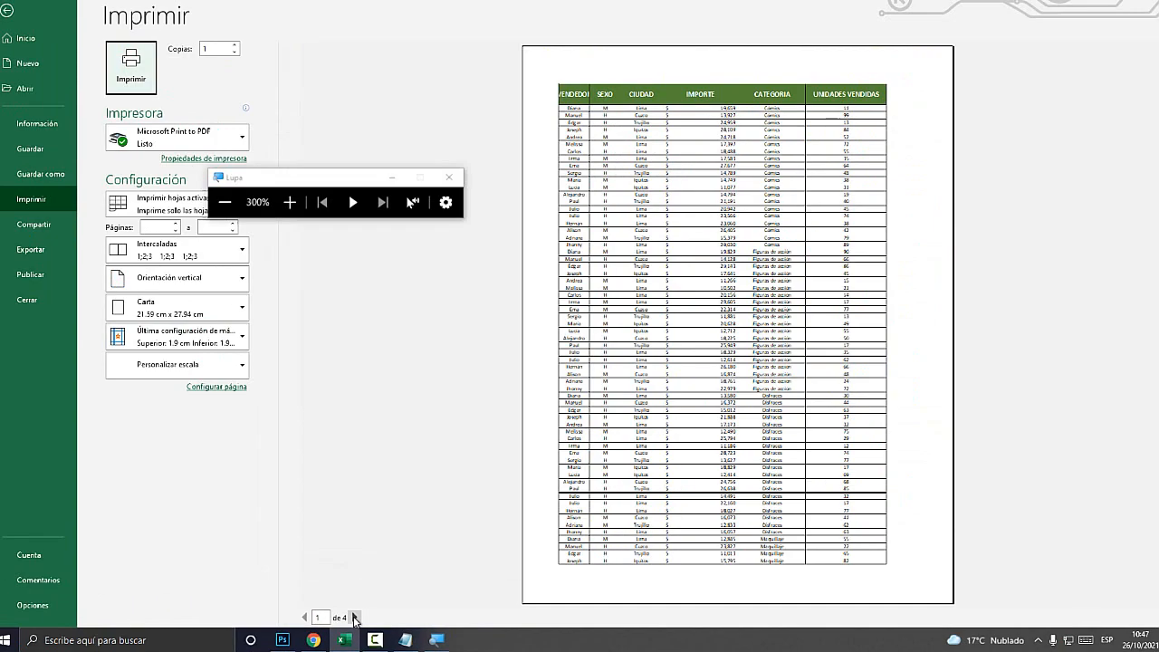
Step: Page through pages 2 to 4 of the print preview to check which columns and headings each one carries
click(350, 617)
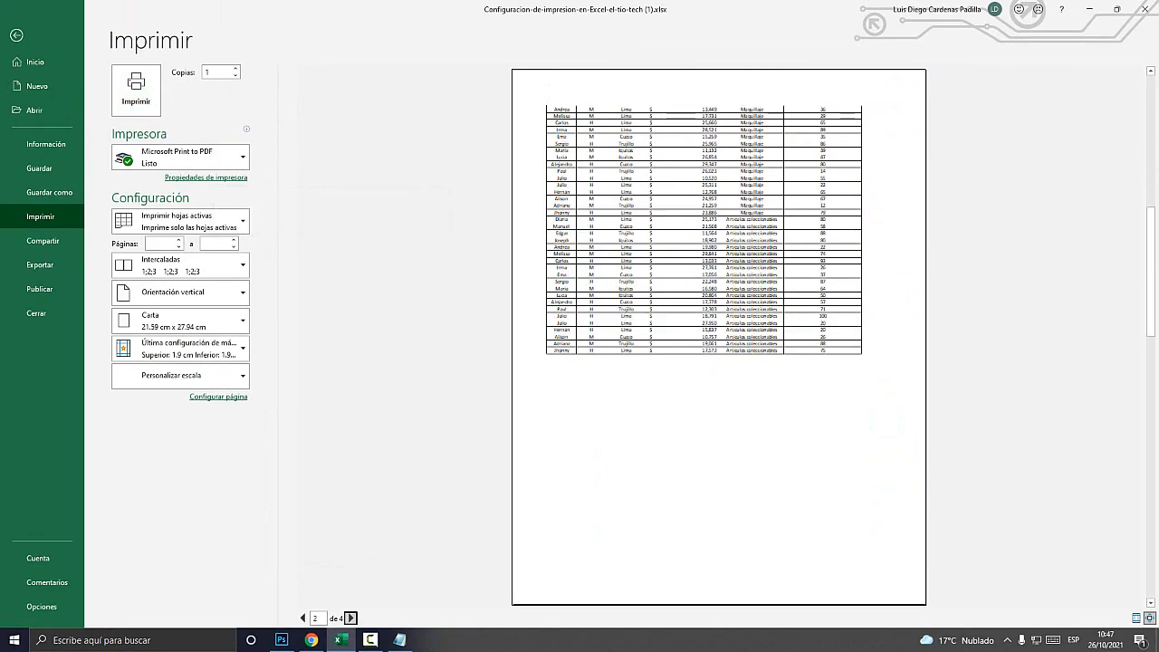
key(super+plus)
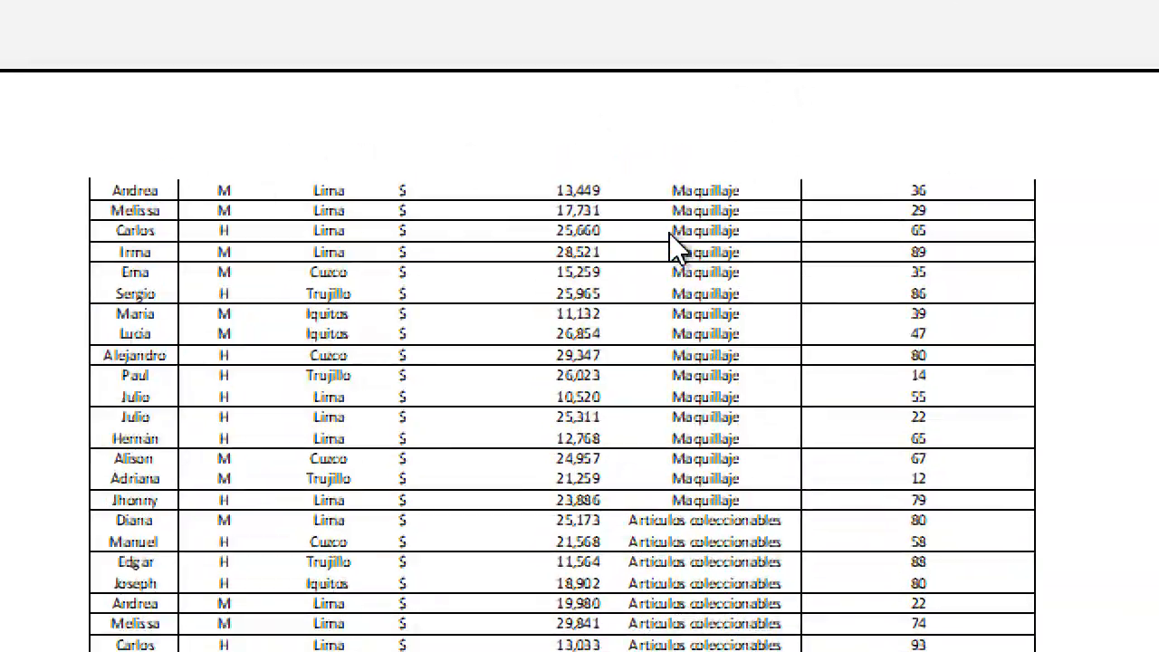
key(super+Escape)
click(351, 617)
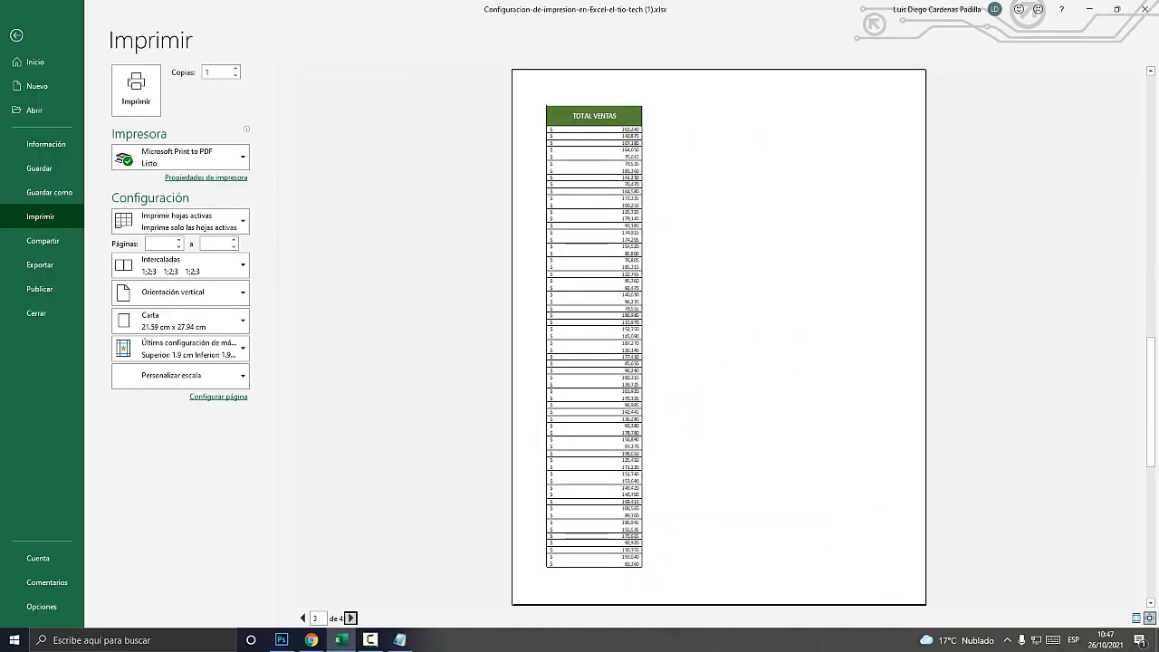
key(super+plus)
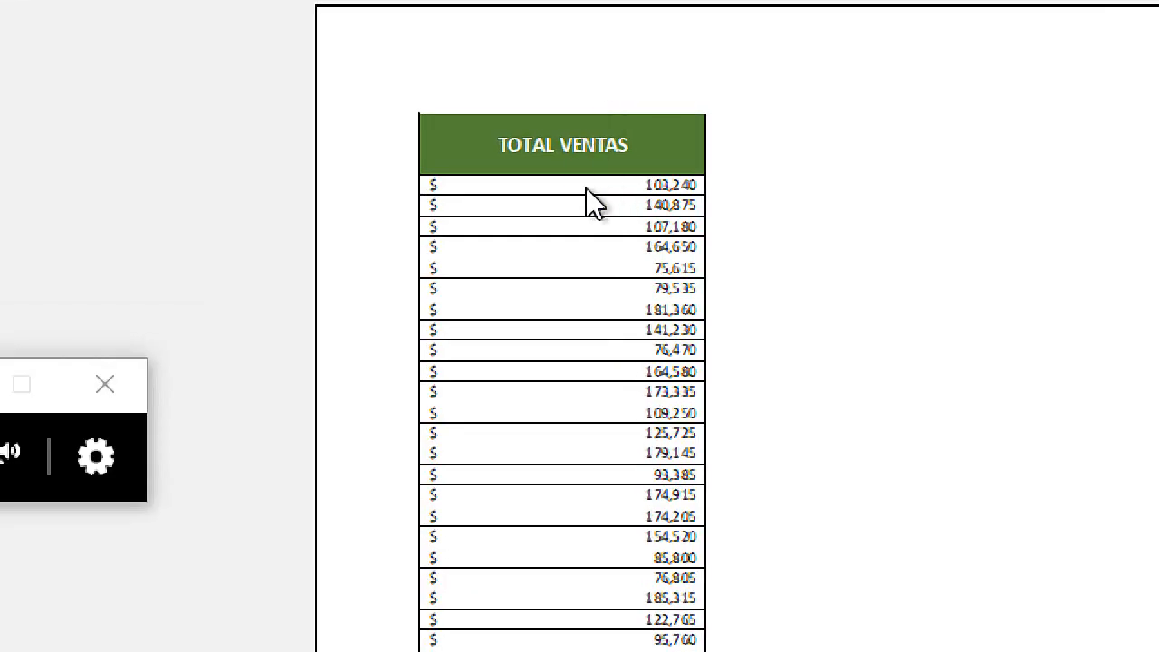
key(super+Escape)
click(350, 617)
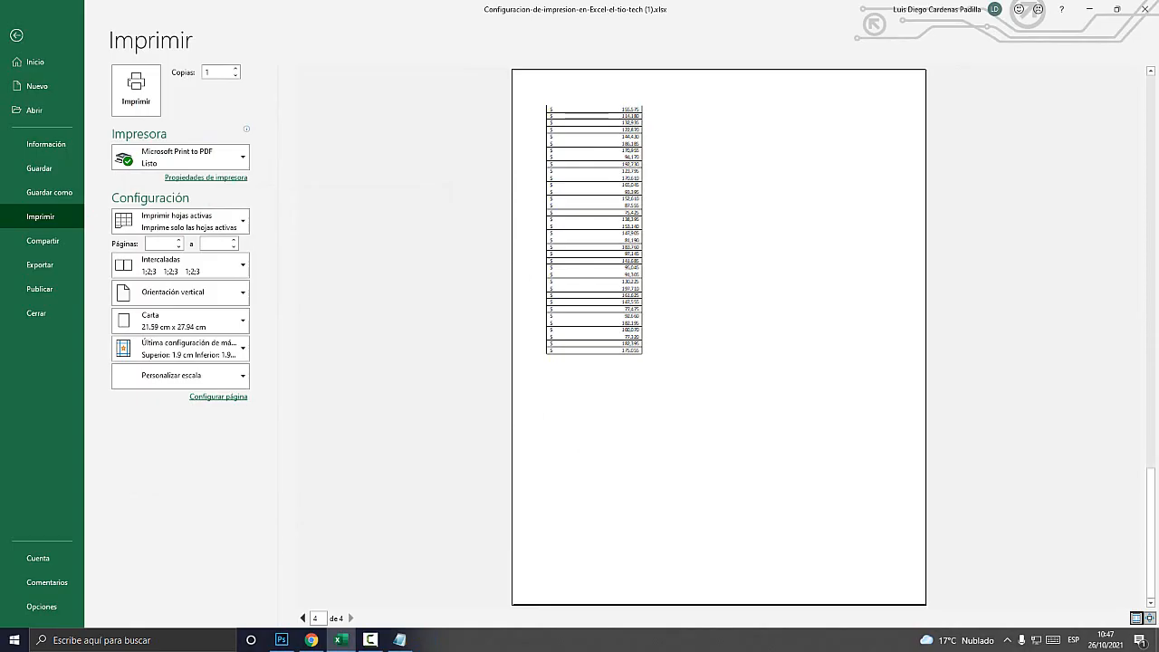
click(302, 618)
Step: Switch to Bloc de notas and add the line "- Títulos desaparecen" under the existing error in the list
click(399, 639)
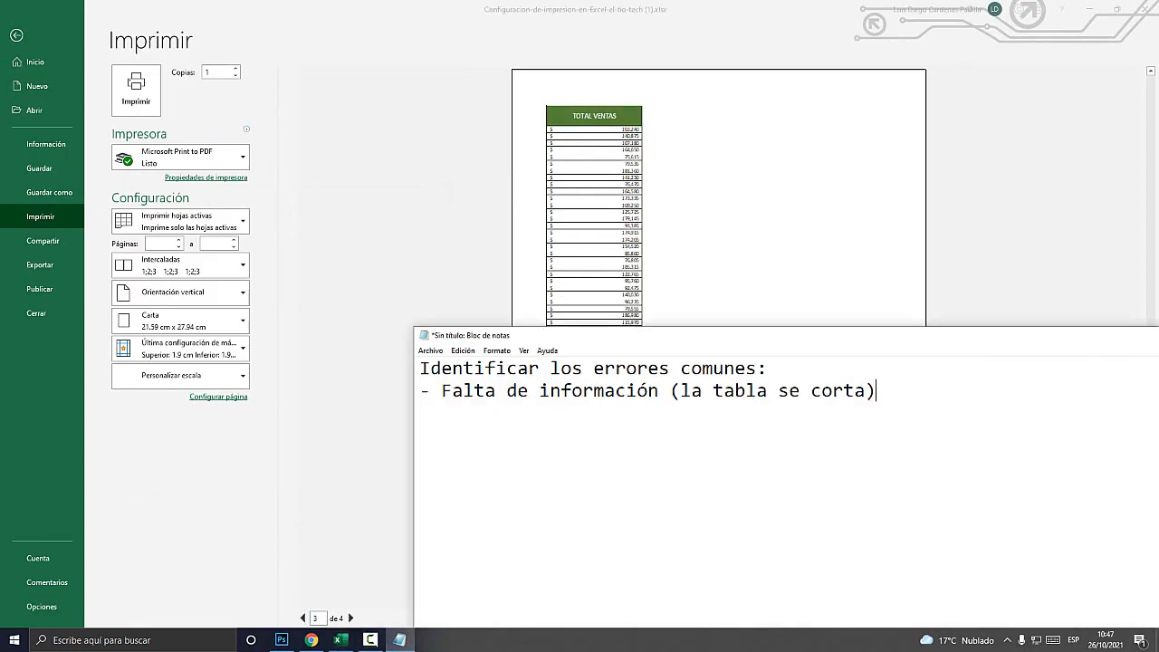
drag(463, 391, 616, 392)
click(680, 391)
click(788, 391)
click(876, 392)
text(- Títulos des)
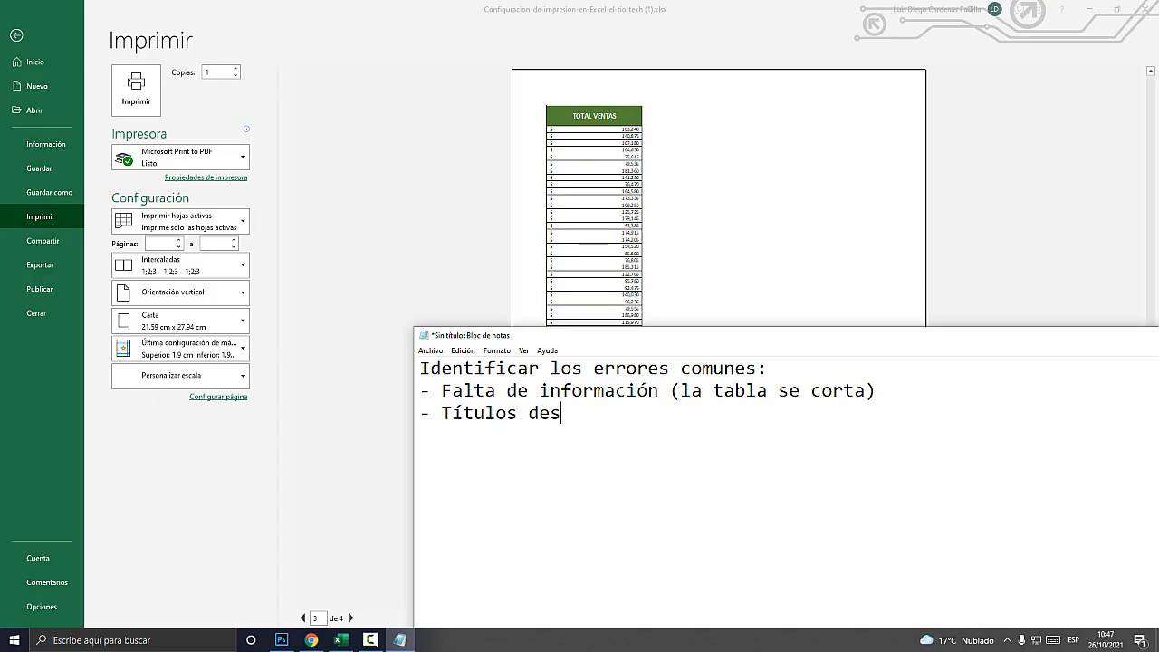
text(aparecen)
Step: Switch to Excel's print preview and compare the top areas of pages 1 and 2 up close
click(271, 520)
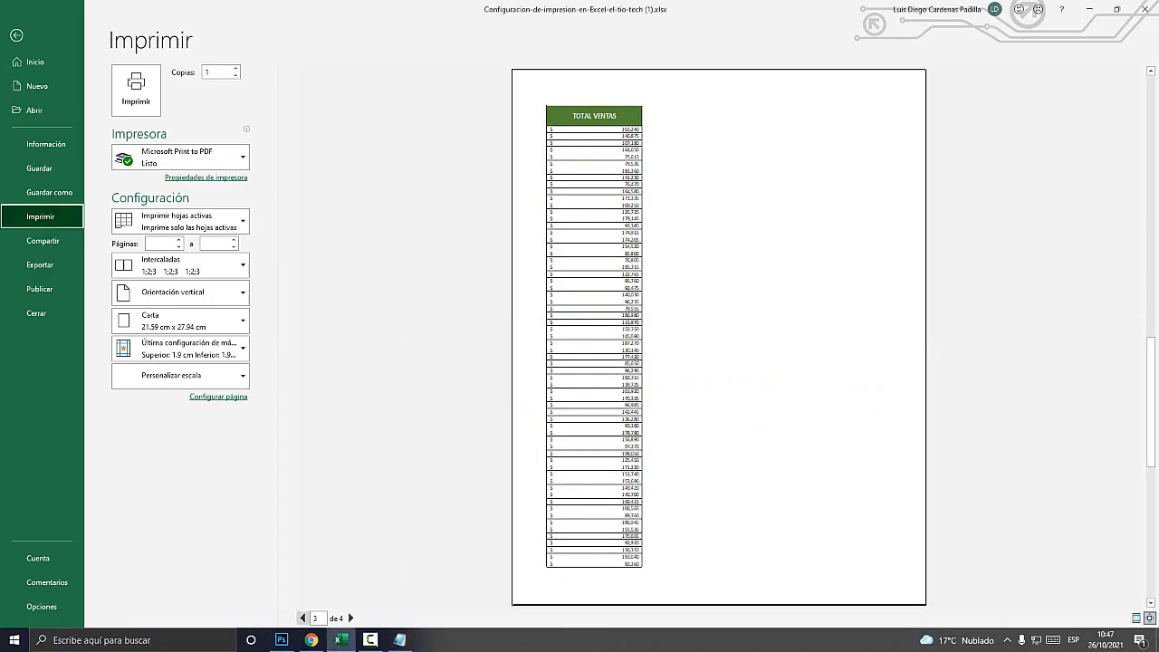
click(303, 618)
click(303, 619)
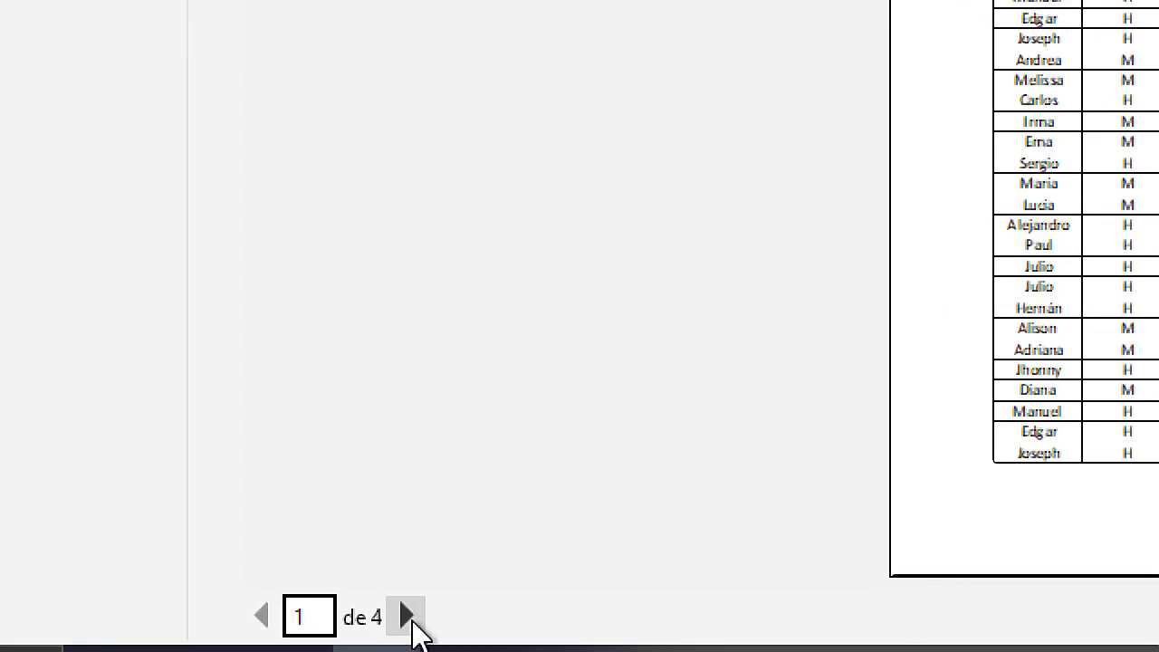
click(350, 618)
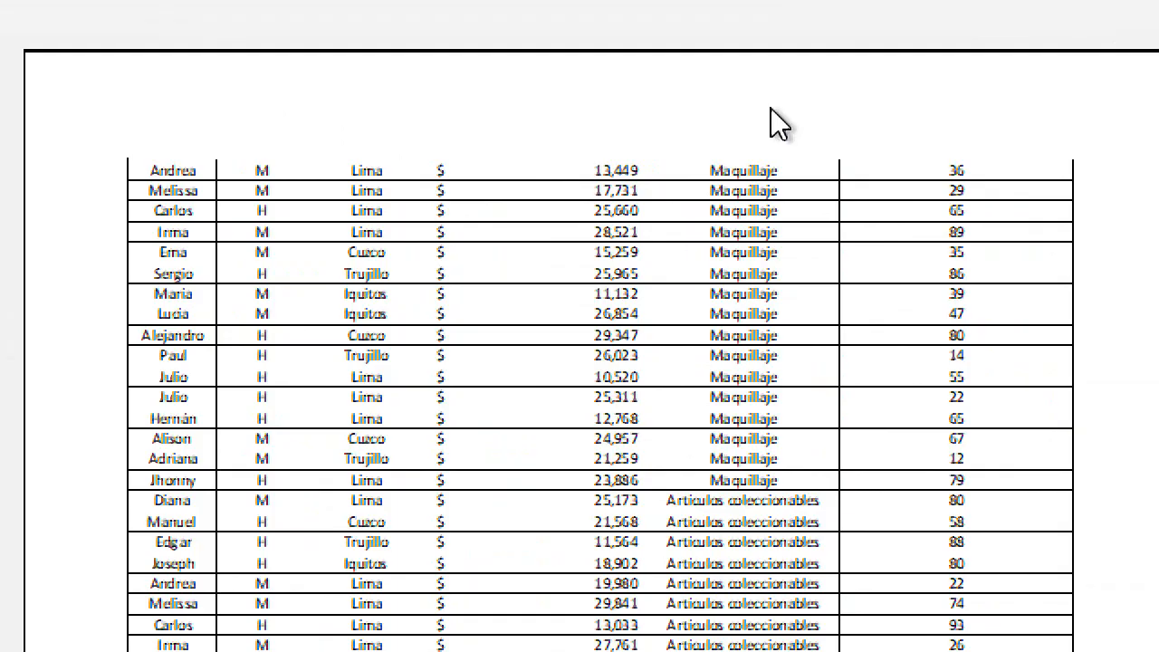
key(super+Escape)
click(303, 618)
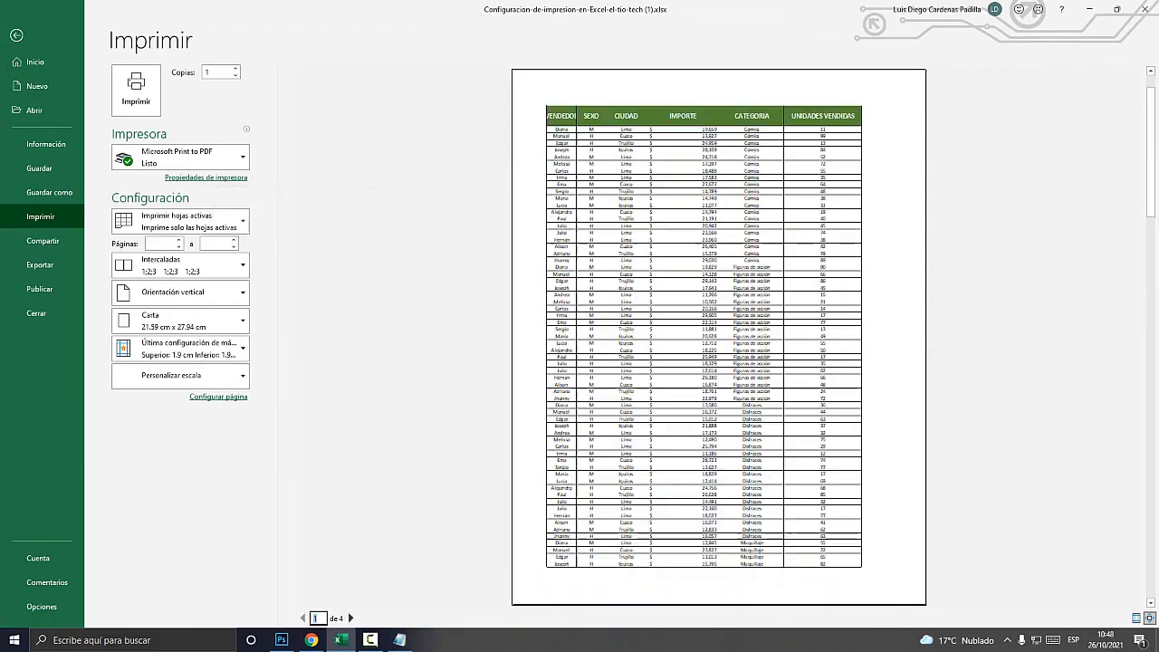
key(super+plus)
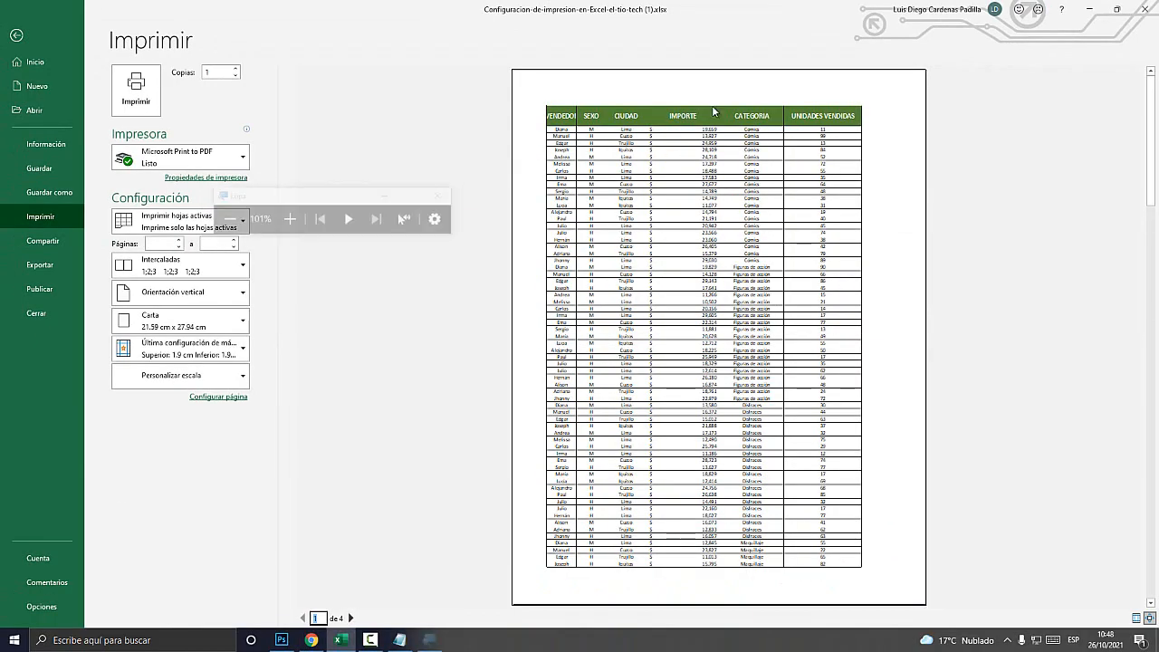
key(super+plus)
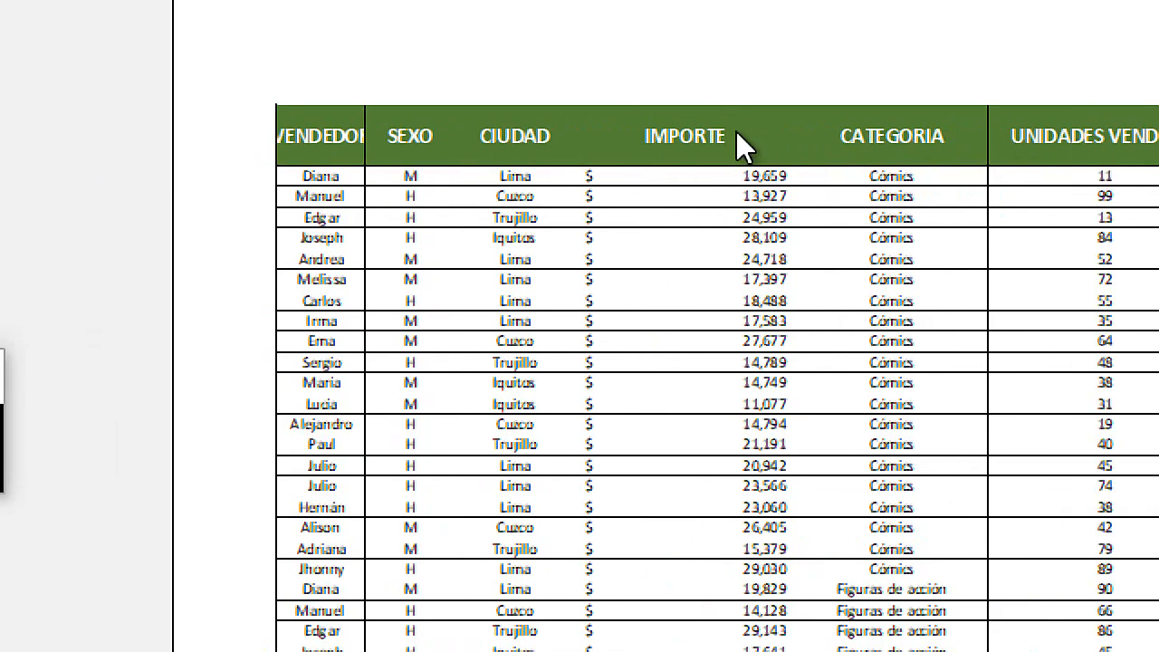
Step: Leaf forward and back through the preview pages, checking whether they carry page numbers
key(super+Escape)
key(Page_Down)
key(Page_Down)
key(Page_Down)
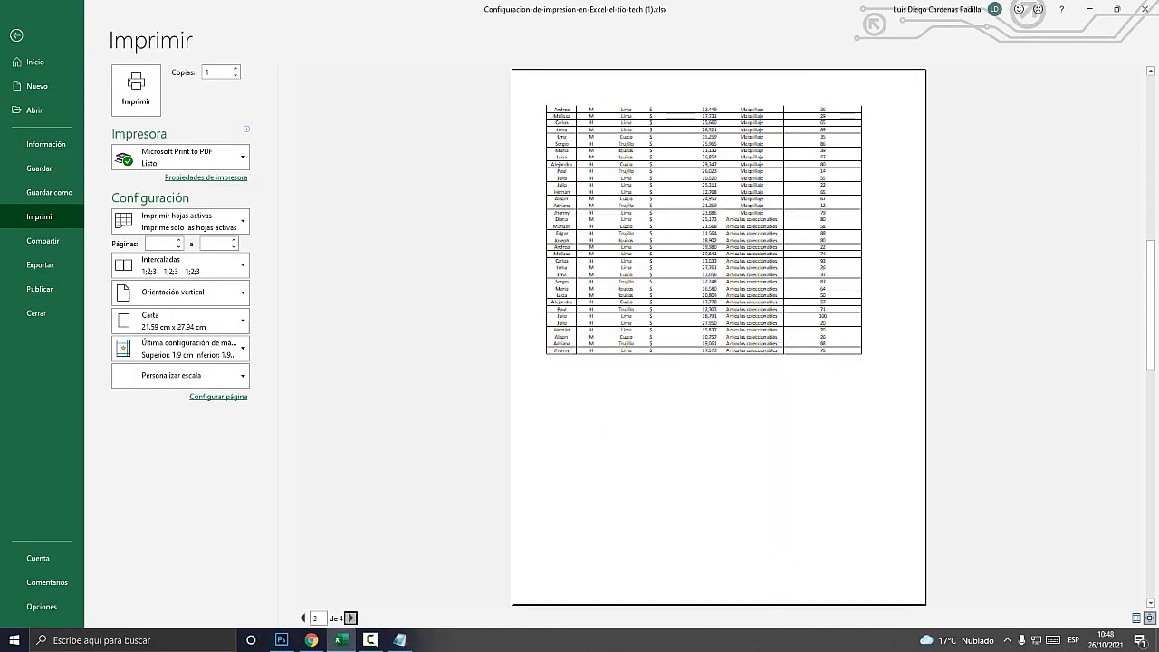
key(Page_Up)
key(Page_Up)
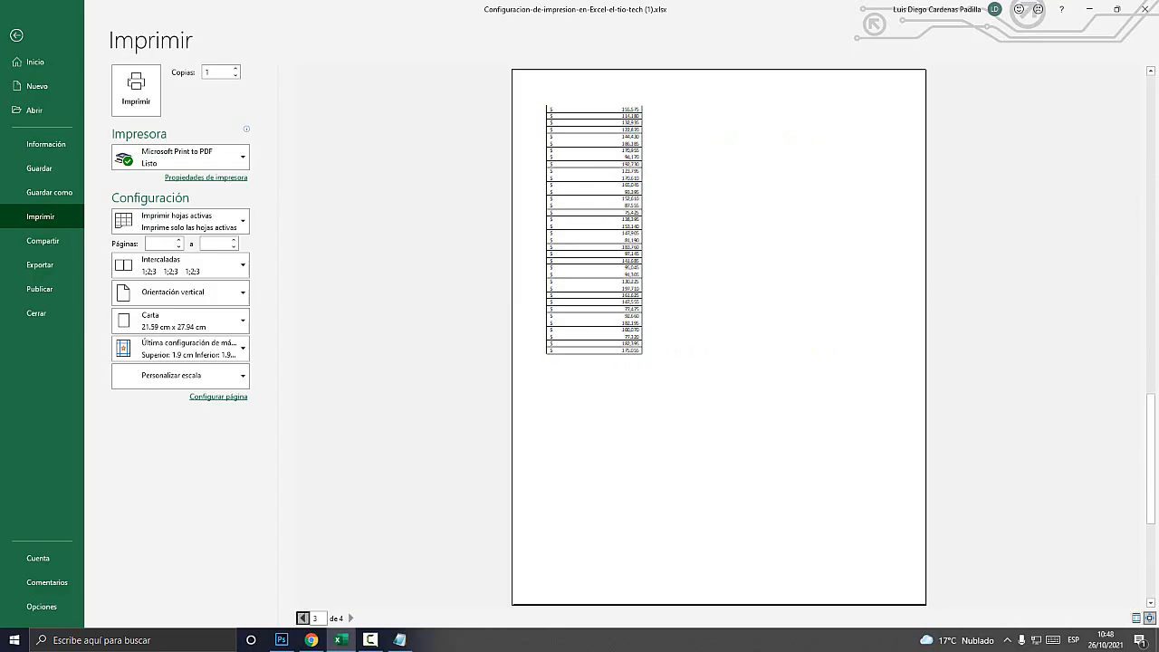
Step: Switch to Bloc de notas and add the line "- No hay paginación" to the list of common errors
key(alt+Tab)
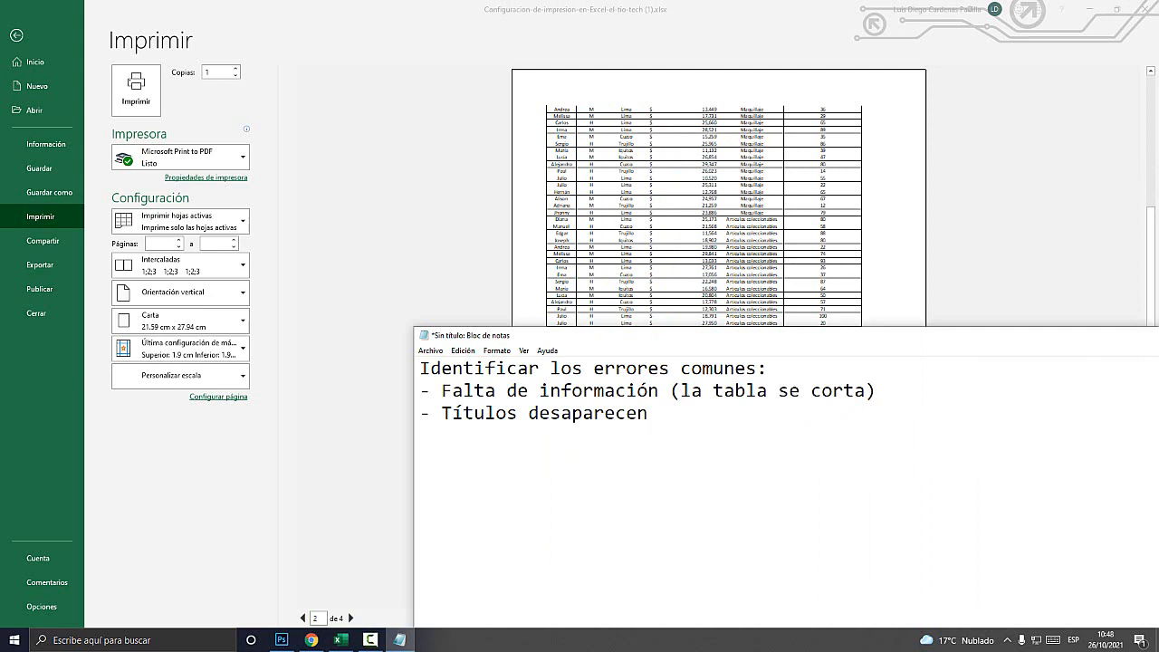
key(Return)
text(-)
key(BackSpace)
key(BackSpace)
key(BackSpace)
text(- No hay paginación)
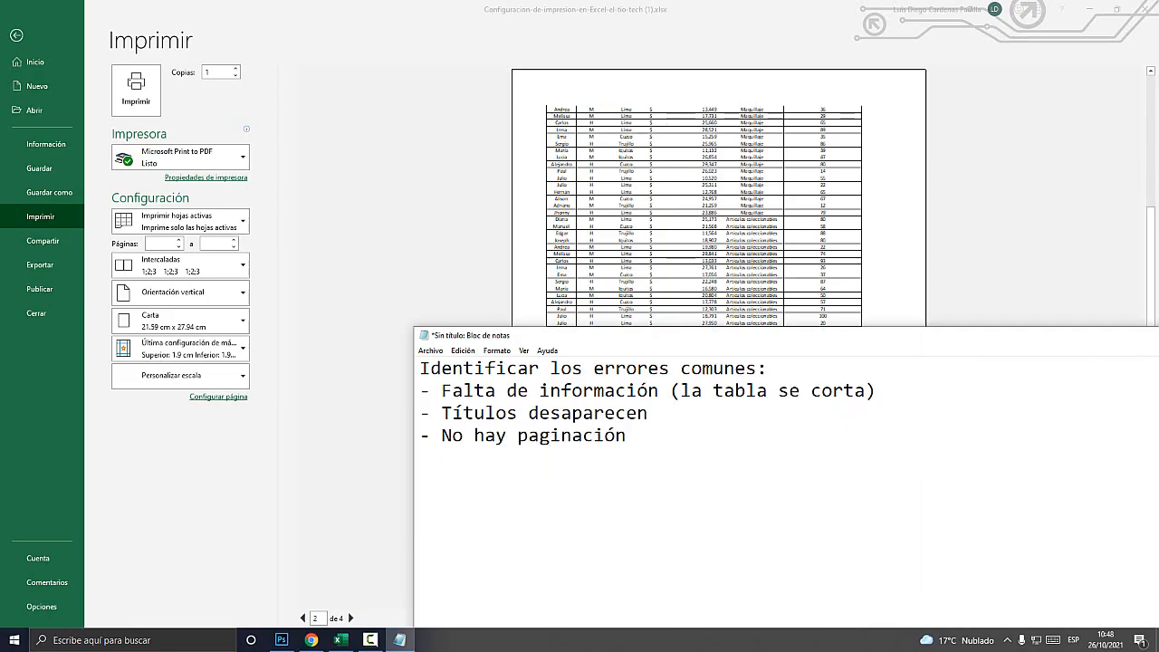
Step: Switch to Excel, close the print preview, and select the whole Ejercicio I table, A1:G101
key(alt+Tab)
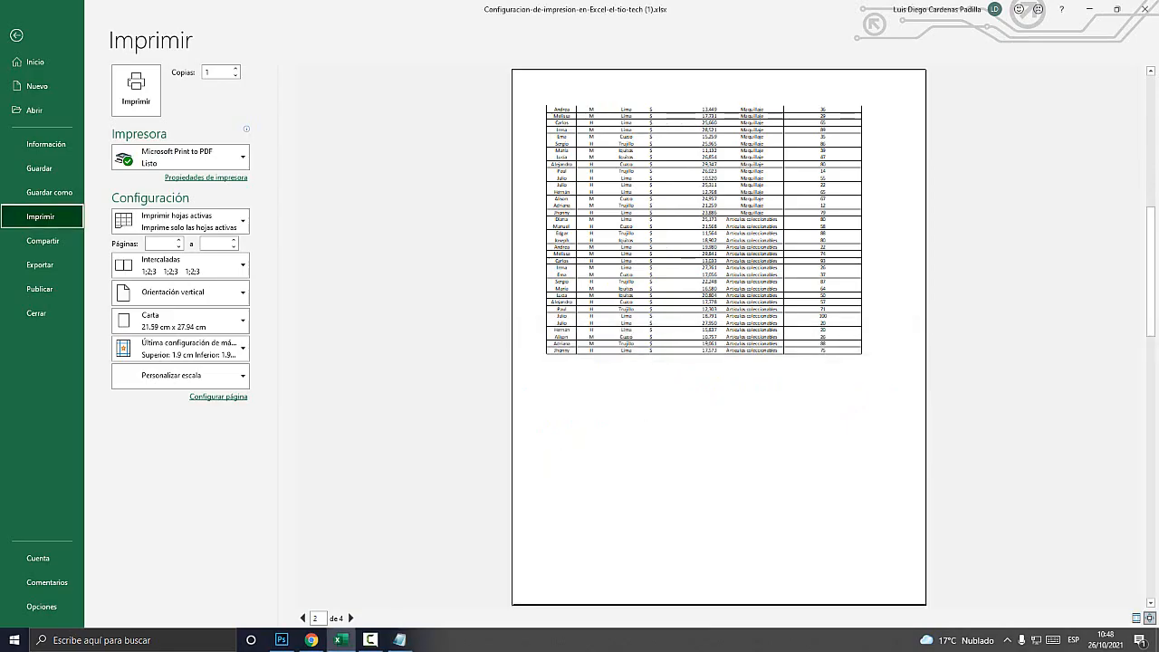
key(Escape)
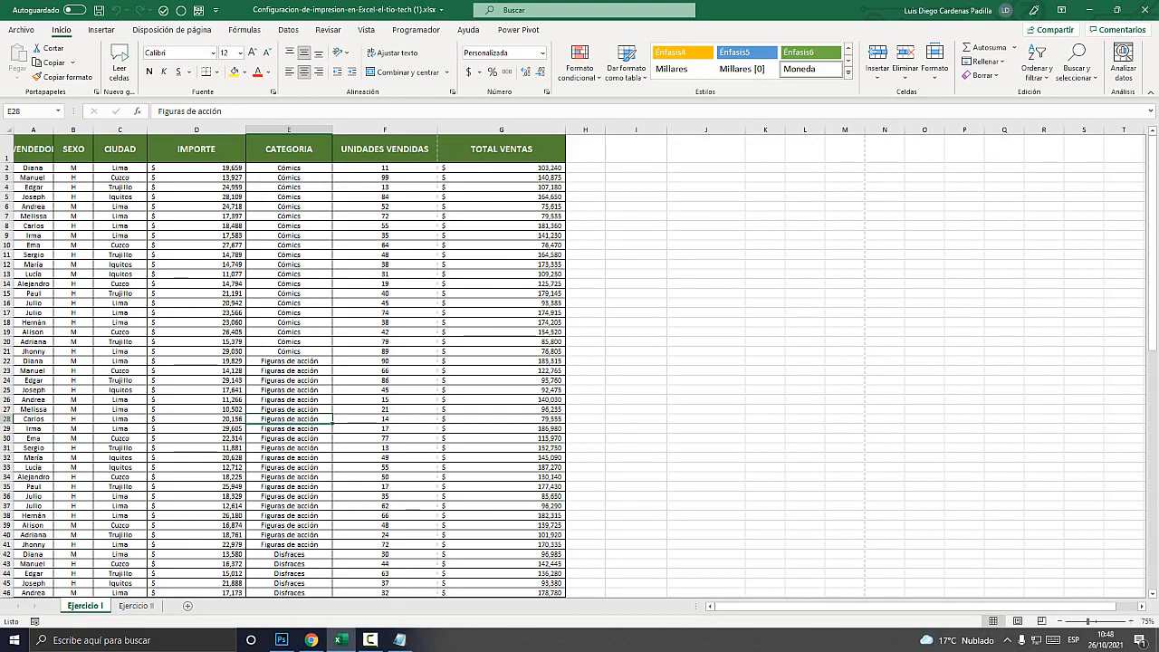
scroll(579, 362, down, 15)
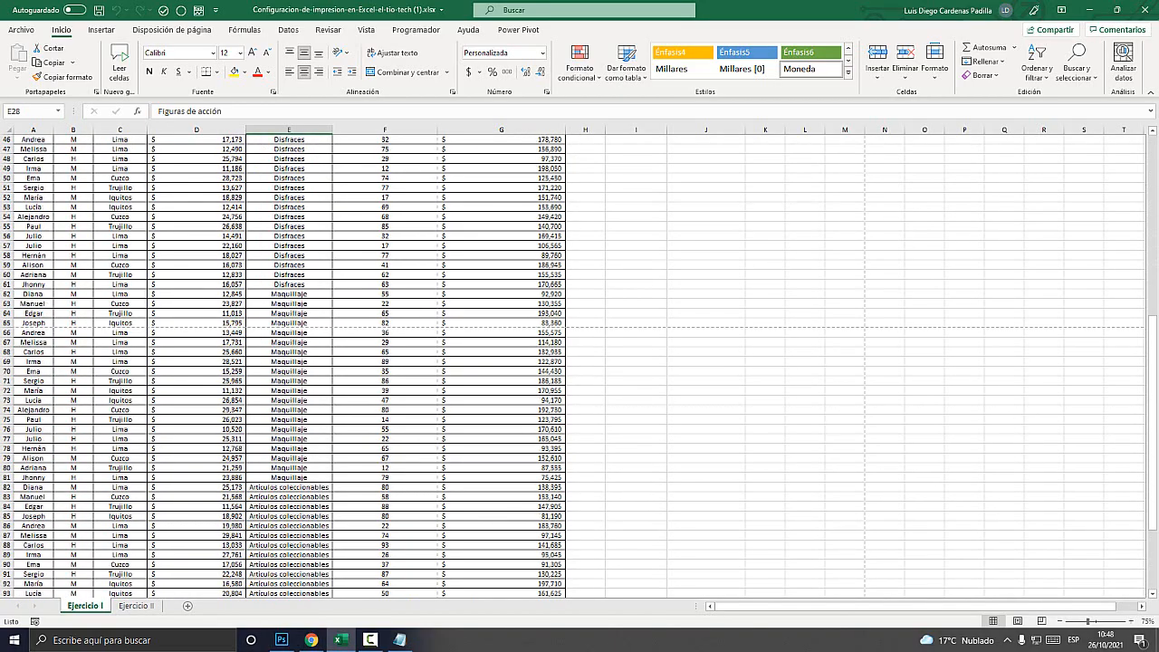
scroll(579, 362, up, 15)
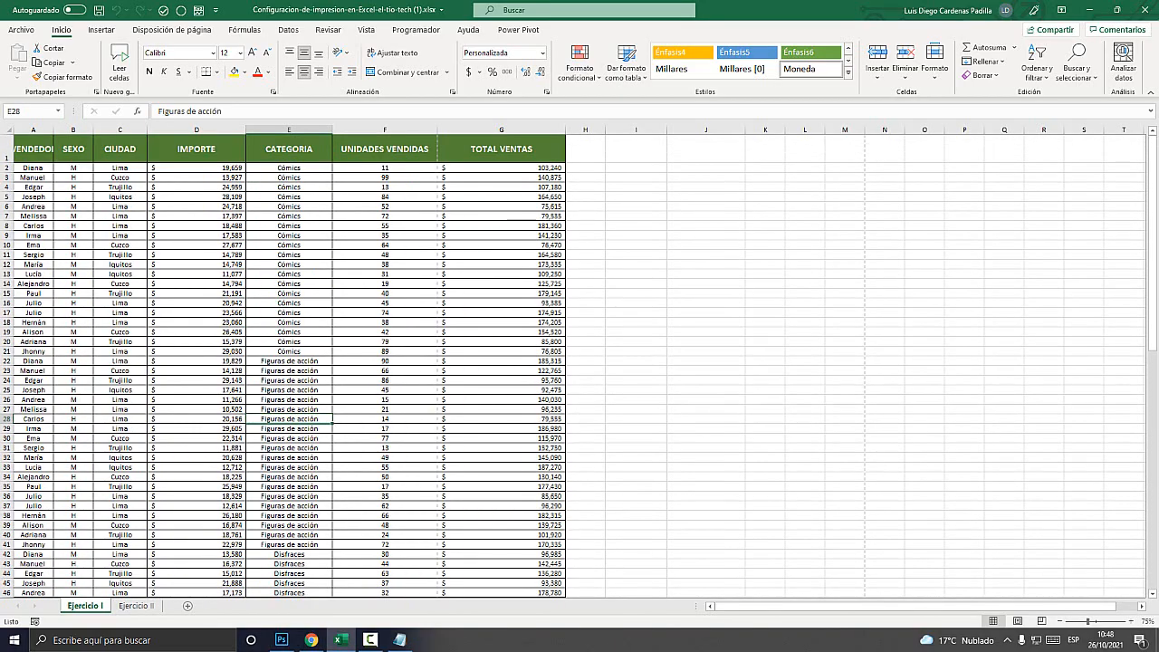
drag(34, 148, 566, 586)
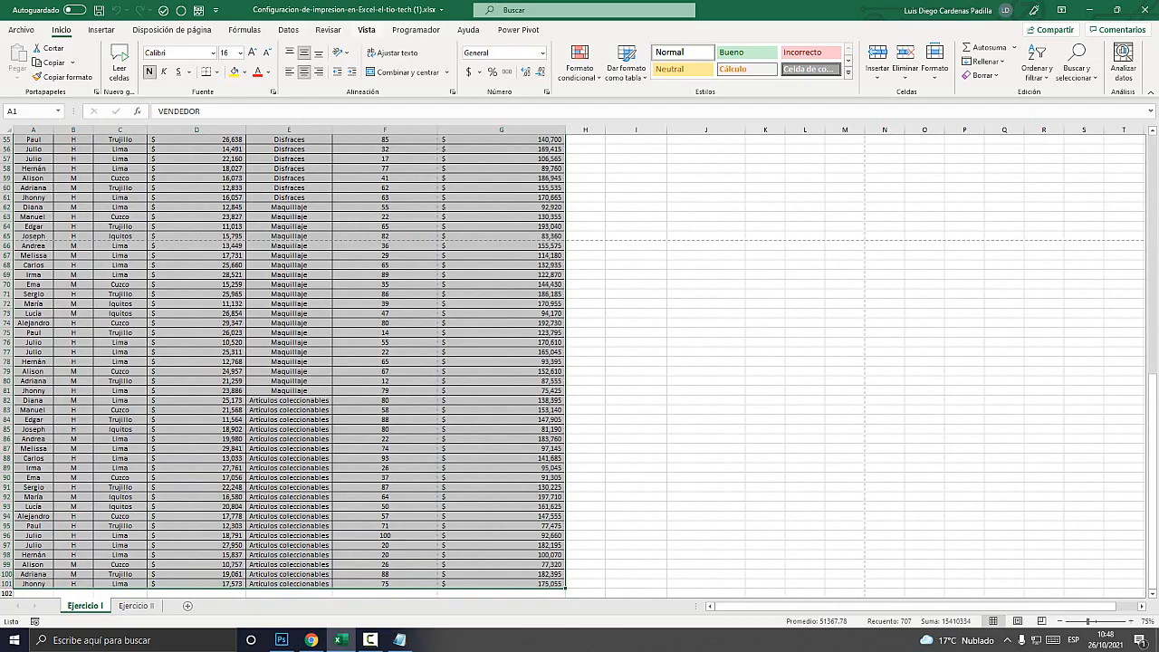
Step: Display the Ejercicio I sheet in page break preview (Ver salt. Pág.)
key(super+plus)
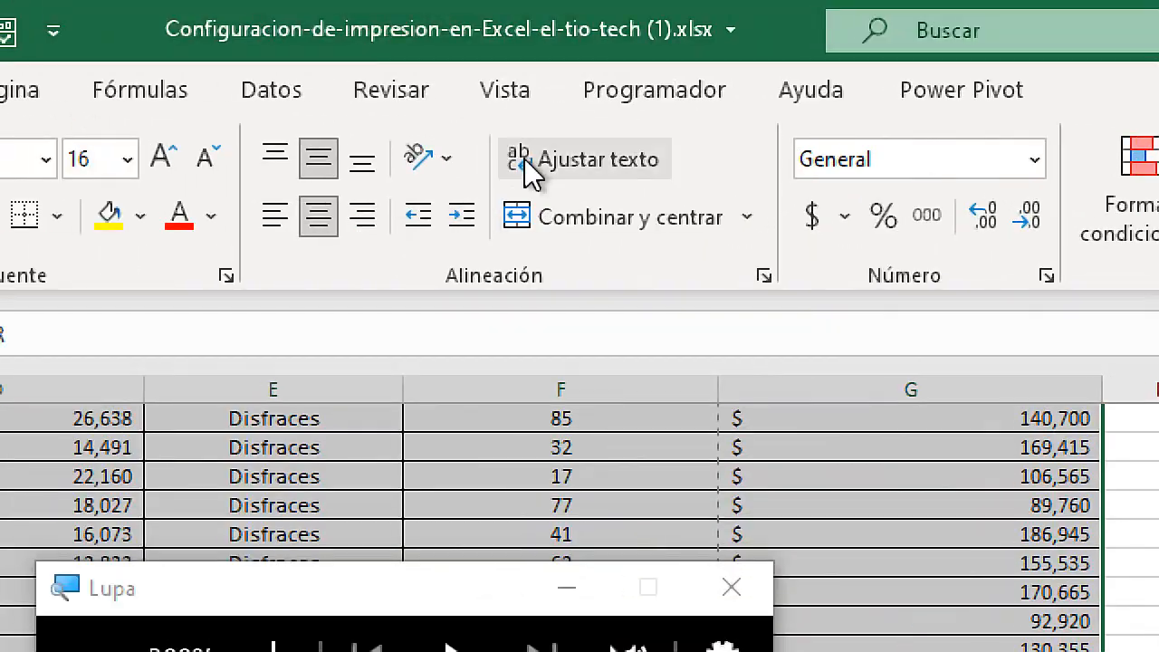
click(371, 34)
key(super+Escape)
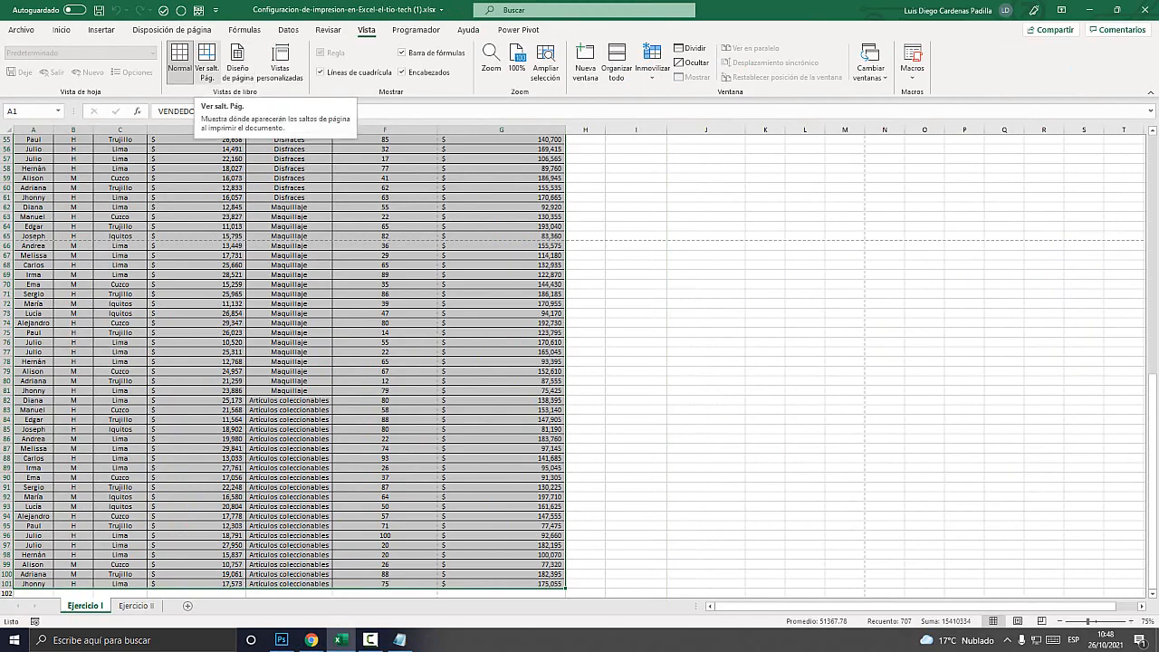
key(super+plus)
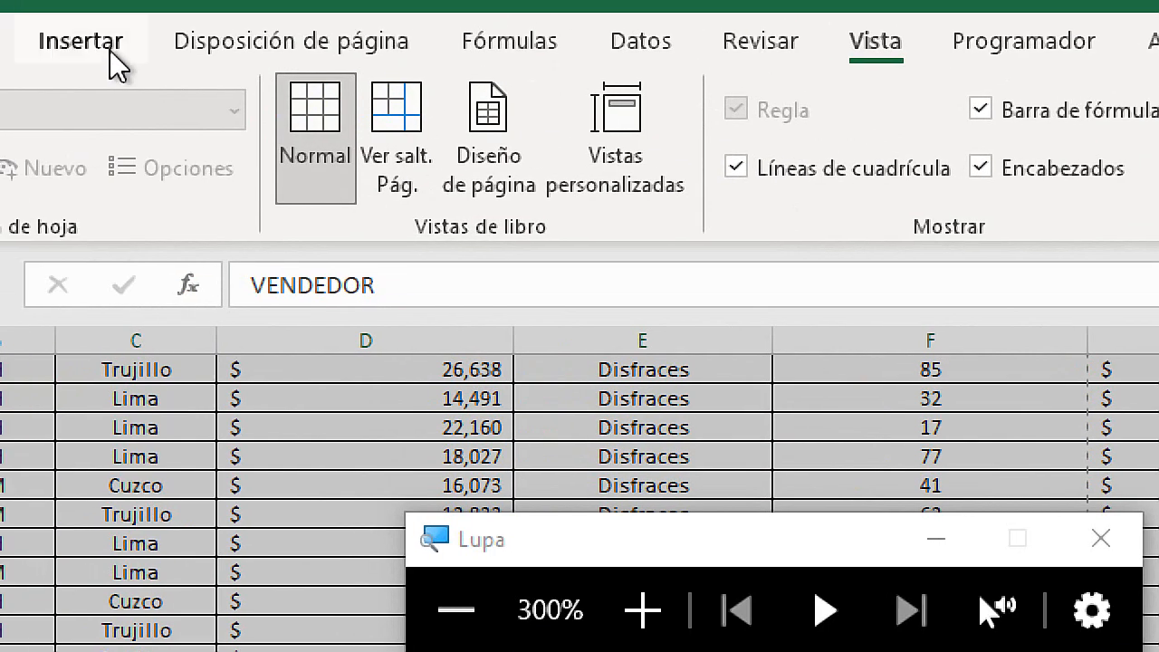
click(388, 141)
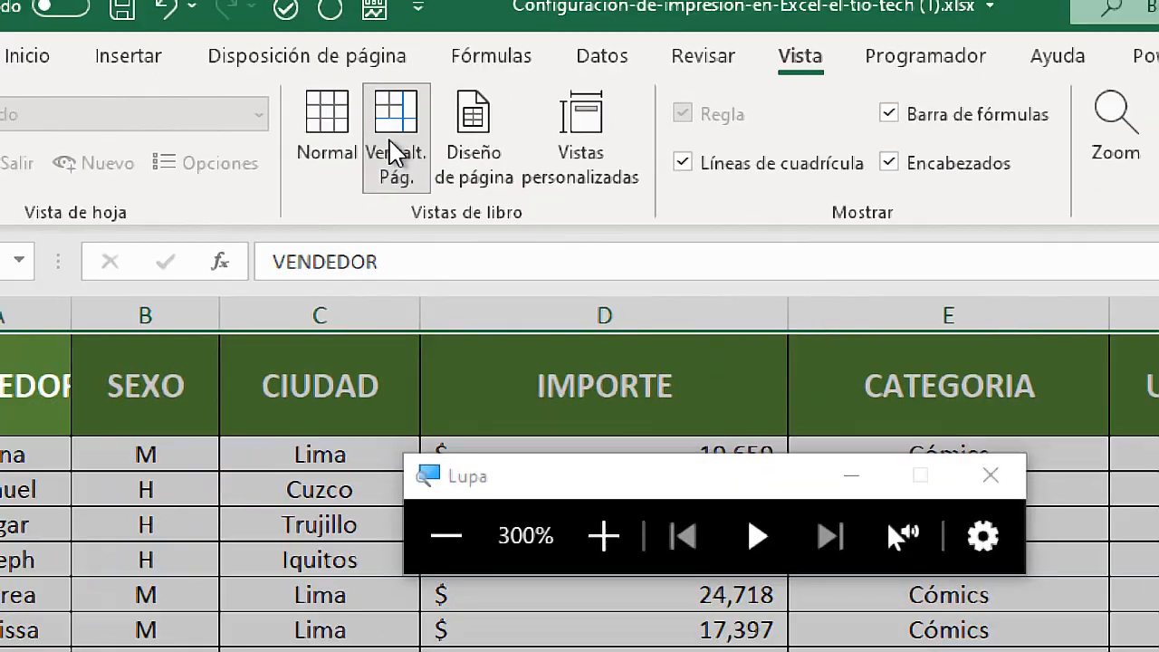
key(super+Escape)
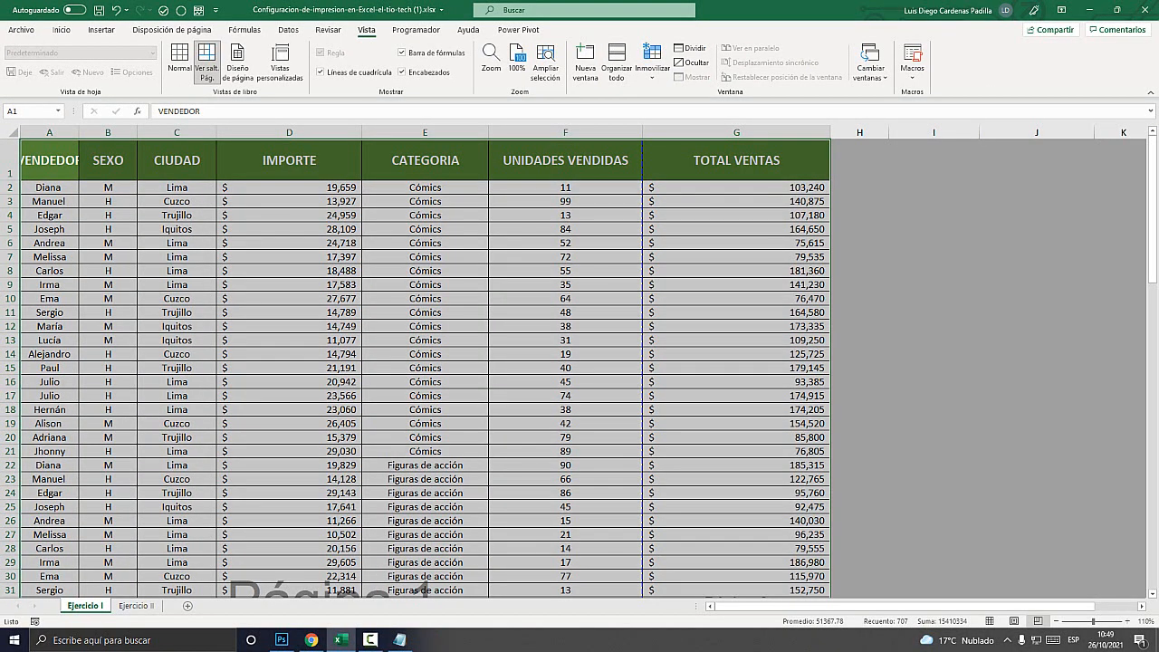
Step: Deselect the table and examine the print area's blue borders and page divisions down the sheet
click(565, 341)
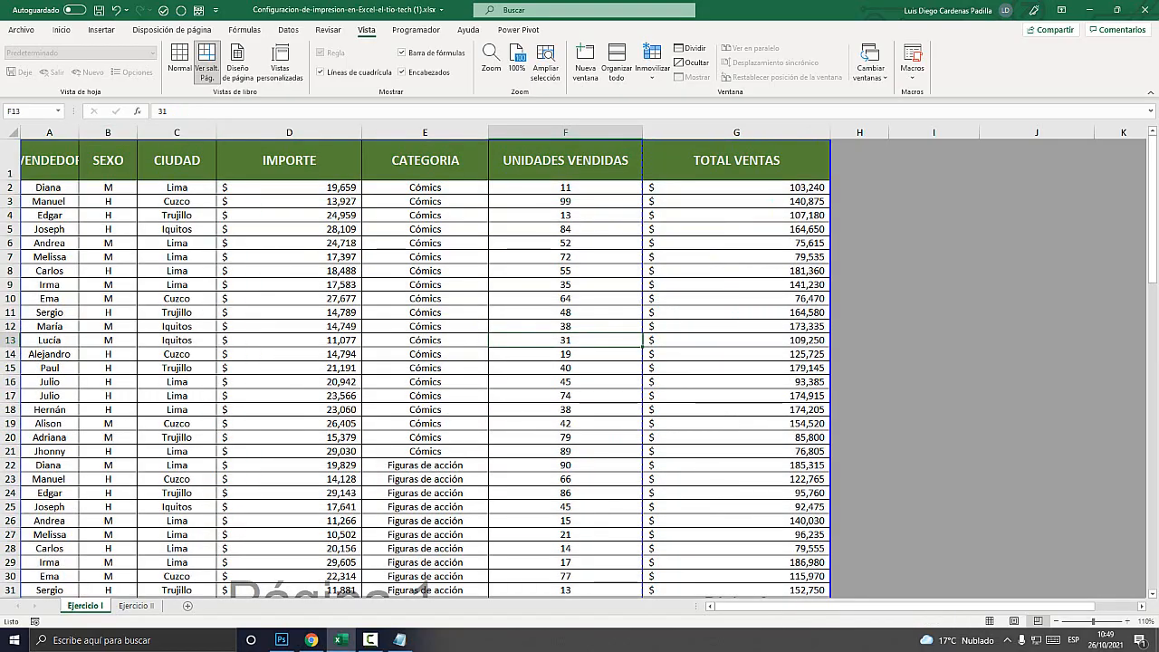
key(super+plus)
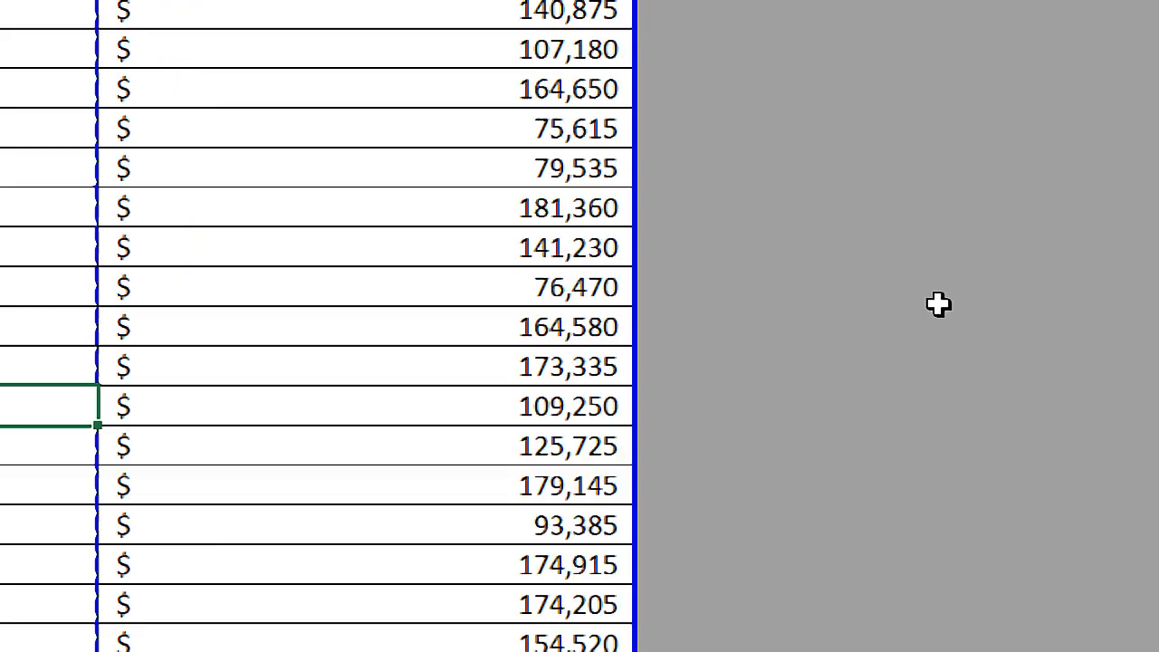
key(super+Escape)
scroll(968, 318, down, 16)
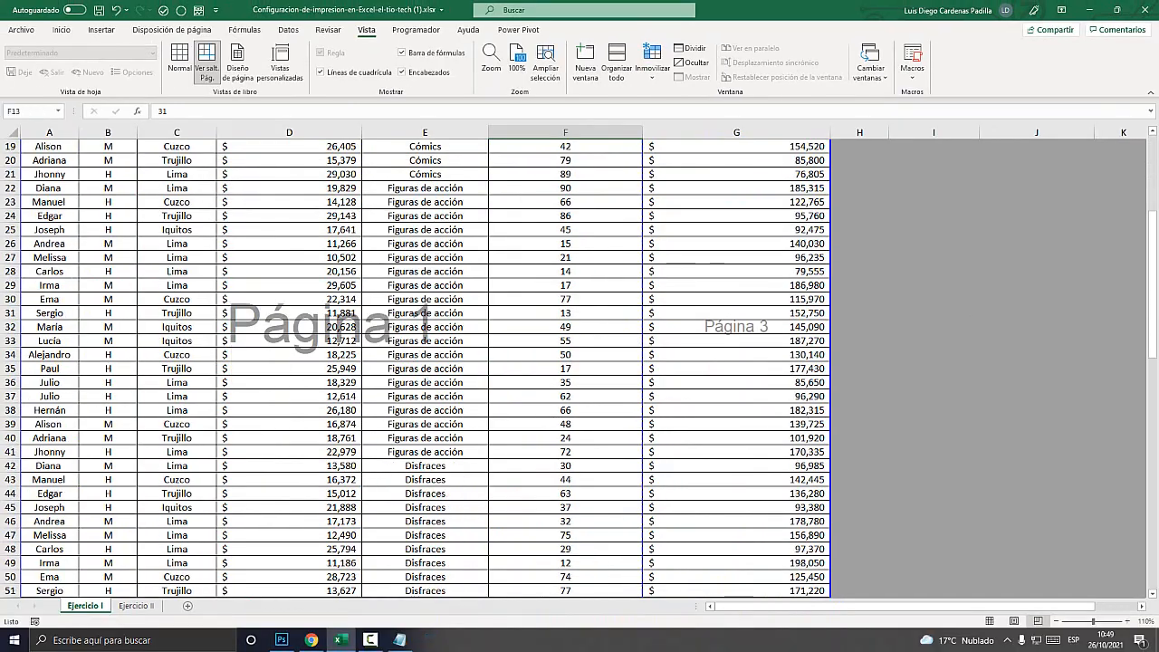
Step: Select the whole Ejercicio I table, A1:G101, and establish it as the print area
scroll(968, 318, up, 16)
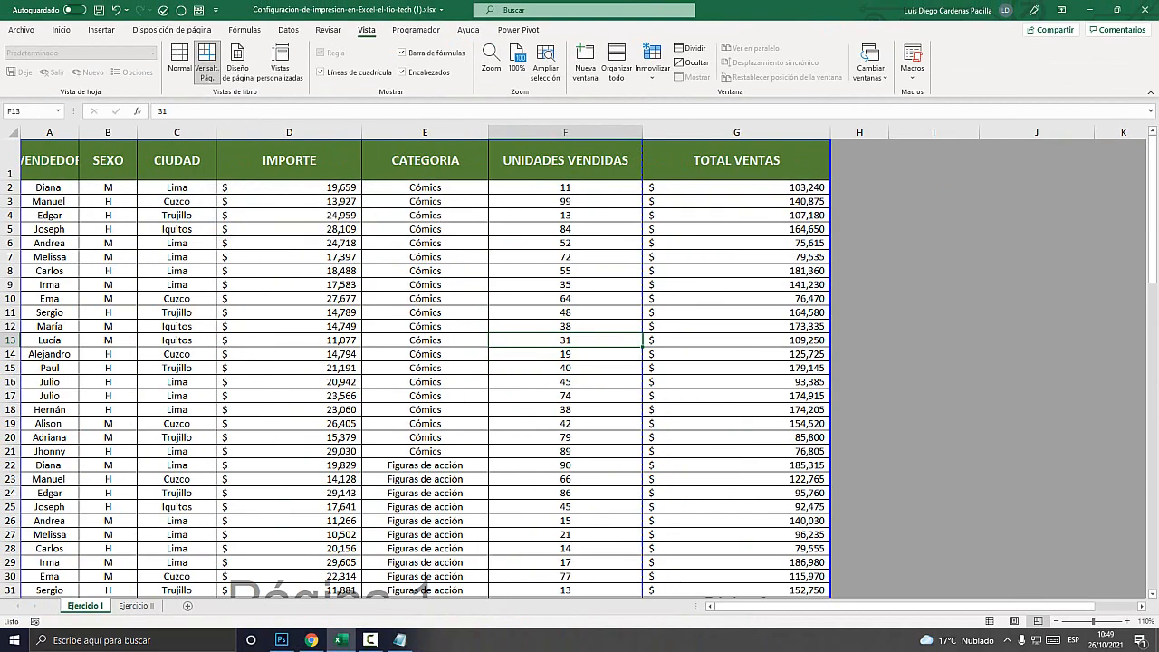
drag(49, 160, 831, 616)
scroll(580, 368, up, 20)
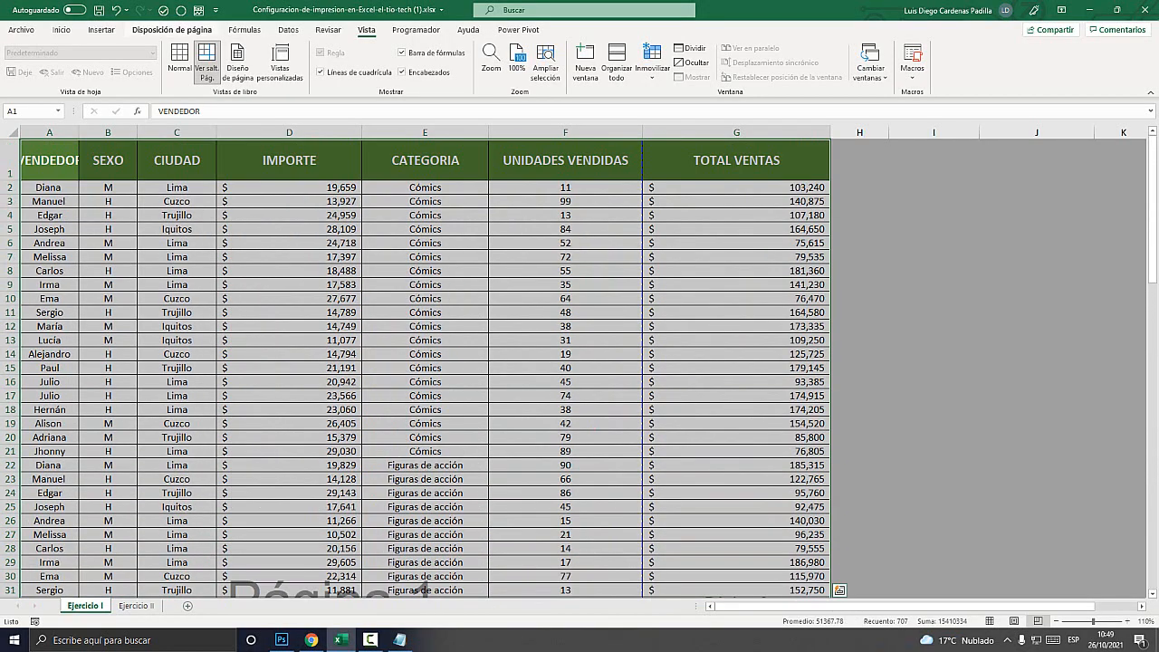
key(super+plus)
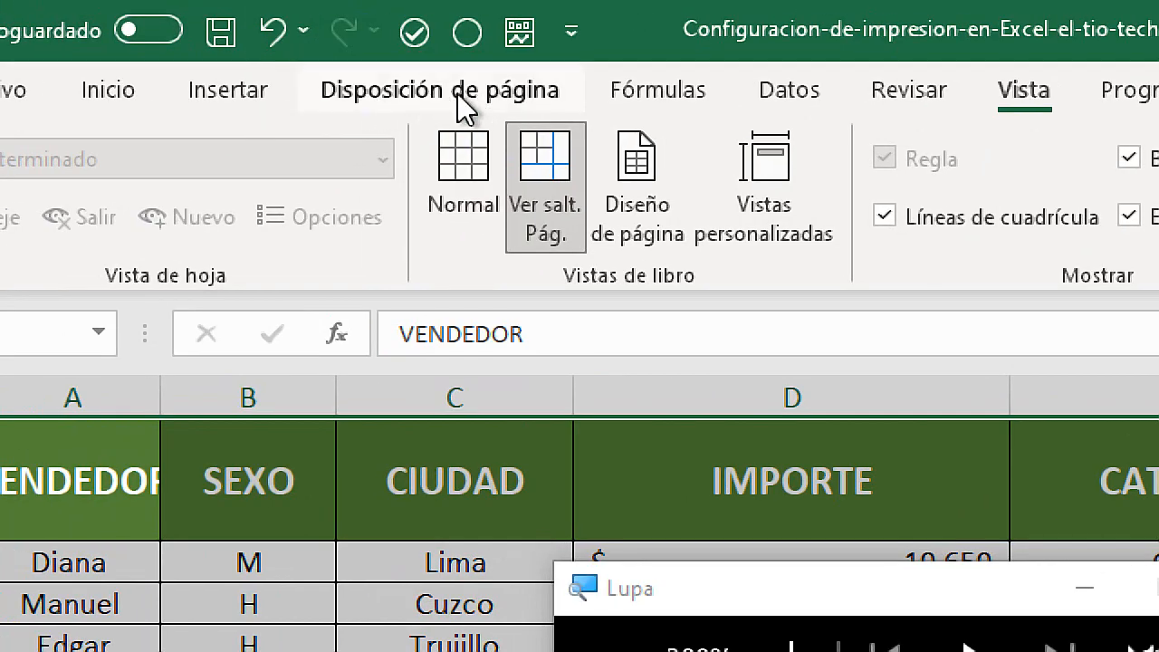
click(465, 106)
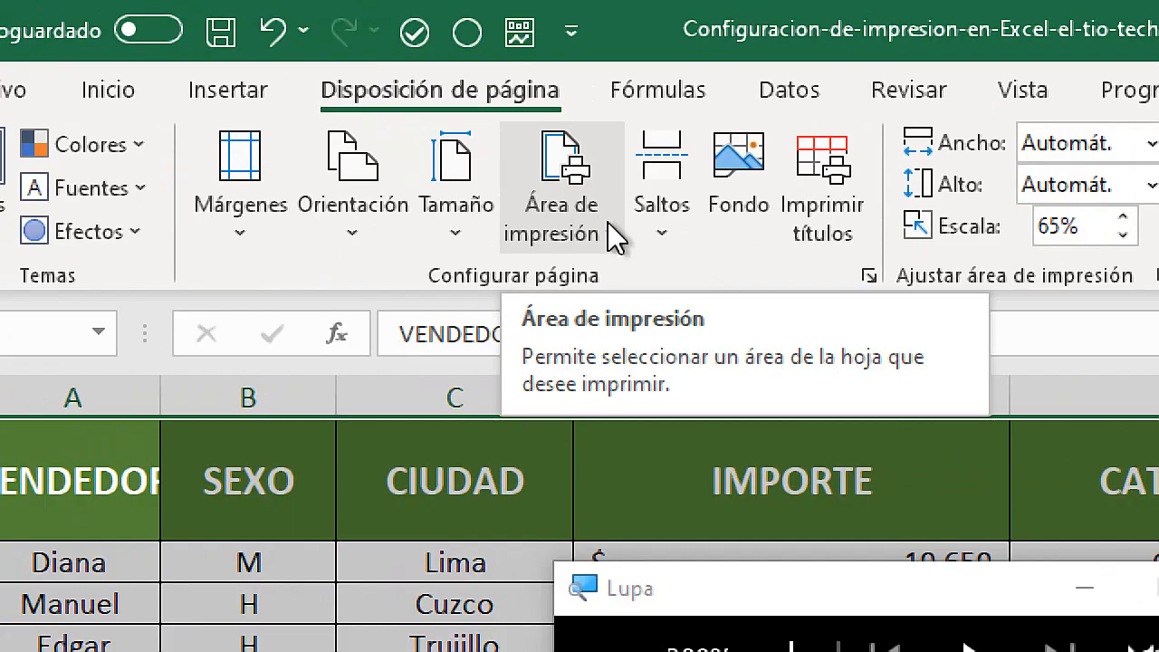
click(582, 226)
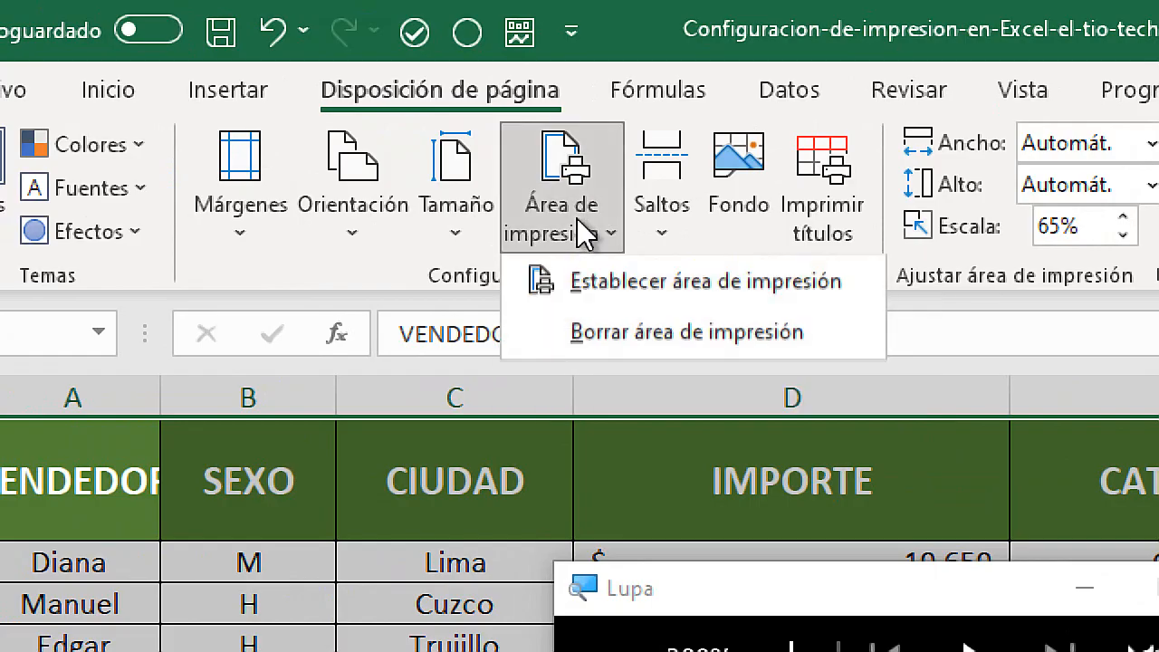
click(820, 289)
key(super+Escape)
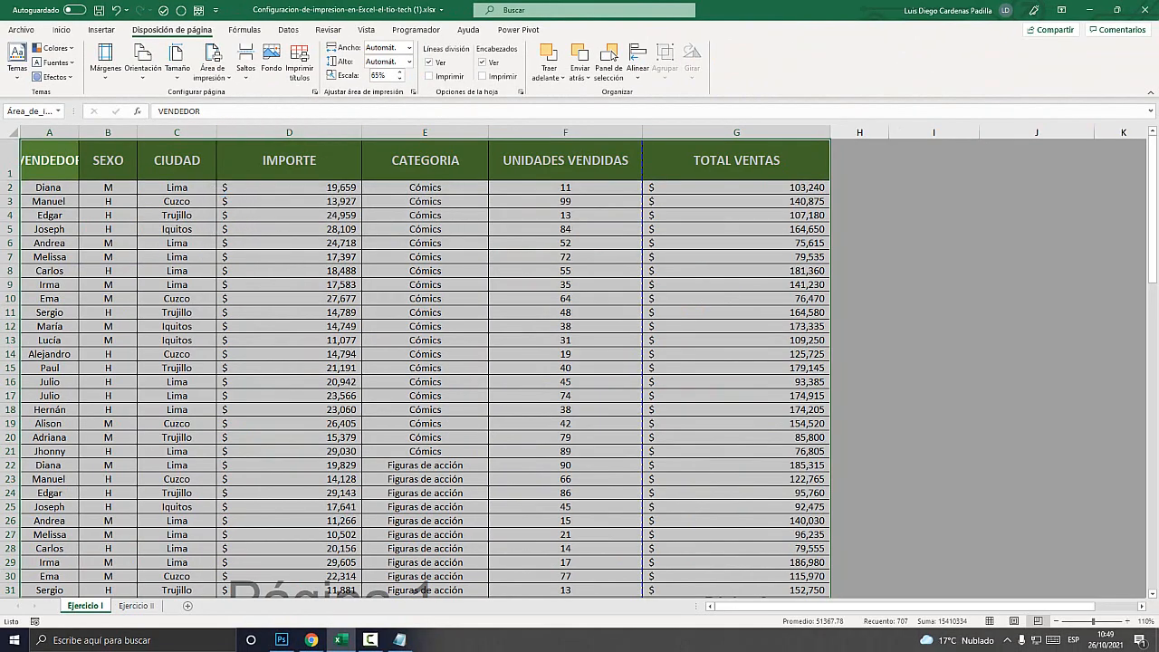
Step: Deselect the print area and examine the dashed page breaks separating the numbered pages across and down the table
scroll(425, 362, down, 12)
scroll(425, 362, up, 12)
click(565, 201)
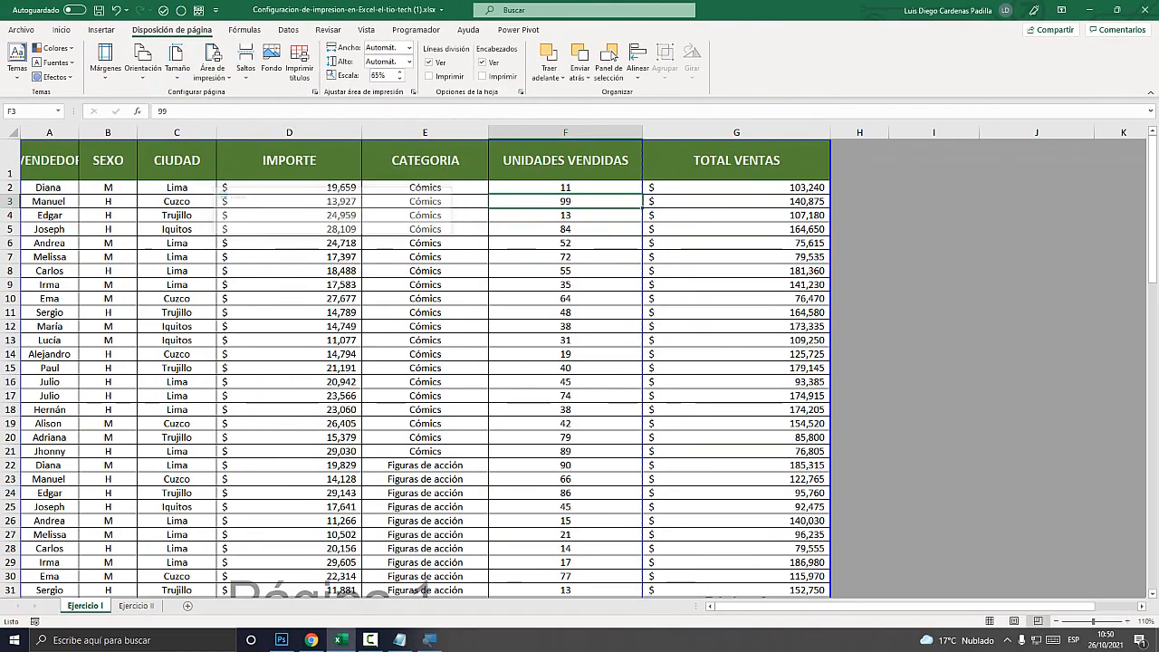
scroll(579, 362, down, 9)
scroll(416, 362, up, 9)
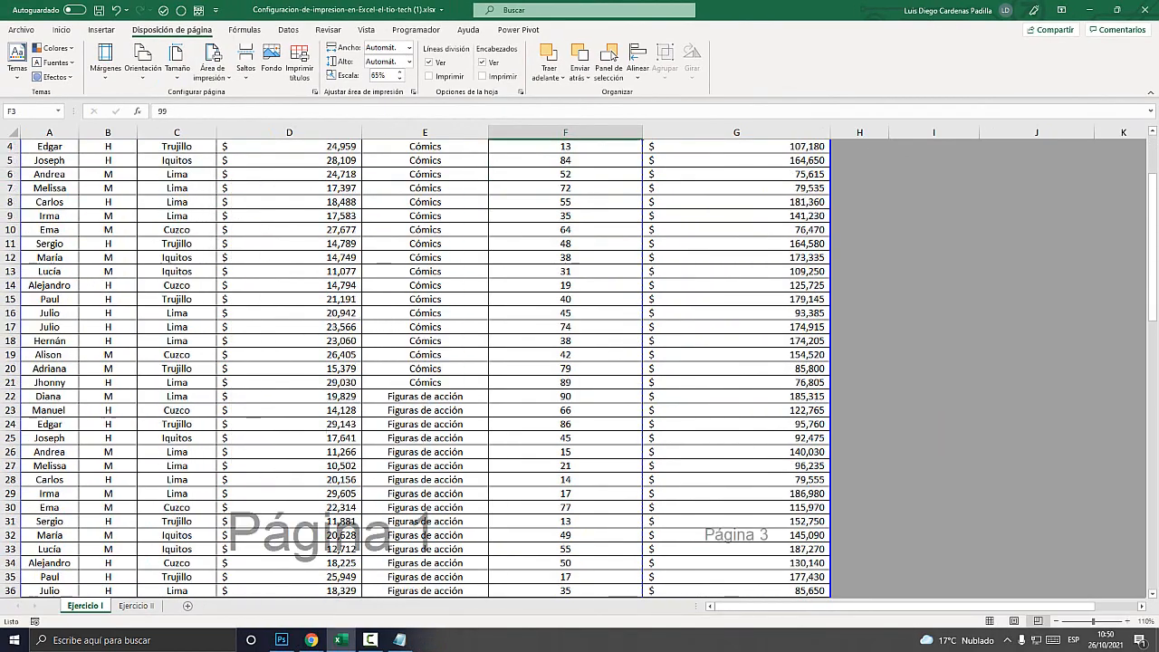
scroll(417, 363, down, 15)
scroll(416, 362, down, 1)
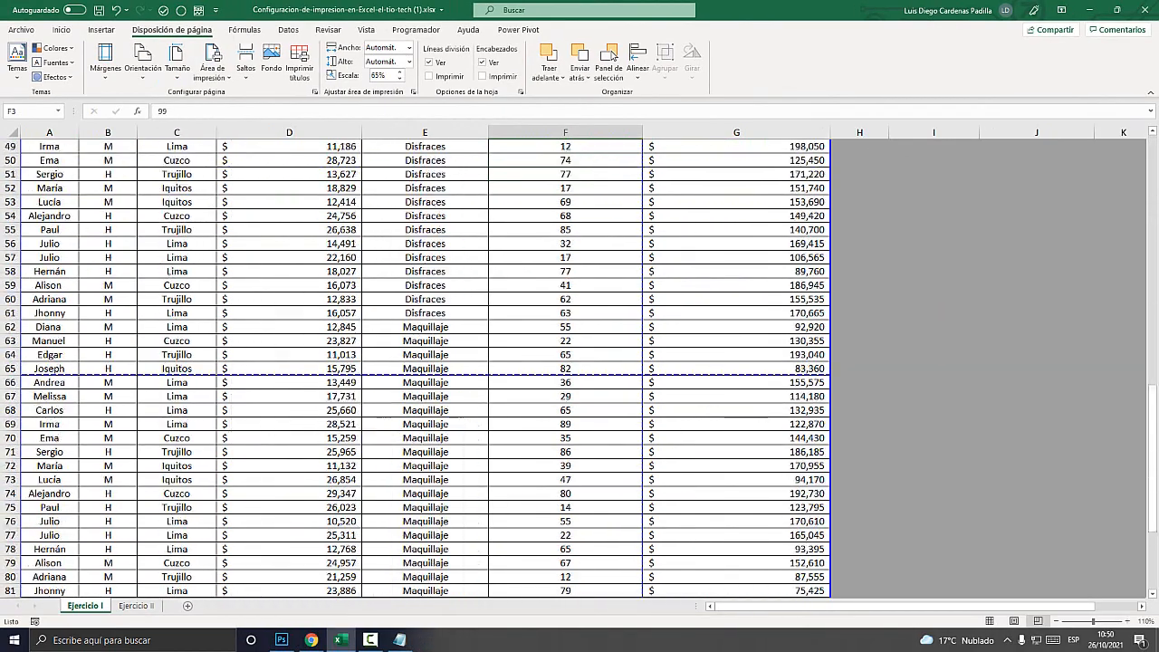
scroll(416, 362, up, 1)
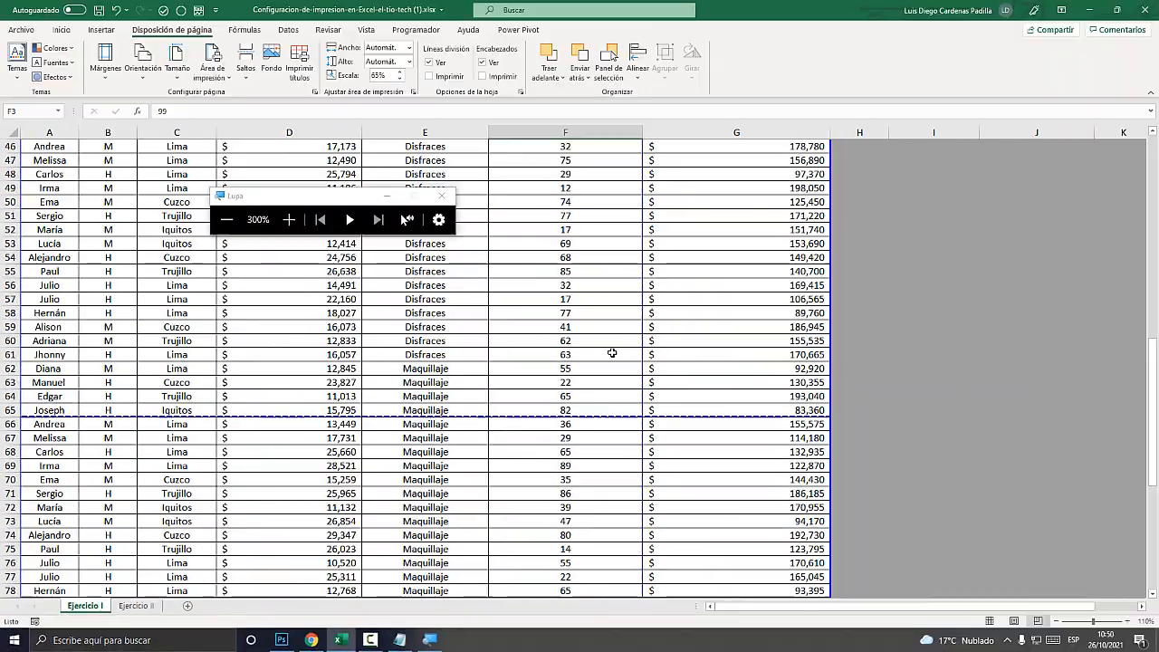
scroll(453, 405, up, 14)
scroll(415, 369, down, 3)
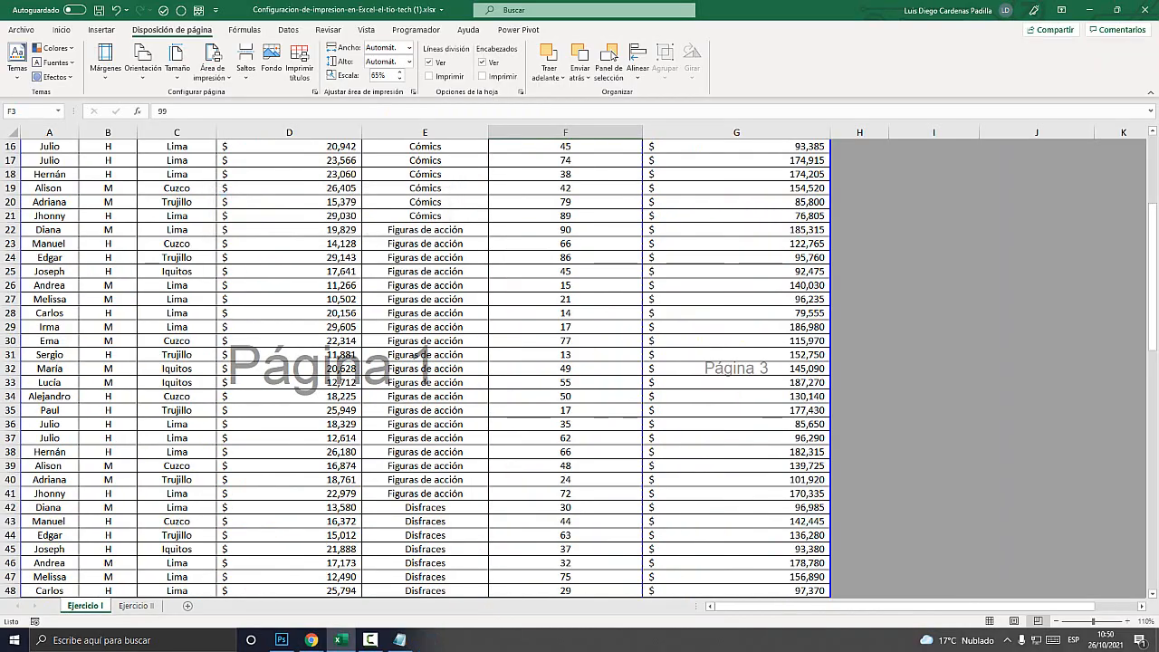
scroll(414, 369, down, 9)
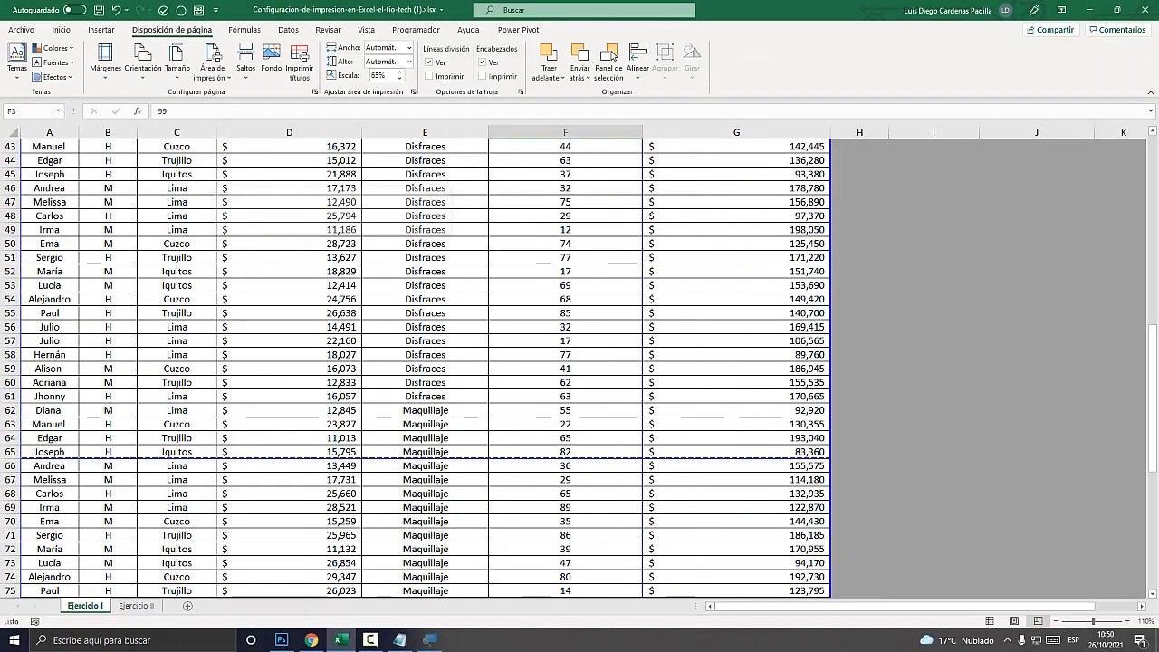
scroll(708, 465, up, 12)
scroll(415, 368, down, 3)
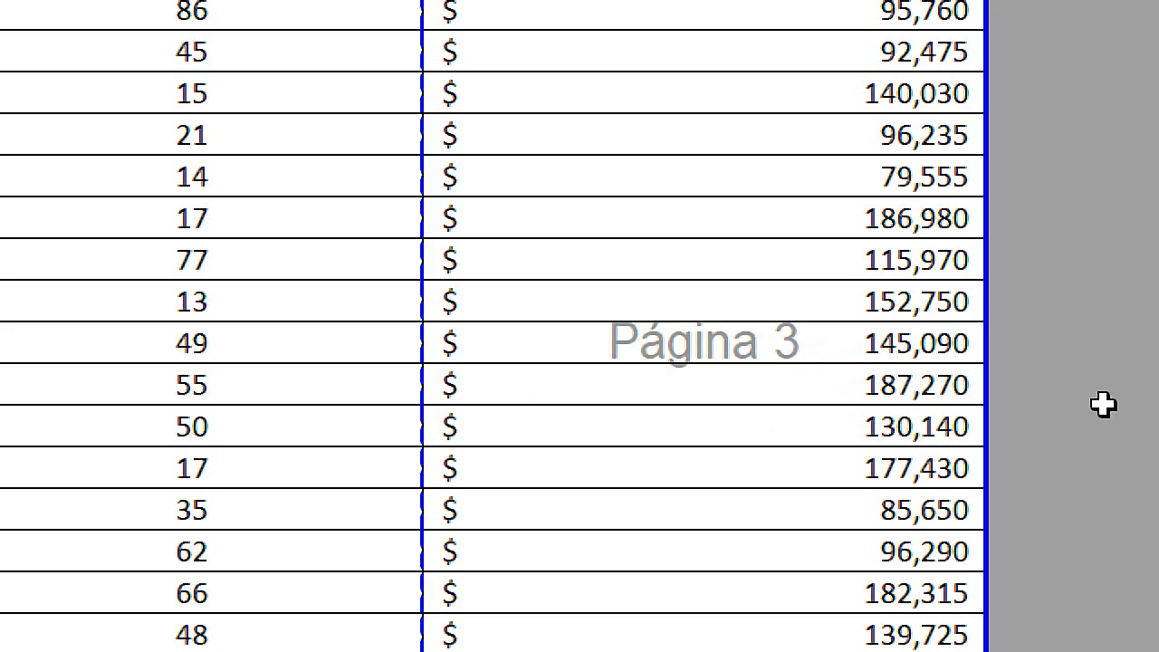
Step: Inspect the part of the table on Página 3 and select its TOTAL VENTAS cells, G1:G65
scroll(734, 468, down, 10)
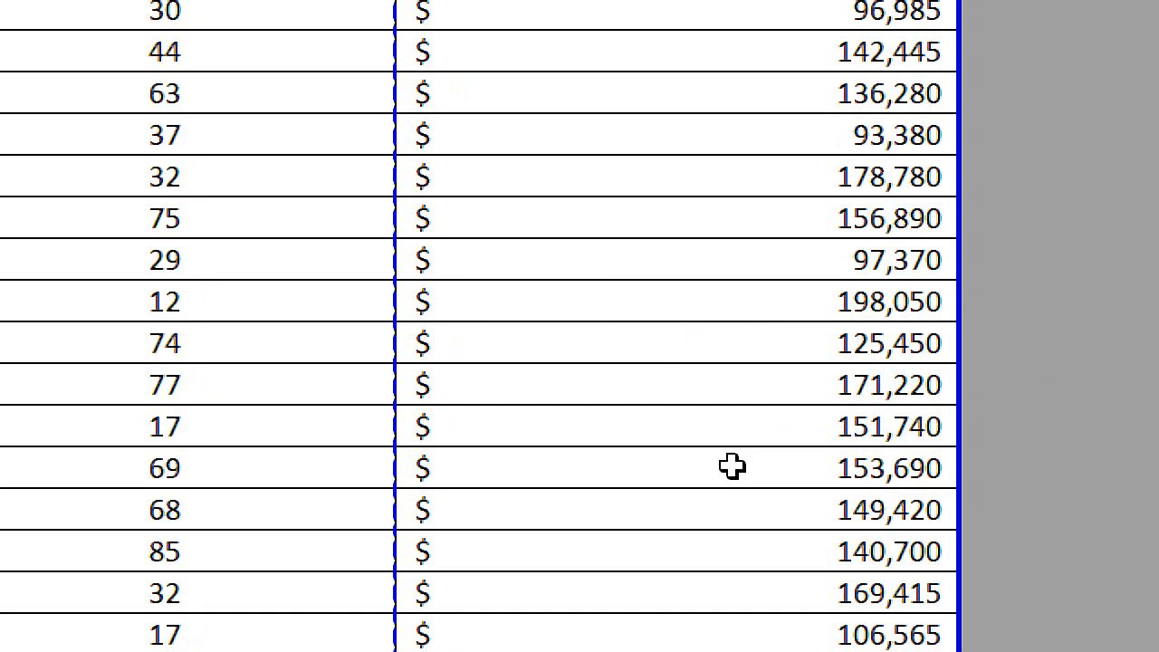
scroll(734, 468, up, 3)
scroll(723, 472, up, 15)
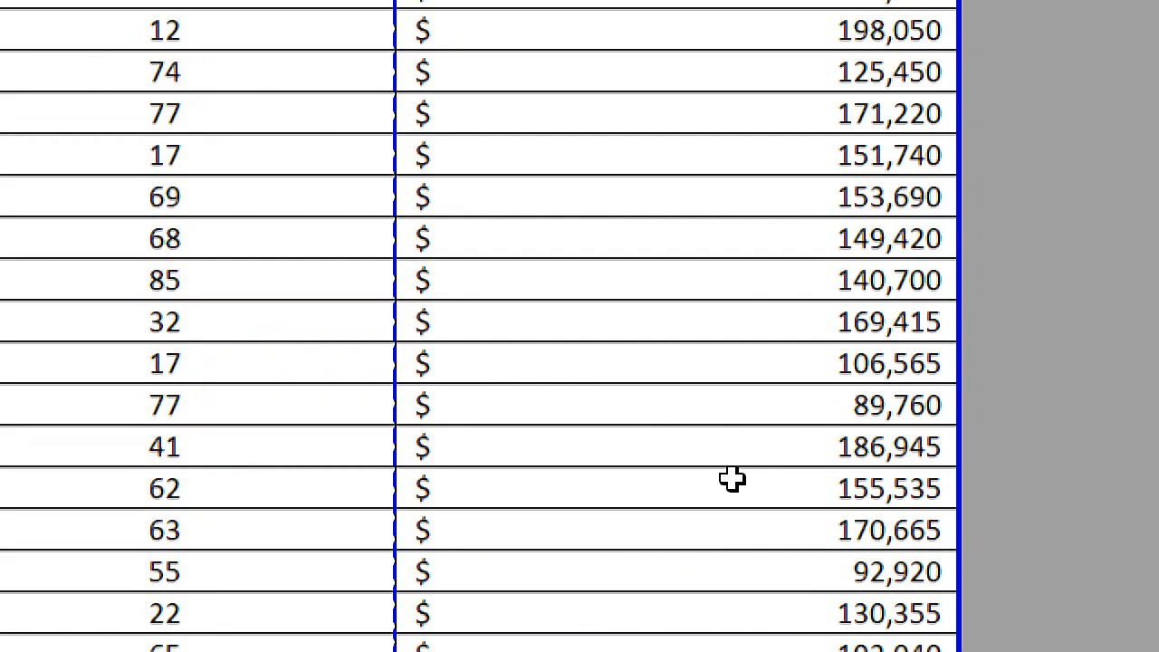
scroll(706, 384, down, 4)
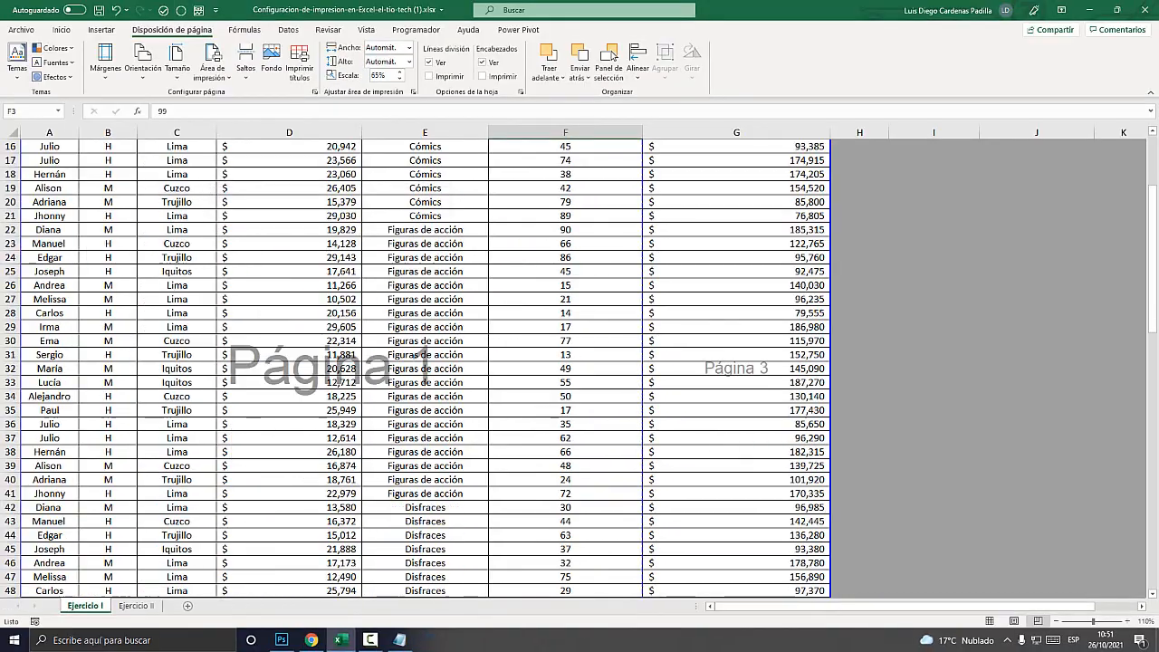
scroll(415, 367, down, 7)
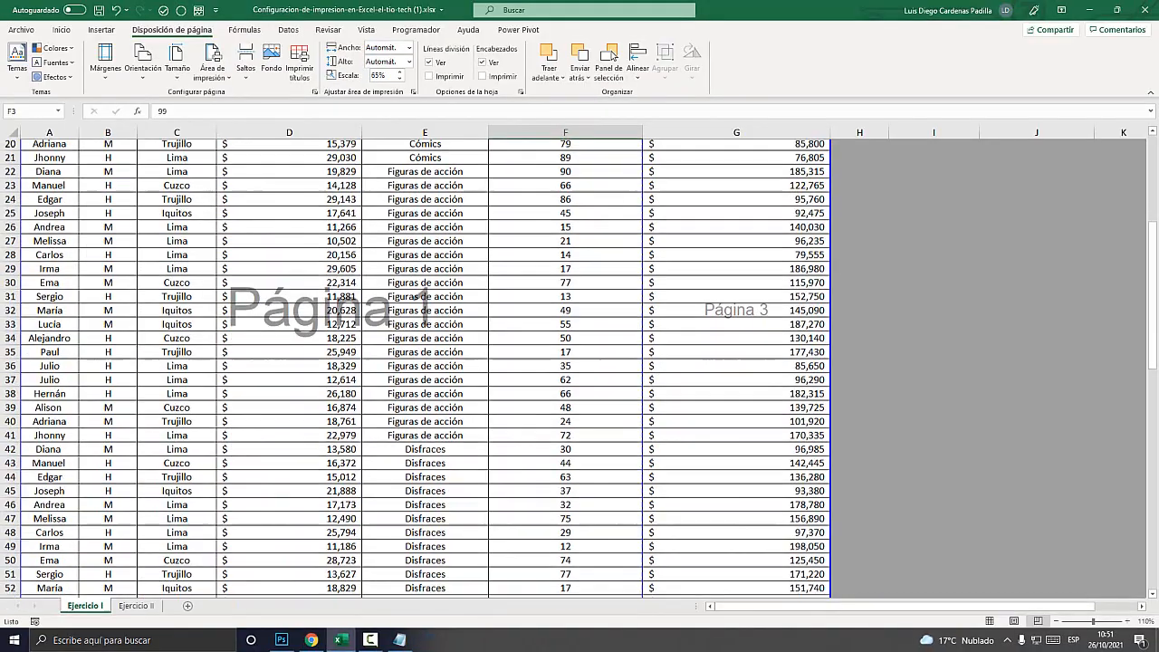
drag(736, 535, 833, 132)
scroll(415, 362, down, 6)
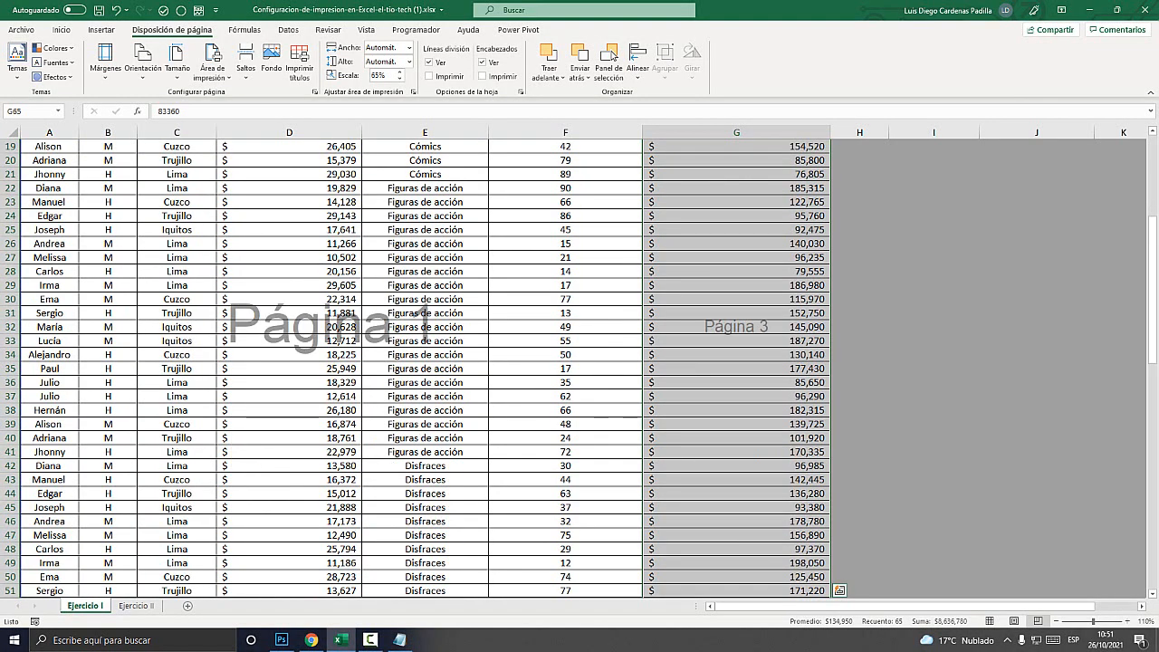
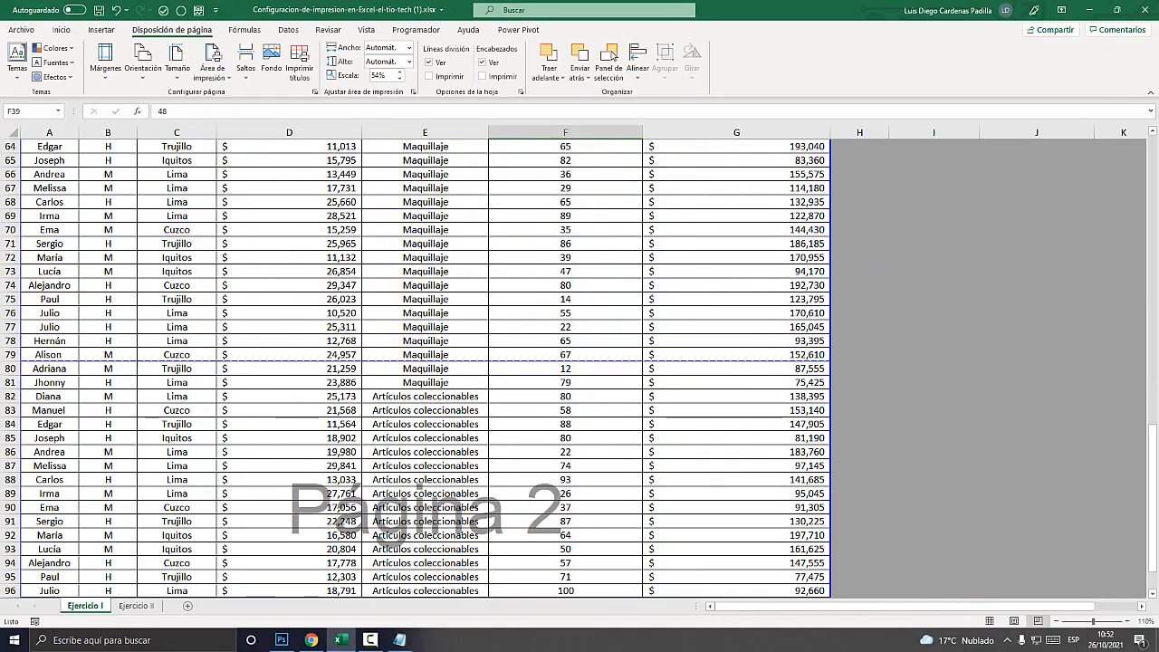
Step: Examine the rows assigned to Página 2, from the dashed page break to the end of the table
scroll(579, 368, down, 5)
scroll(580, 367, up, 4)
scroll(580, 368, down, 4)
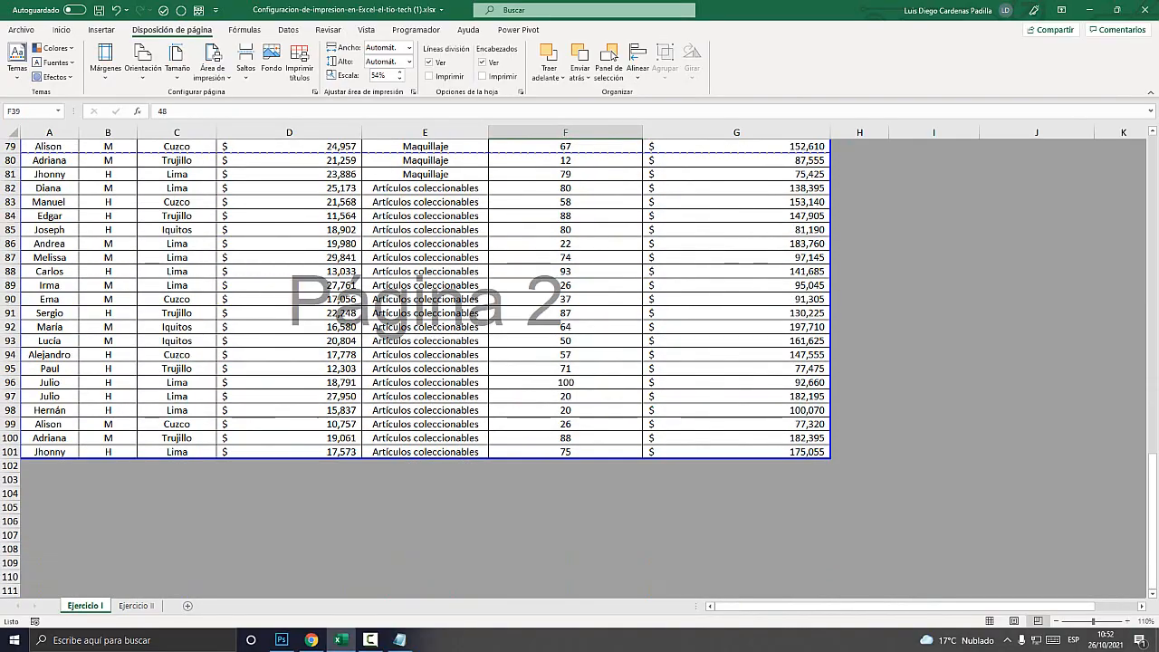
key(super+plus)
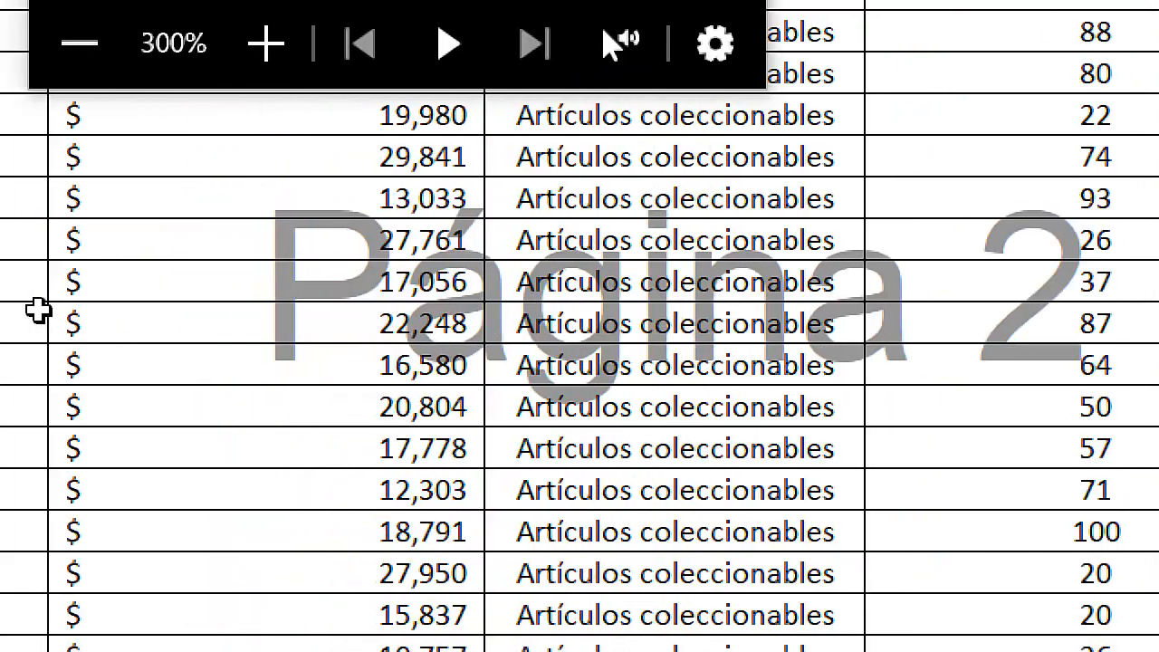
key(super+Escape)
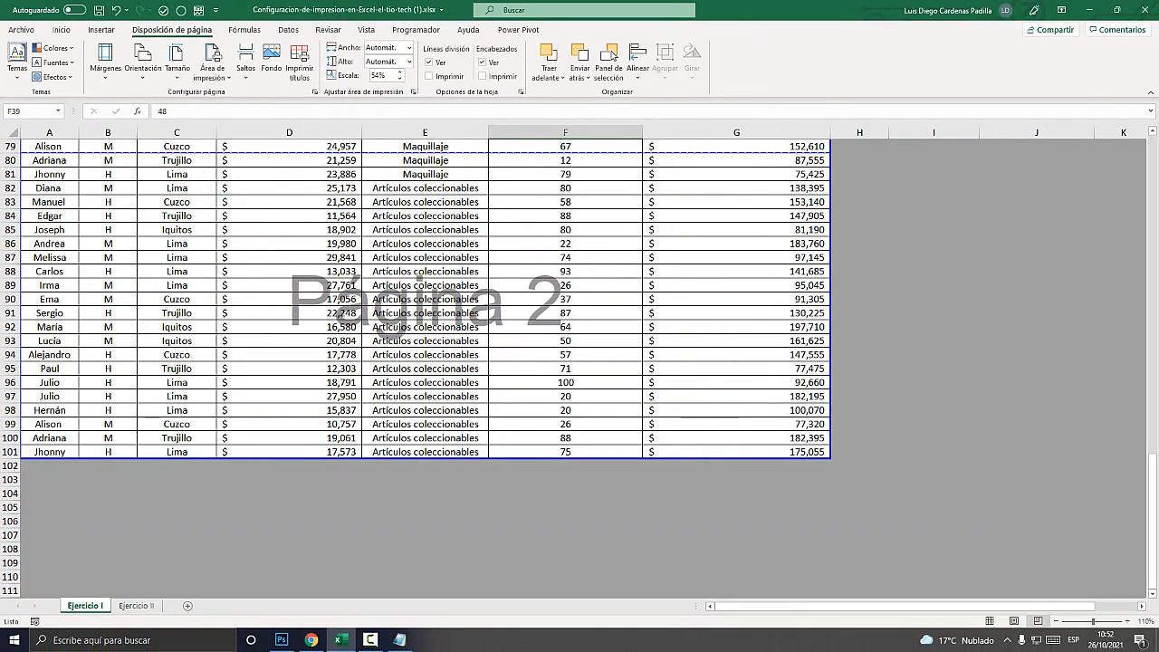
Step: Open the print preview, inspect the column headers on pages 1 and 2 up close, and return to the sheet
key(ctrl+p)
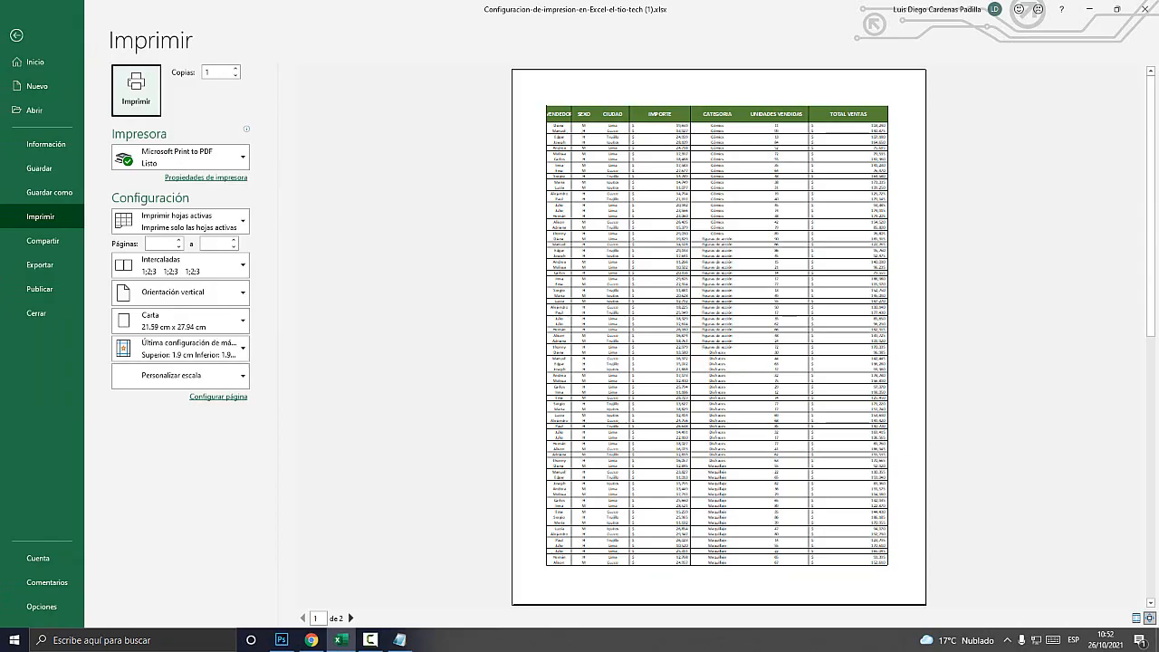
key(super+plus)
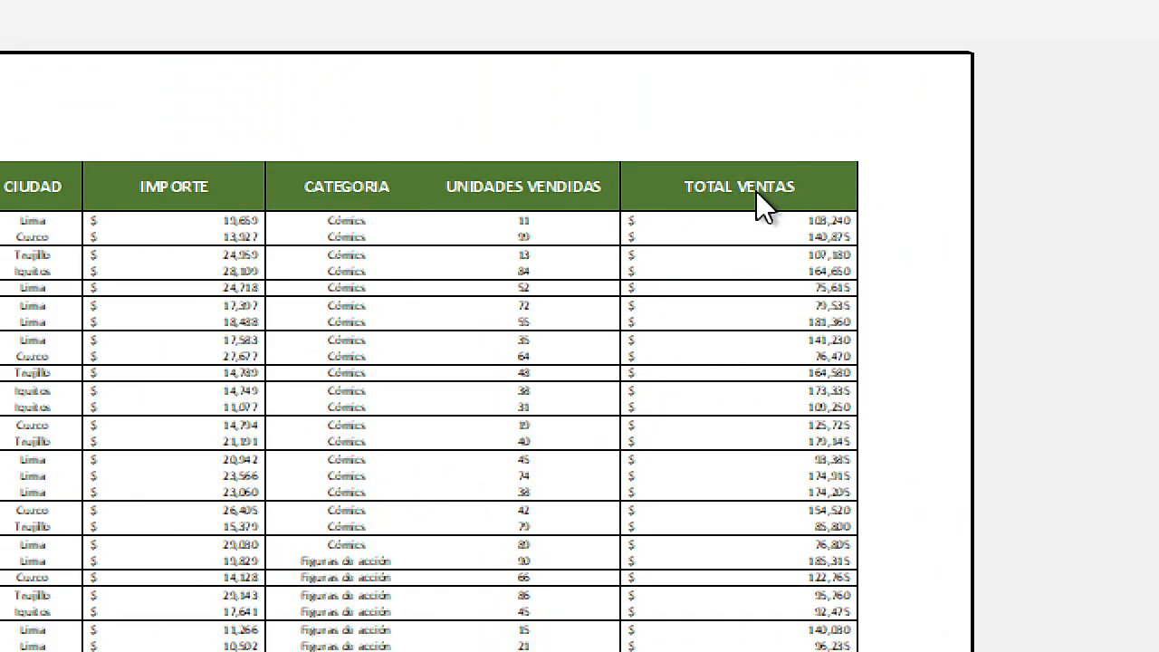
key(super+Escape)
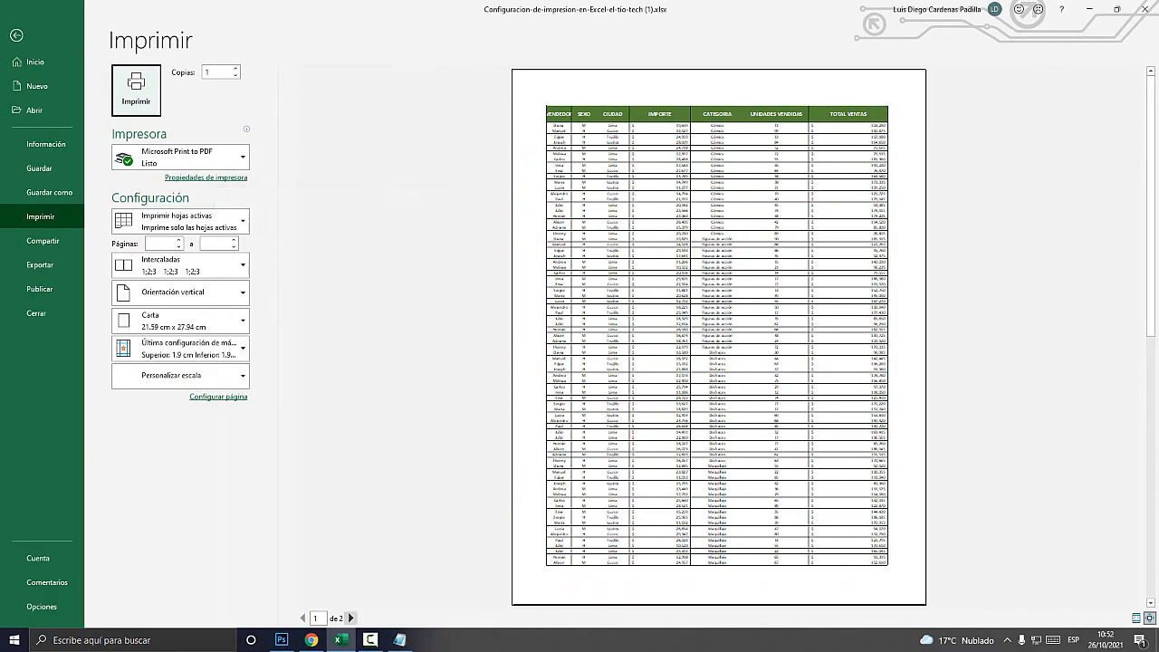
key(super+plus)
click(351, 617)
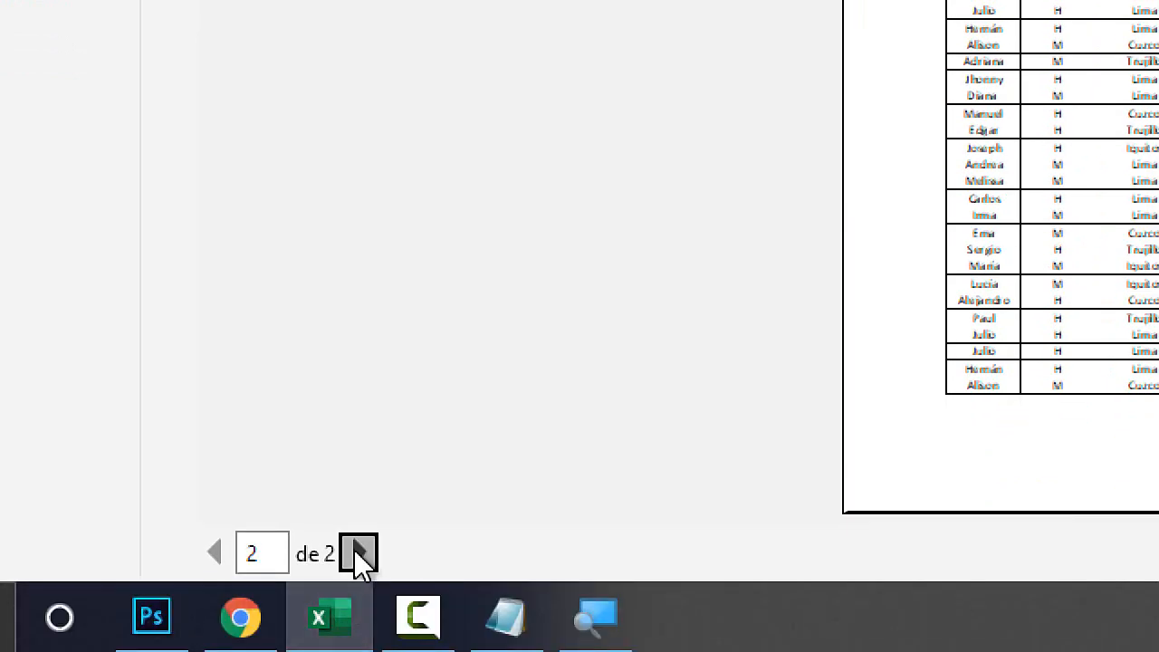
key(super+Escape)
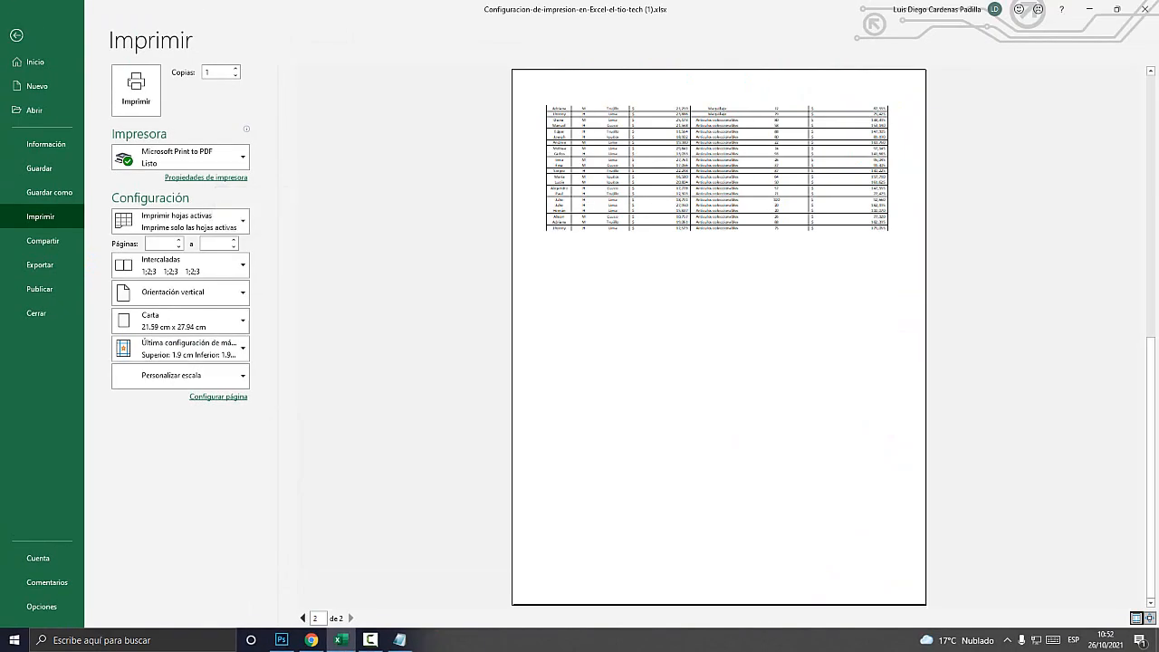
key(super+plus)
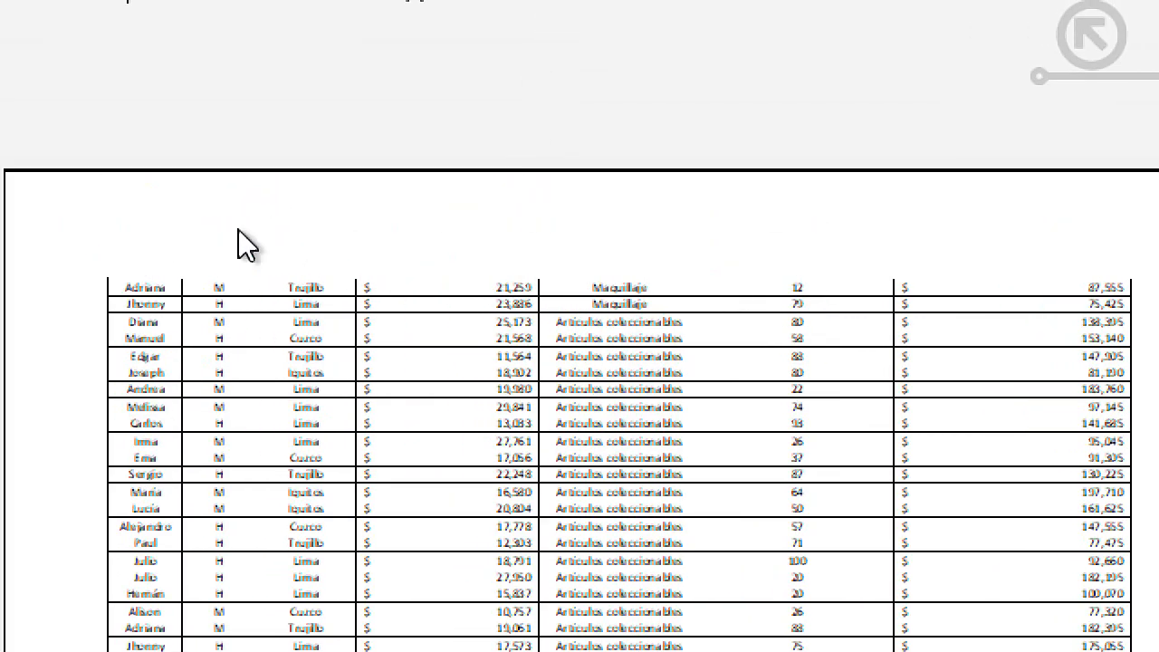
key(super+Escape)
key(Escape)
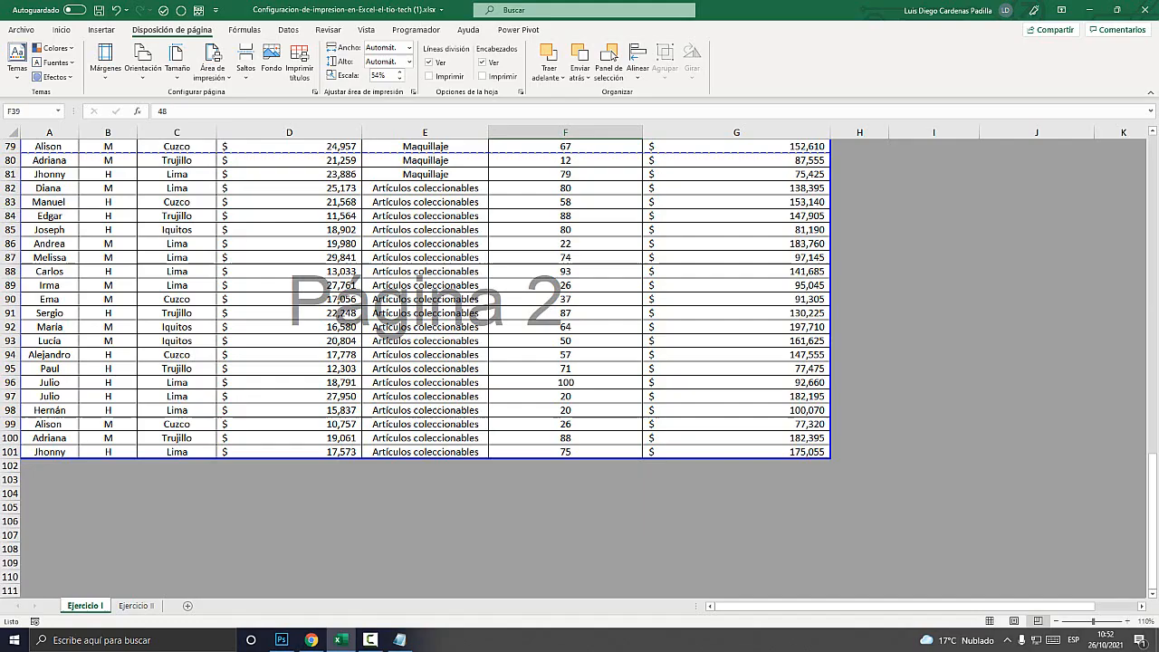
Step: Switch to Bloc de notas and review the error lines "- Falta de información (la tabla se corta)" and "- Títulos desaparecen"
key(alt+Tab)
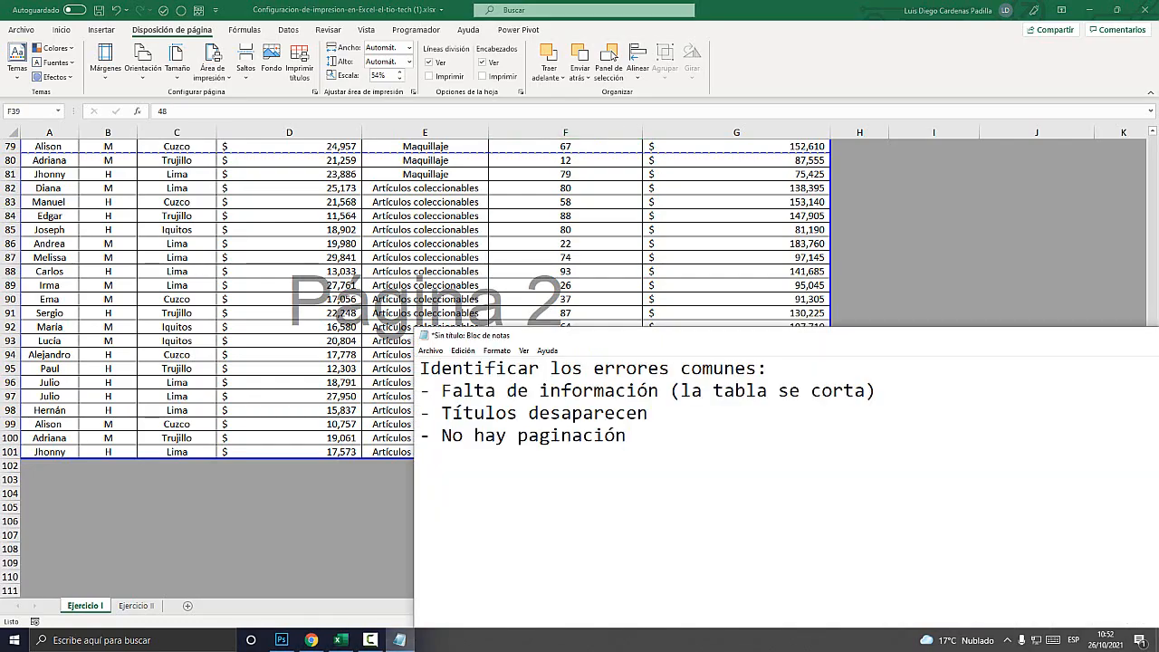
key(shift+Left)
key(shift+Left)
key(shift+Left)
key(shift+Left)
key(shift+Left)
key(shift+Left)
key(shift+Left)
key(shift+Left)
key(shift+Left)
key(shift+Left)
key(shift+Left)
key(shift+Left)
key(shift+Left)
key(shift+Left)
key(shift+Left)
key(shift+Left)
key(shift+Left)
key(shift+Left)
key(shift+Left)
key(shift+Left)
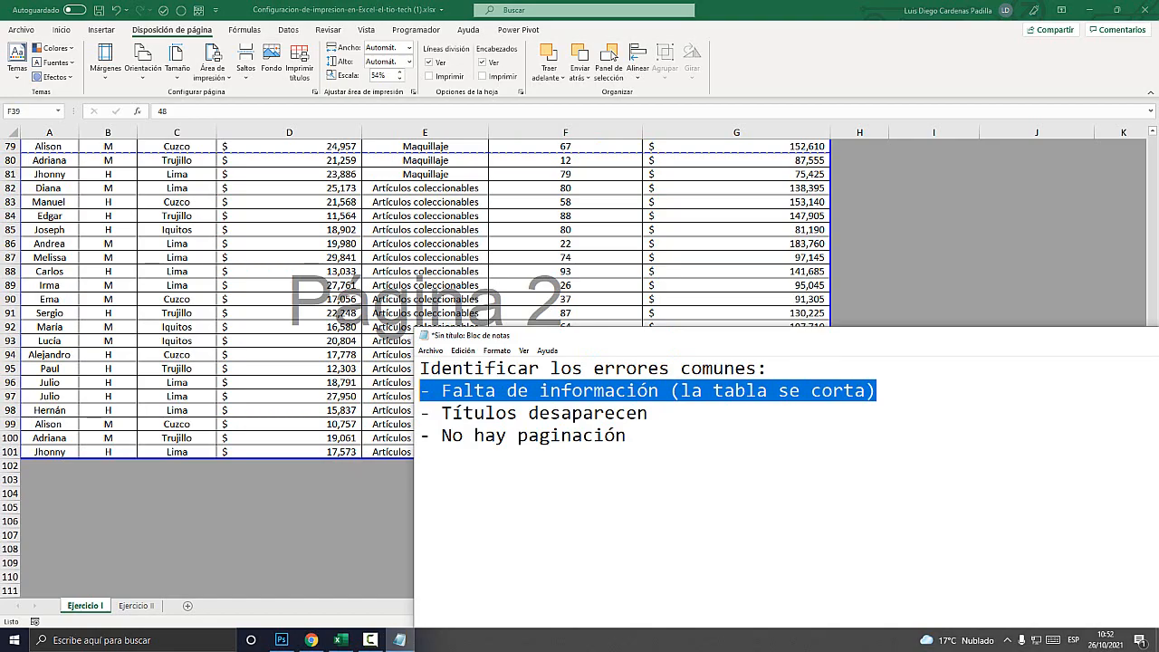
click(495, 413)
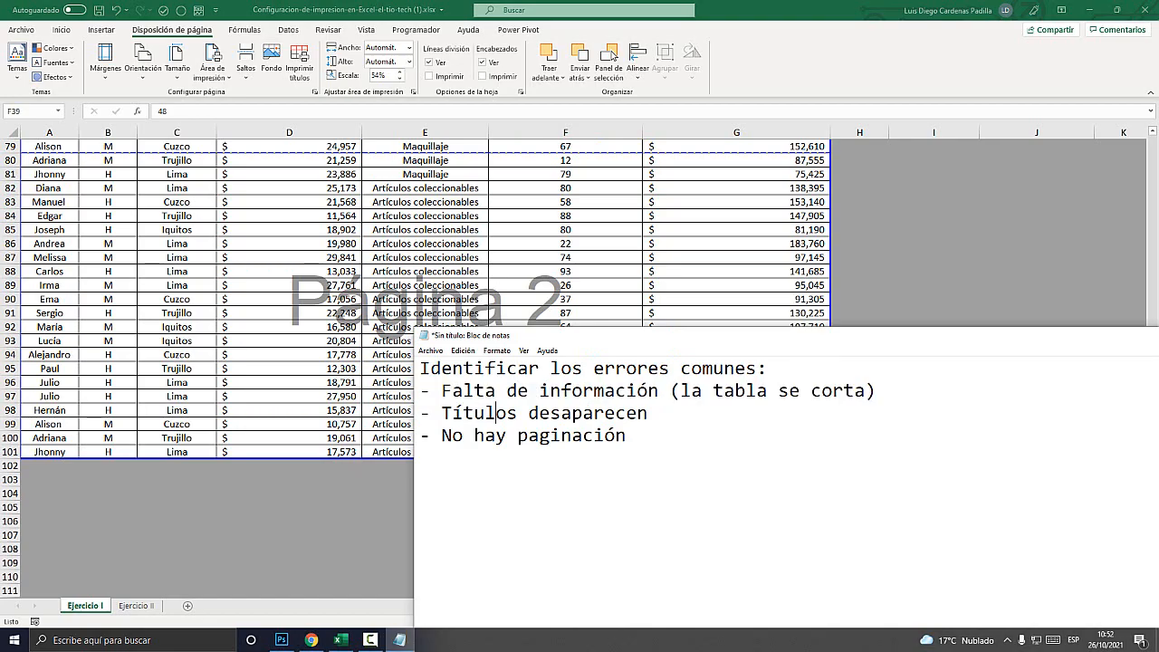
key(End)
key(shift+Home)
click(507, 413)
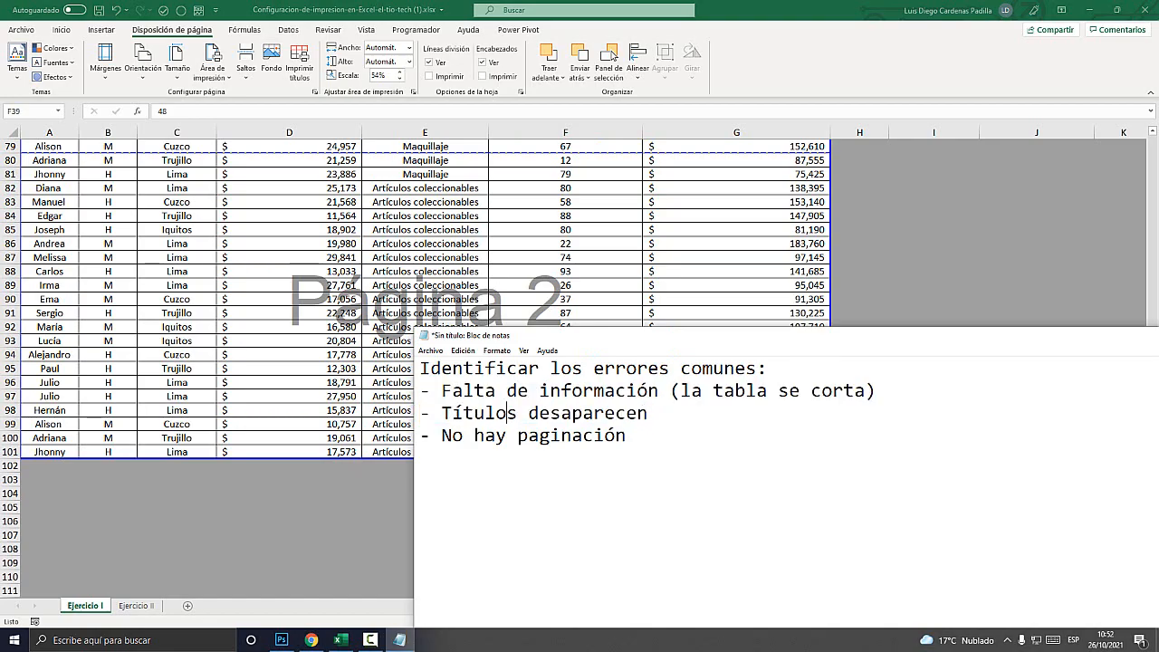
key(shift+Home)
click(507, 413)
Step: Switch back to Excel, return to the header row of Ejercicio I, and open the print titles settings
key(alt+Tab)
scroll(509, 413, up, 14)
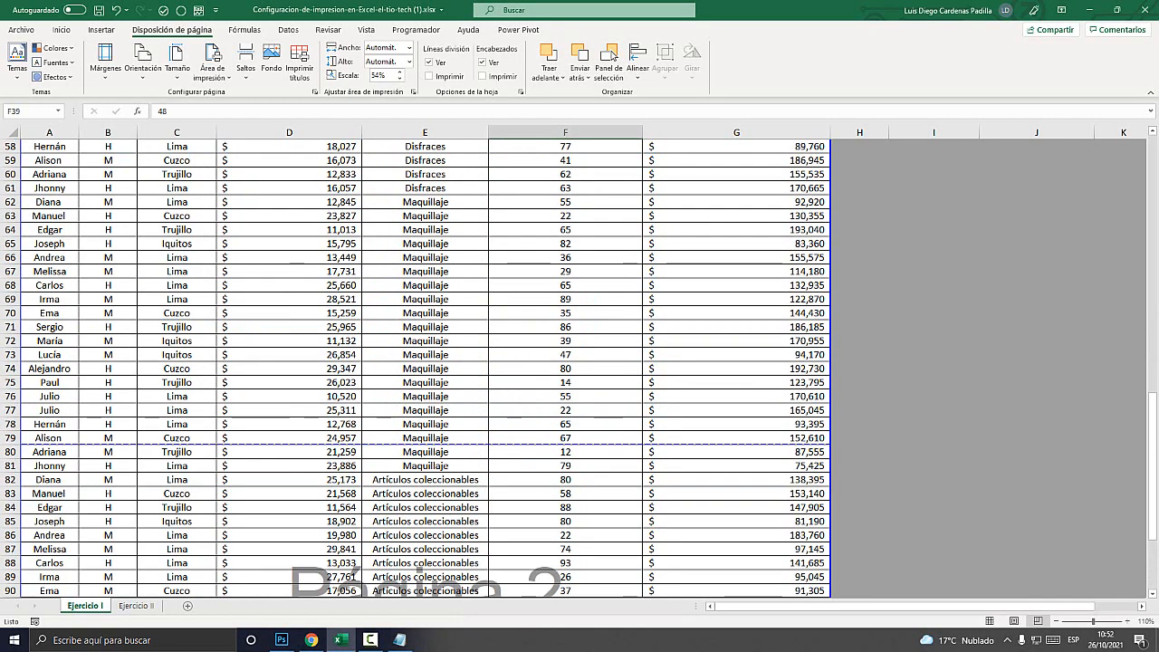
scroll(509, 413, up, 6)
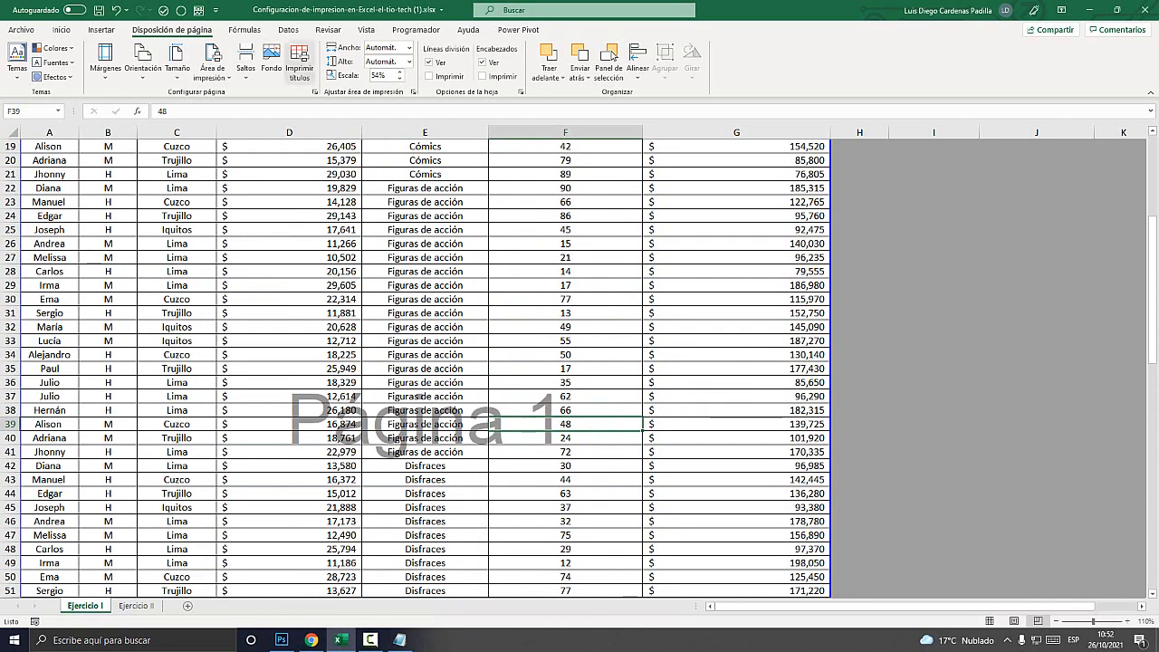
scroll(417, 367, up, 6)
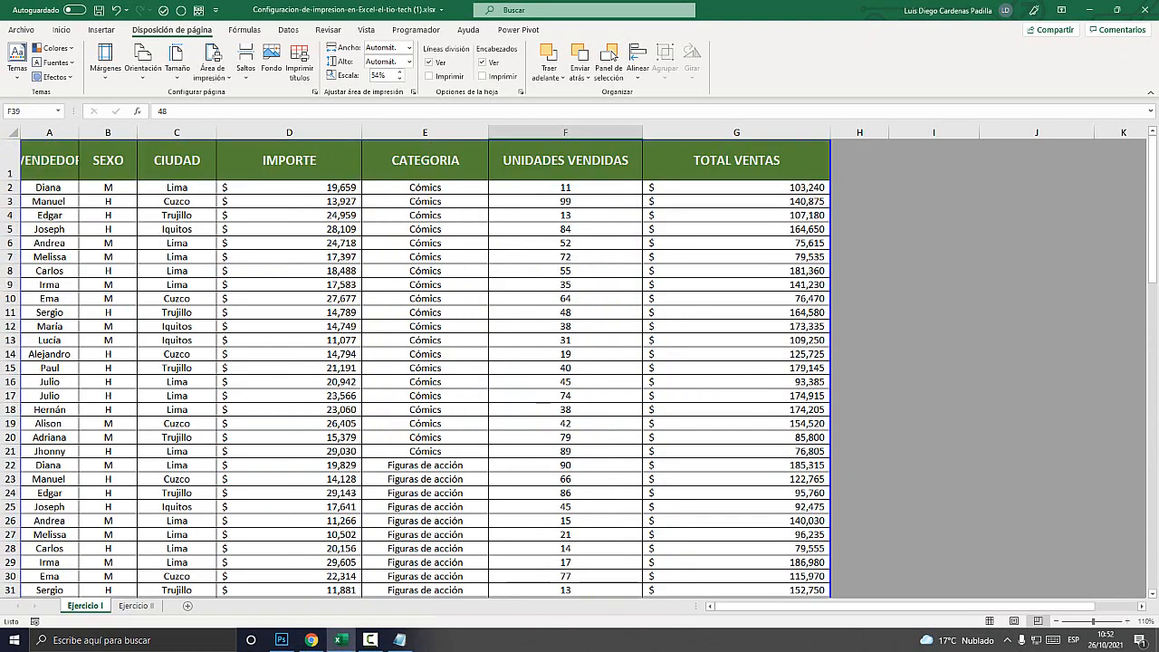
key(super+plus)
key(super+plus)
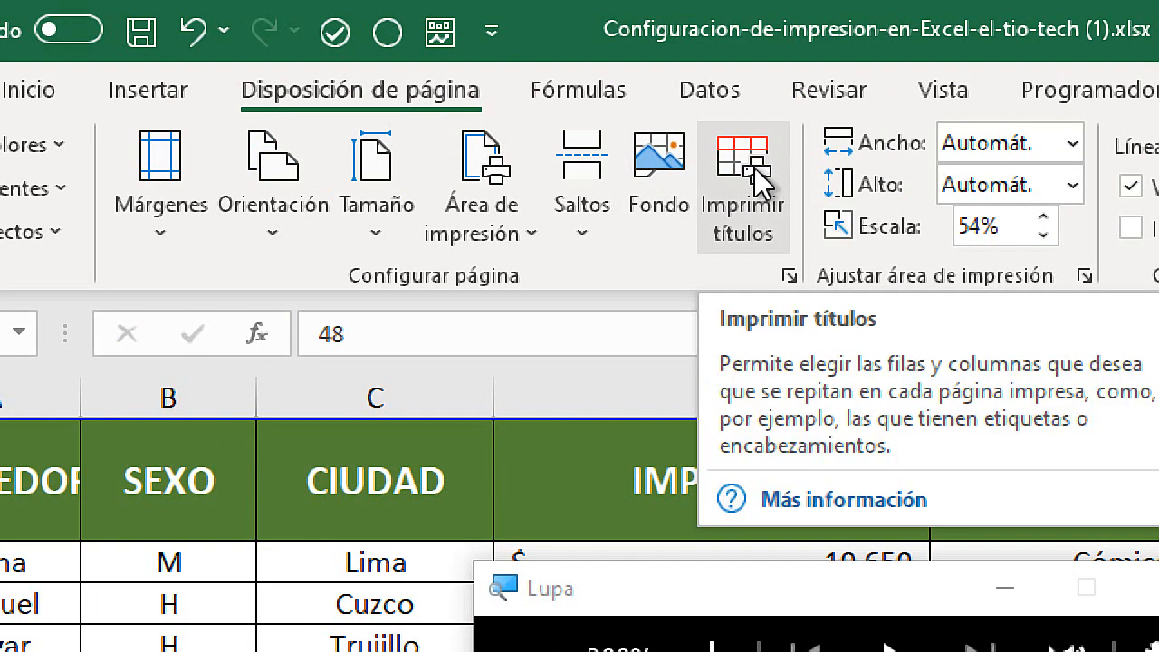
click(721, 226)
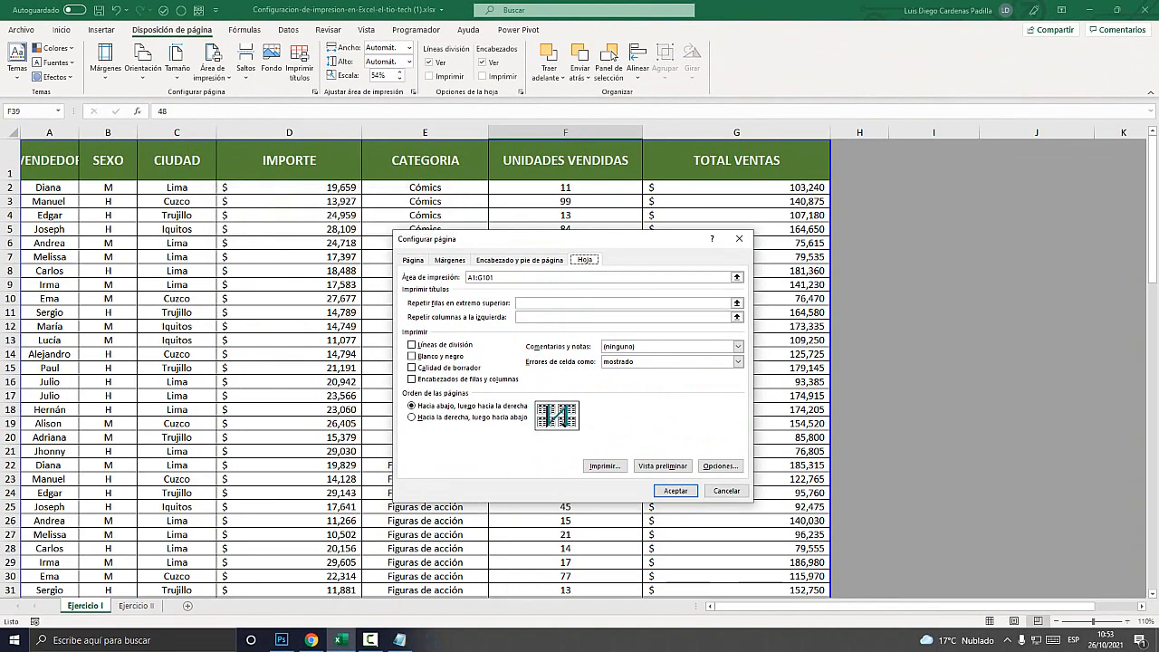
drag(476, 240, 471, 183)
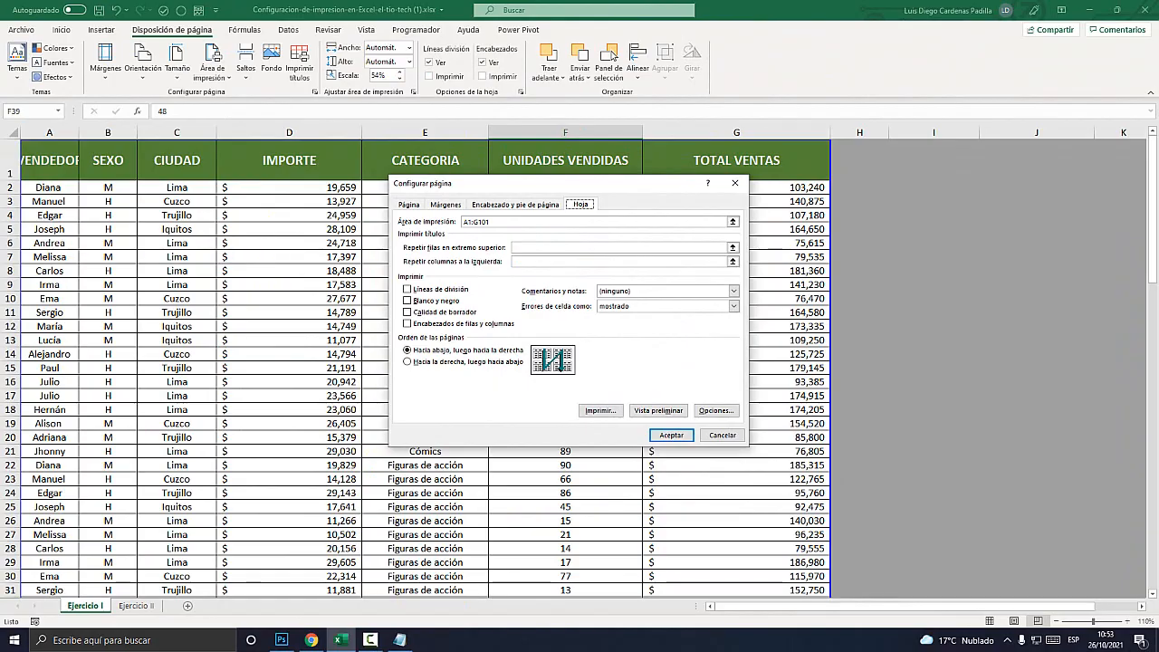
Step: Choose row 1, the table's green header row, as the row to repeat at the top of each printed page
key(super+plus)
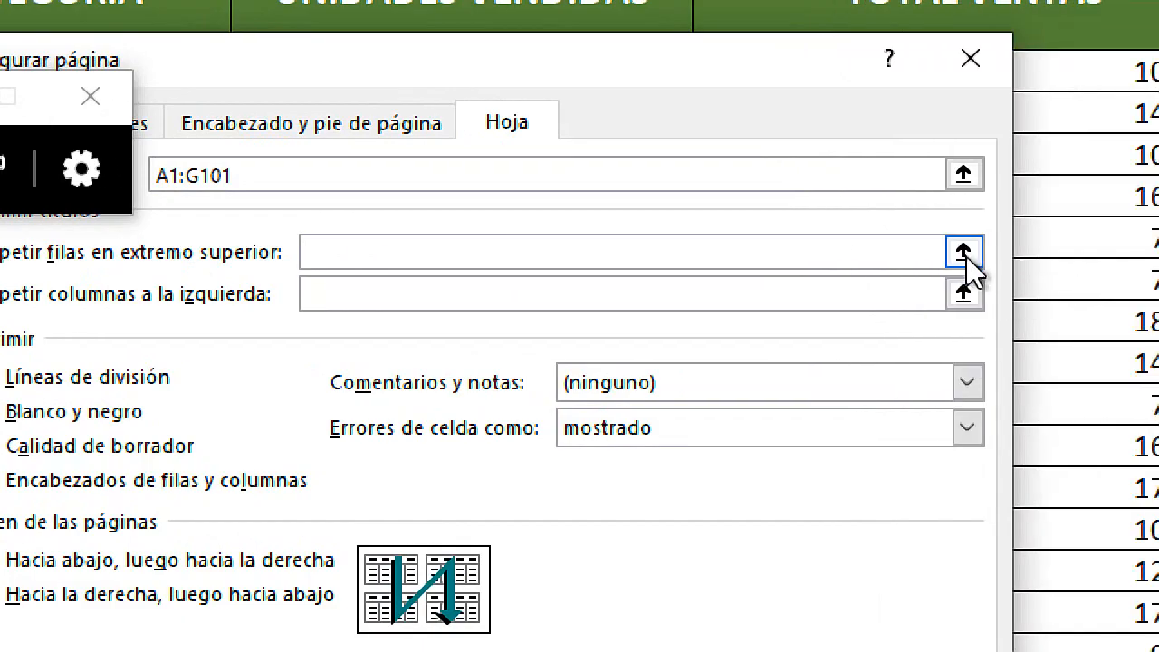
click(963, 253)
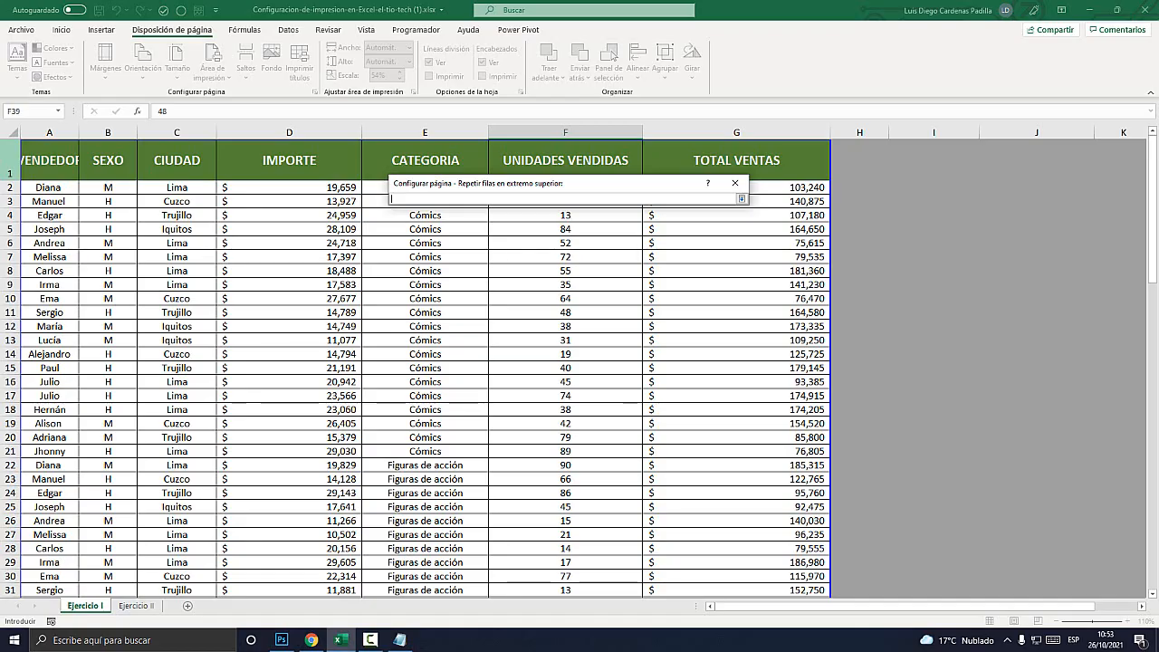
key(super+plus)
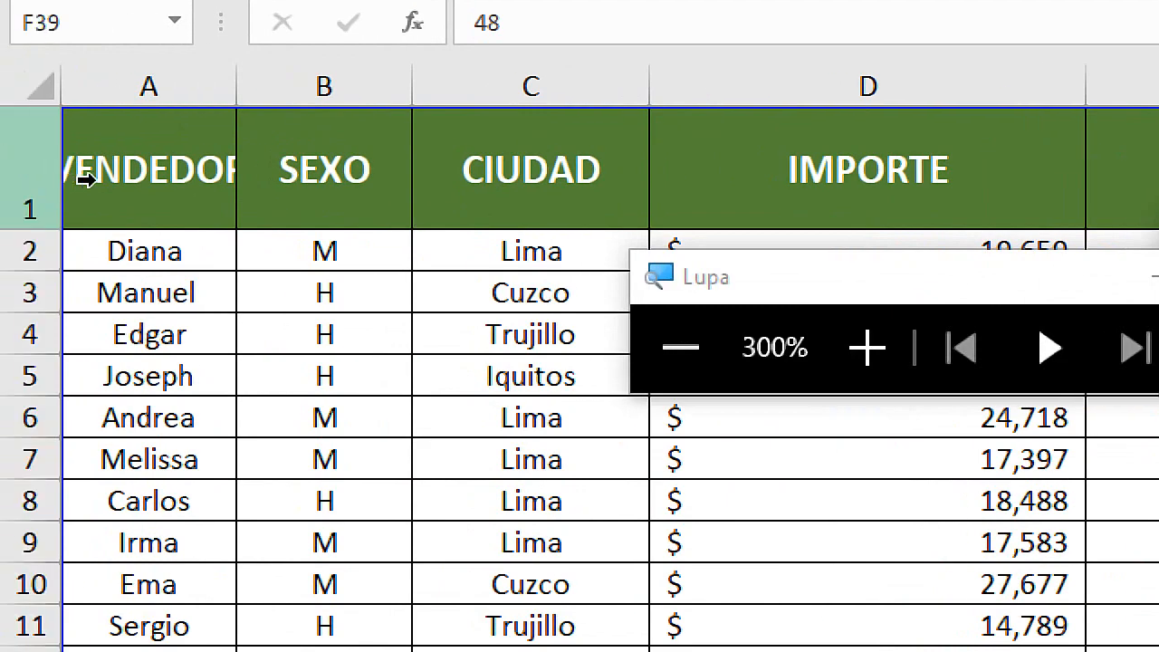
click(107, 178)
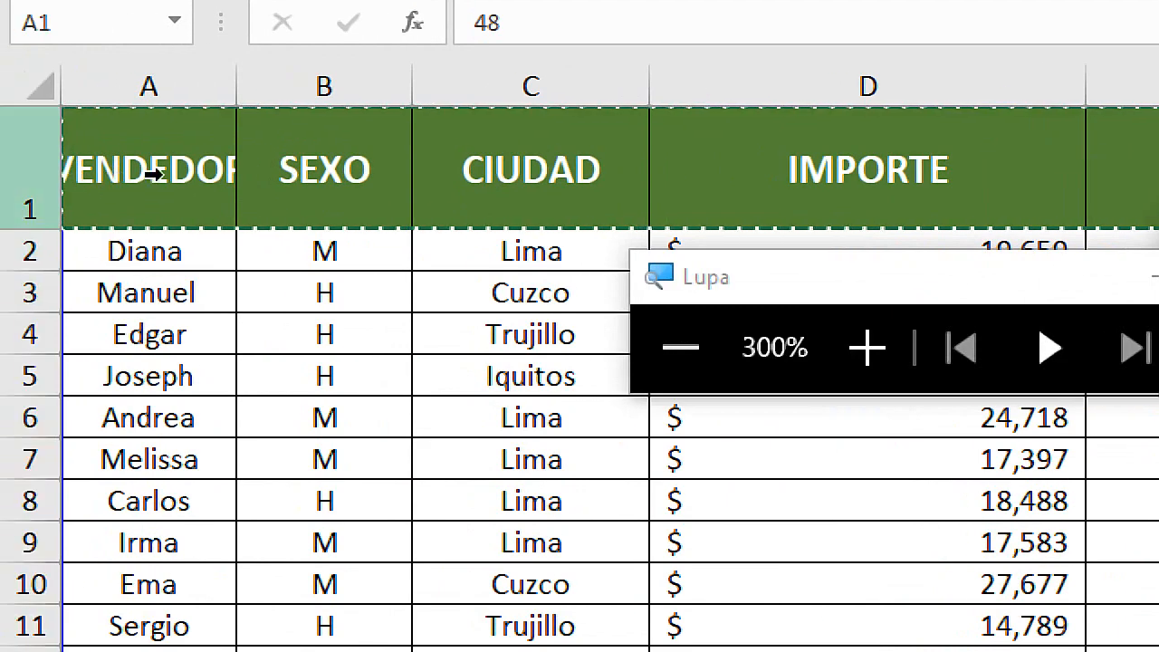
key(super+Escape)
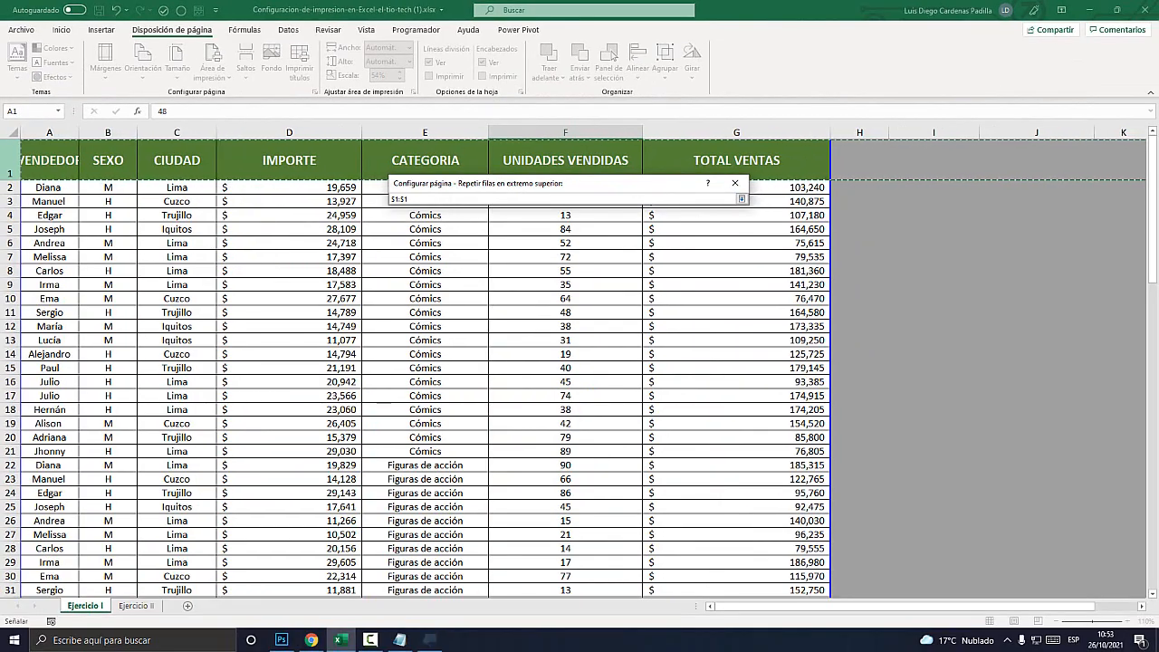
Step: Try rows 1 to 4 as the repeated title rows, and go back to selecting only row 1
key(super+plus)
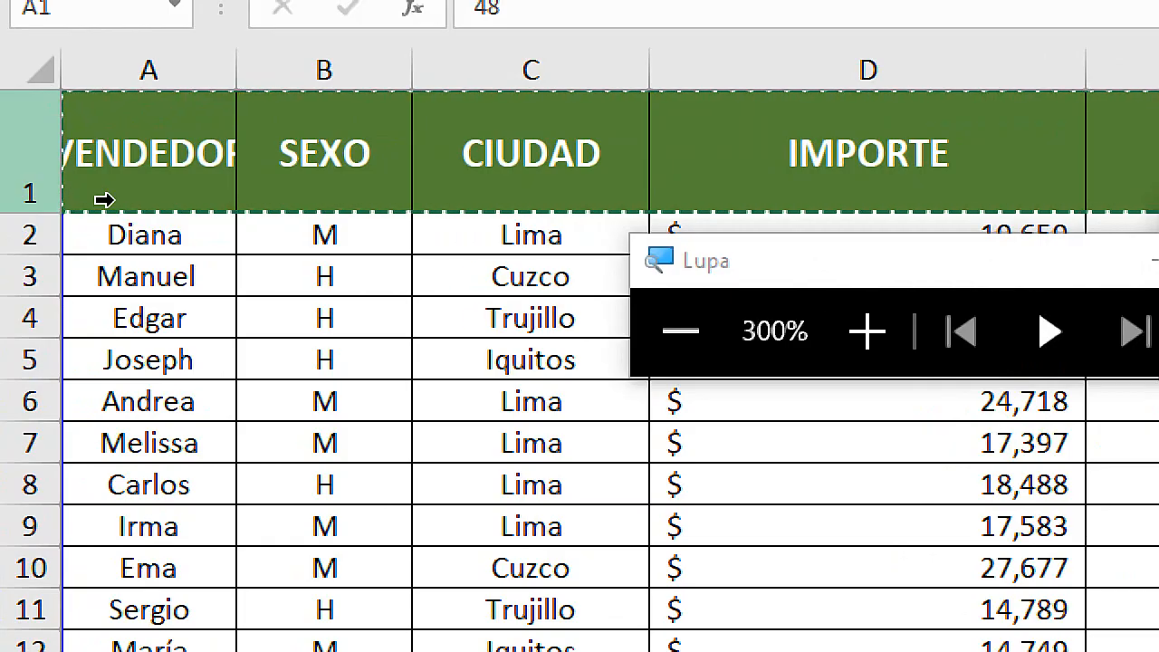
drag(101, 197, 202, 191)
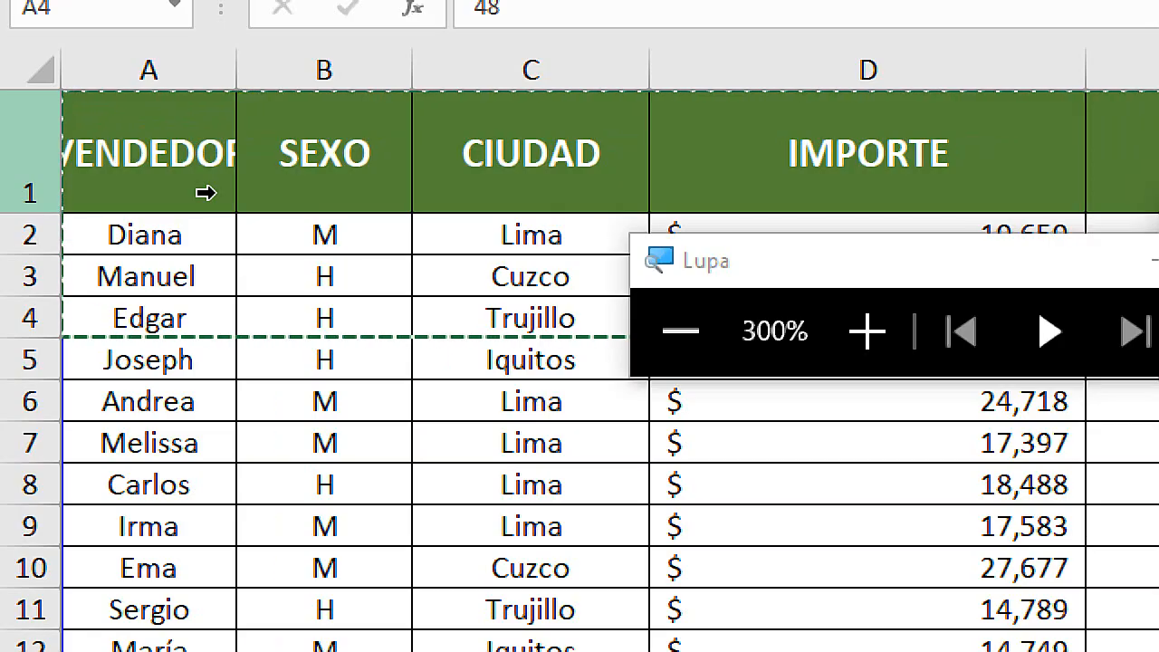
click(116, 156)
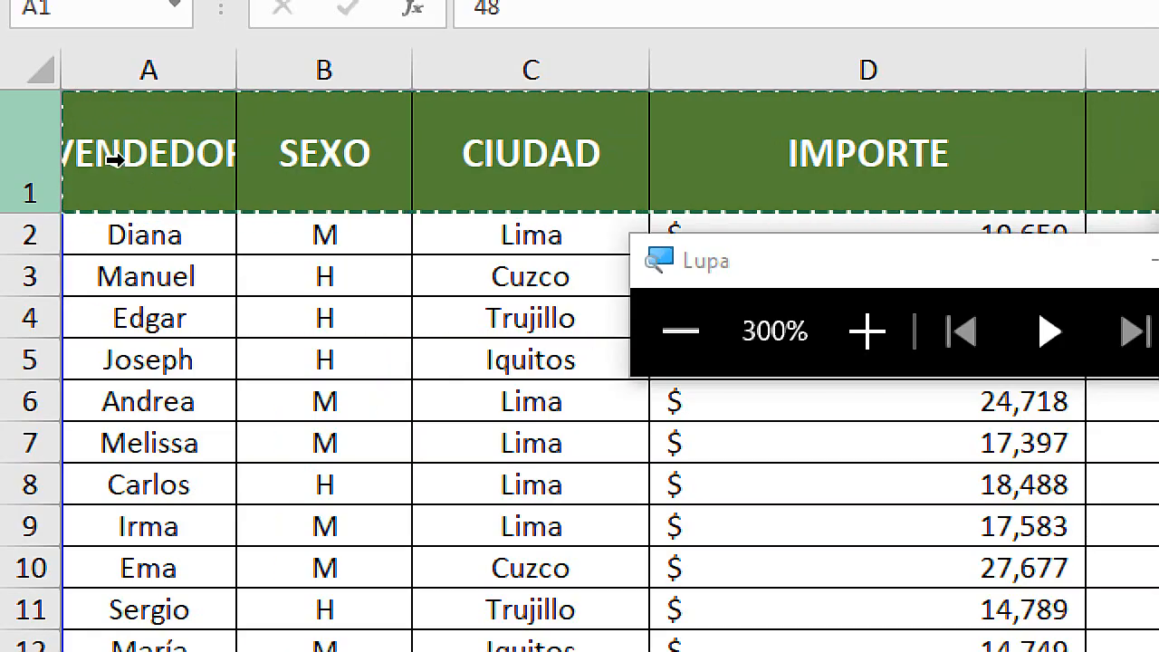
key(super+Escape)
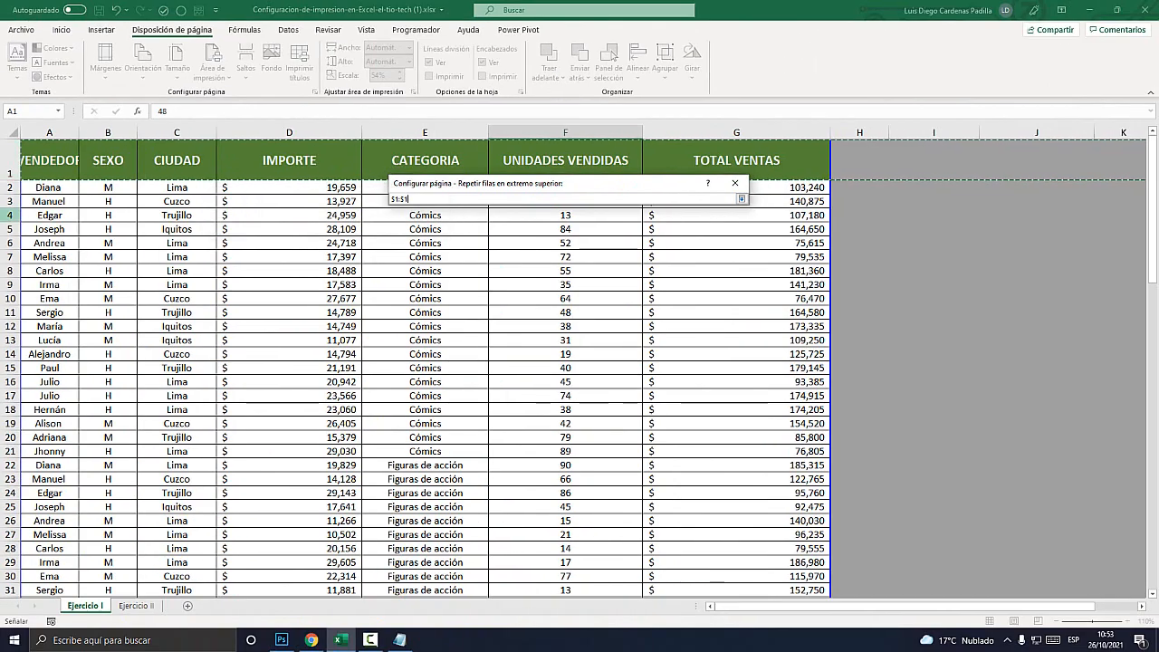
Step: Confirm $1:$1 as the rows to repeat at the top and apply the page setup
key(super+plus)
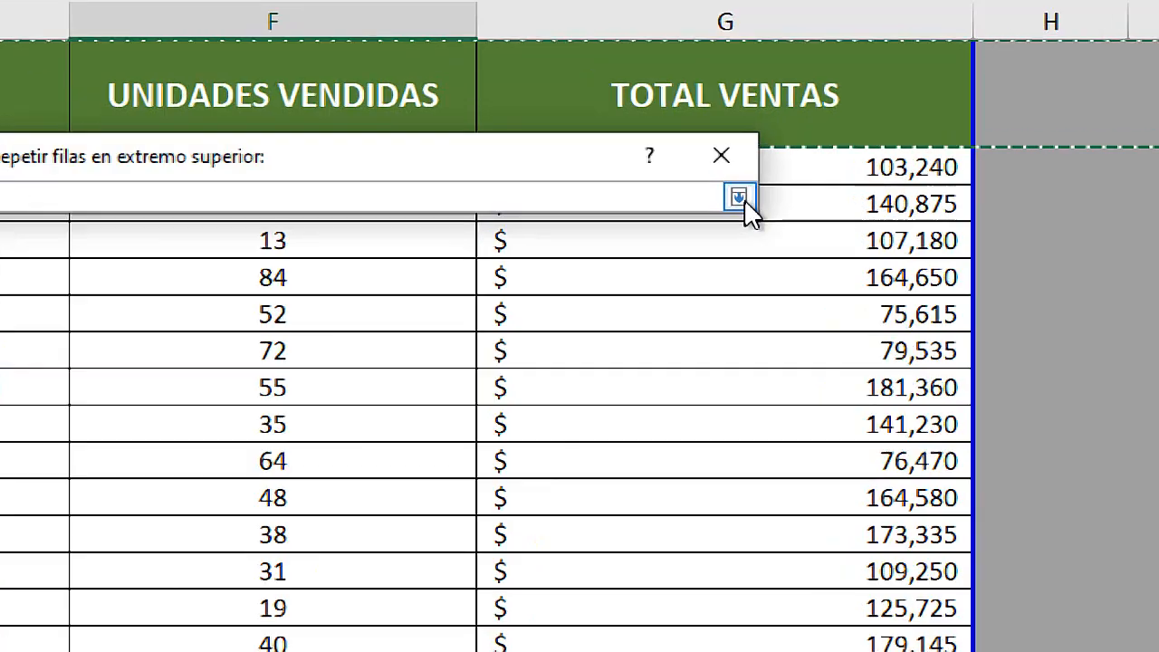
click(738, 197)
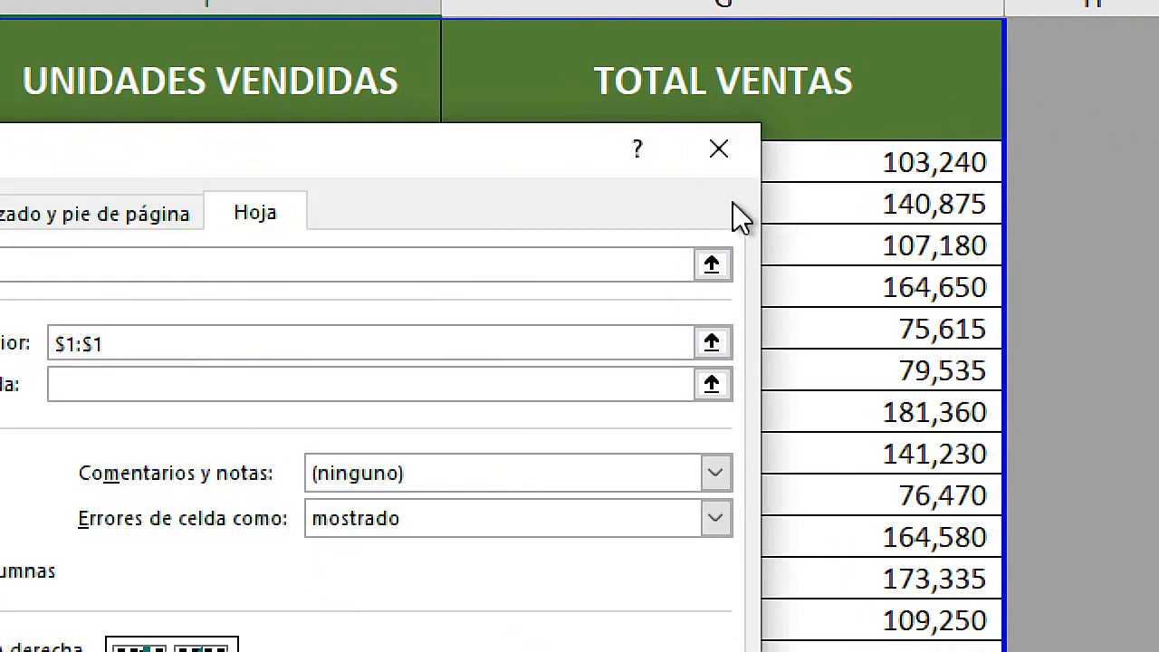
key(super+Escape)
click(671, 434)
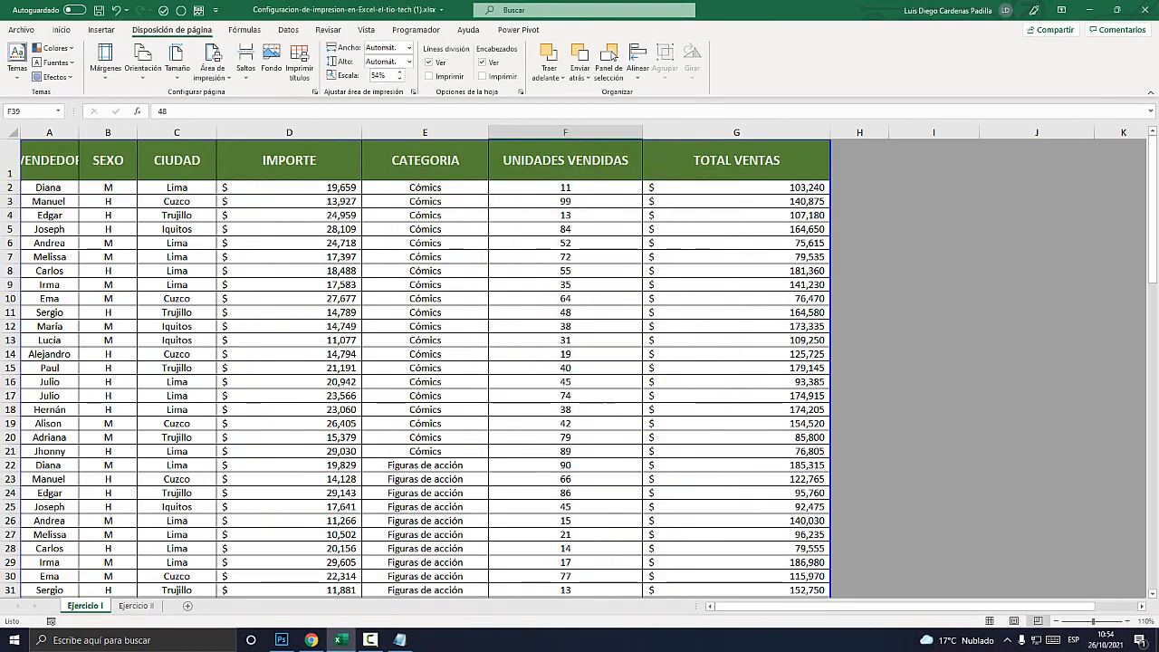
Step: Open the print preview, inspect the column titles on pages 1 and 2 up close, and return to the sheet
key(ctrl+p)
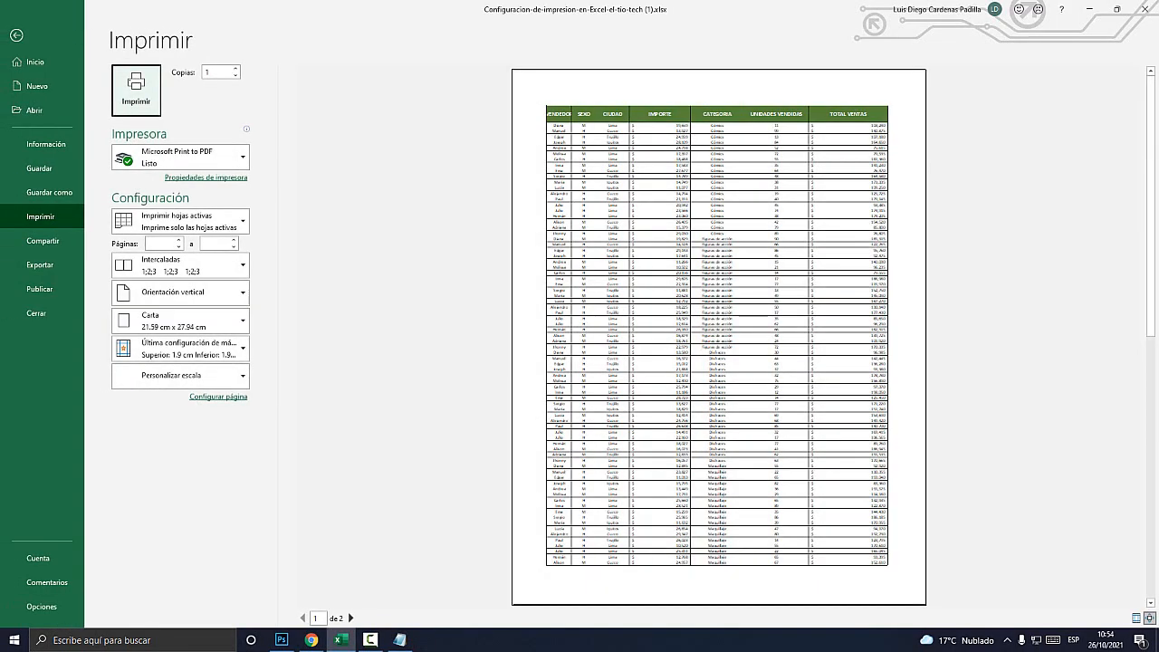
key(super+plus)
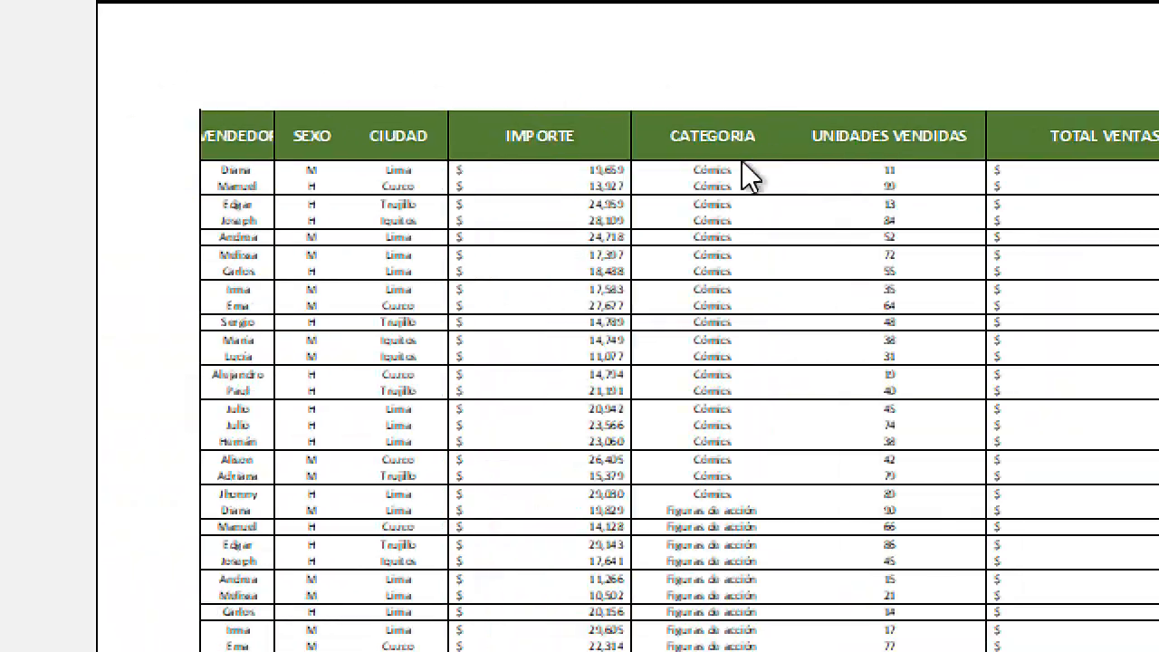
key(super+minus)
key(super+Escape)
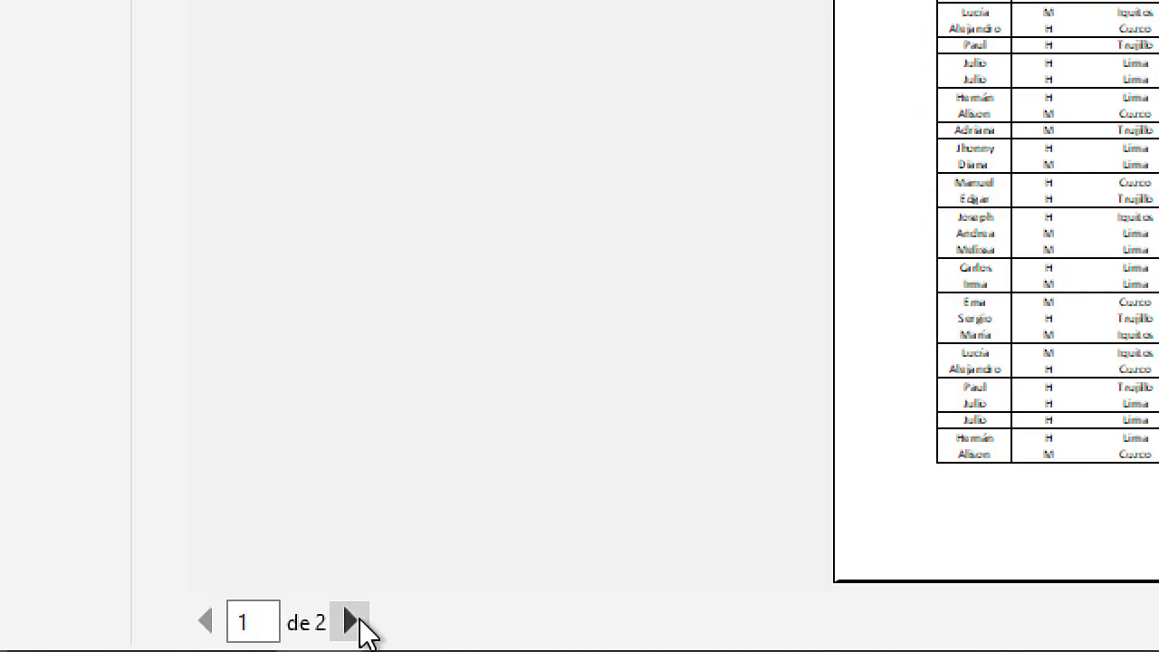
click(352, 619)
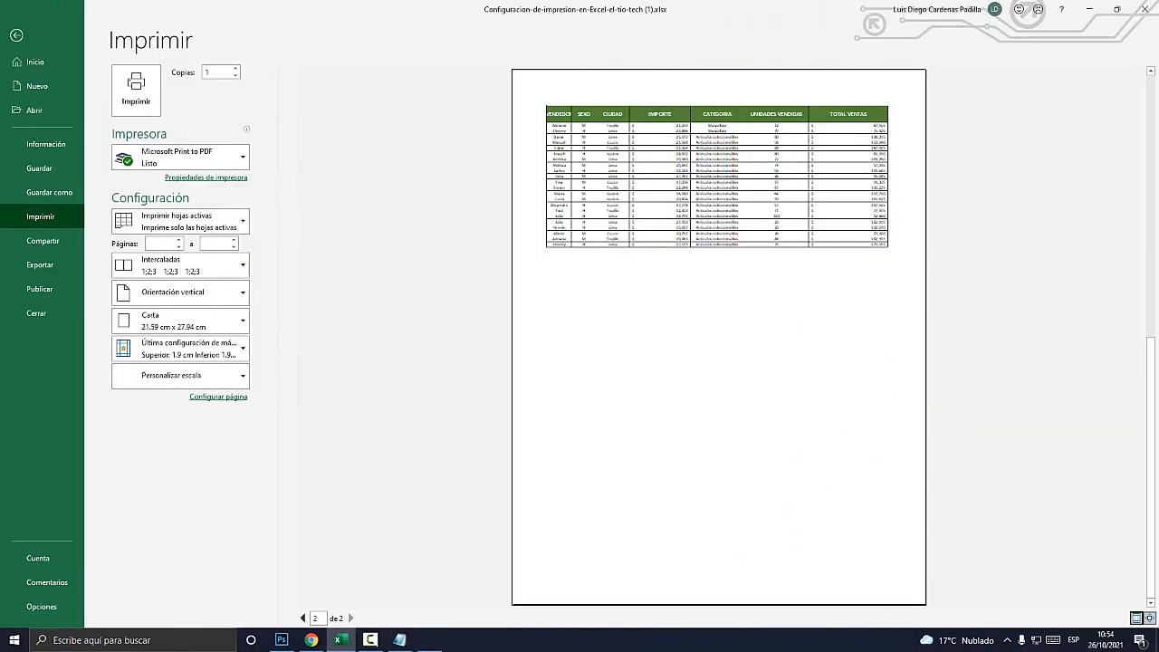
key(super+plus)
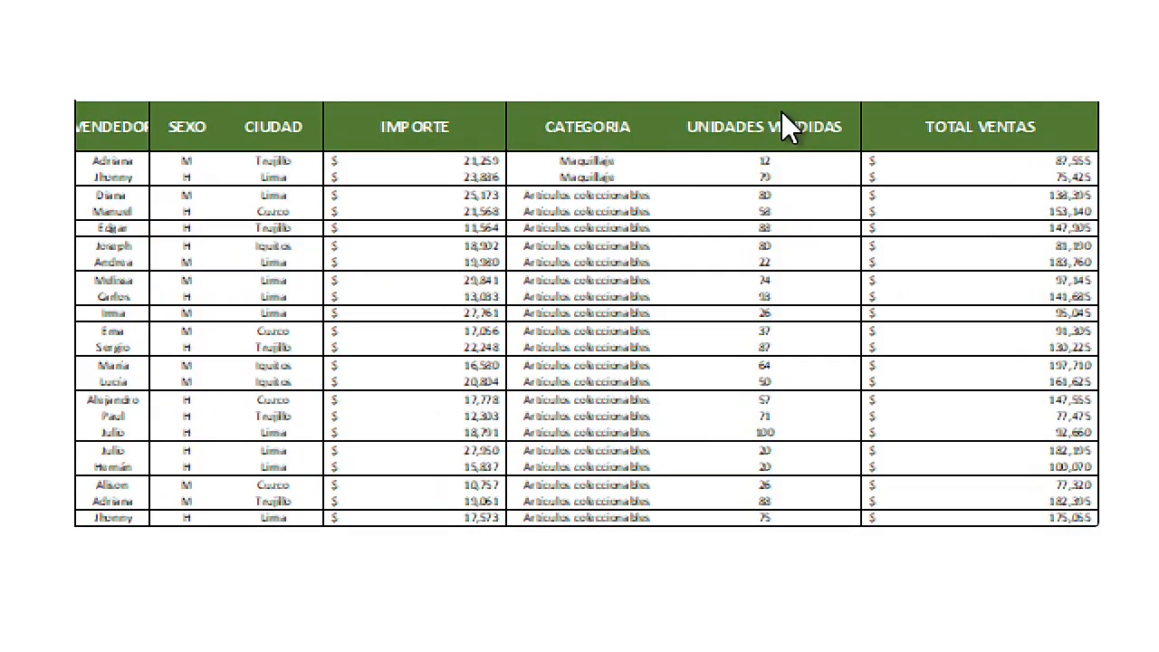
key(Escape)
key(super+Escape)
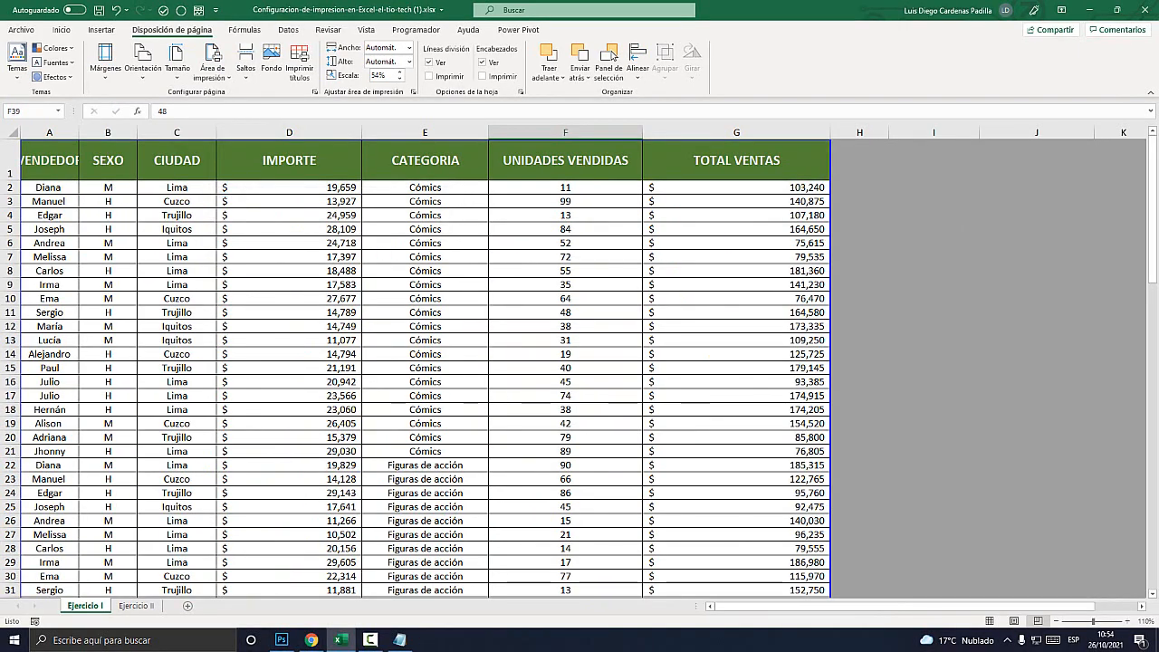
Step: Review the error lines "- Títulos desaparecen" and "- No hay paginación" in Bloc de notas, and return to Excel
key(alt+Tab)
key(ctrl+shift+Left)
key(ctrl+shift+Left)
key(ctrl+shift+Left)
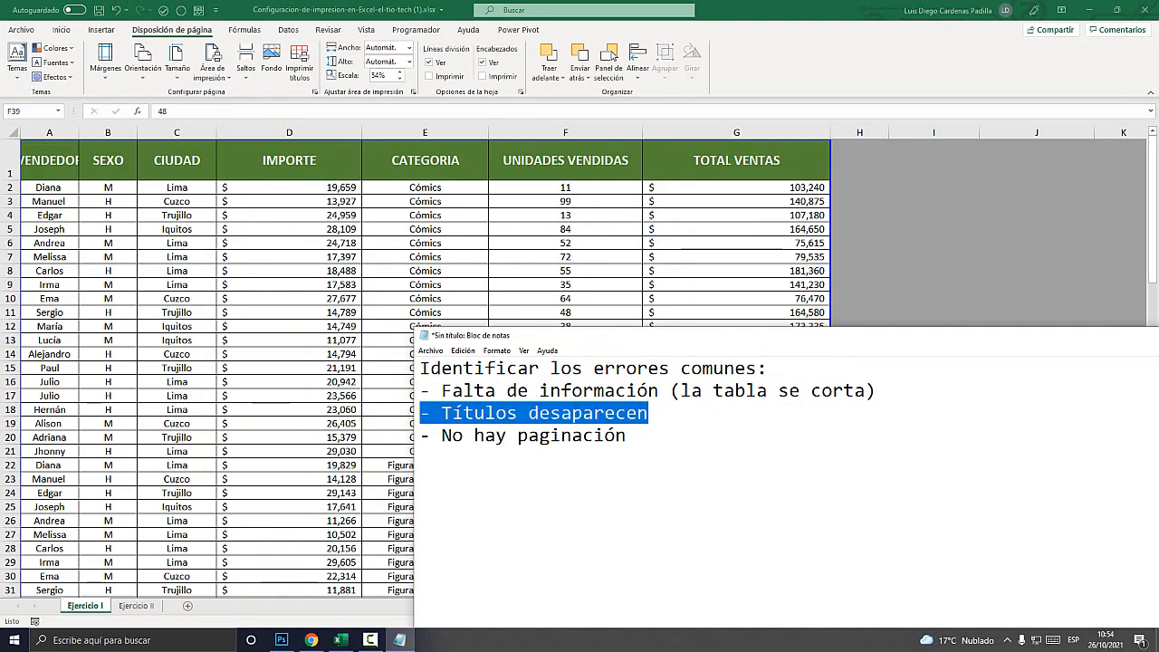
key(Down)
key(shift+End)
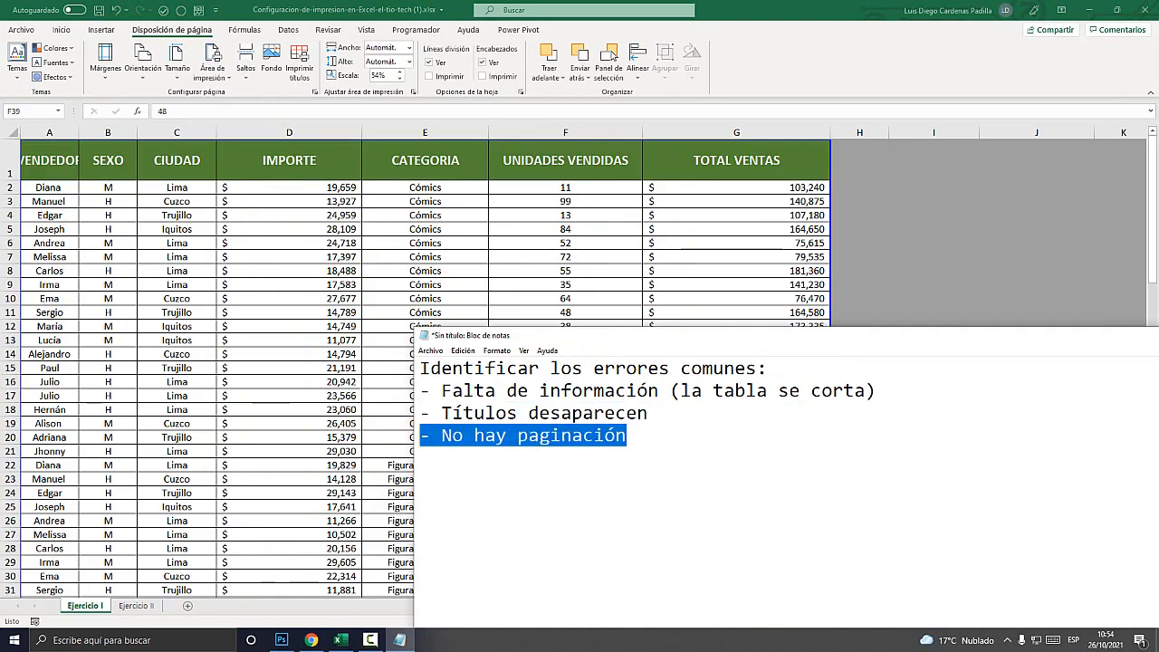
click(539, 435)
click(348, 10)
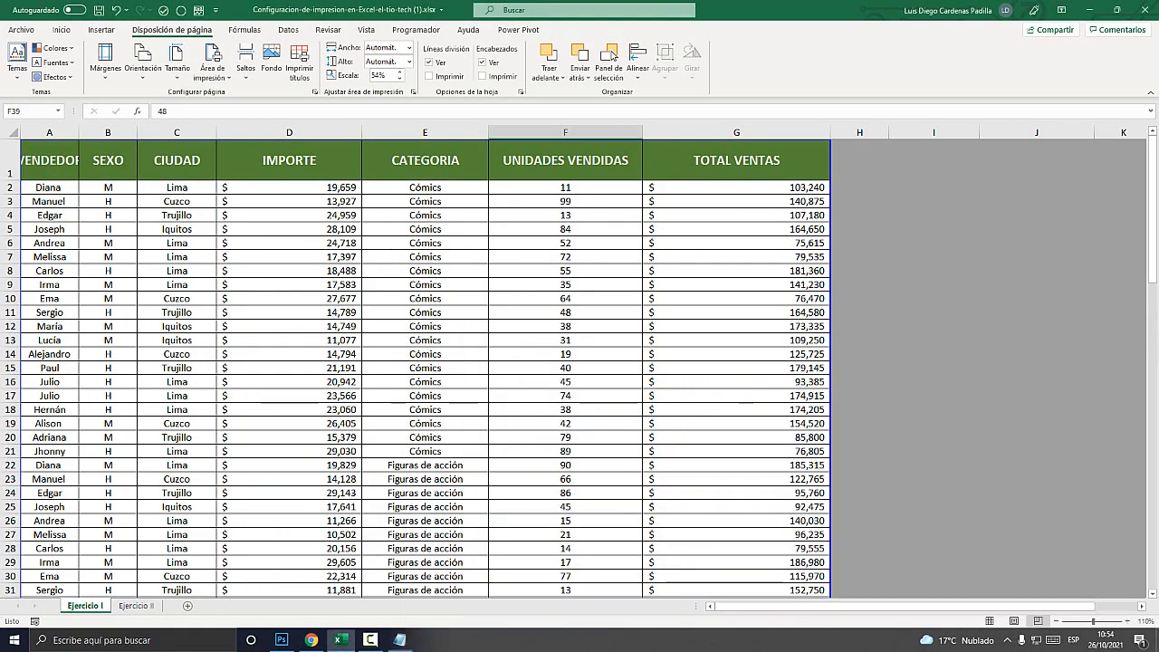
key(Escape)
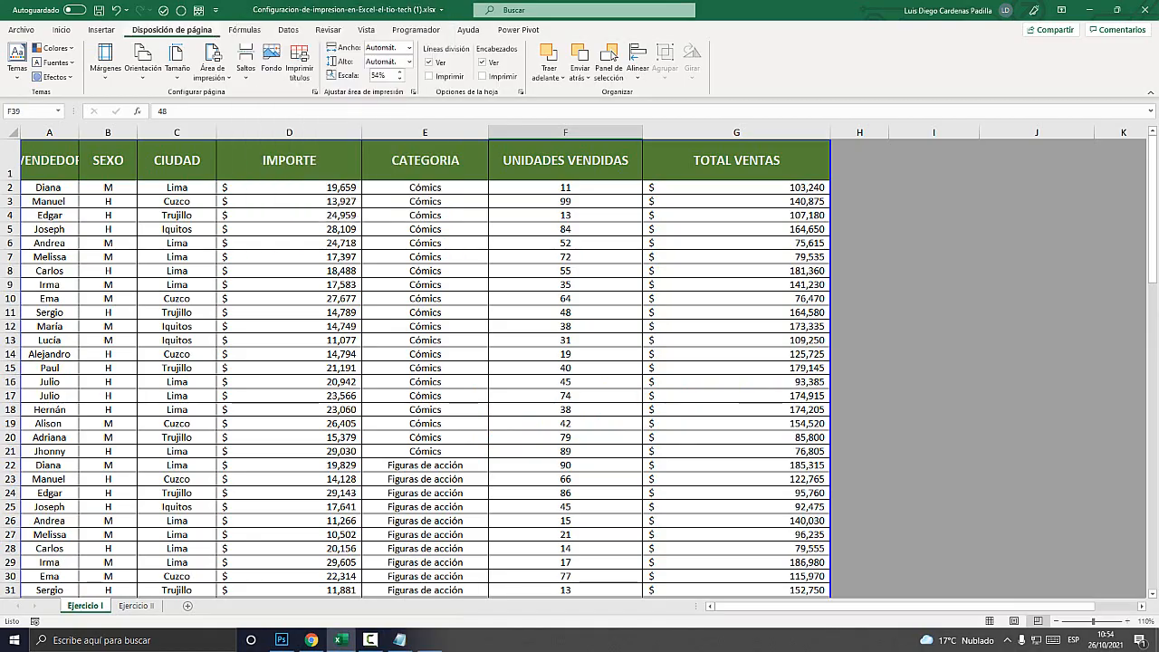
Step: Reopen the page setup and open the custom header editor from its header and footer settings
key(super+plus)
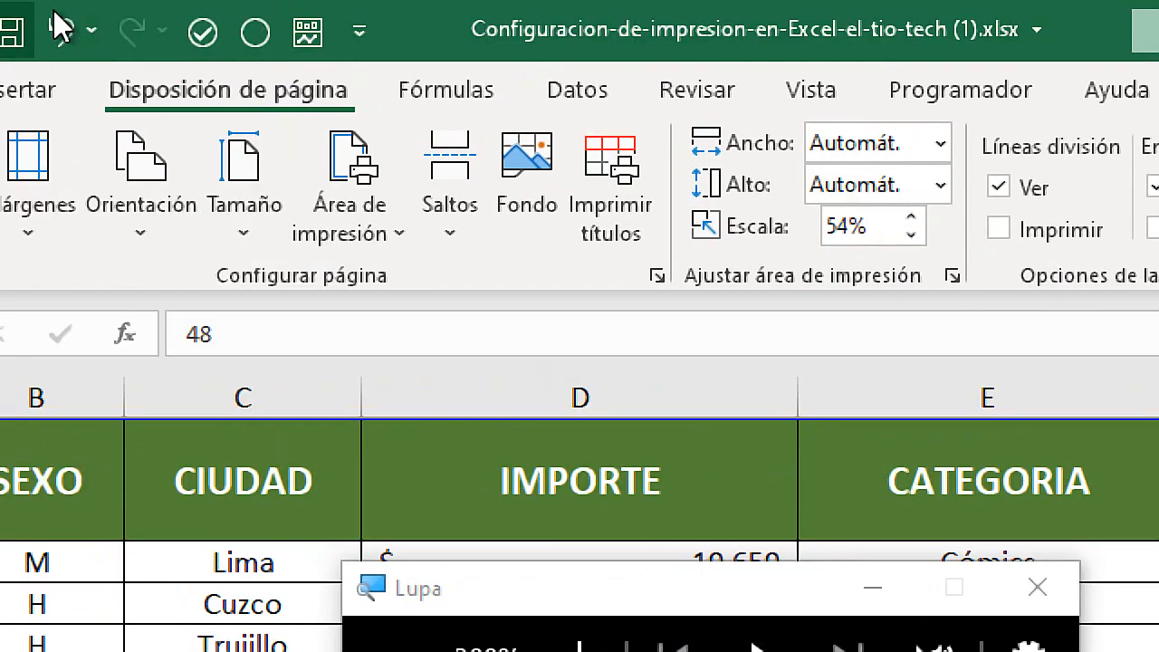
click(598, 186)
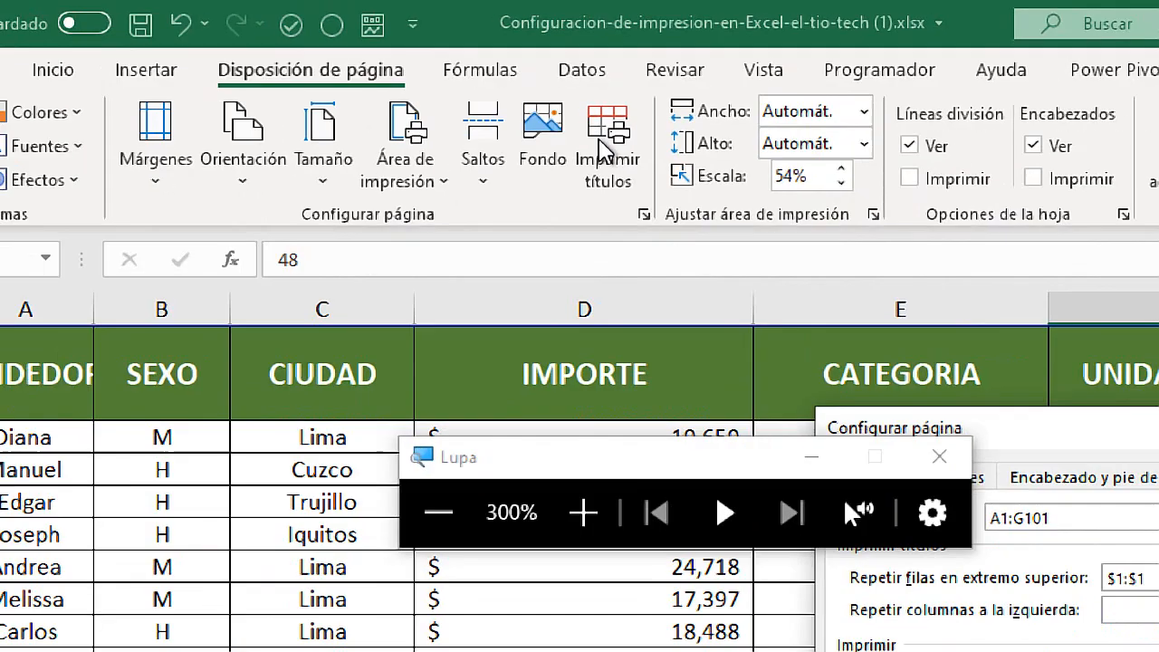
key(super+Escape)
drag(583, 187, 515, 145)
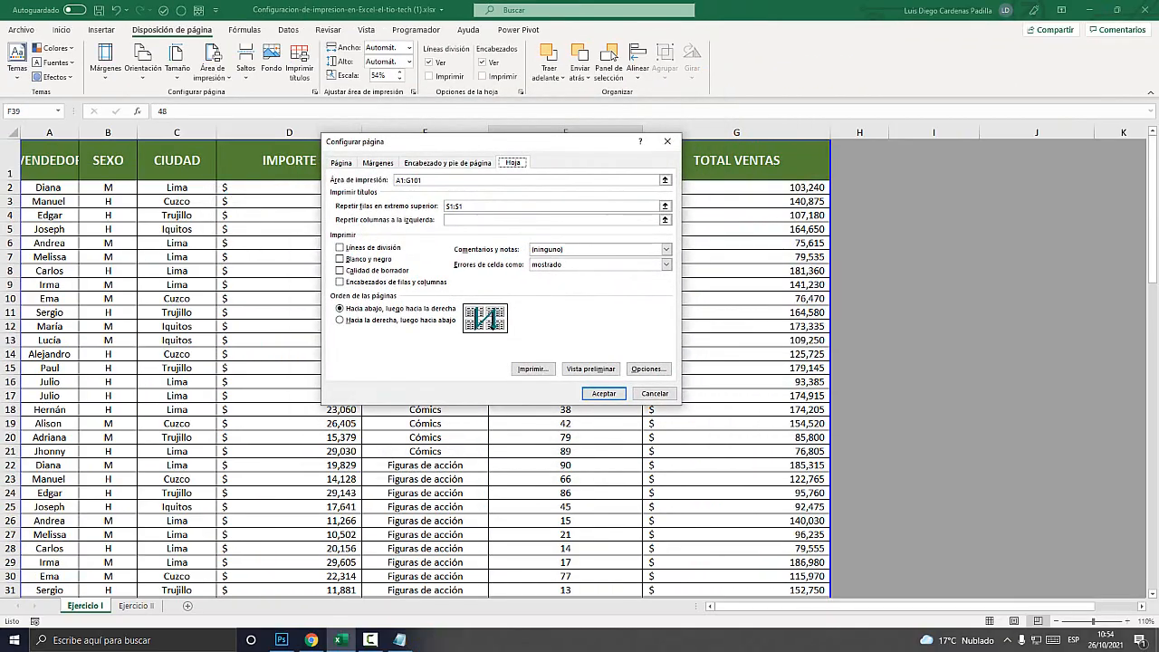
key(super+plus)
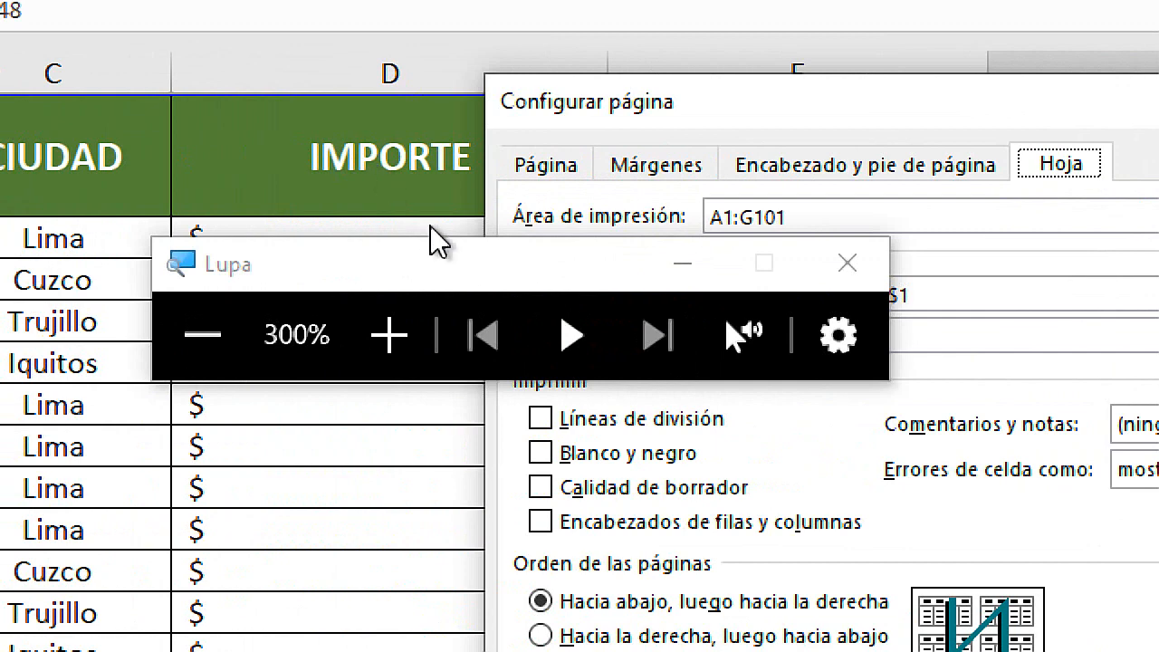
drag(512, 288, 98, 336)
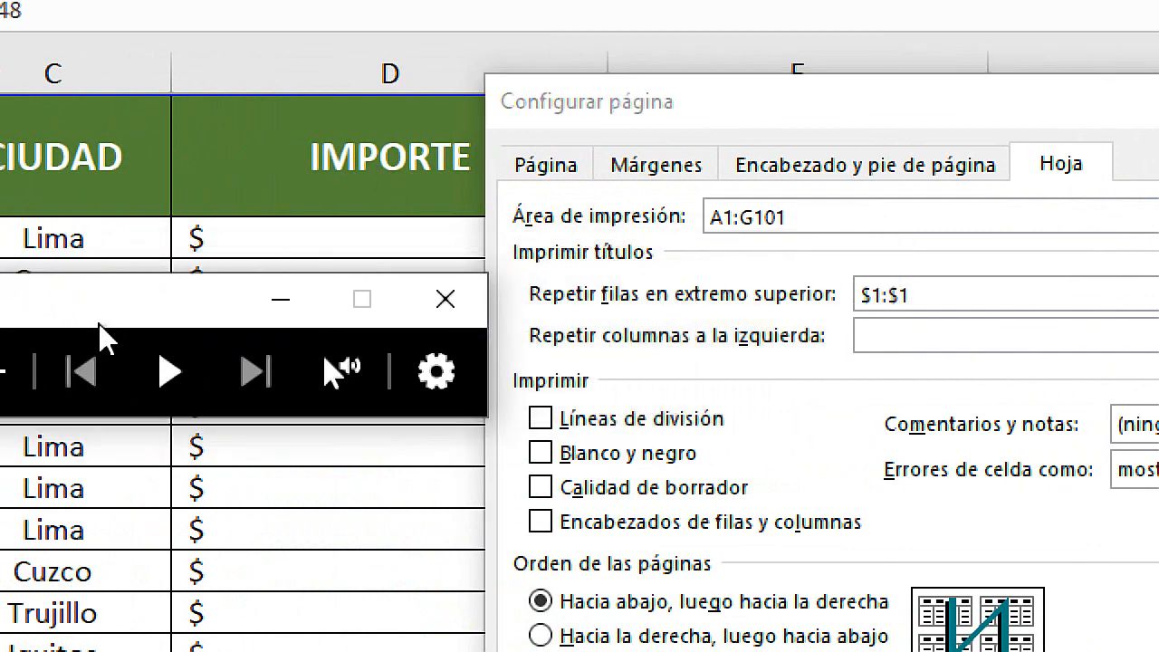
click(616, 172)
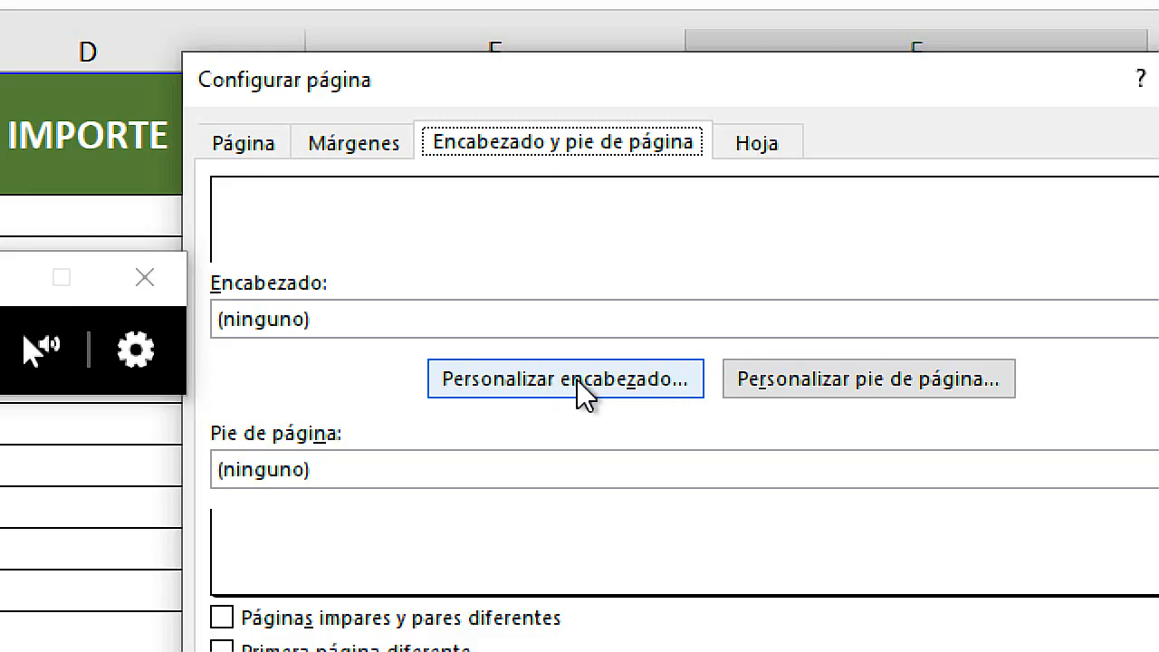
click(623, 395)
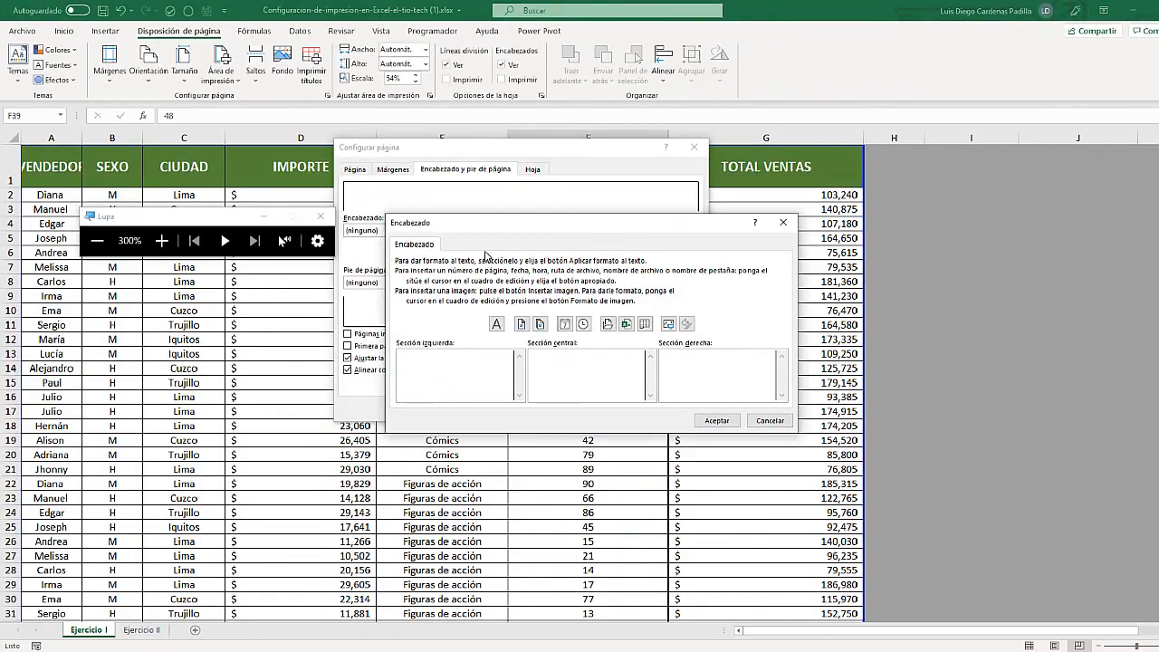
Step: Insert "&[Página] de &[Páginas]" in the header's right section and confirm the header and page setup
drag(588, 222, 568, 140)
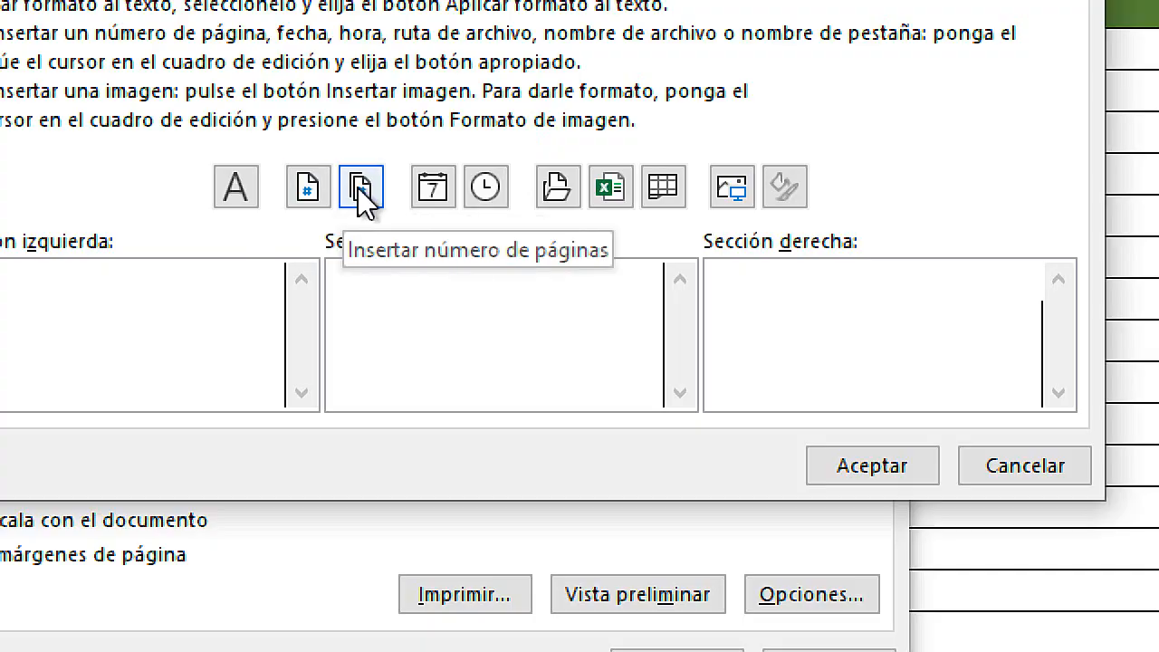
click(307, 188)
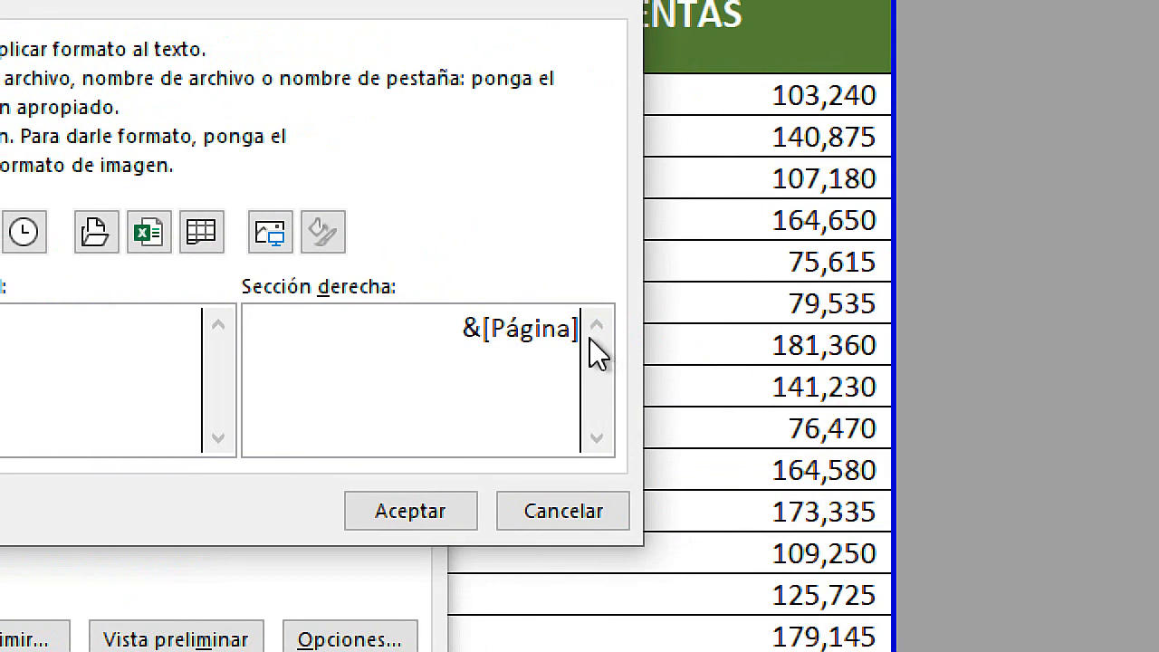
text(de)
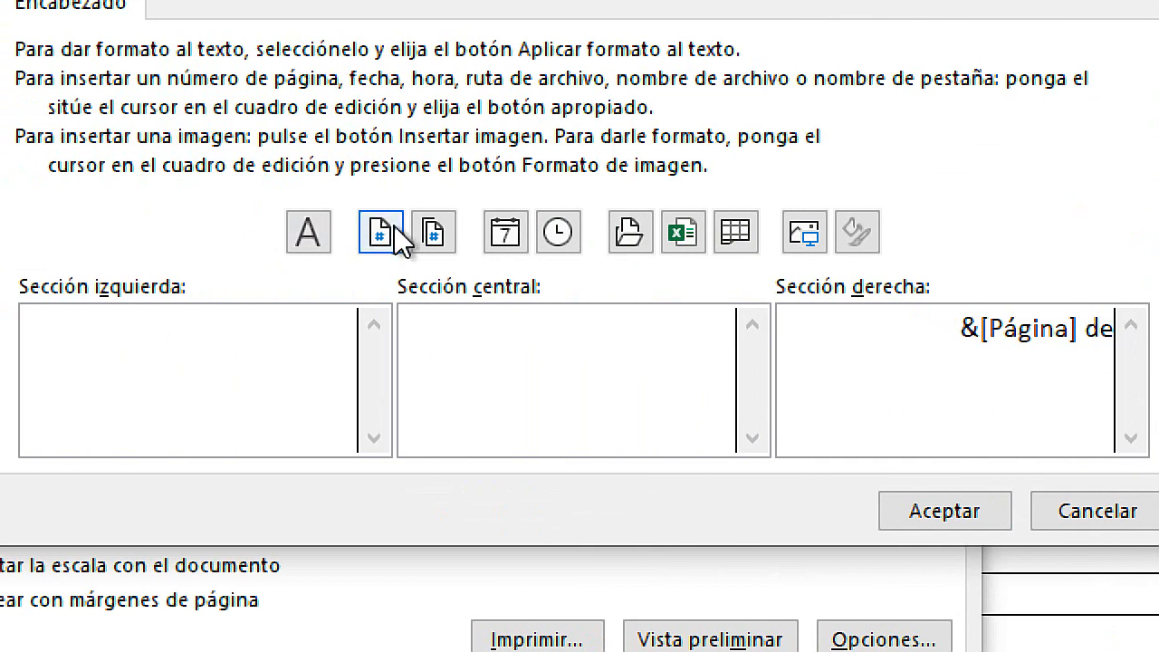
click(434, 234)
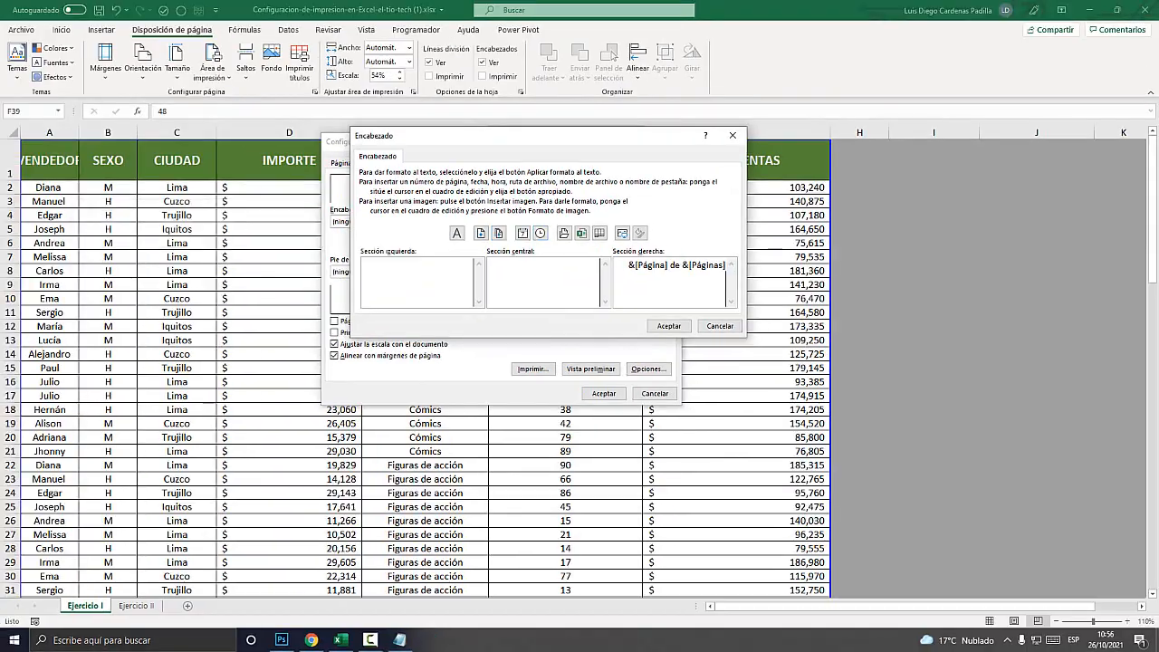
click(829, 511)
key(Return)
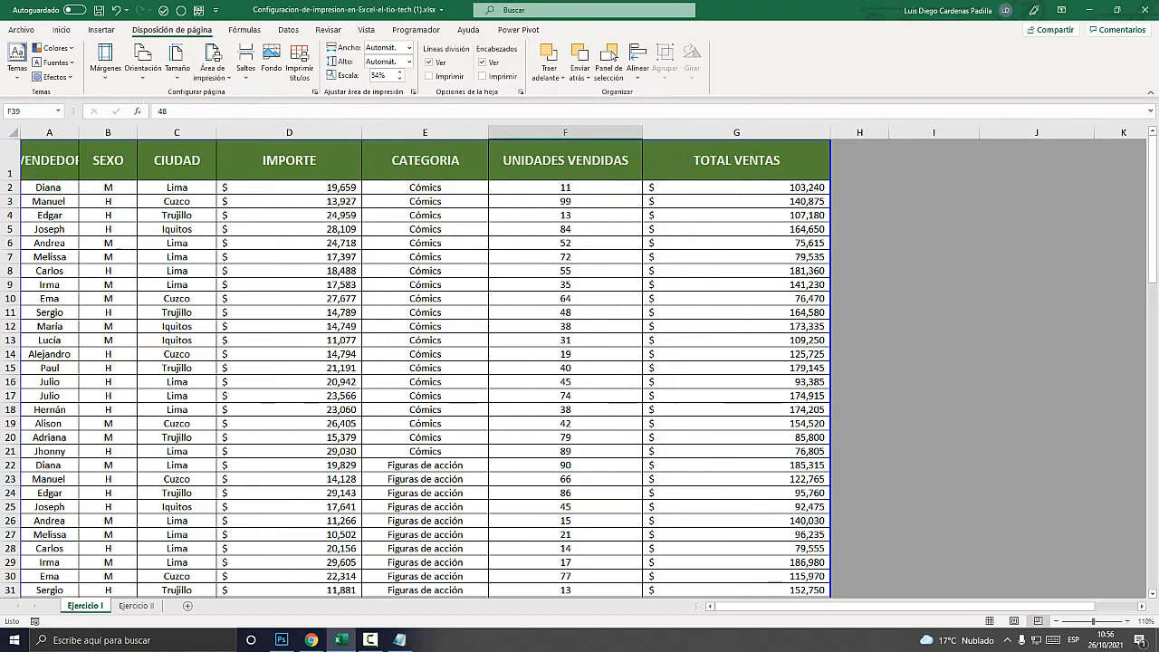
Step: Open the print preview, check the header page numbering up to page 2, and return to the sheet
key(ctrl+p)
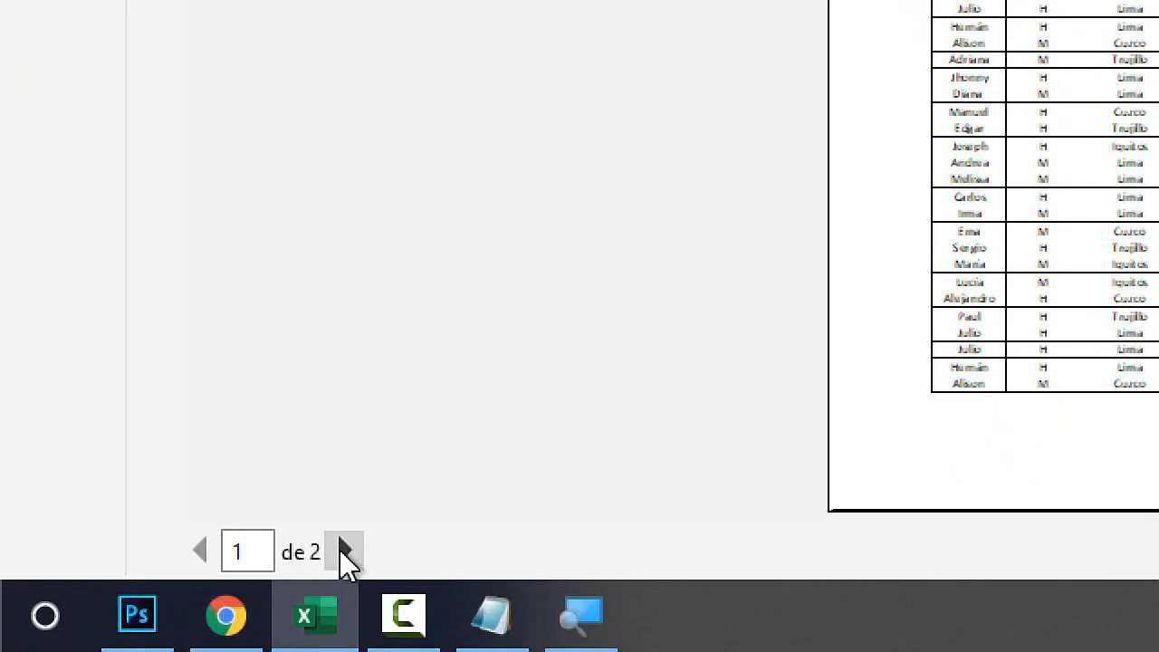
click(342, 550)
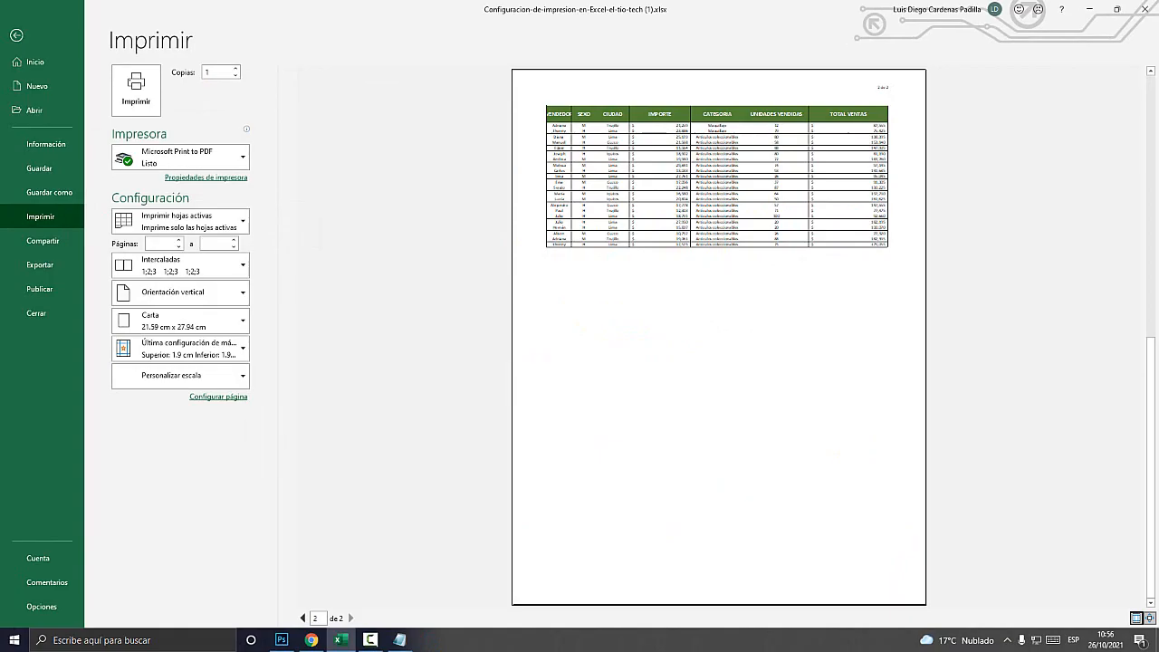
key(Escape)
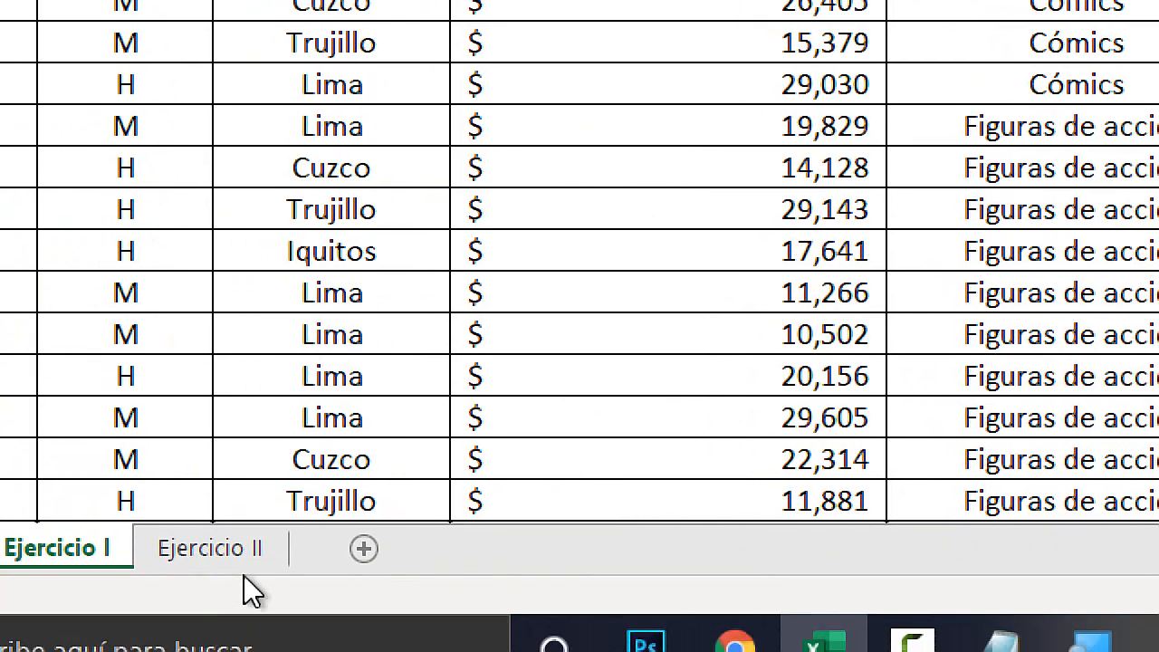
Step: Switch to the Ejercicio II sheet and look across its table from VENDEDOR to TOTAL VENTAS
click(201, 552)
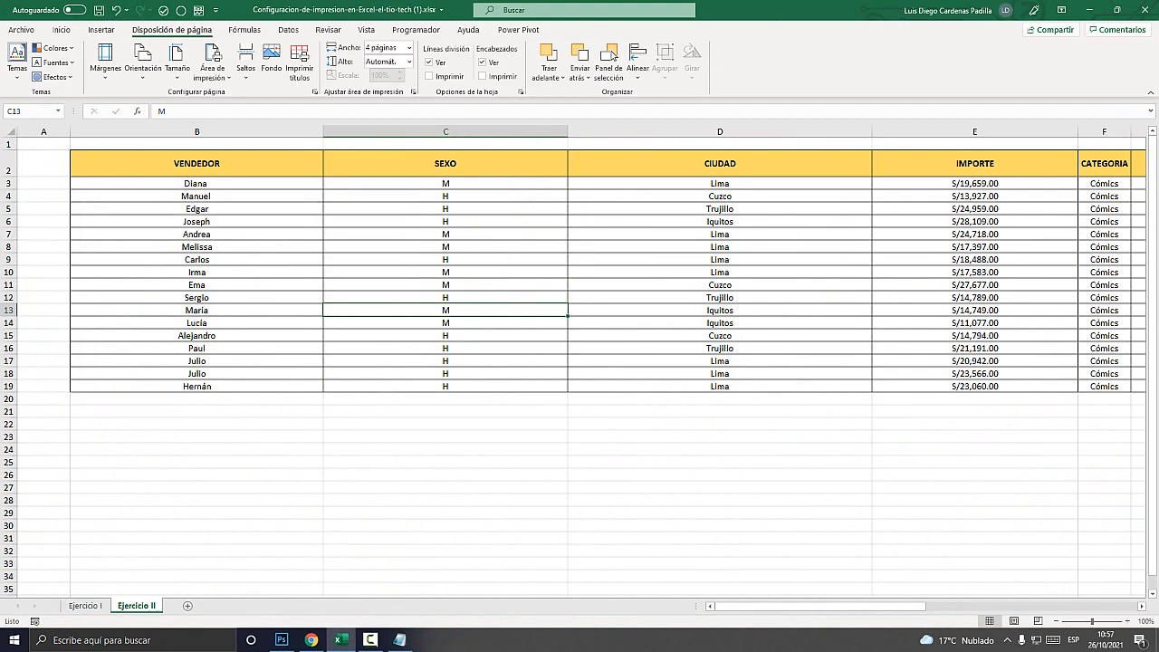
drag(197, 163, 883, 375)
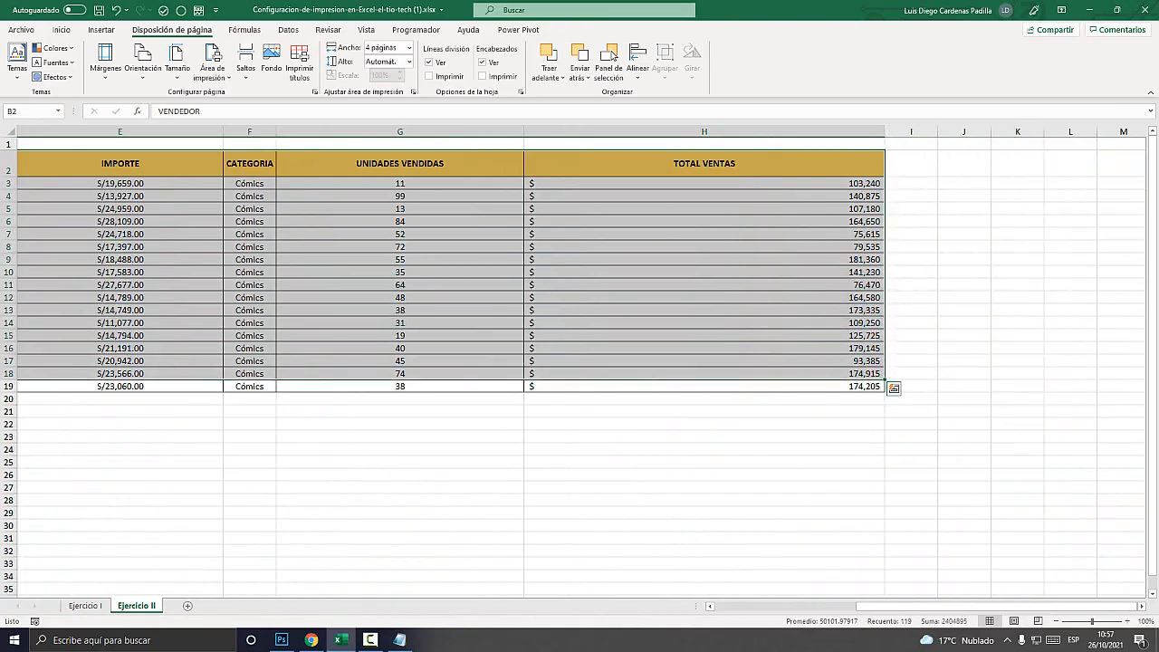
drag(990, 606, 848, 606)
click(445, 234)
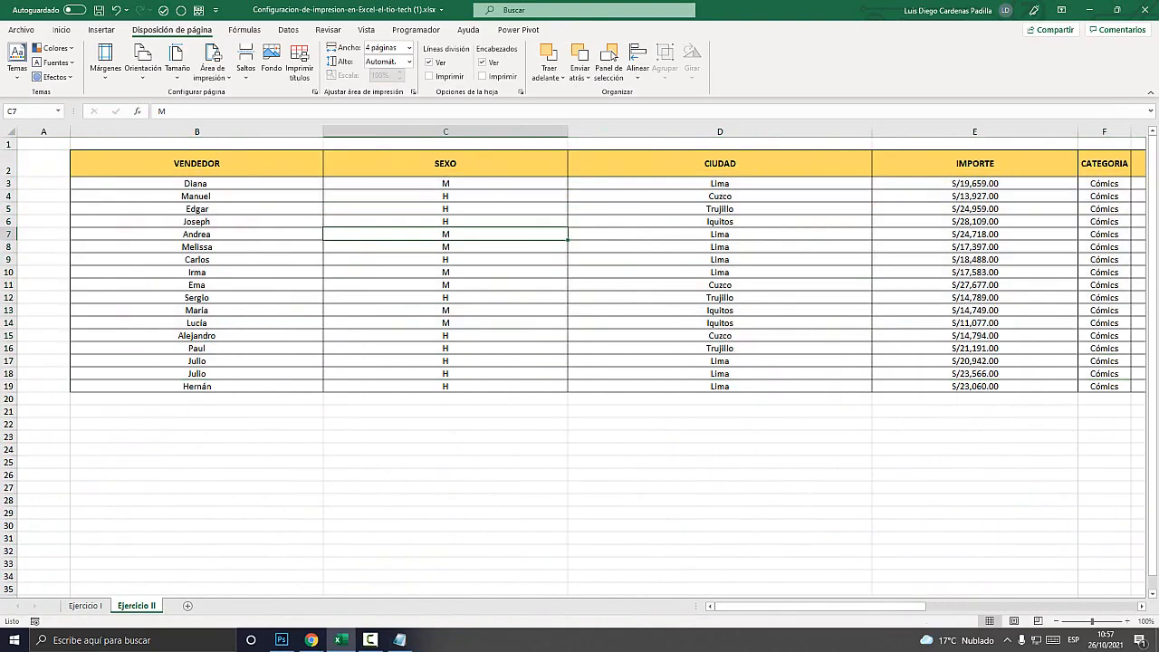
Step: Open the print preview of Ejercicio II, examine pages 1 and 2, and return to the sheet
key(ctrl+p)
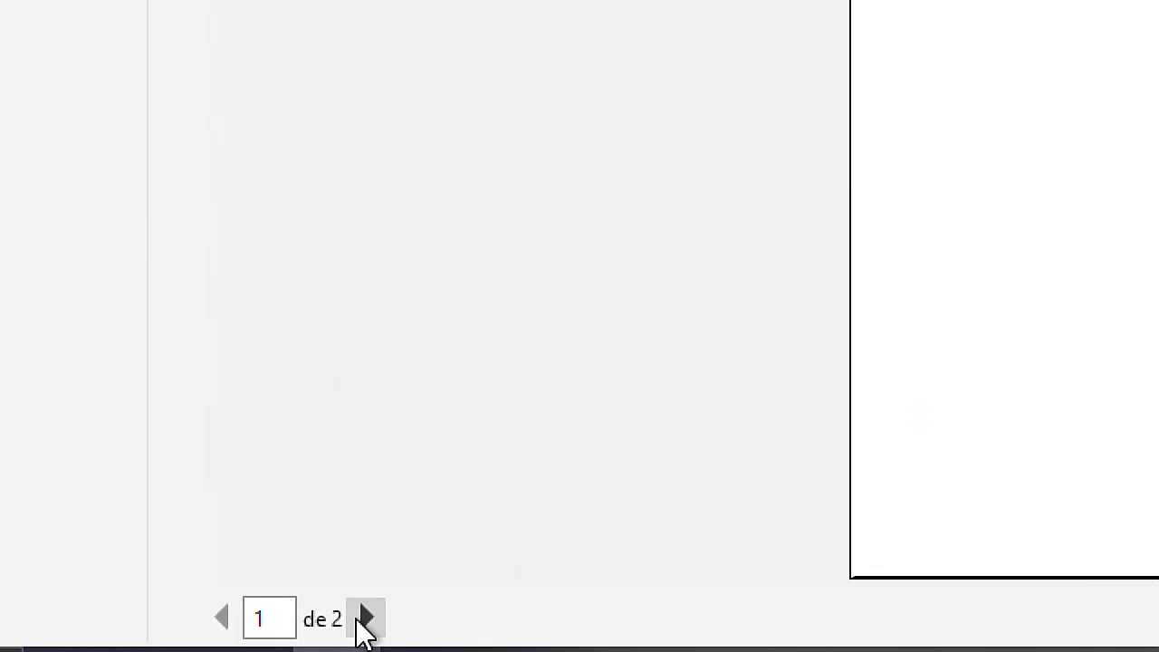
click(351, 618)
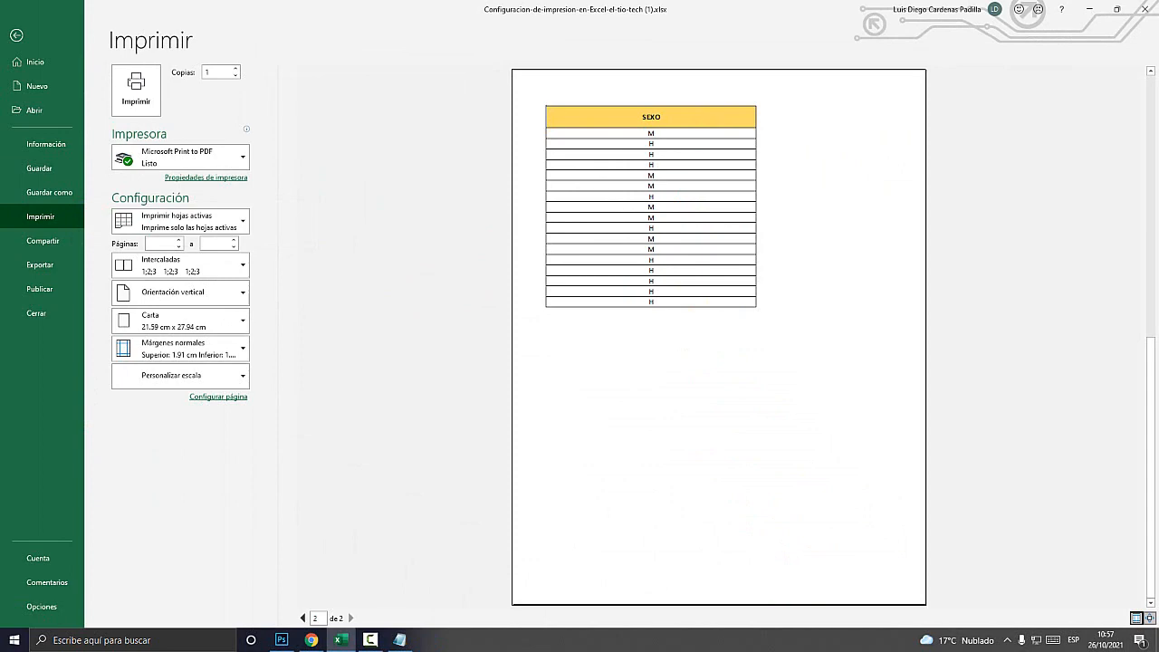
key(Escape)
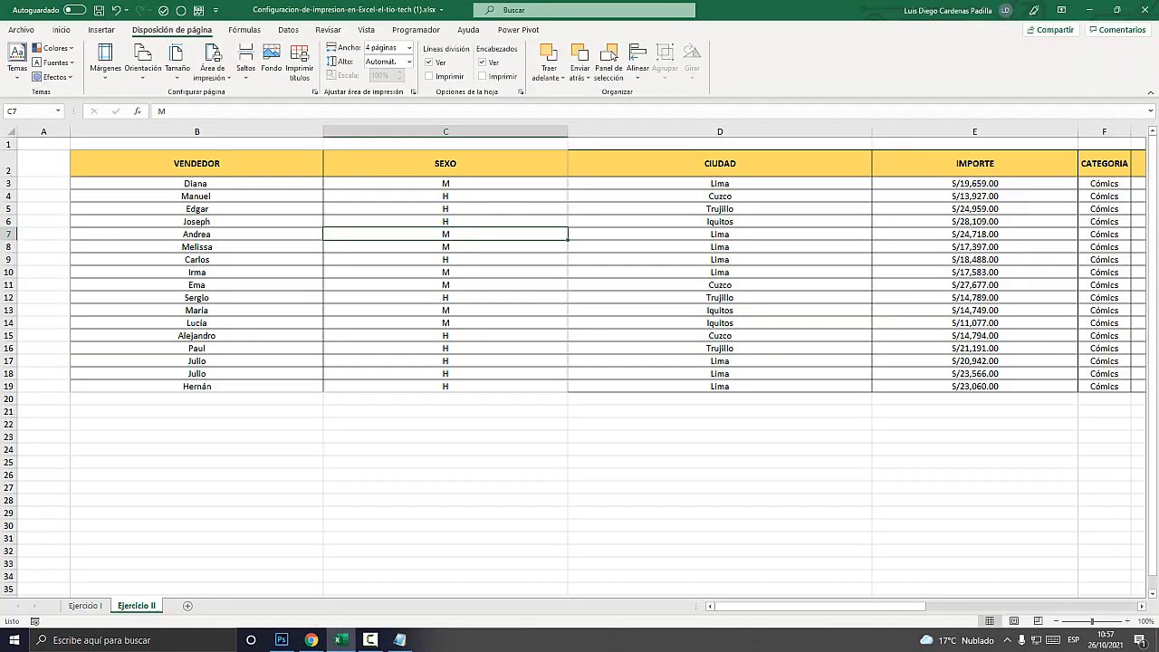
Step: Review the three common errors noted in Bloc de notas against the Ejercicio II table, and return to Excel
click(400, 639)
click(627, 435)
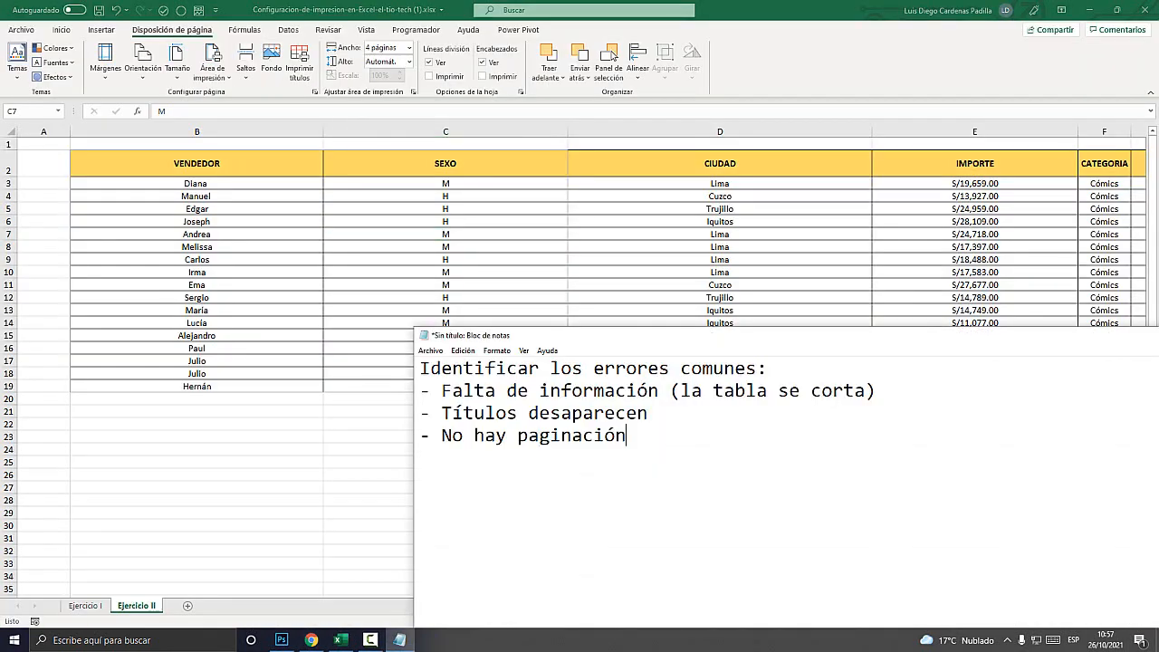
drag(659, 390, 876, 391)
click(655, 414)
drag(654, 414, 420, 413)
click(399, 639)
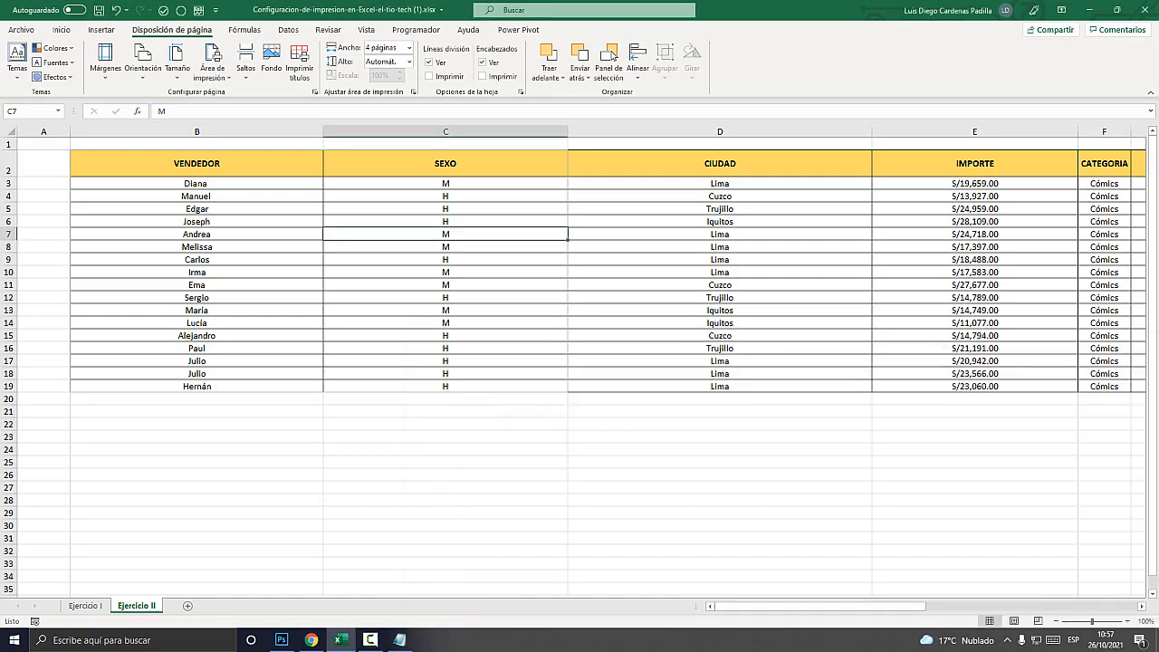
drag(196, 164, 719, 361)
click(399, 639)
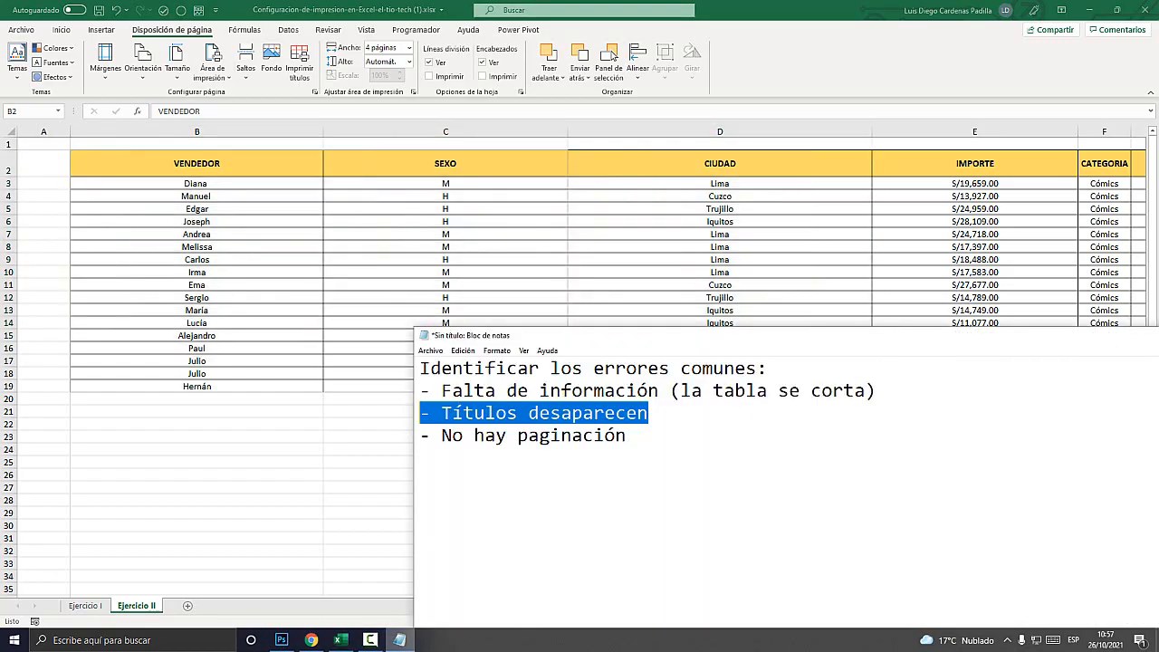
click(527, 435)
drag(626, 436, 419, 436)
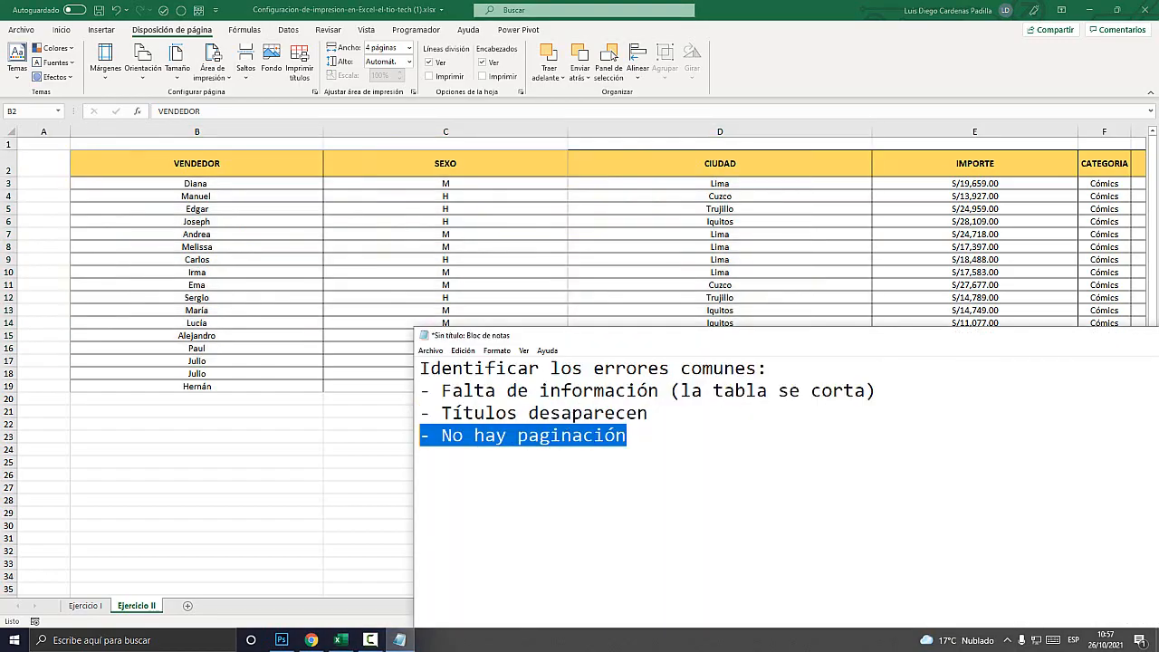
click(626, 435)
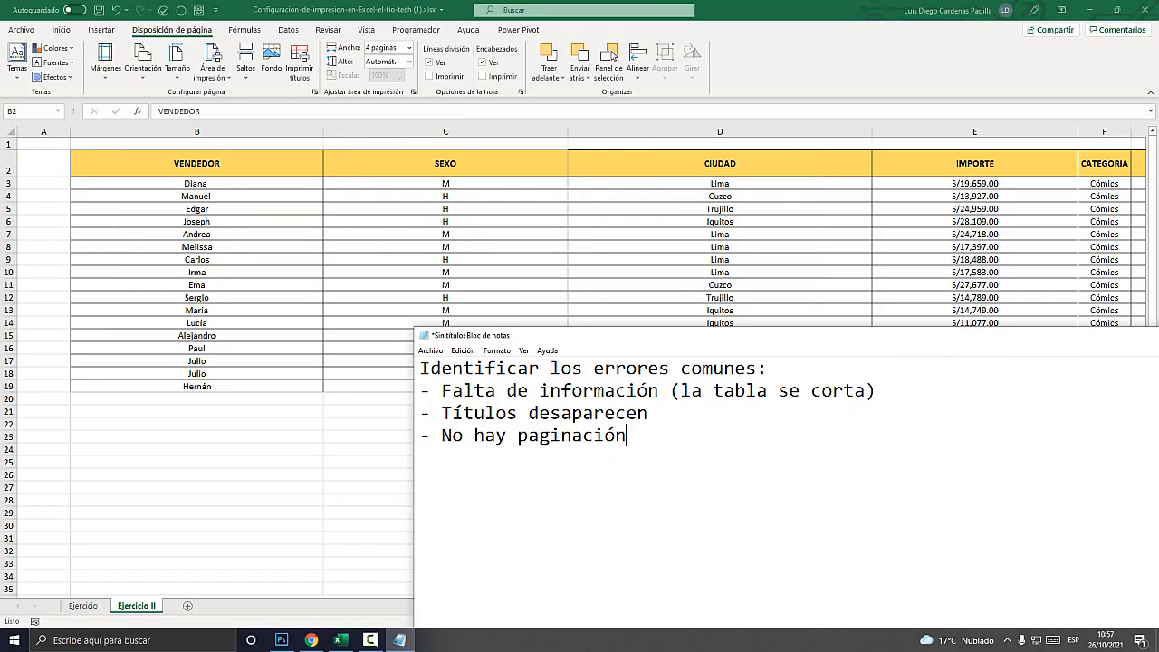
key(alt+Tab)
Step: Set the whole Ejercicio II table, from the VENDEDOR header in B2 to H19, as the print area
click(197, 361)
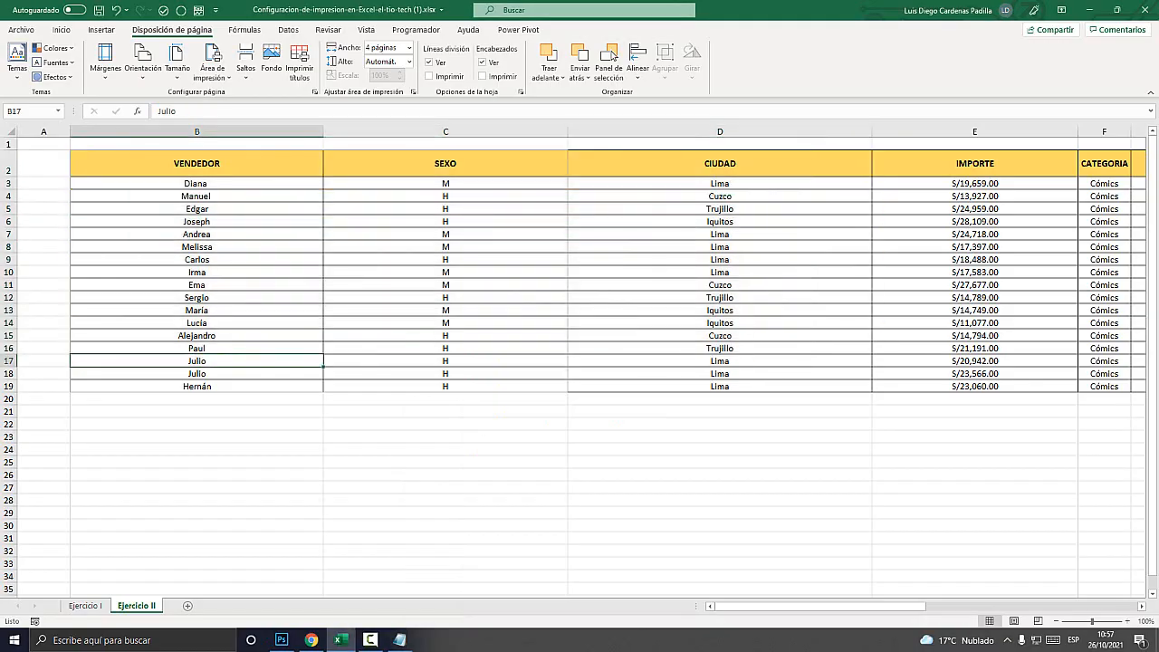
drag(197, 163, 878, 387)
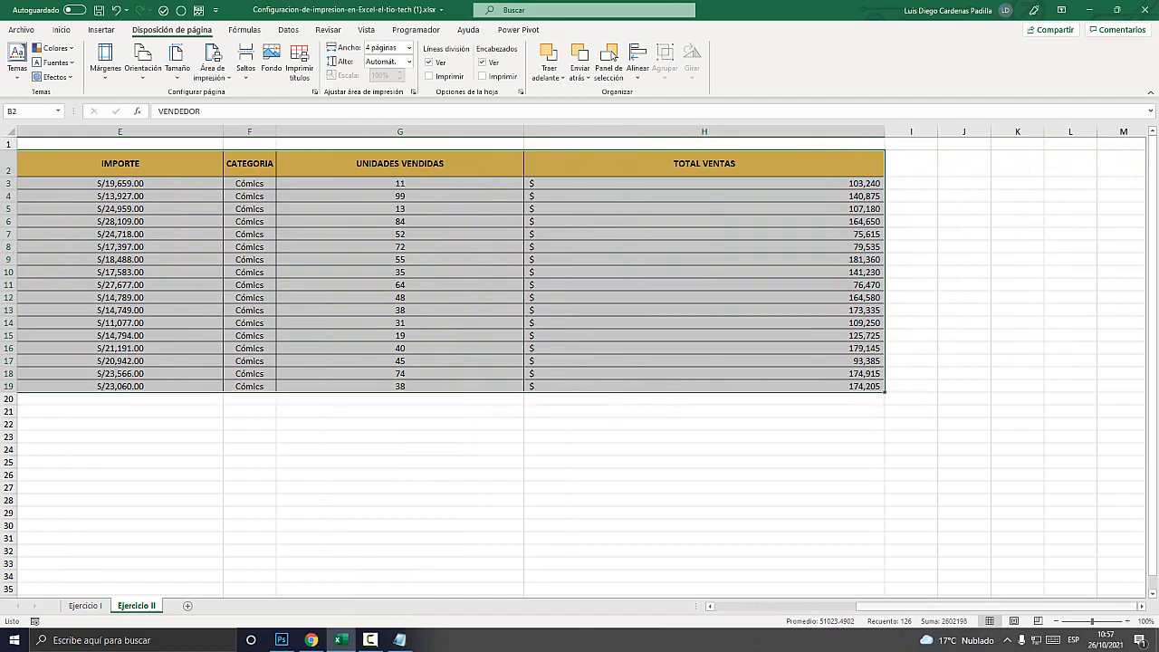
drag(1032, 606, 890, 606)
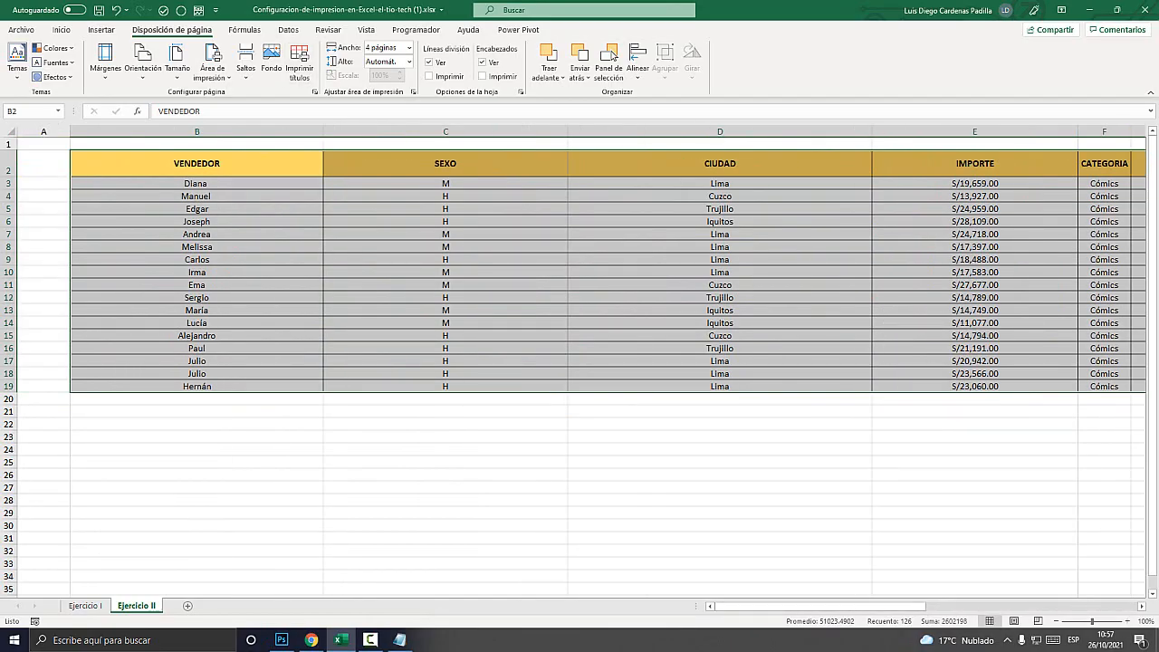
key(super+plus)
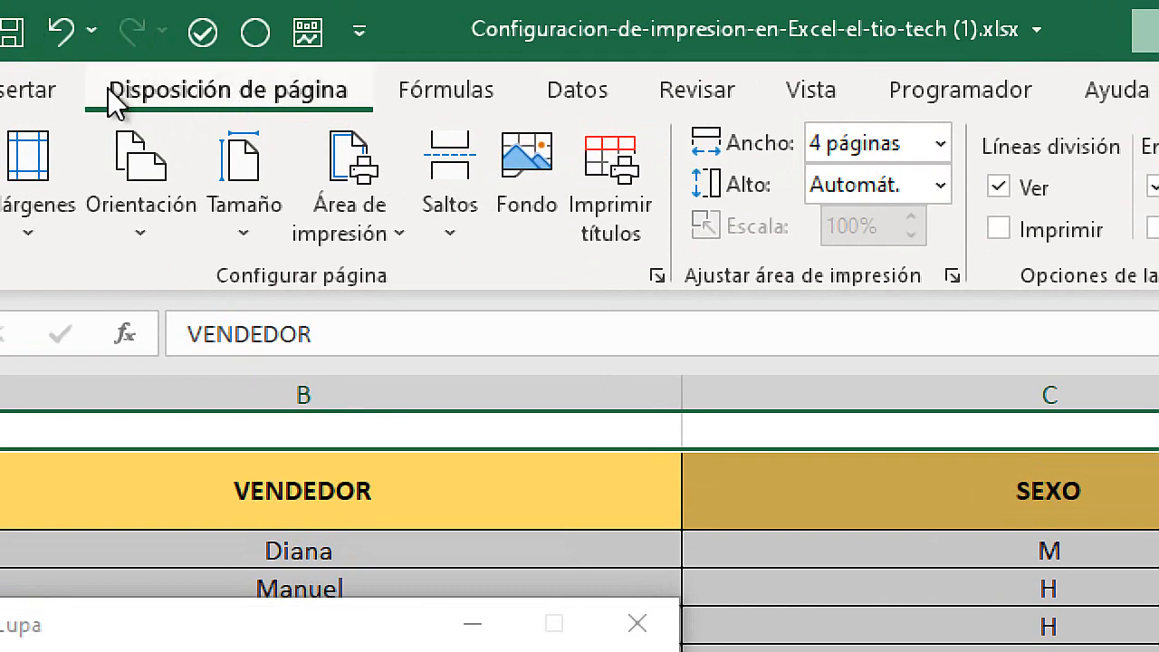
click(370, 222)
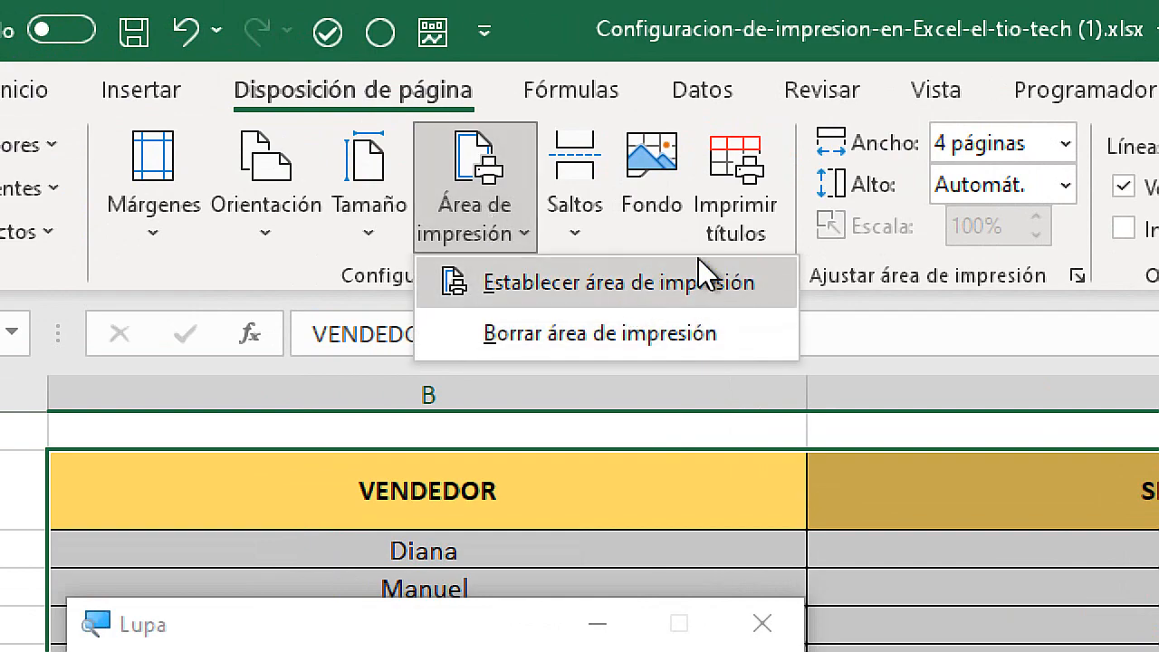
click(712, 281)
key(super+Escape)
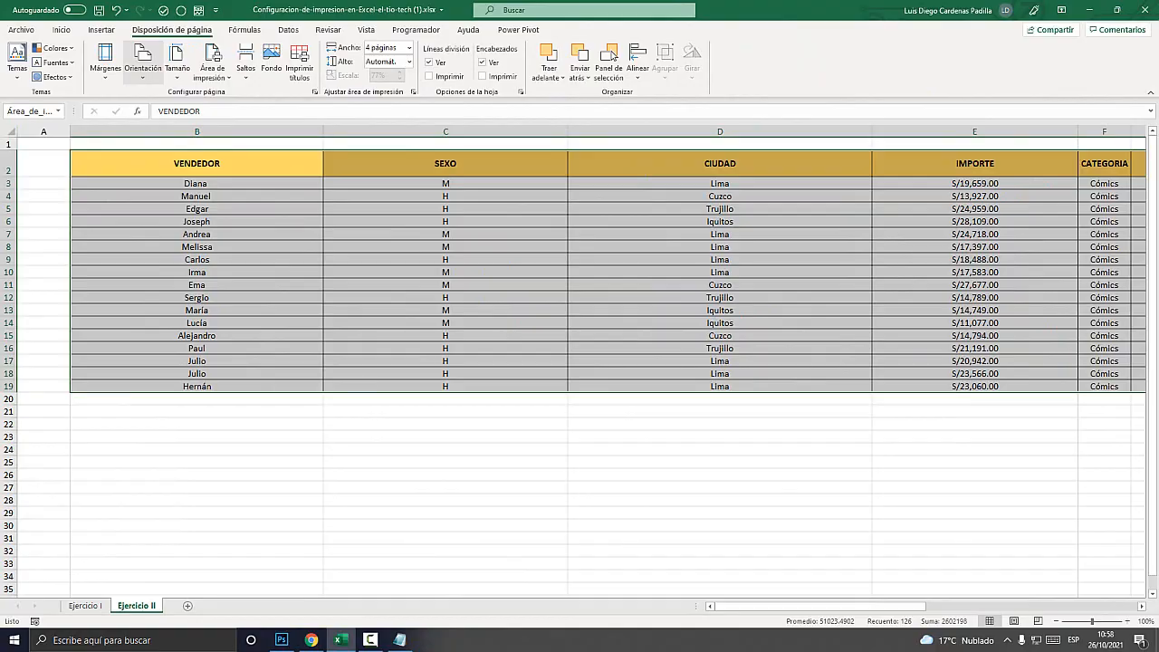
Step: Set the page orientation of Ejercicio II to Horizontal
key(super+plus)
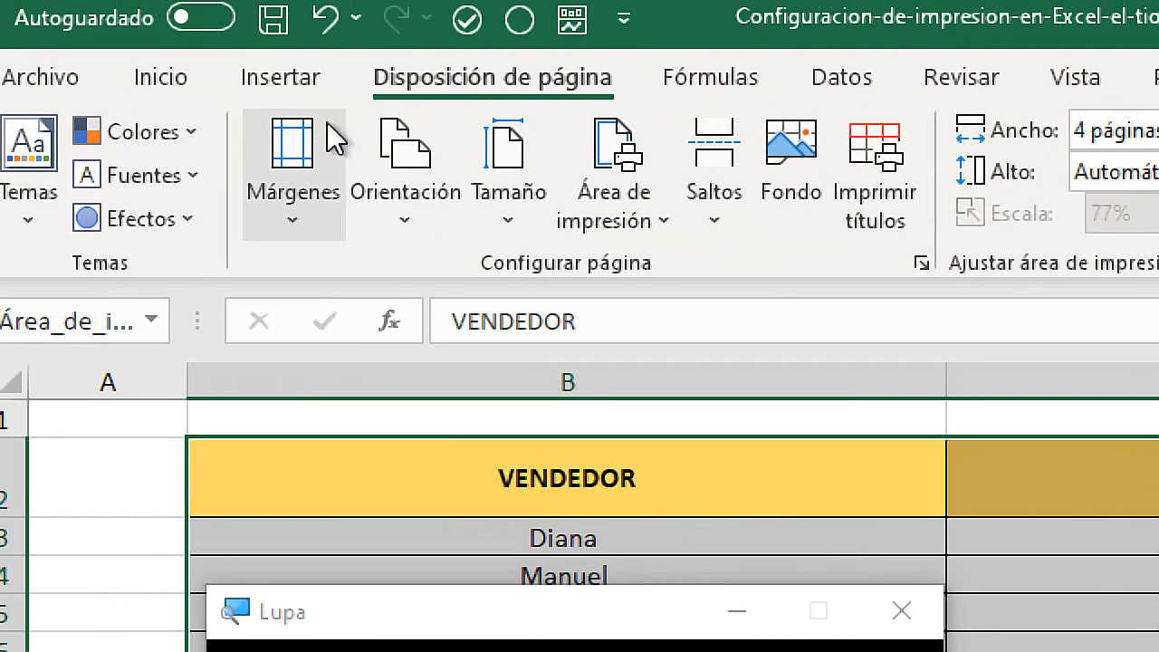
click(417, 210)
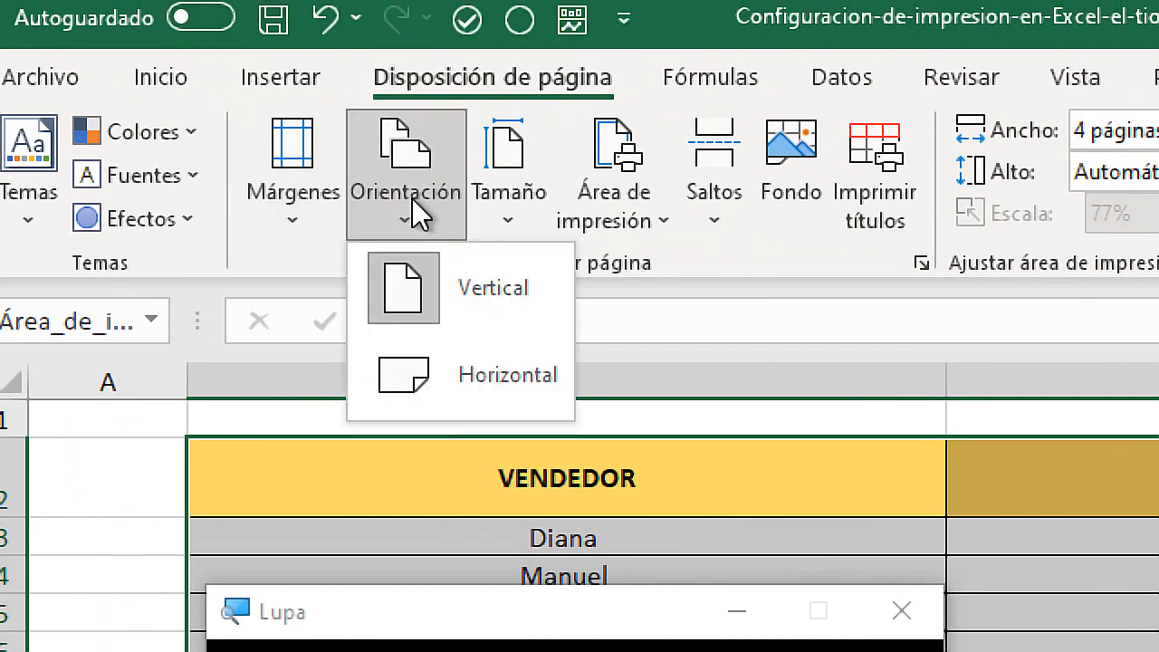
click(514, 388)
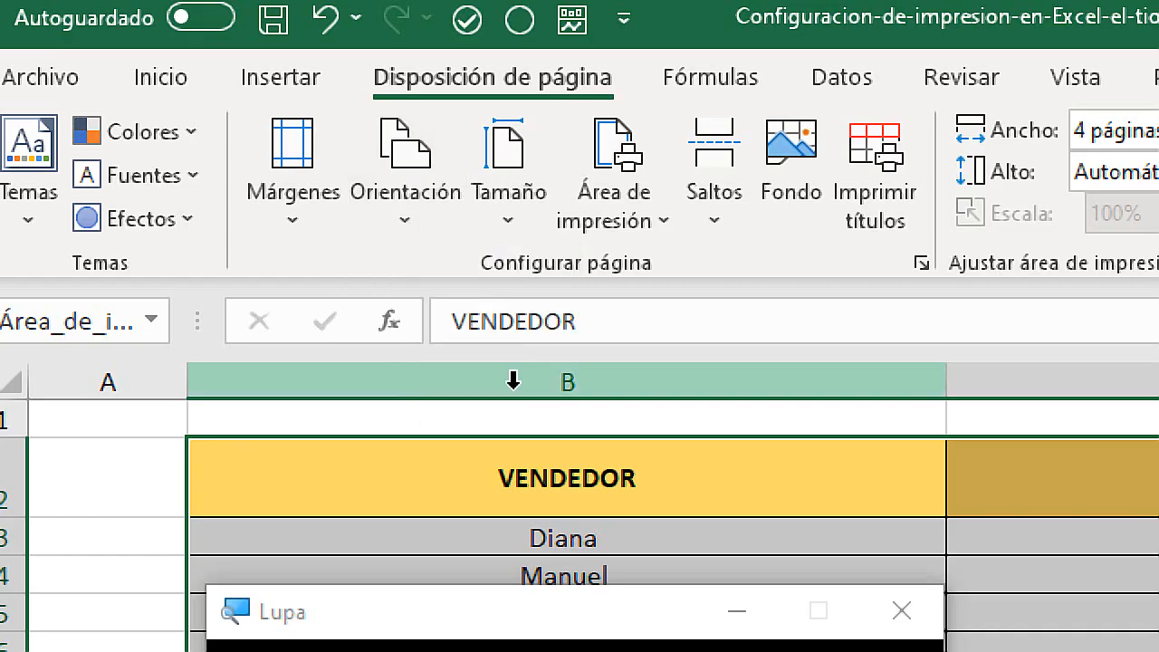
key(super+Escape)
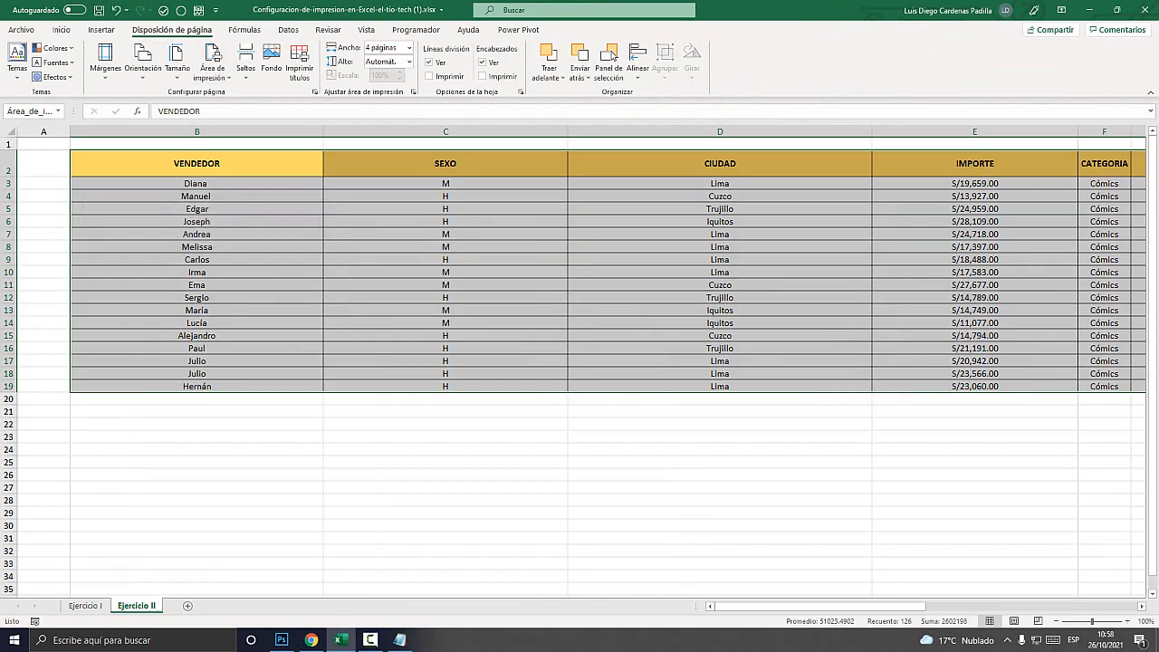
Step: Switch to Bloc de notas and start a "Pasos:" list below the errors with the item "1.- ärea de impresión"
click(399, 640)
key(Return)
text(Pasos:)
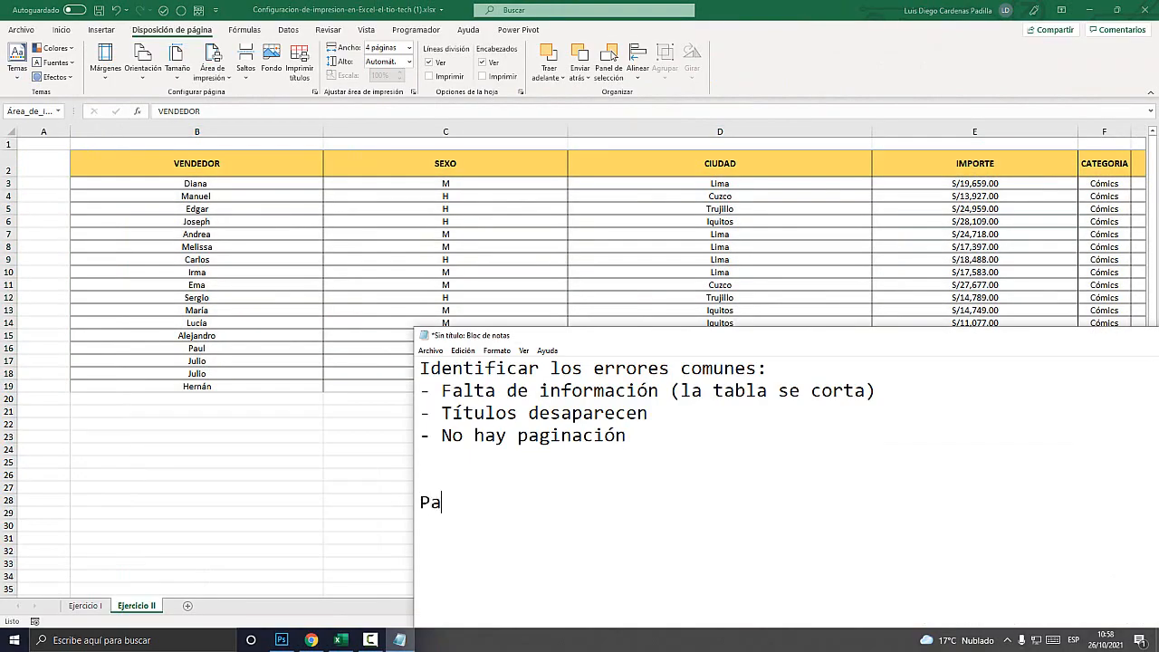
key(Return)
text(1.- ärea de impresión)
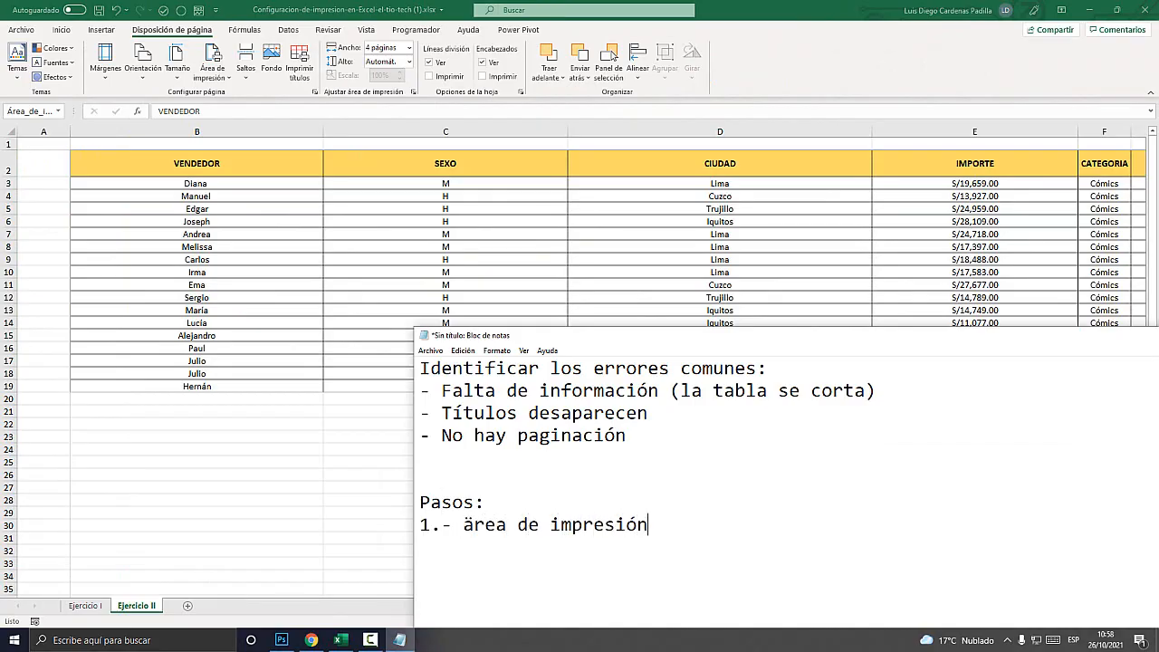
Step: Add "2.- Orientación horizontal" to the steps list, start item "3.-", and return to Excel
key(Return)
text(2.- Orientación horit)
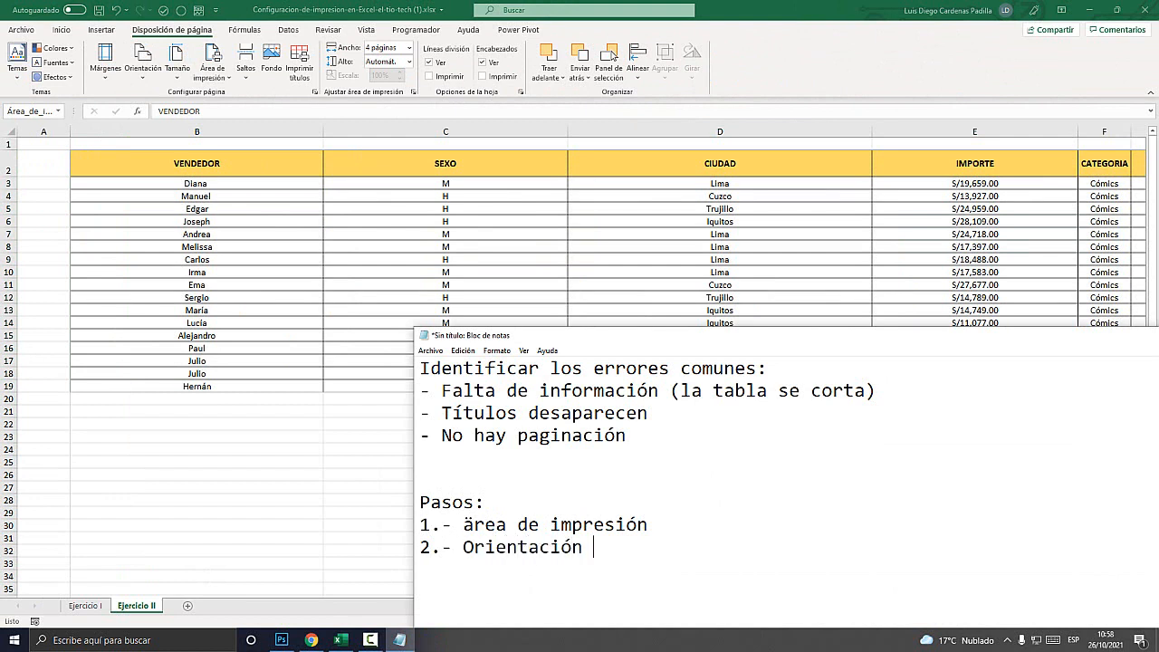
key(BackSpace)
text(zontal)
key(Return)
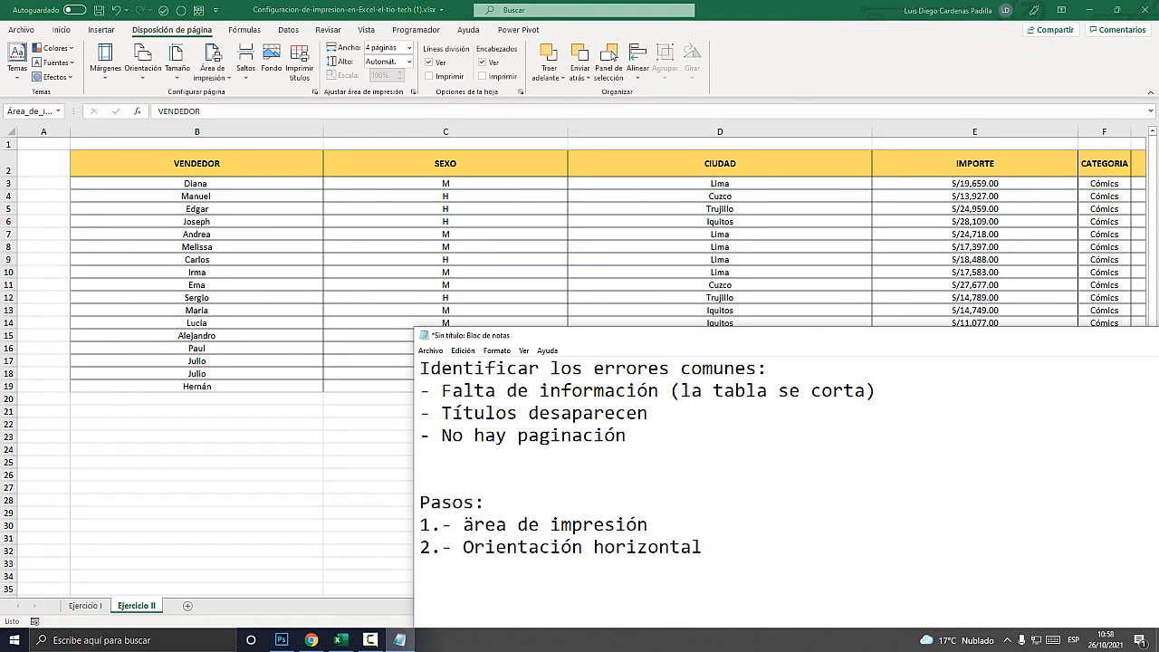
text(3.-)
click(347, 10)
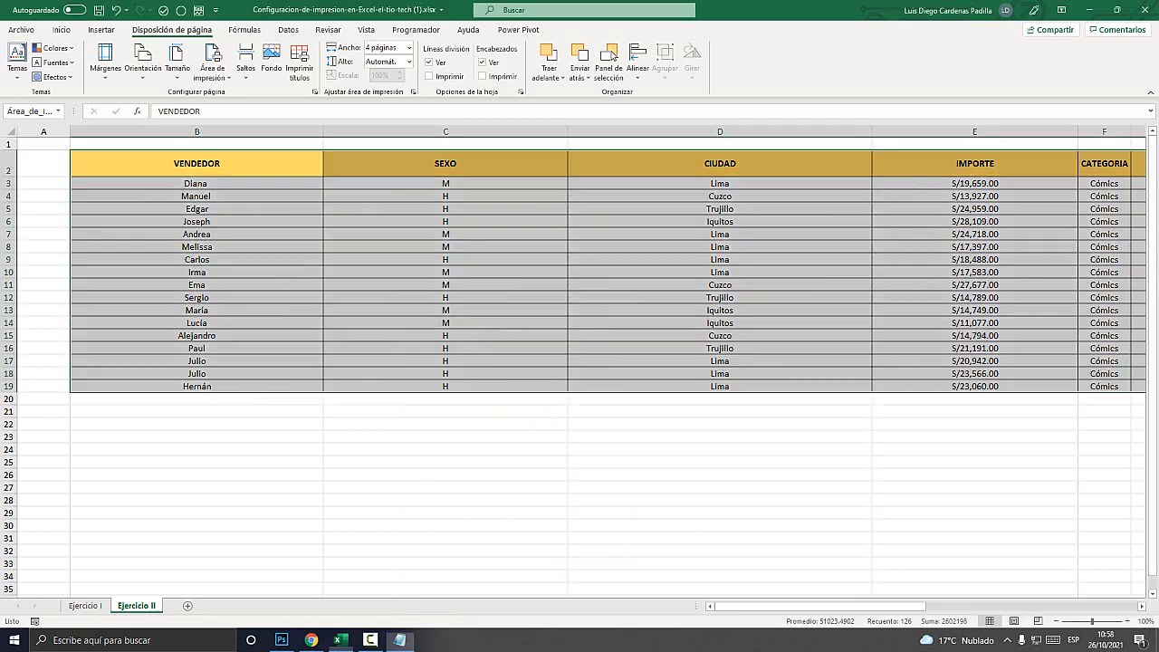
click(348, 10)
click(348, 10)
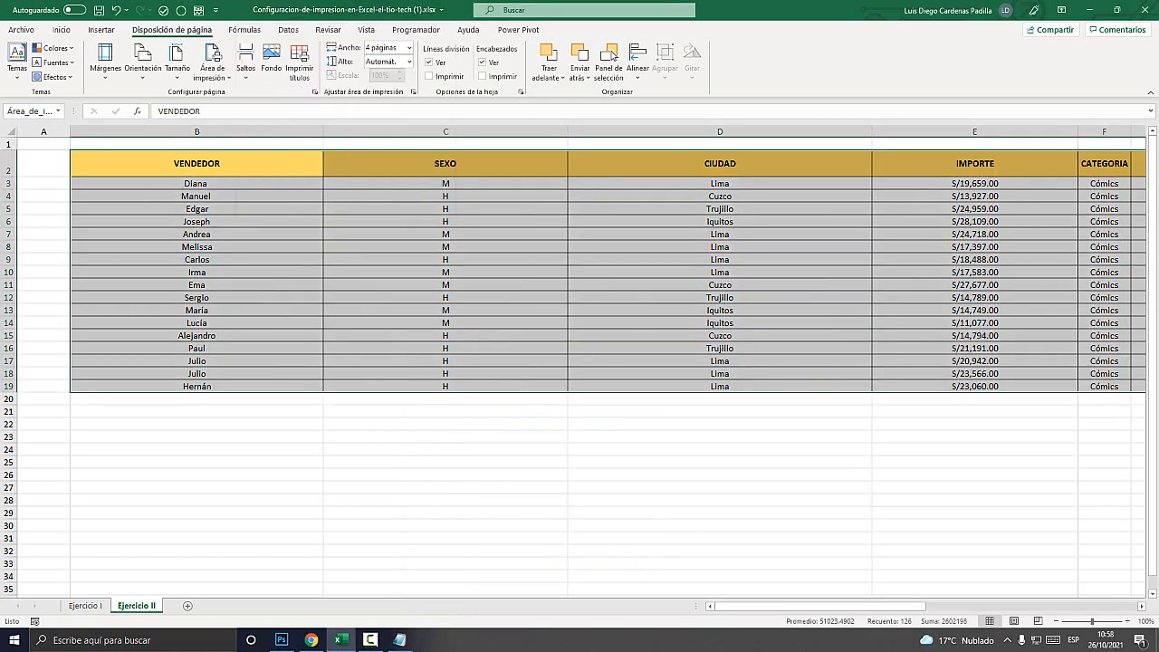
Step: Display Ejercicio II in the page break preview, discarding the stray character entered in the VENDEDOR cell
text(<)
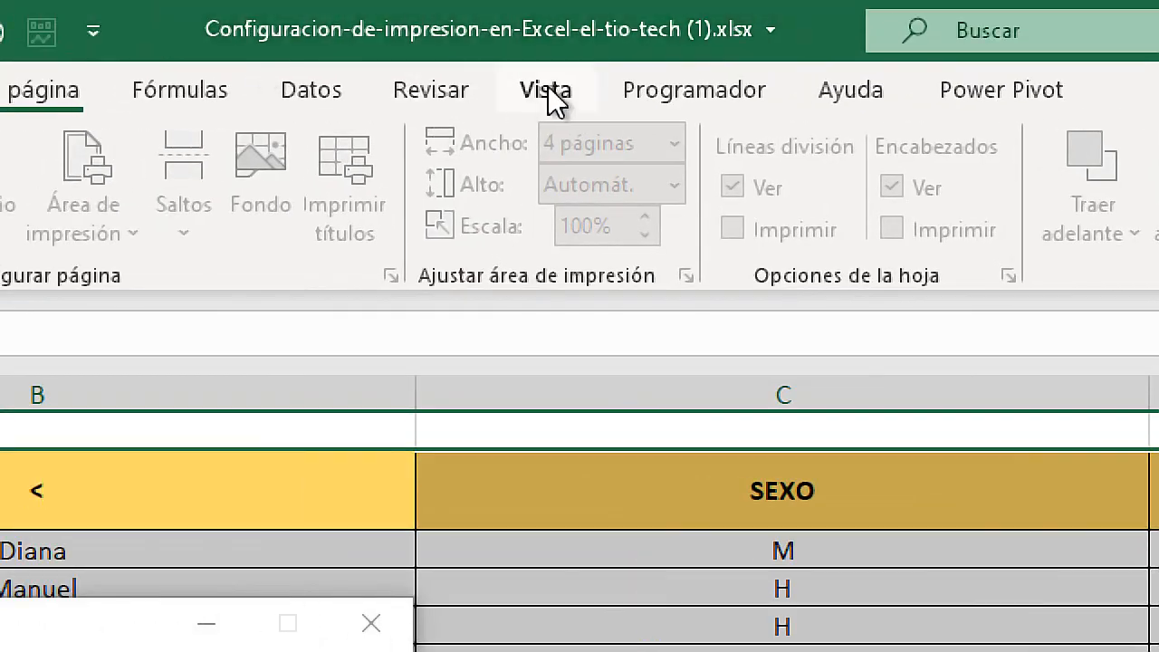
click(366, 29)
key(Escape)
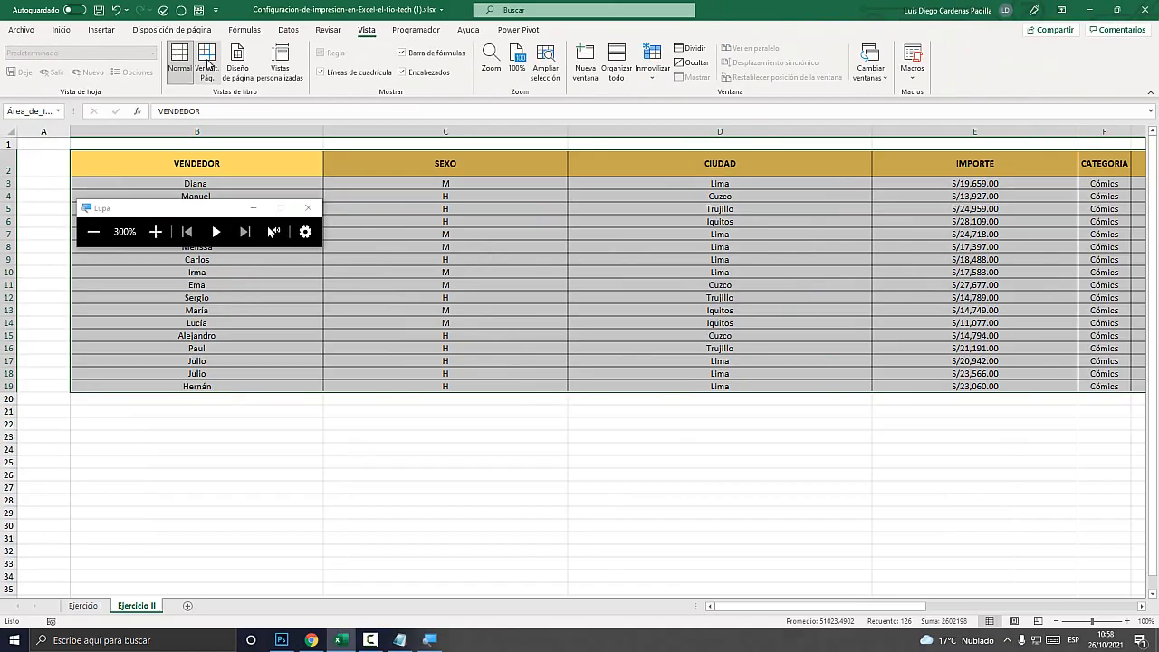
click(522, 192)
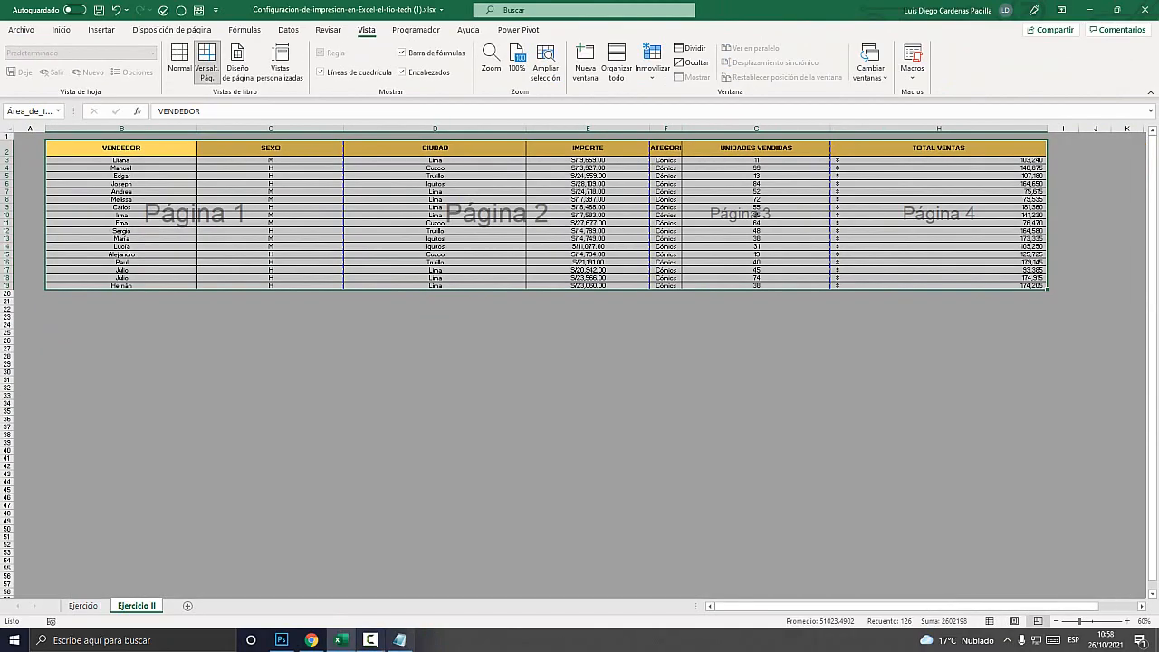
Step: Switch to Bloc de notas and complete item 3 of the steps list with "Ver salto de página"
click(399, 640)
text(Ver salt)
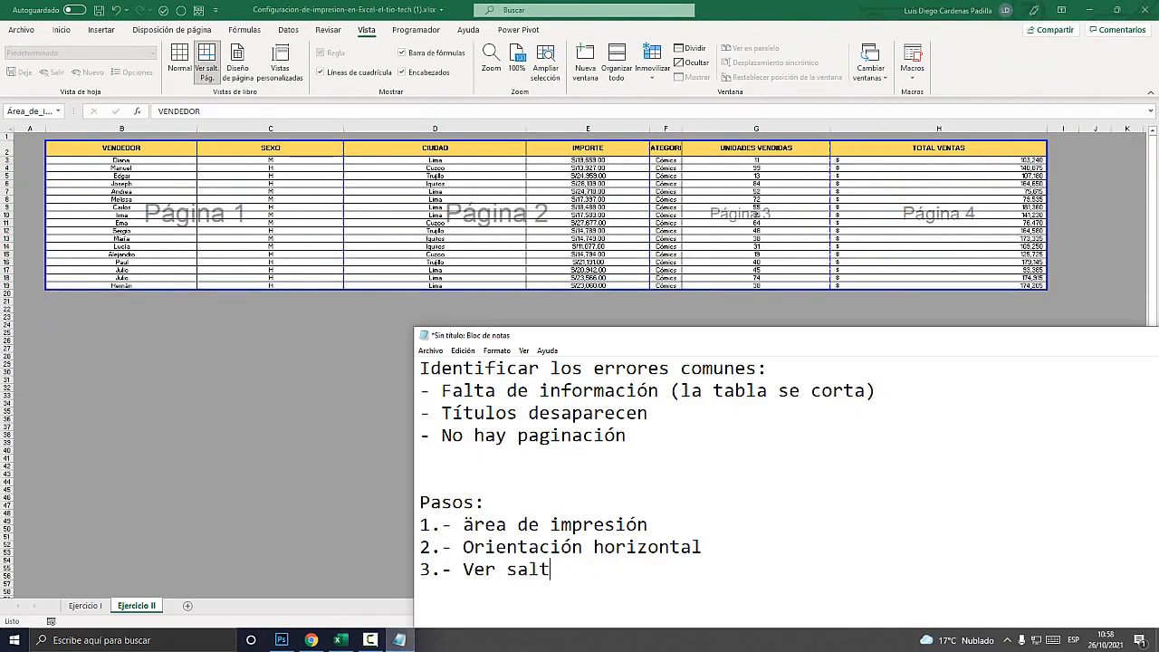
text(o de página)
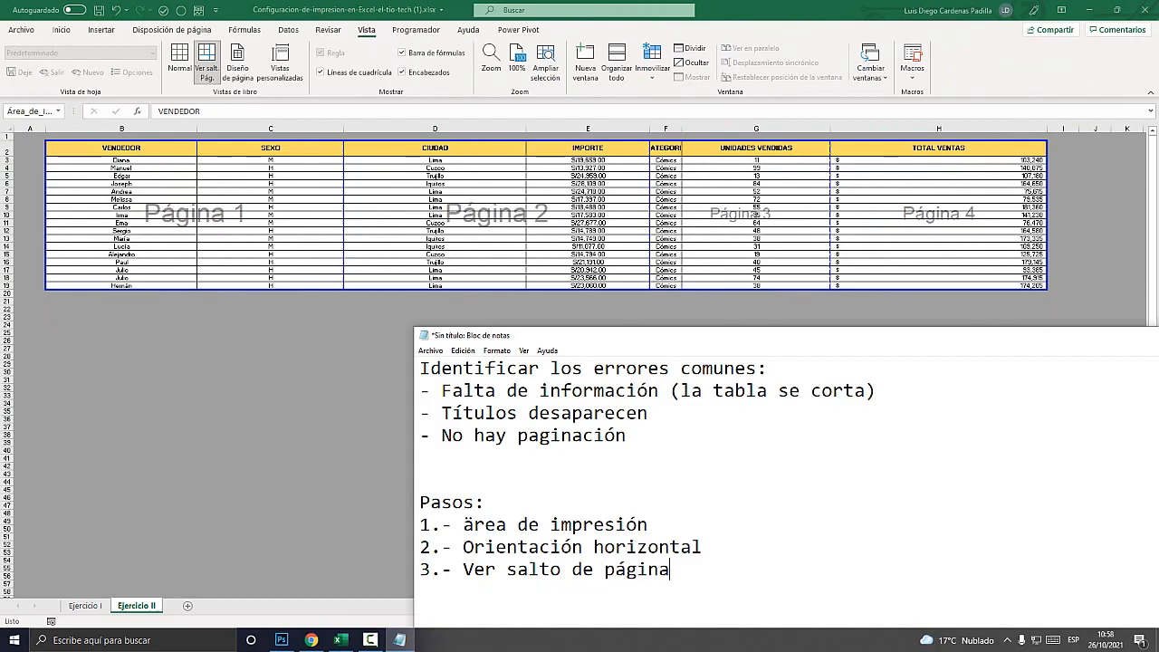
Step: Insert "Disposición de página->" before the print area text in item 1 of the steps list
click(464, 525)
text(D)
text(sición de págion)
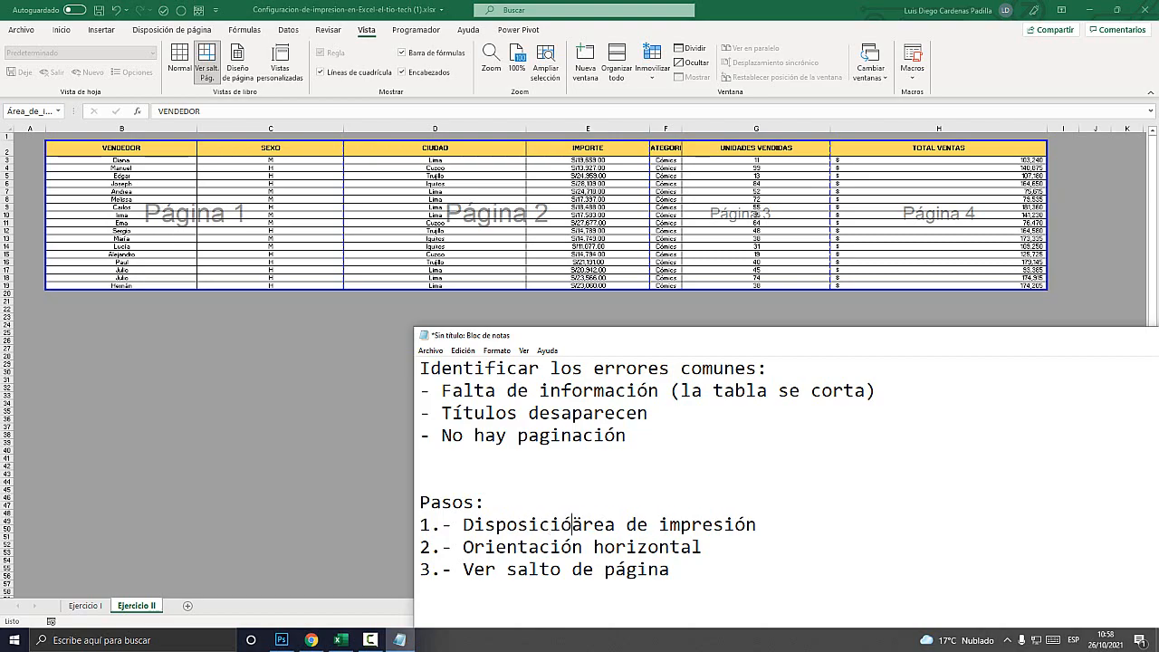
key(BackSpace)
key(BackSpace)
text(na)
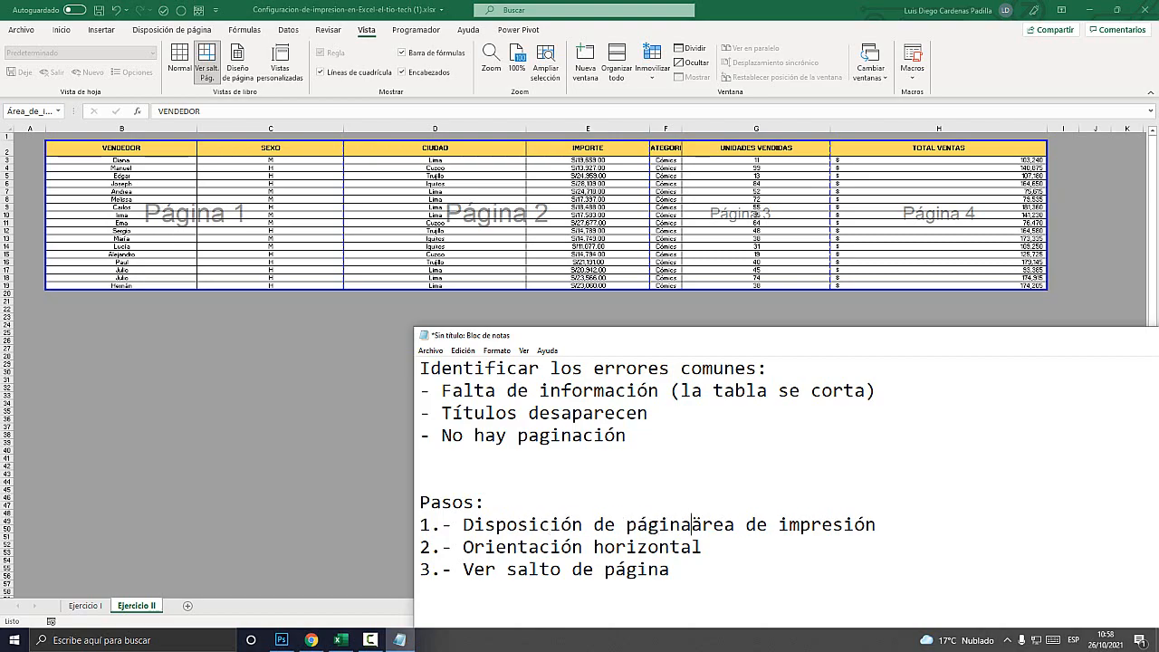
text(->)
Step: Copy the "Disposición de página->" prefix from item 1 and paste it before "Orientación horizontal" in item 2
key(shift+Left)
key(shift+Left)
key(shift+Left)
key(shift+Left)
key(shift+Left)
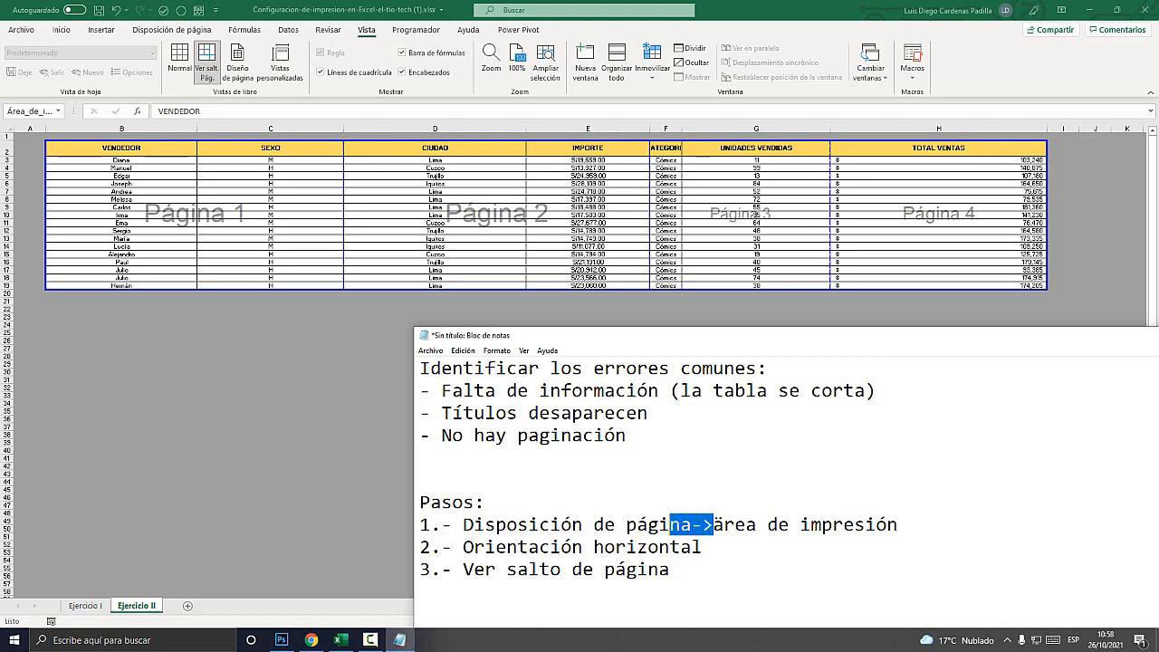
key(shift+Left)
key(shift+Left)
key(shift+Left)
key(shift+Left)
key(shift+Left)
key(shift+Left)
key(shift+Left)
key(shift+Left)
key(shift+Left)
key(shift+Left)
key(shift+Left)
key(shift+Left)
key(shift+Left)
key(shift+Left)
key(shift+Left)
key(shift+Left)
key(shift+Left)
key(shift+Left)
key(ctrl+c)
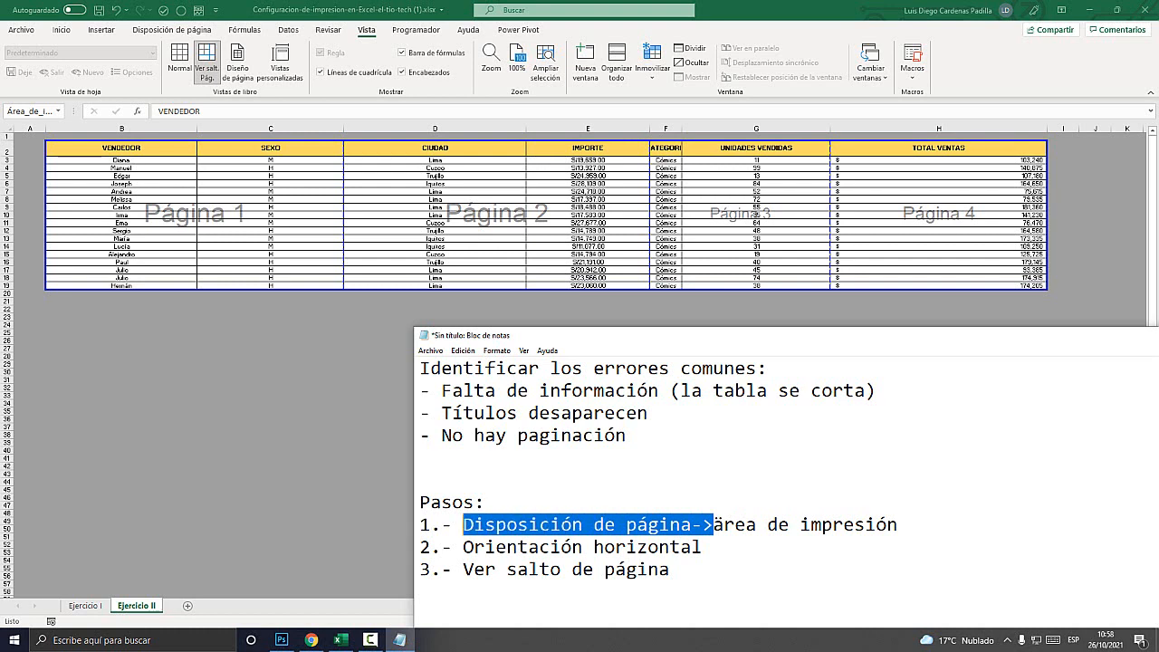
click(441, 547)
key(ctrl+v)
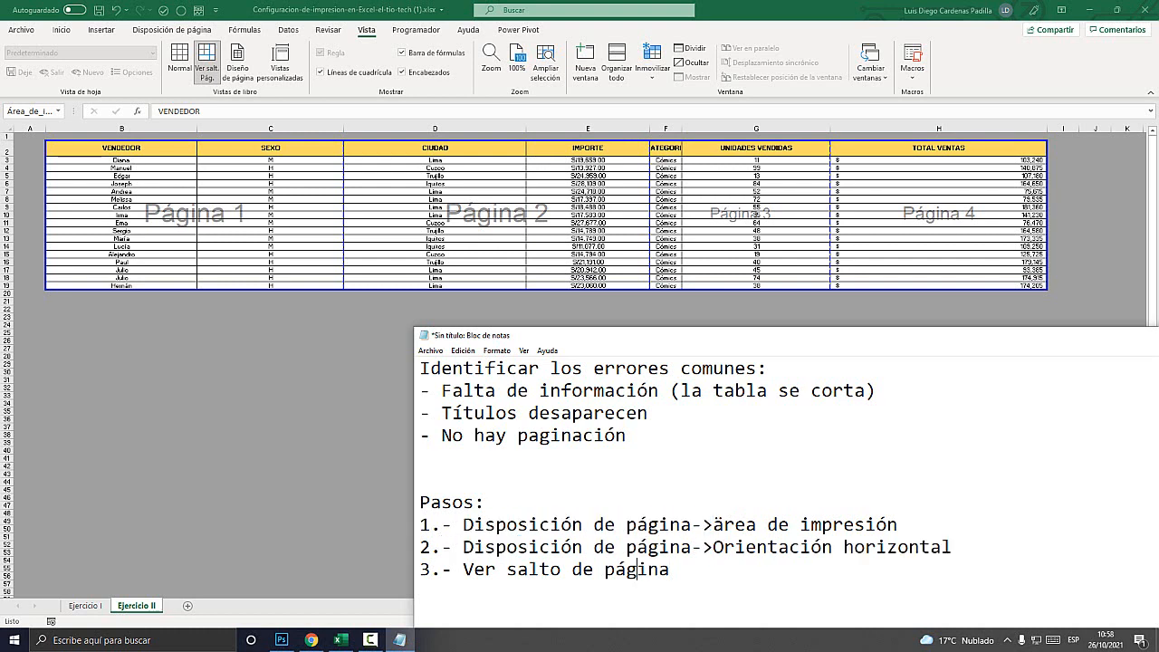
Step: Insert "Vista-> " before "Ver salto de página" in item 3 and move the notes window higher on the screen
text(Vista-)
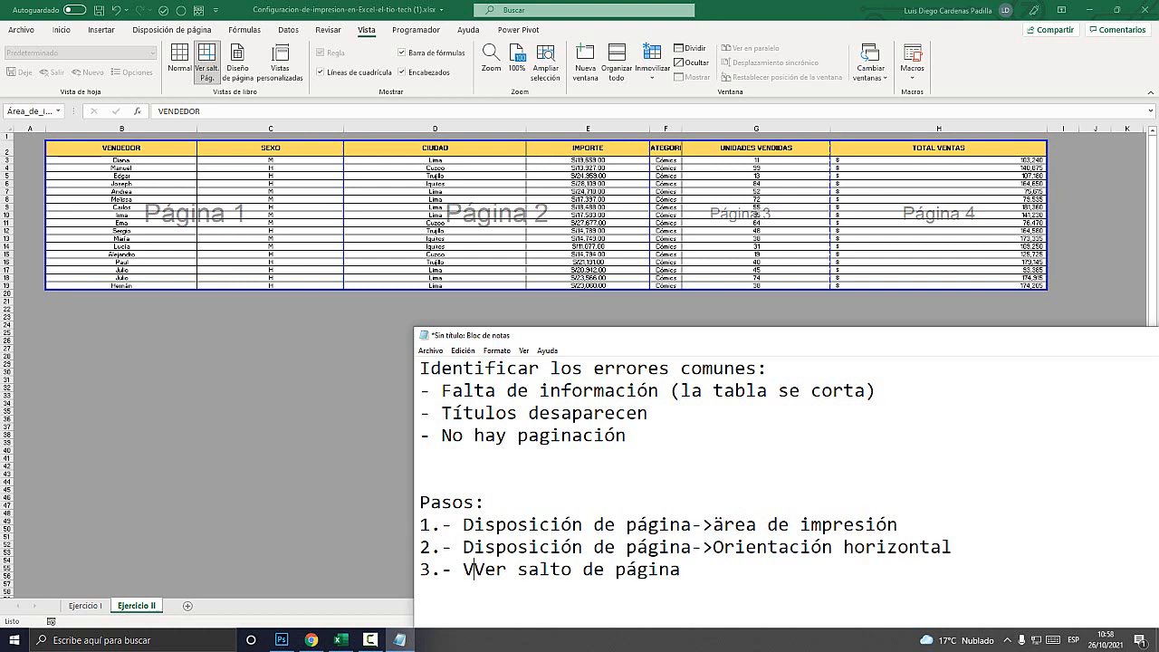
text(>)
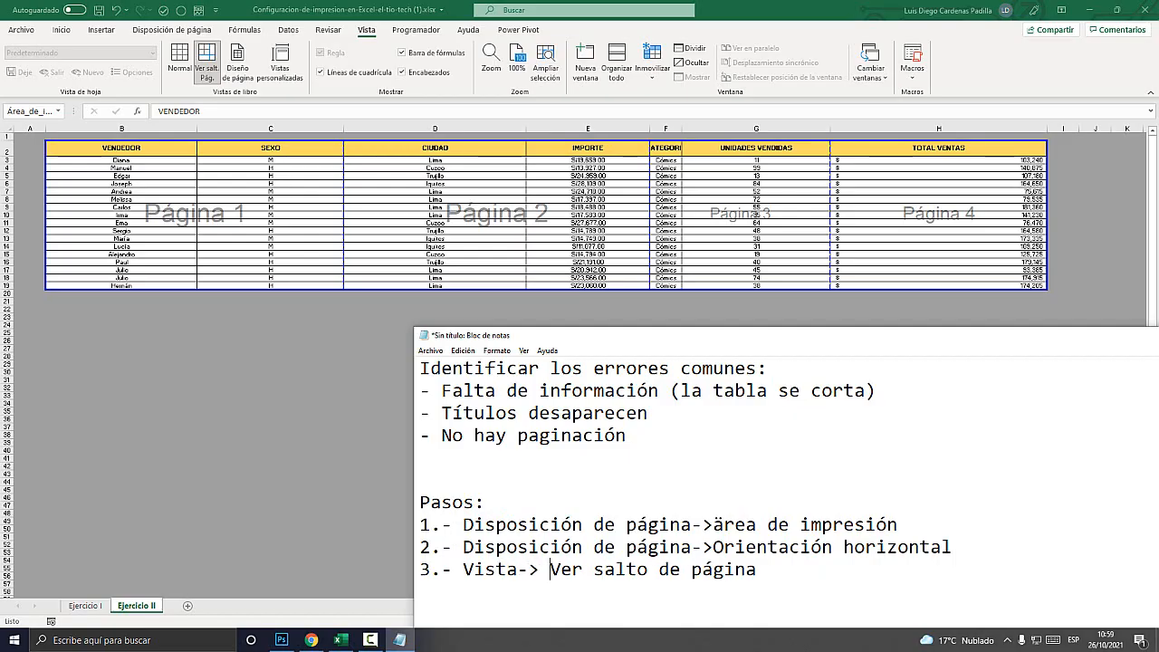
drag(725, 335, 697, 192)
key(shift+Home)
key(shift+Up)
key(shift+Up)
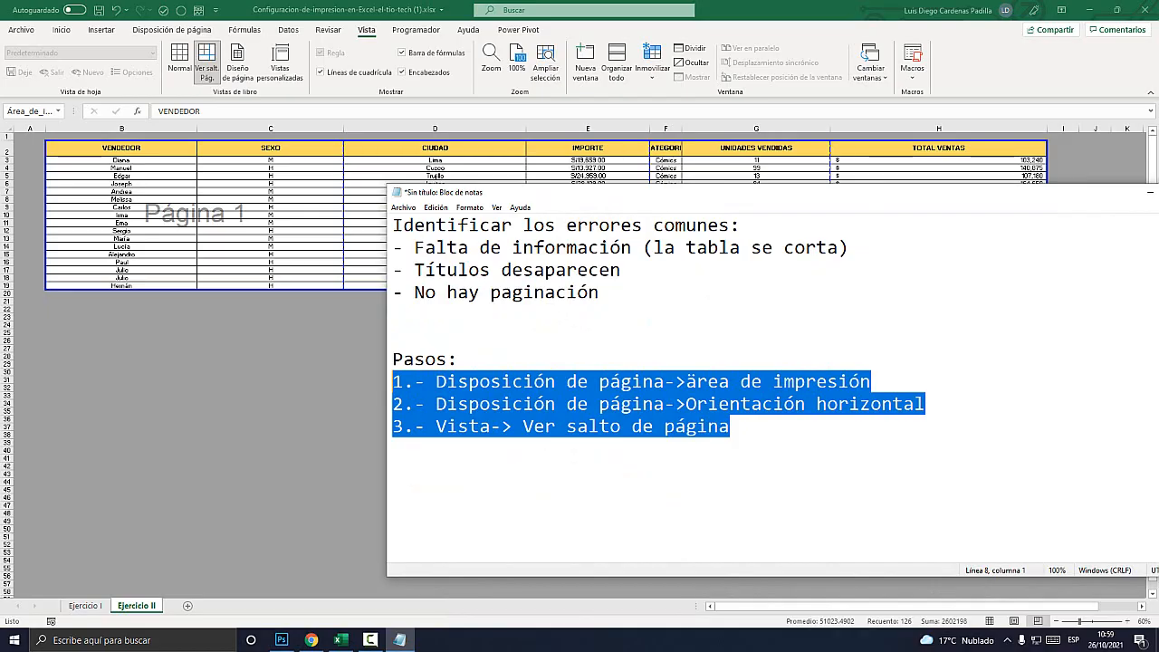
click(653, 383)
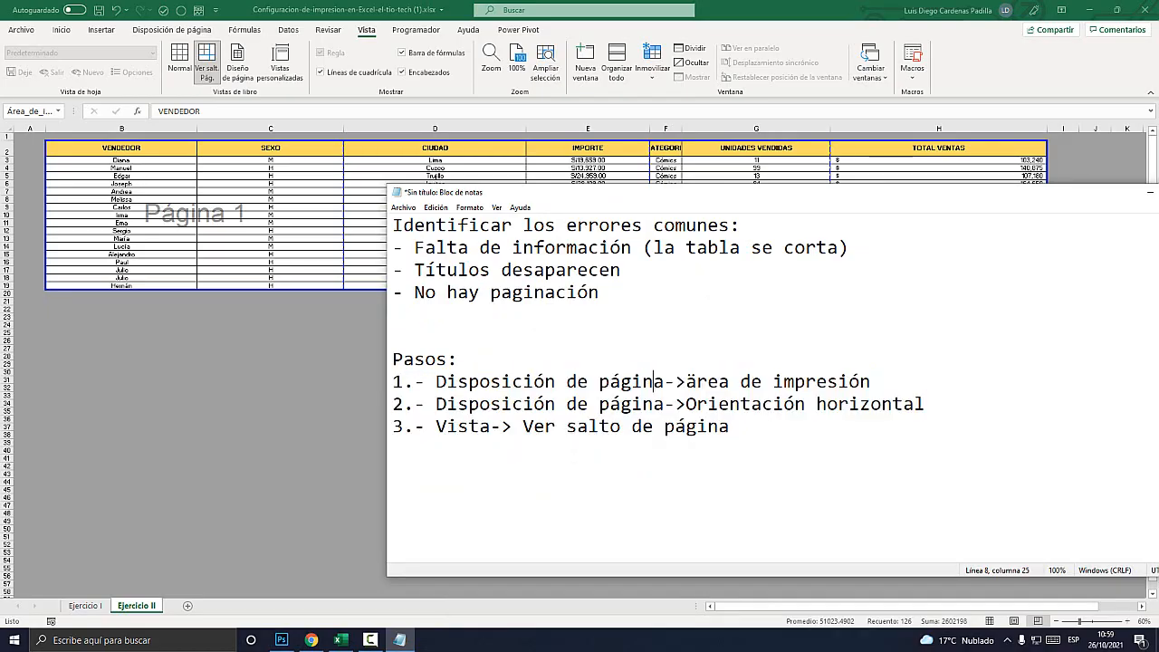
Step: Return to Excel and examine the page break lines across the Ejercicio II table and the page layout options
key(alt+Tab)
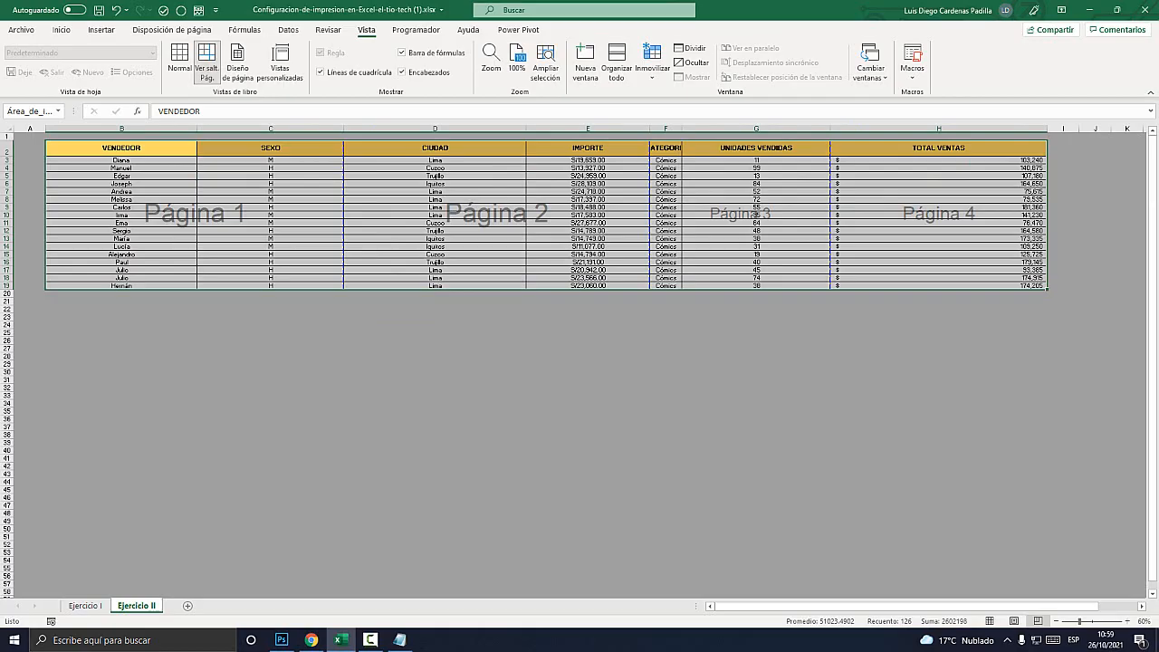
key(super+plus)
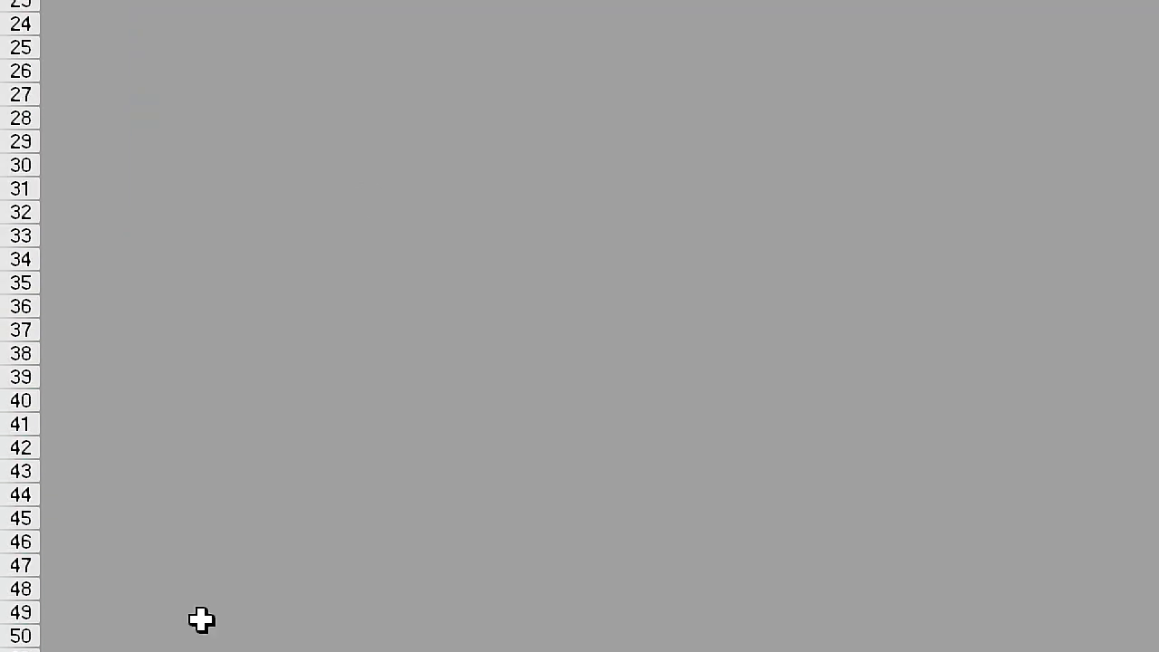
key(super+Escape)
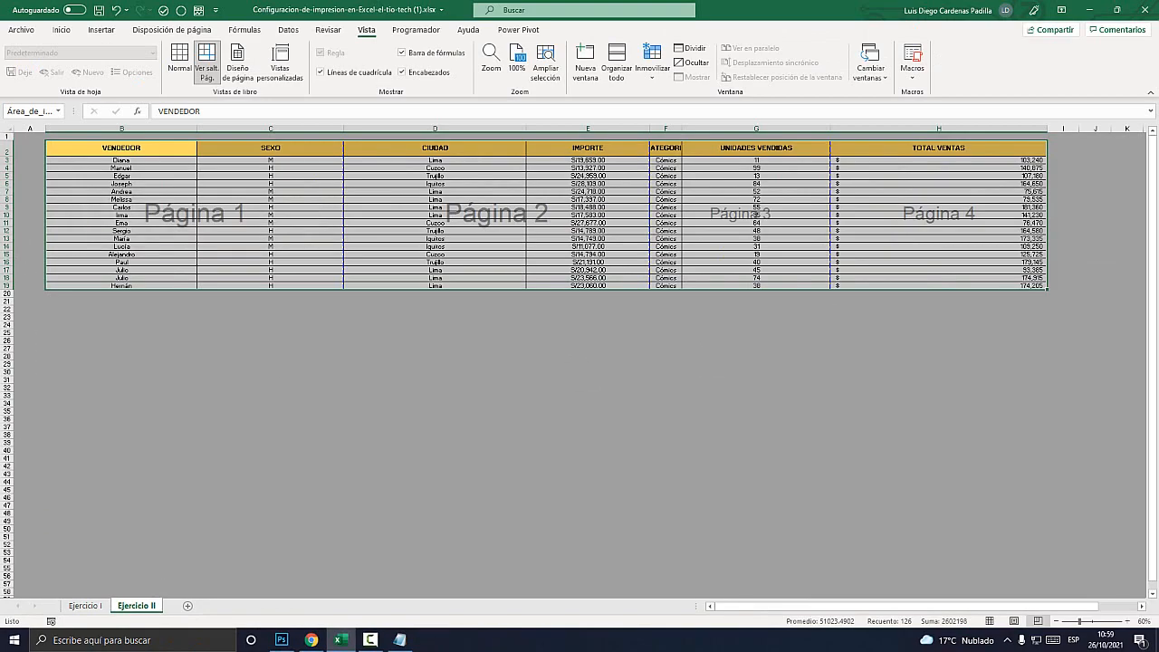
key(super+plus)
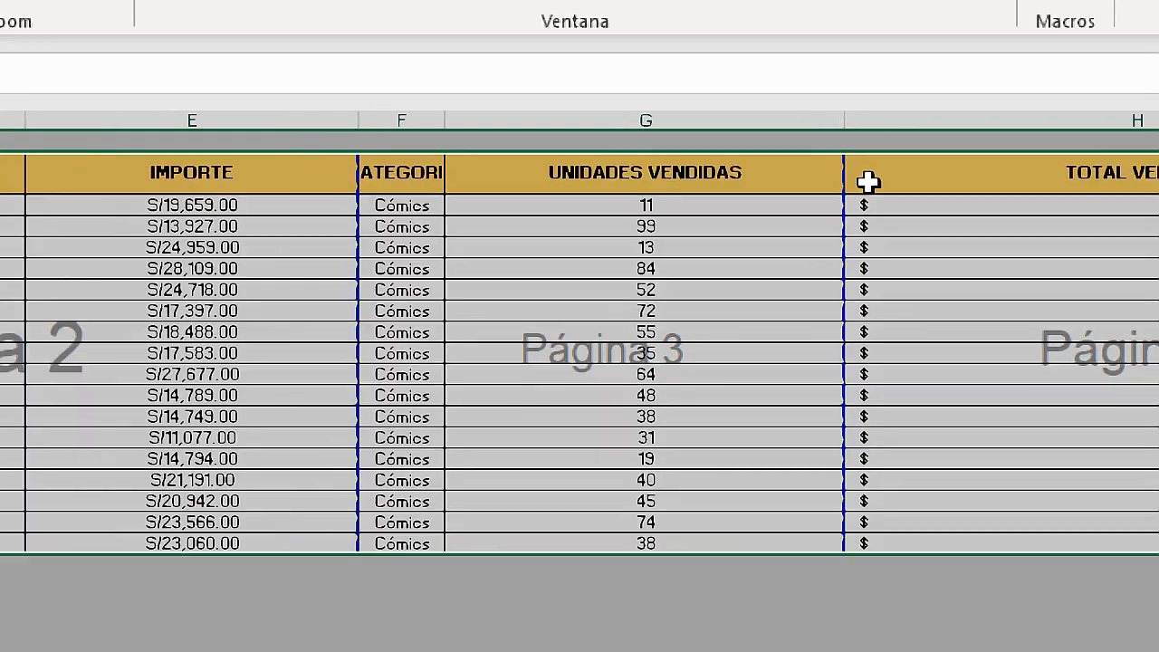
key(super+Escape)
click(171, 29)
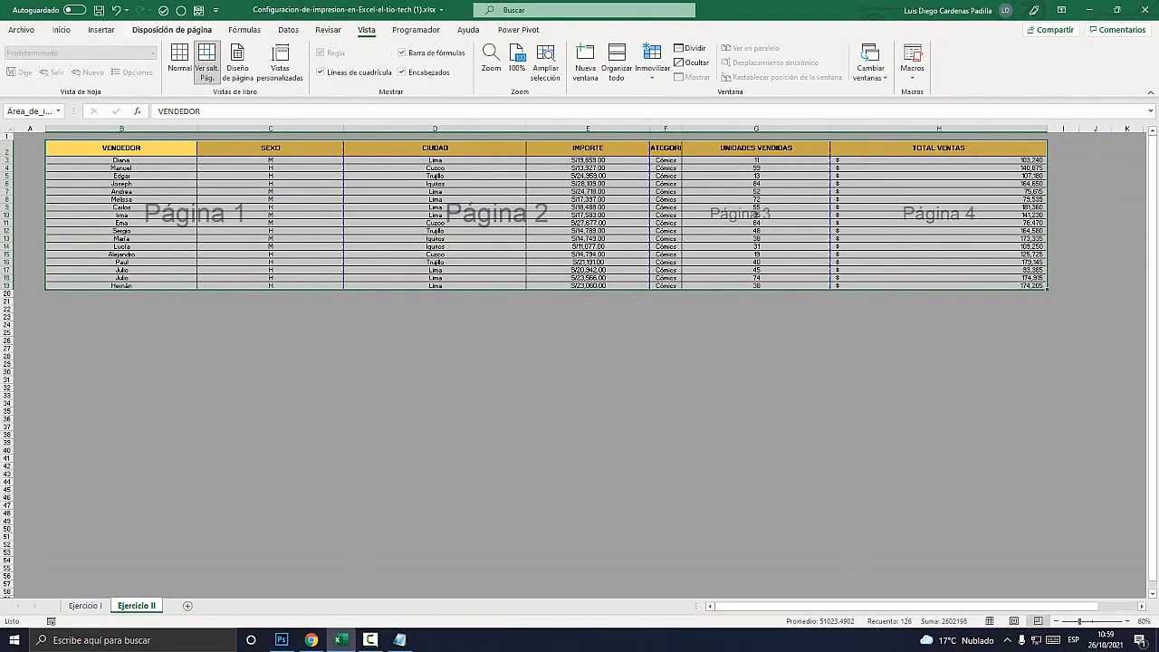
key(super+plus)
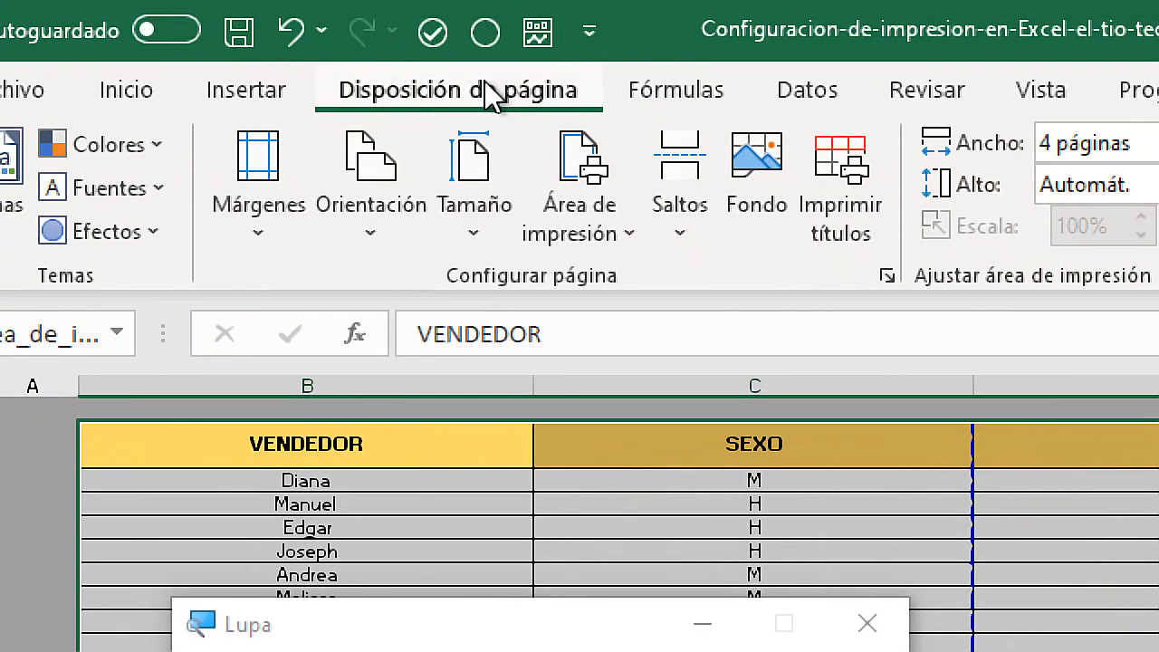
key(super+Escape)
Step: In Bloc de notas, add item "4.- Disposición de página-> ancho y alto automático" by reusing the text of item 2
key(alt+Tab)
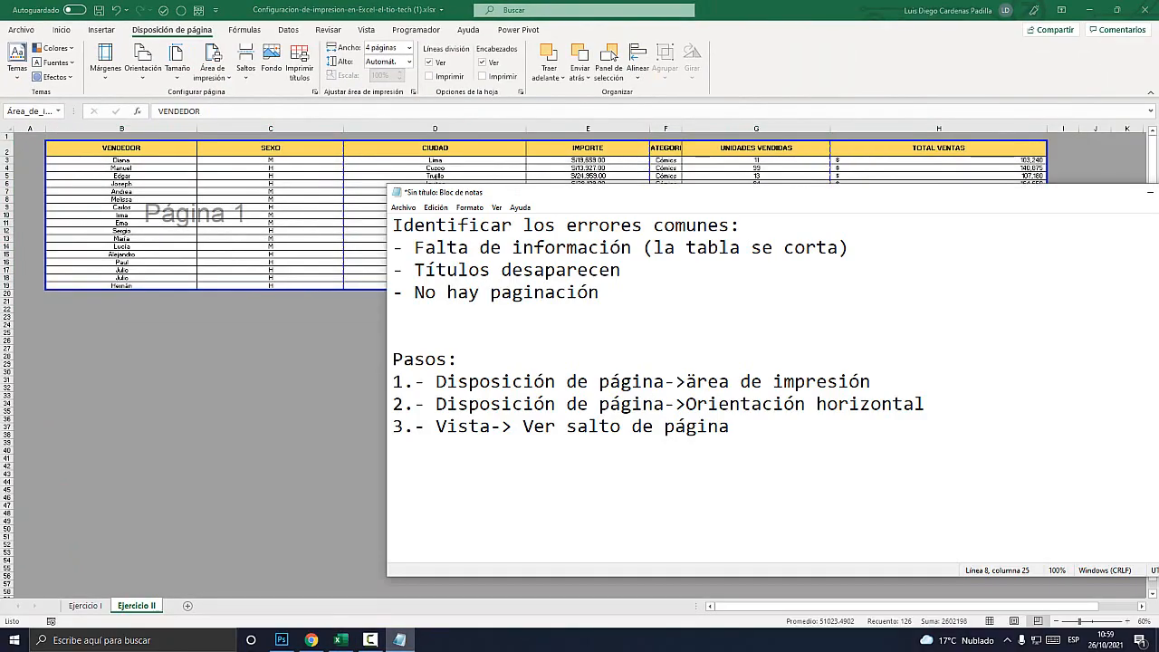
drag(925, 405, 393, 405)
key(ctrl+c)
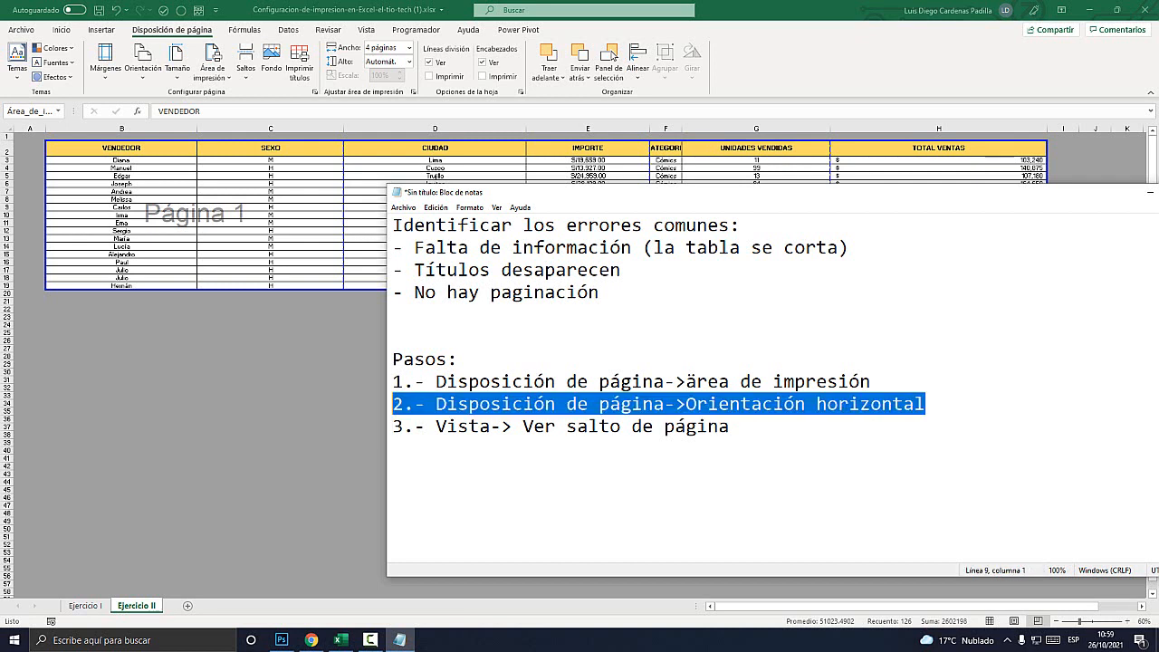
click(731, 427)
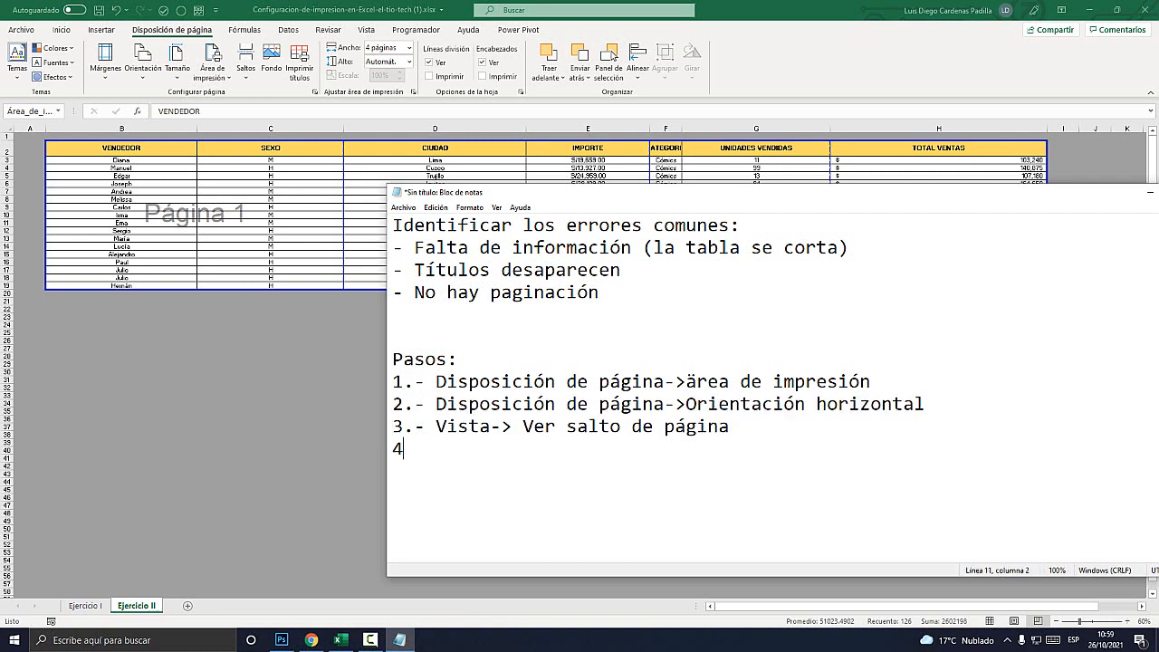
key(ctrl+v)
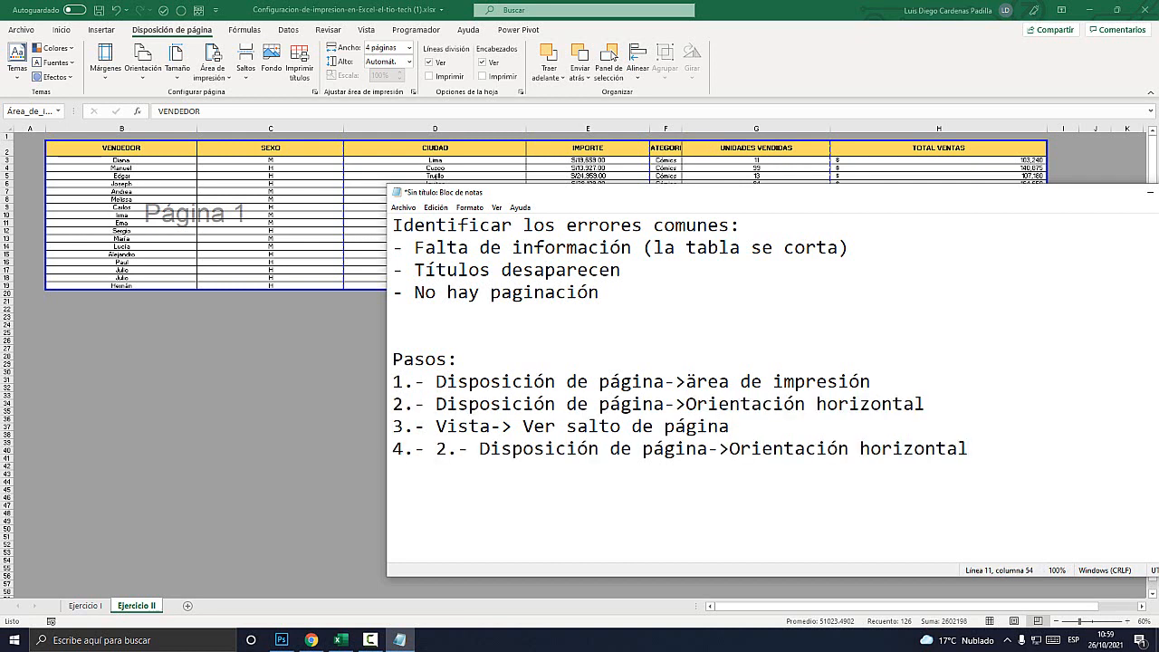
drag(479, 448, 435, 448)
key(BackSpace)
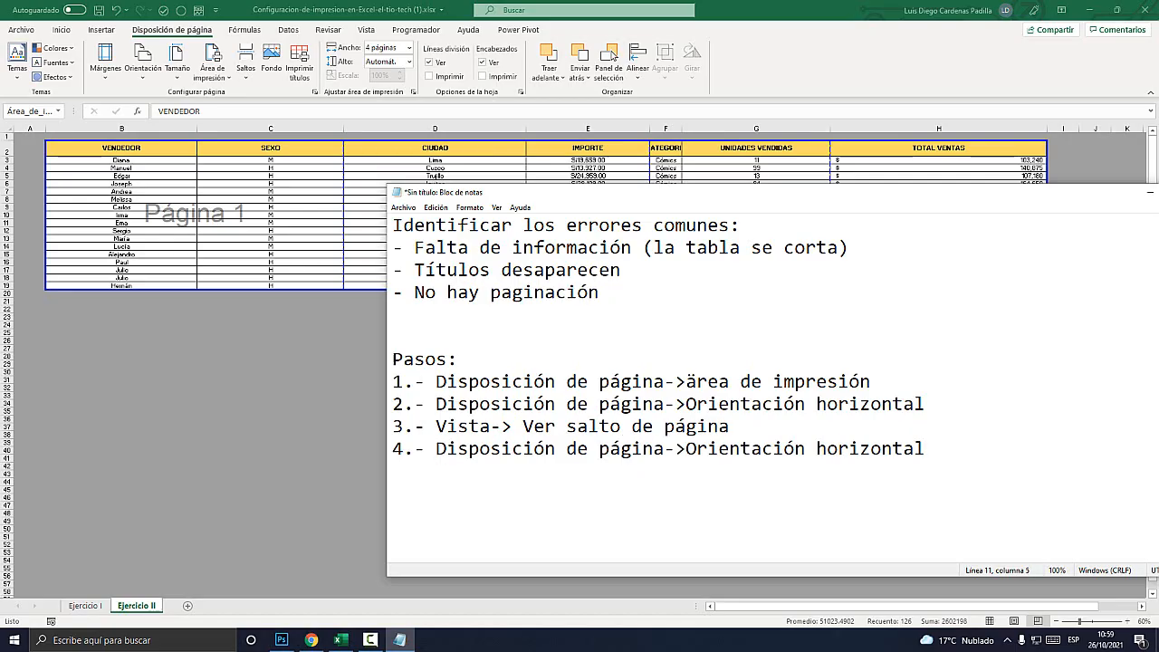
drag(685, 448, 924, 448)
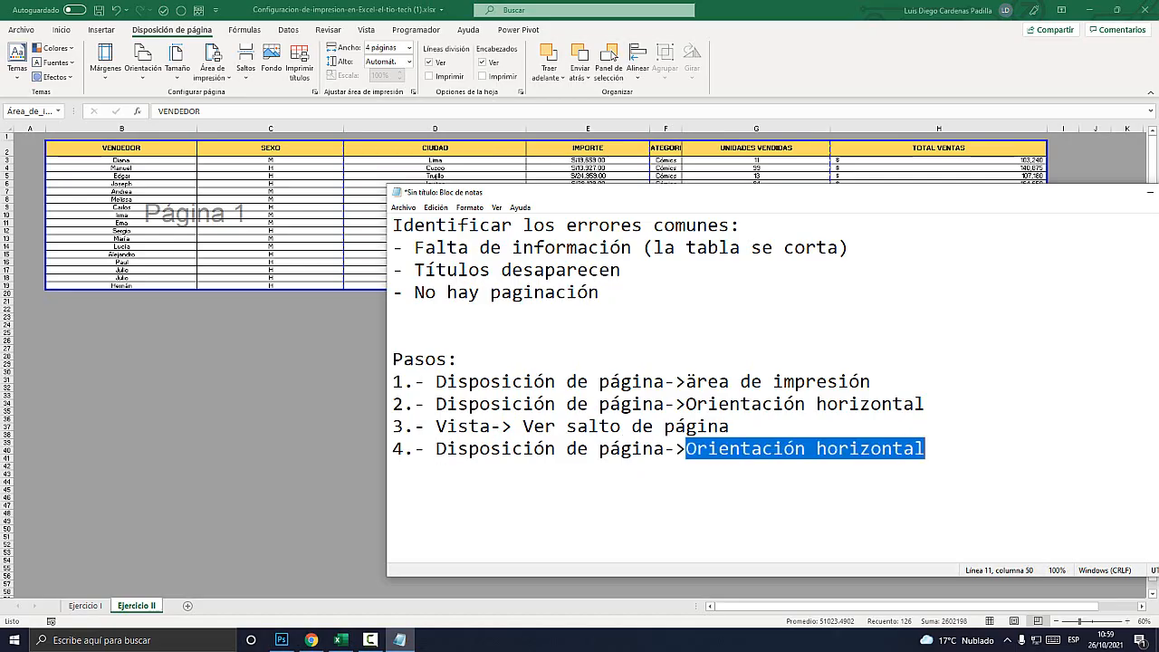
text(ancho y )
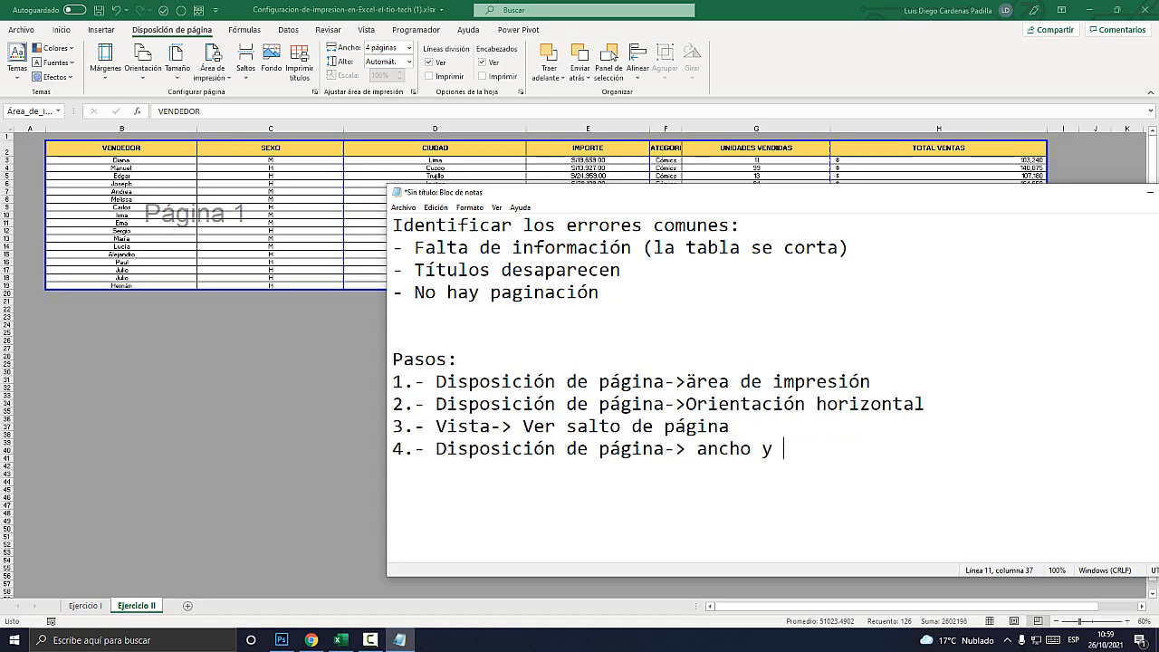
text(alto automático)
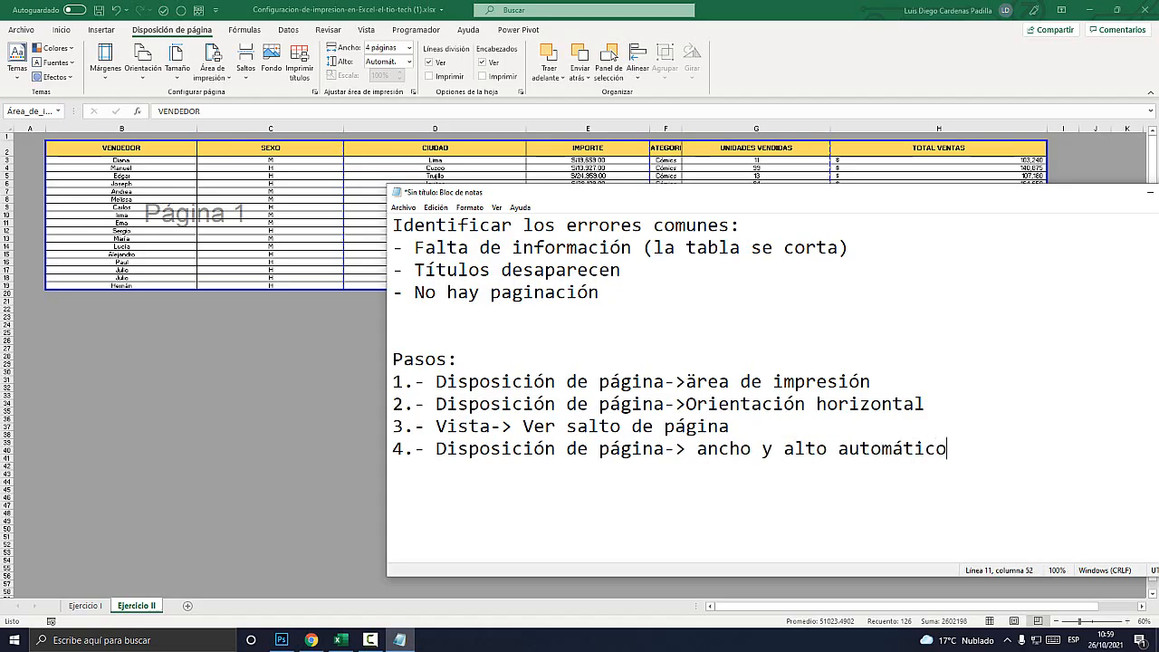
Step: Return to Excel and set both the print width (Ancho) and height (Alto) of Ejercicio II to Automát
key(alt+Tab)
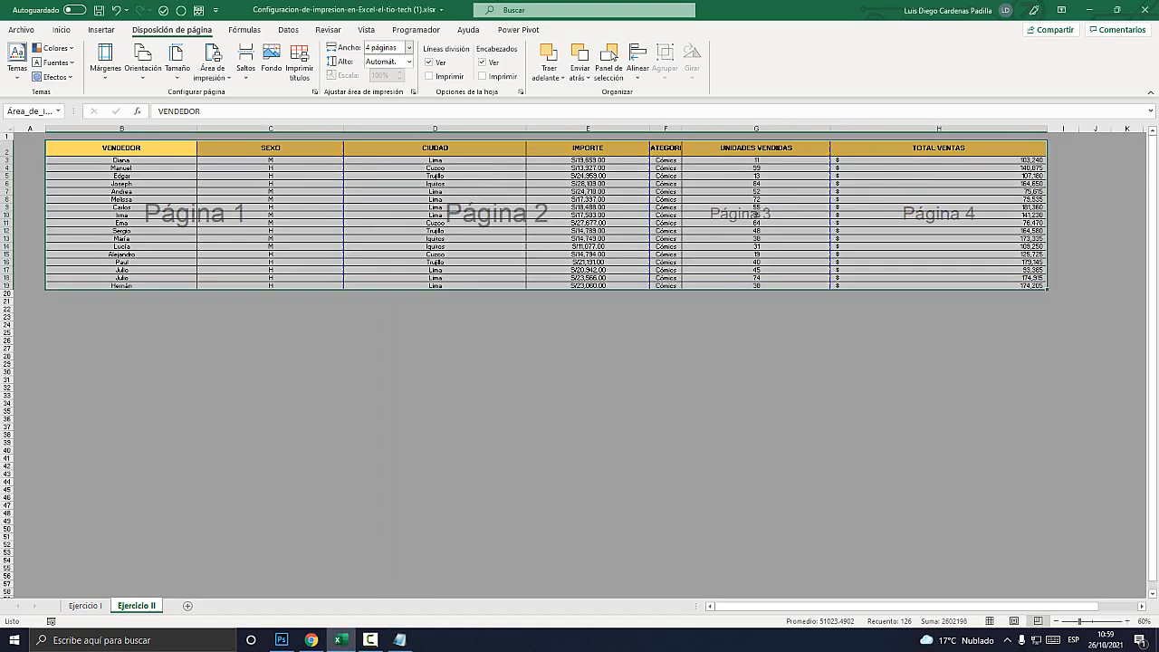
key(super+plus)
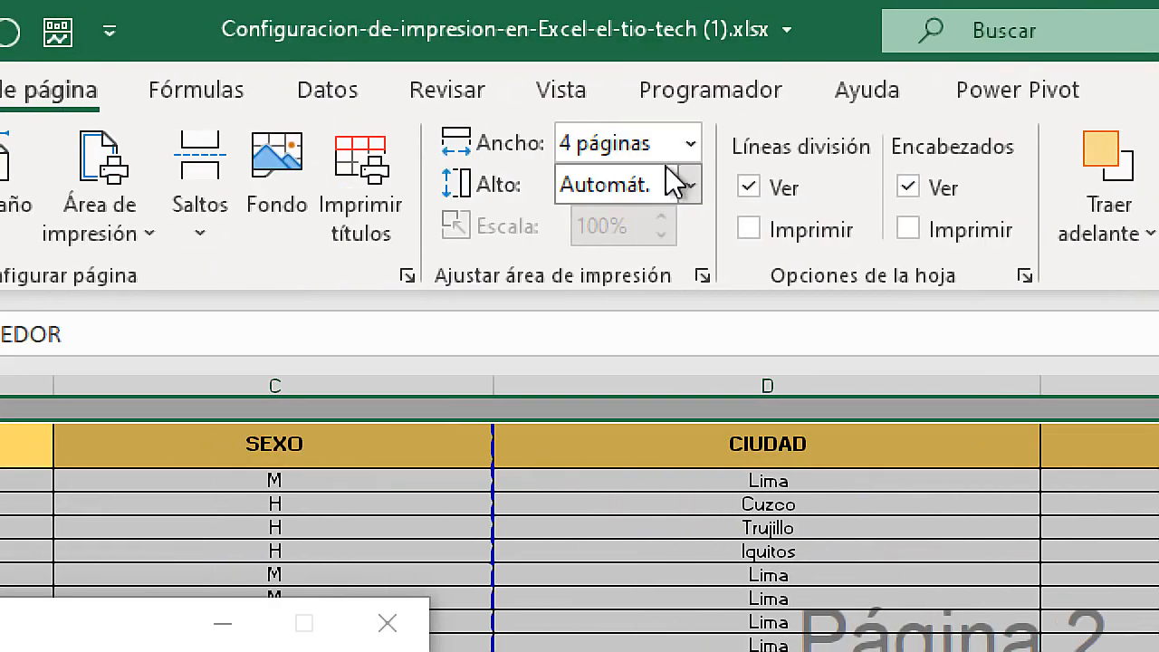
click(691, 143)
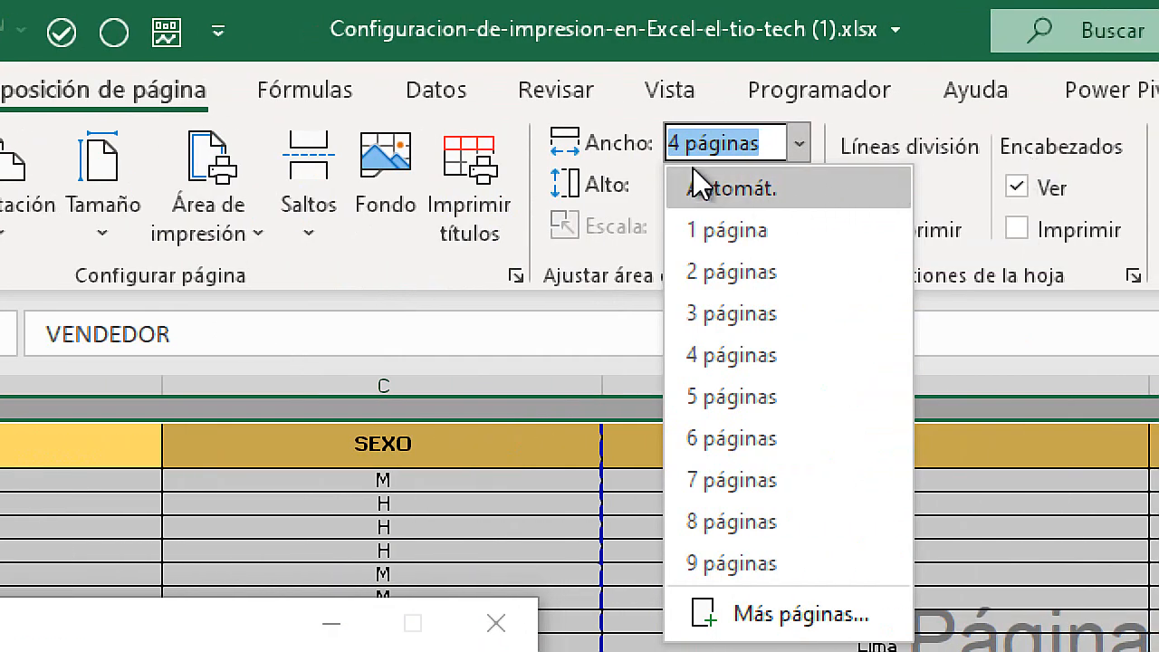
click(737, 185)
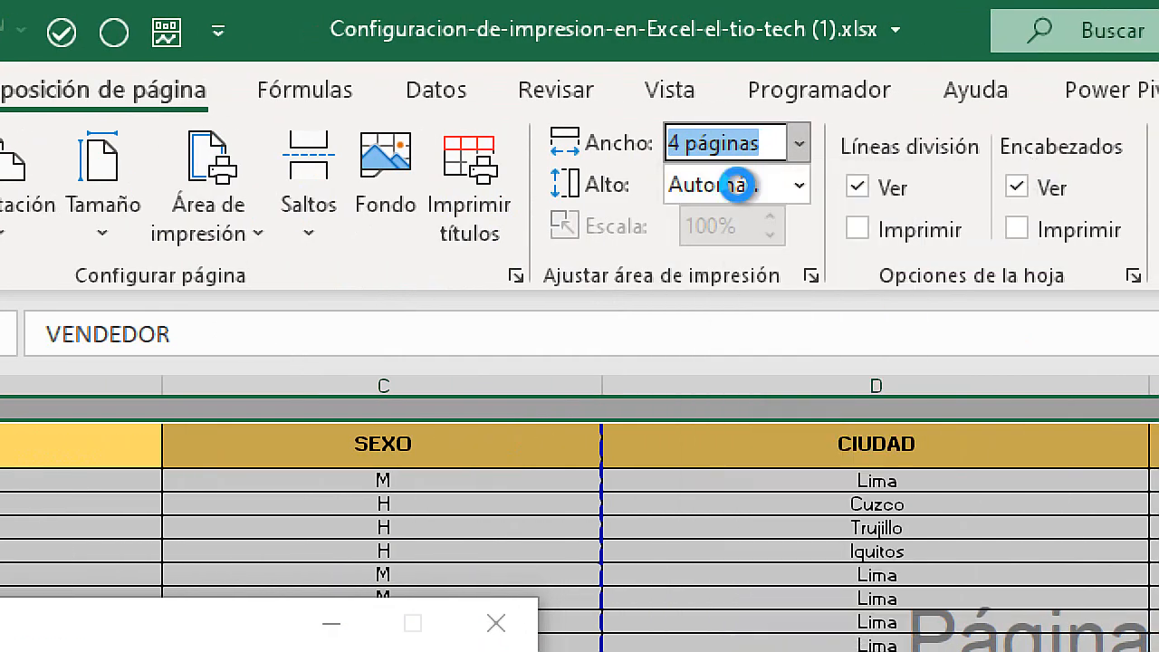
click(798, 186)
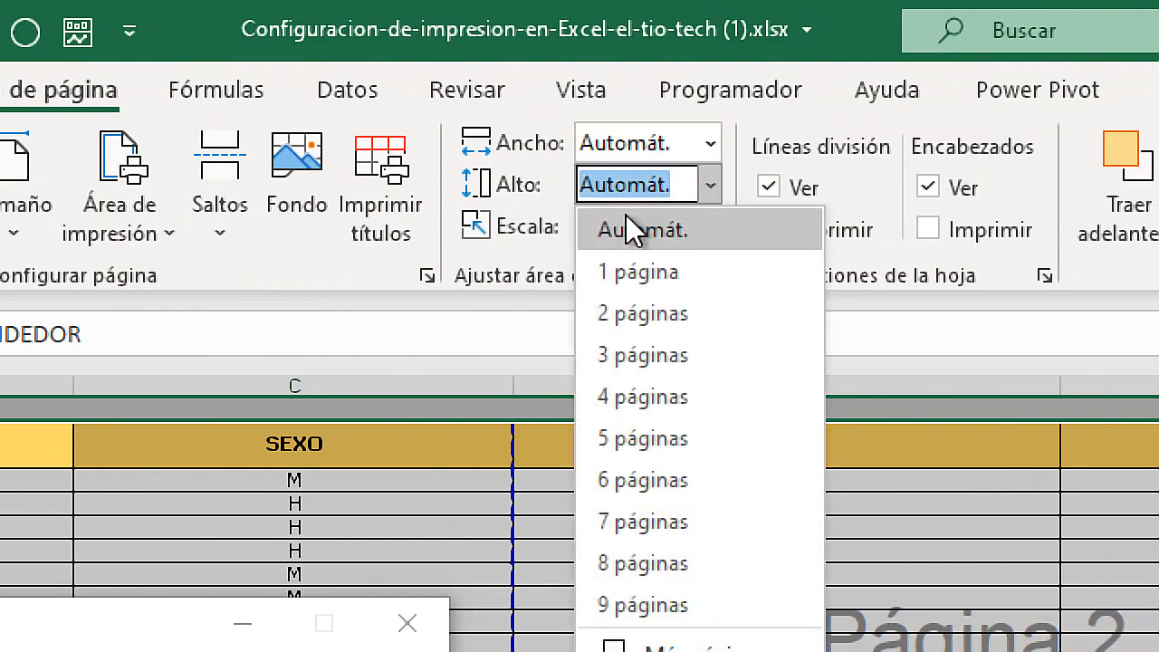
click(647, 236)
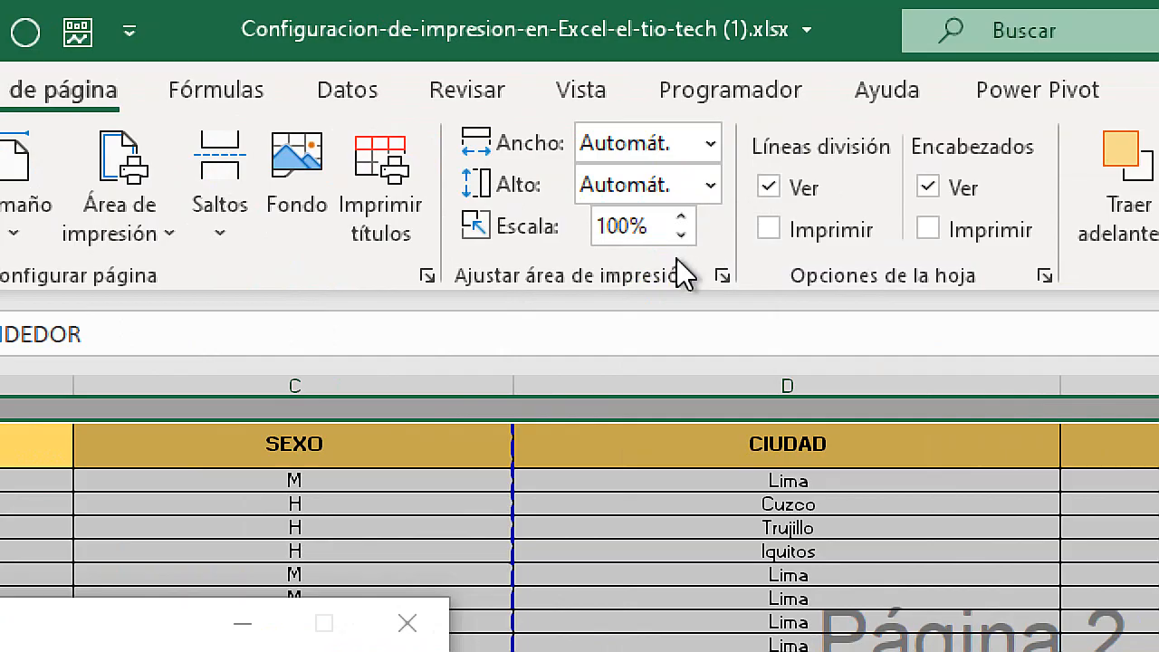
click(645, 226)
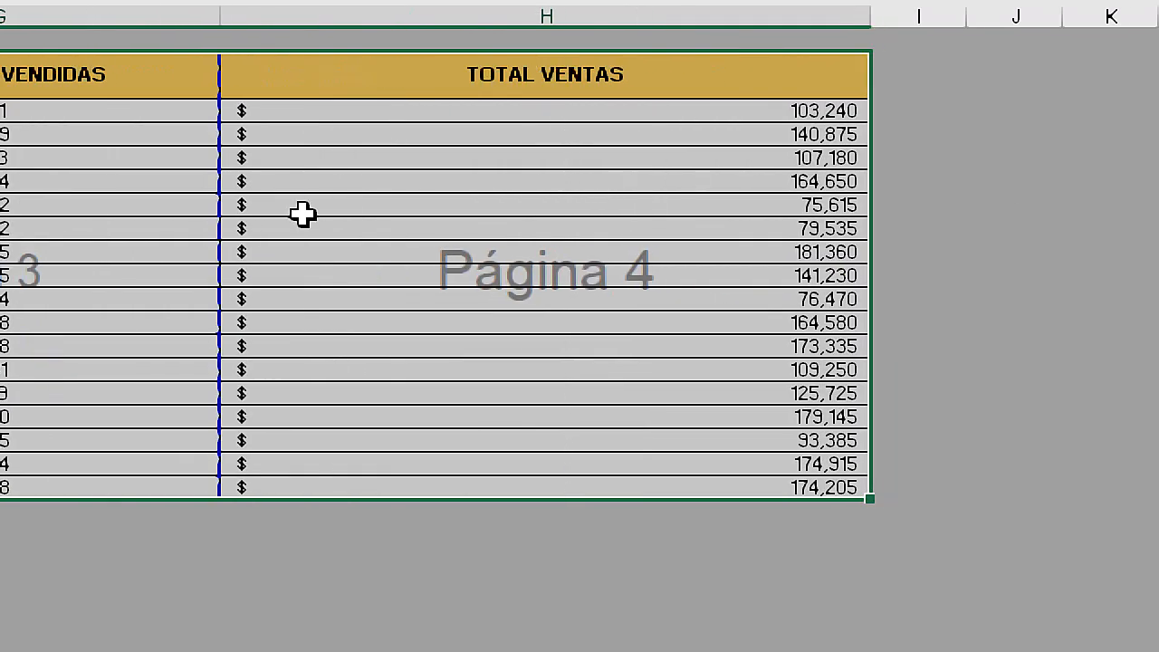
Step: Move Ejercicio II's vertical page breaks to the table's outer edge after column H and check the print preview
drag(215, 217, 923, 217)
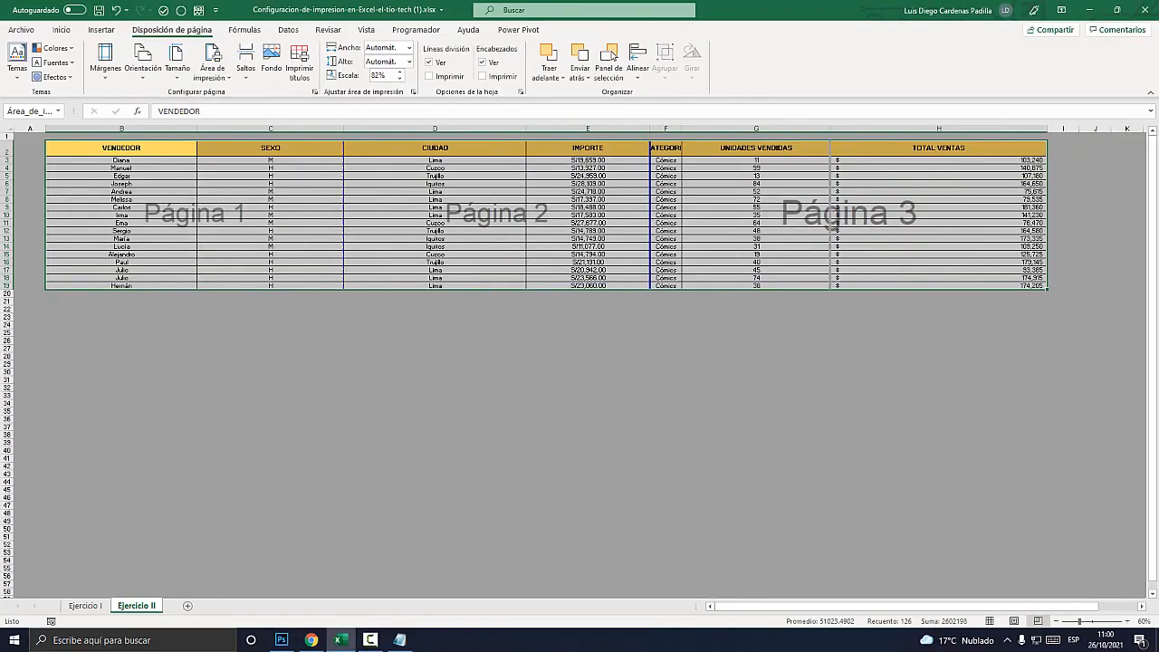
drag(830, 218, 1047, 217)
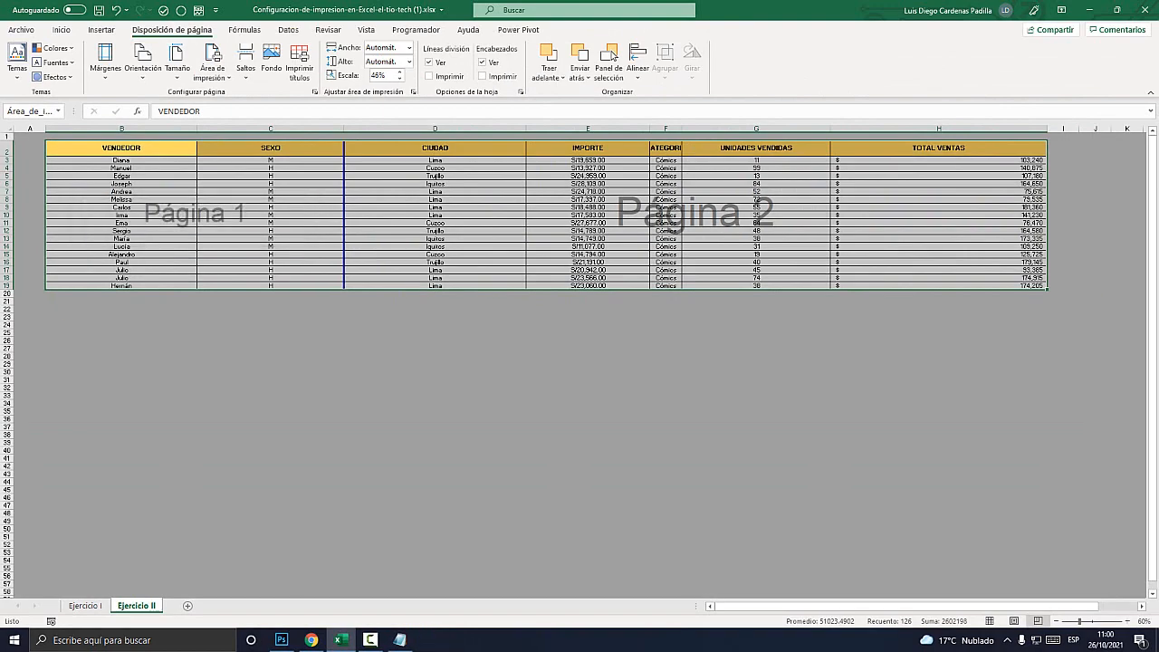
drag(344, 218, 1047, 218)
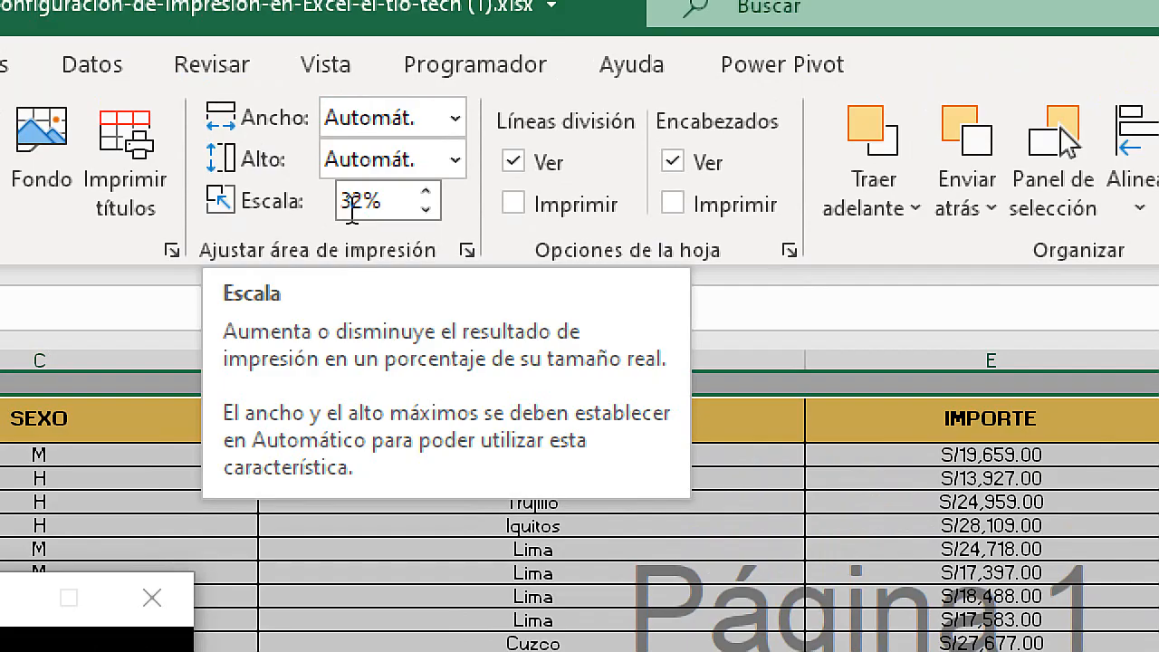
click(381, 201)
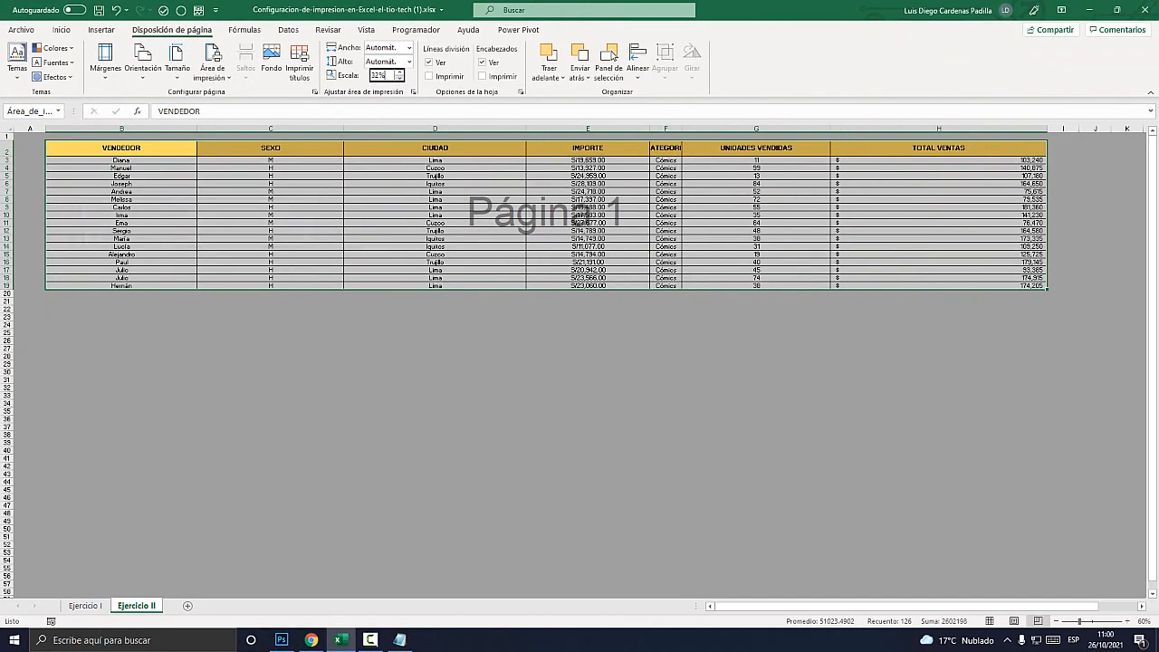
click(516, 230)
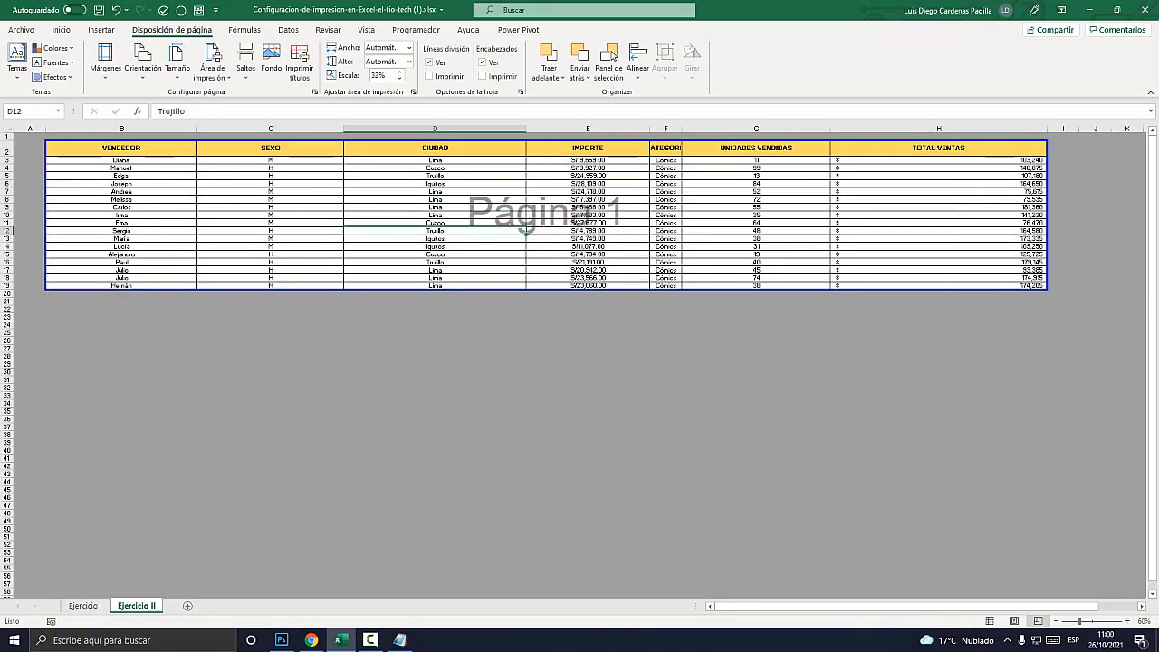
key(ctrl+p)
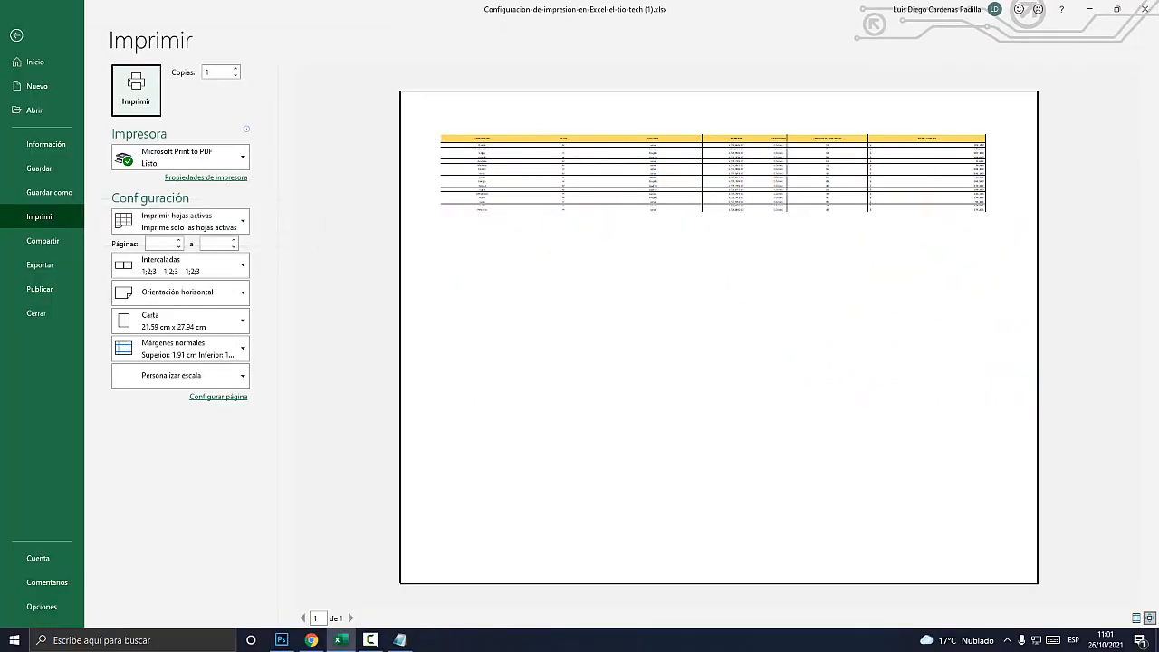
key(Escape)
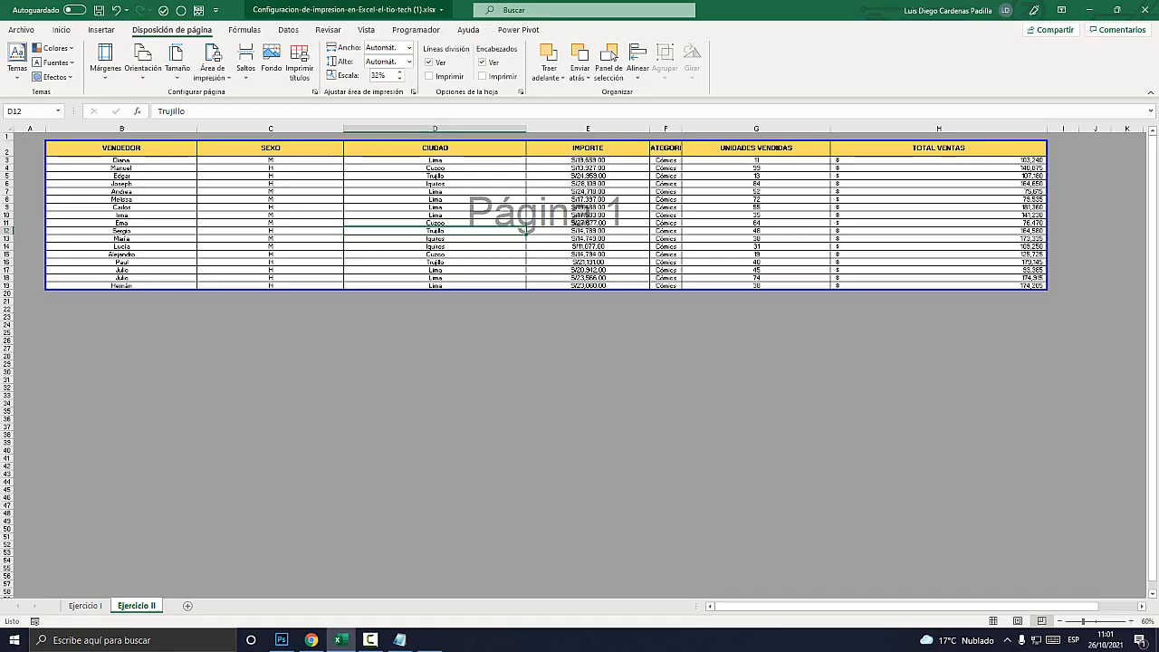
Step: In the print titles settings, set row 2 ($2:$2) as the row to repeat at the top of each page
key(super+plus)
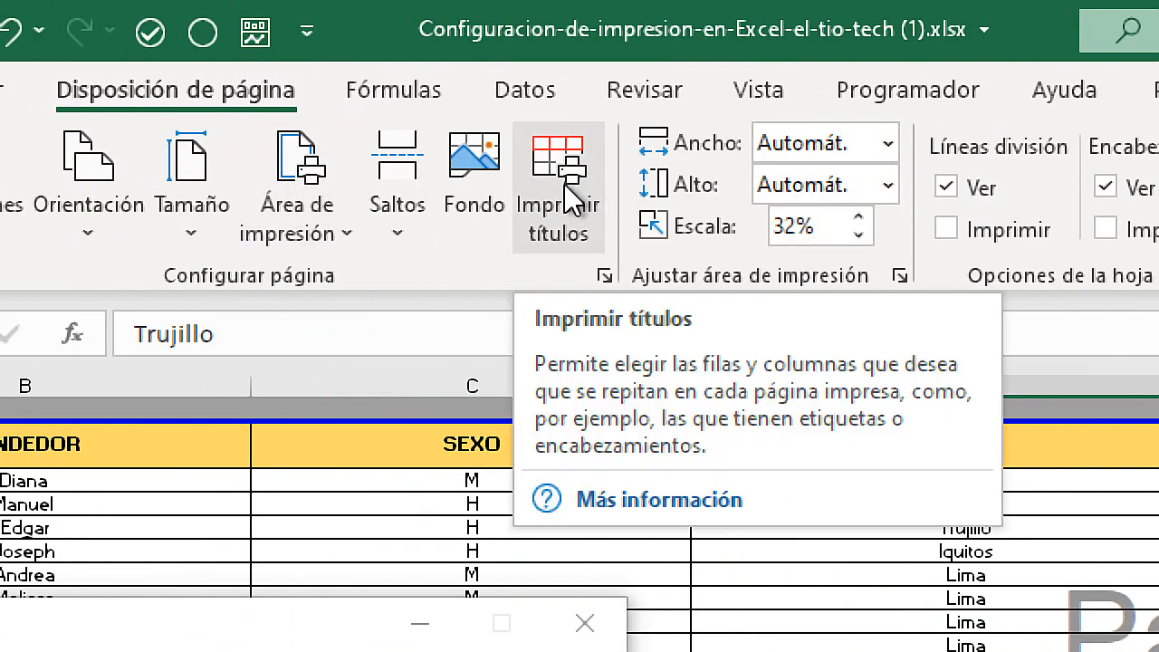
click(565, 187)
key(super+Escape)
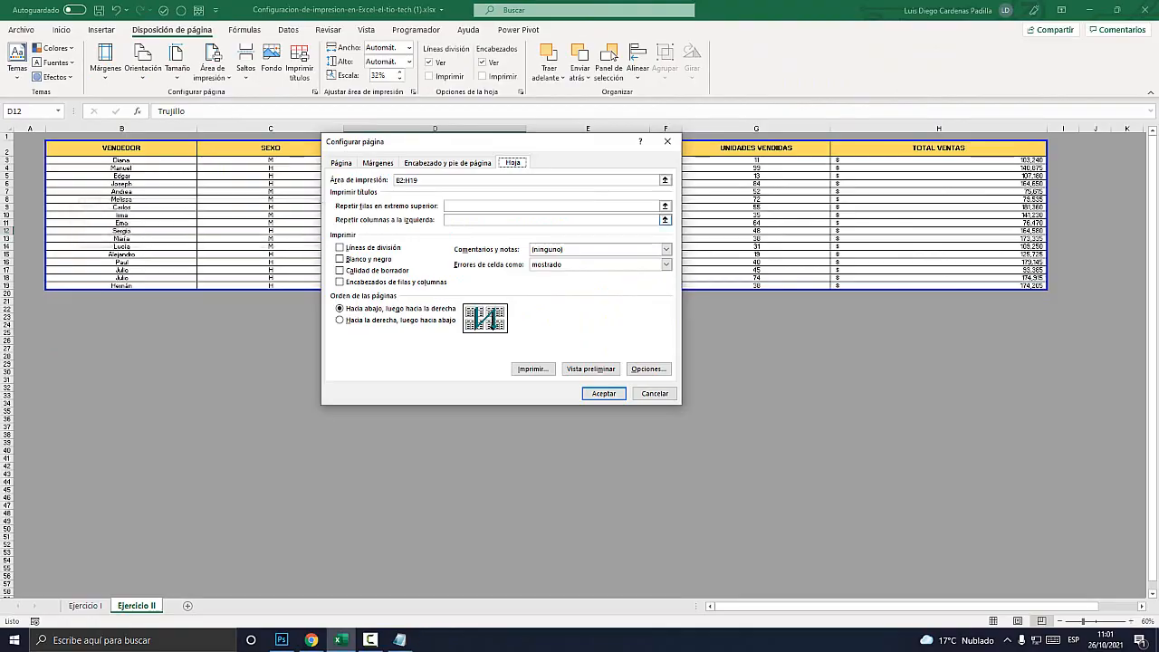
key(super+plus)
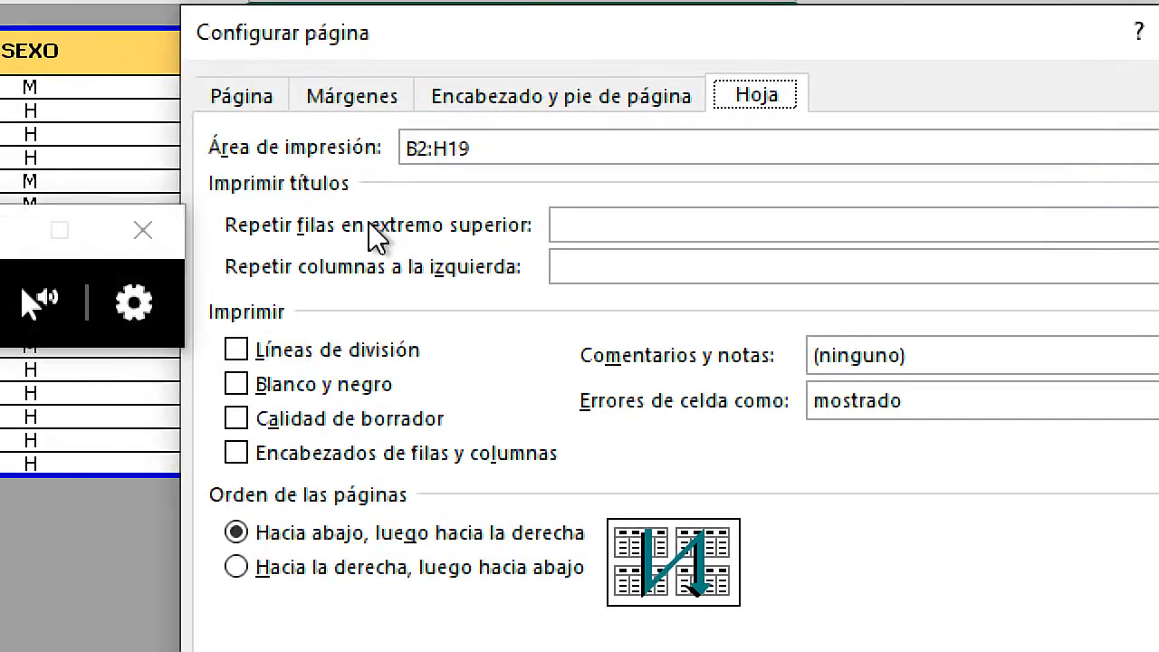
click(454, 204)
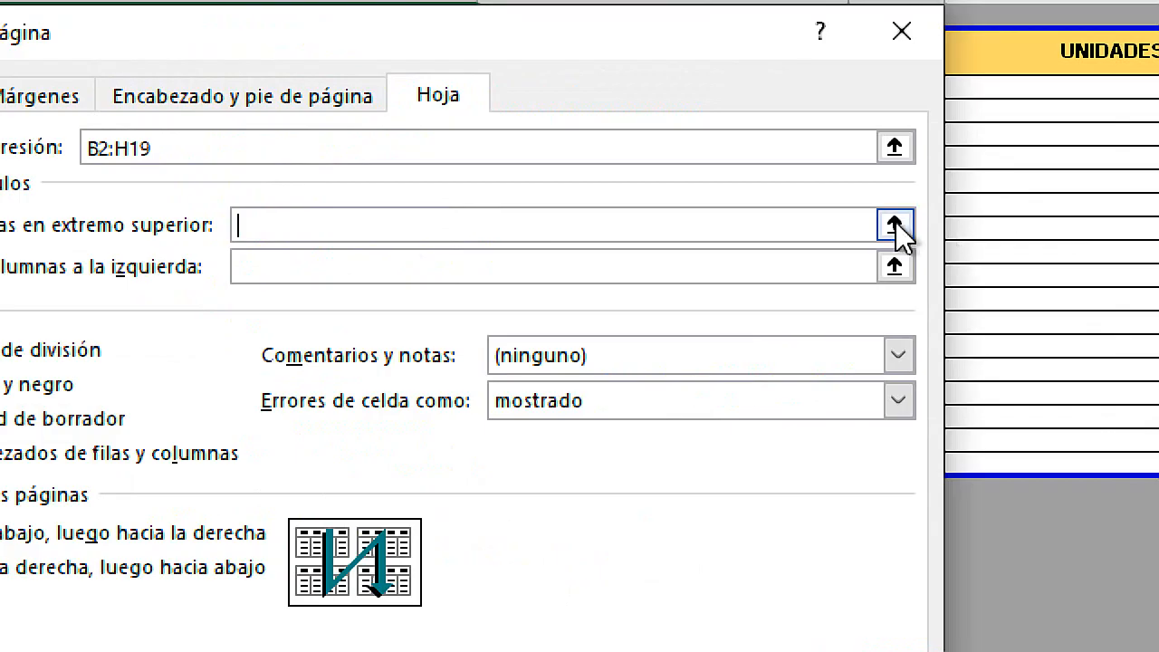
click(894, 226)
key(super+Escape)
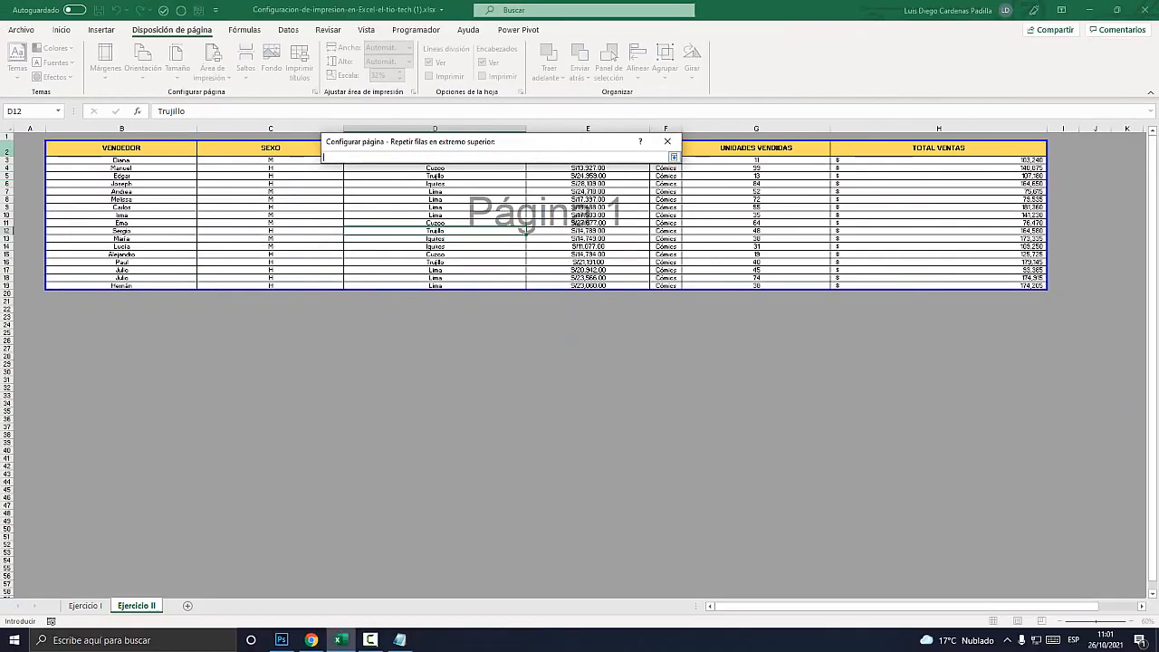
click(7, 152)
drag(525, 142, 528, 240)
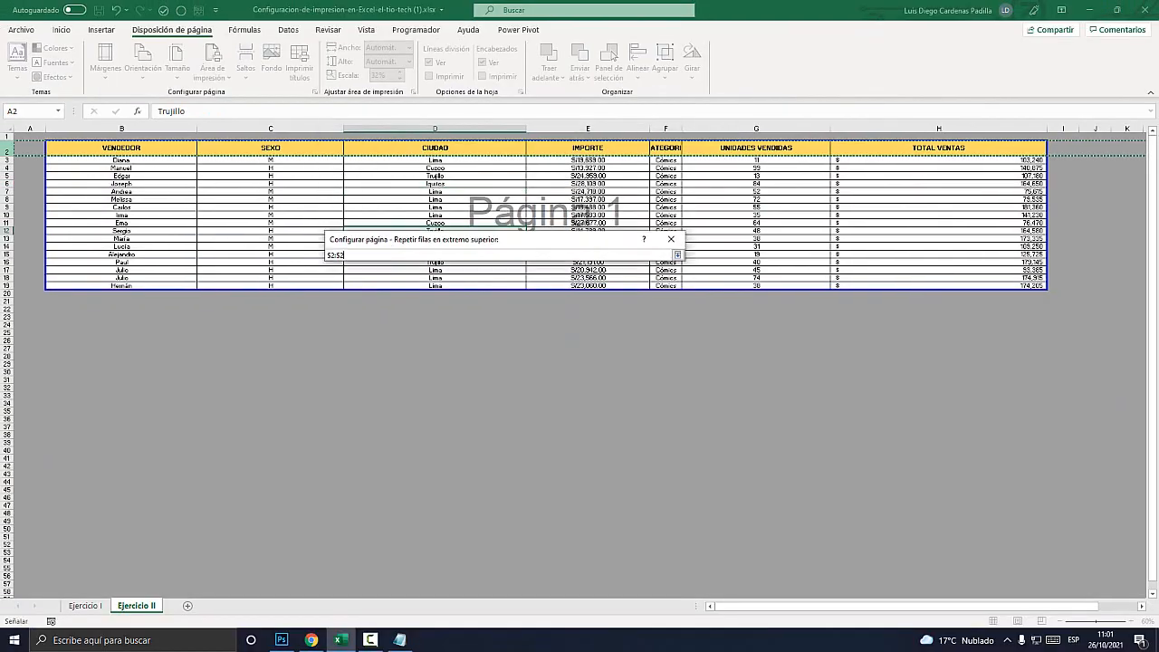
key(super+plus)
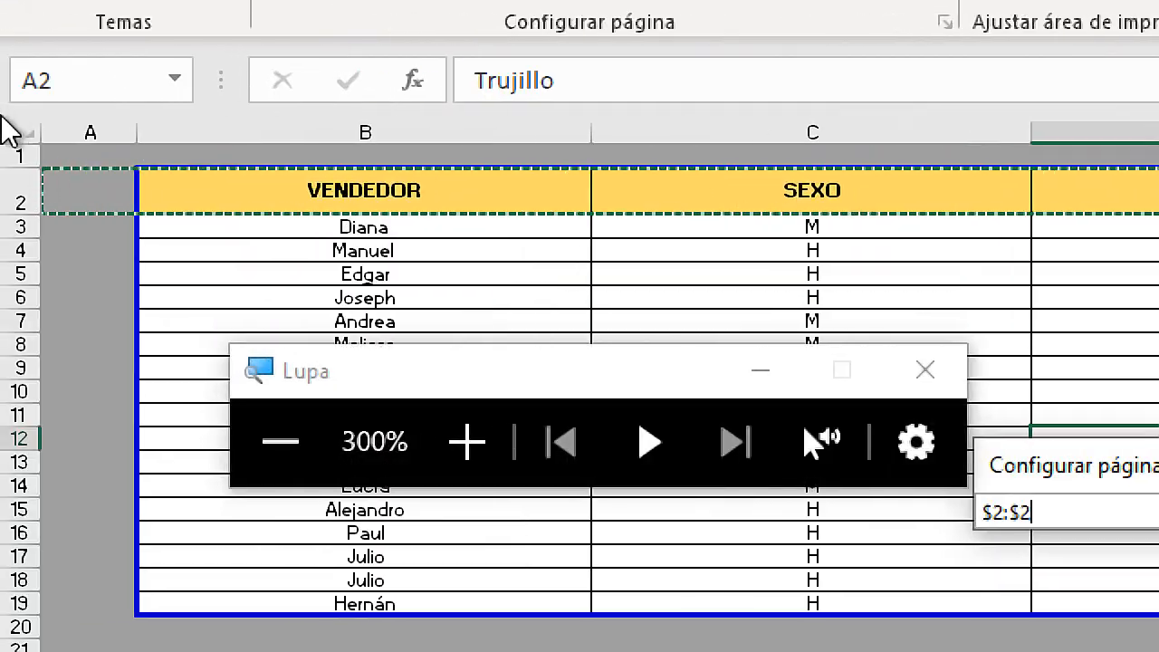
key(super+Escape)
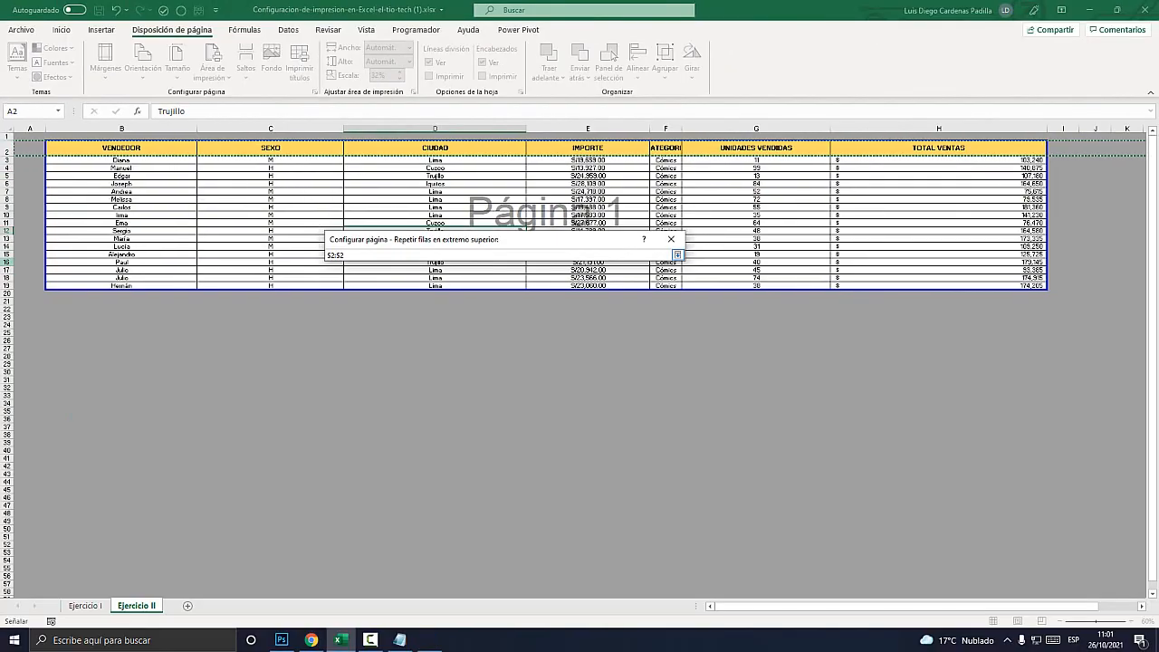
key(super+plus)
click(680, 254)
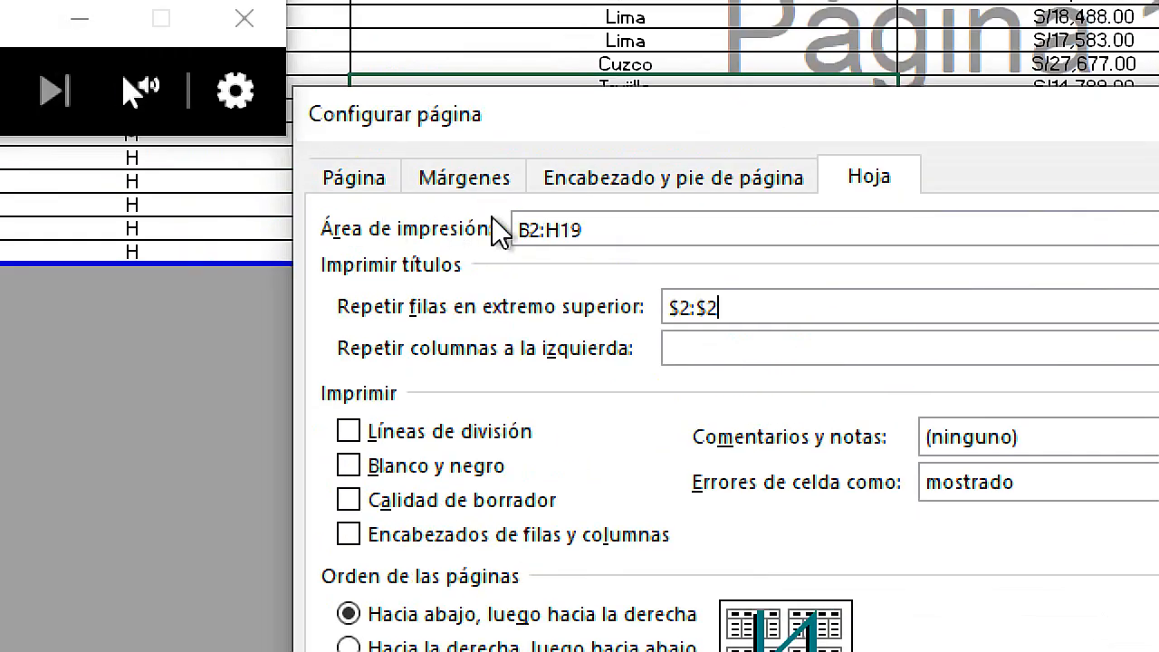
Step: Add a custom page header with "&[Página] de &[Páginas]" in its Sección derecha and accept the page setup
click(685, 191)
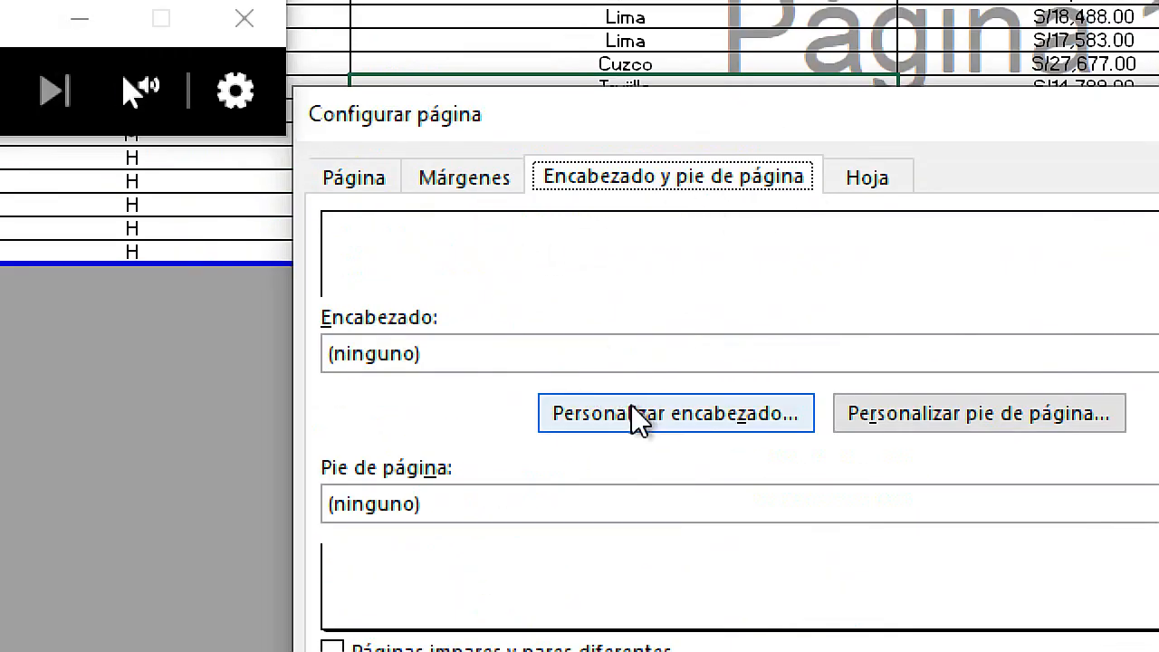
click(688, 419)
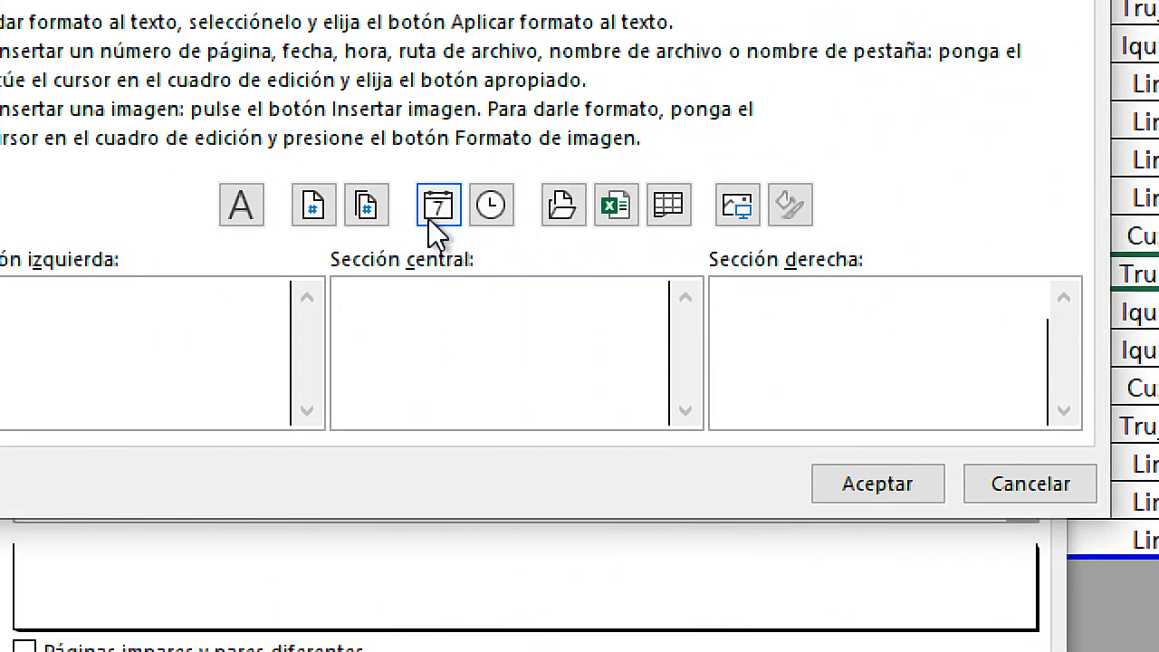
click(313, 204)
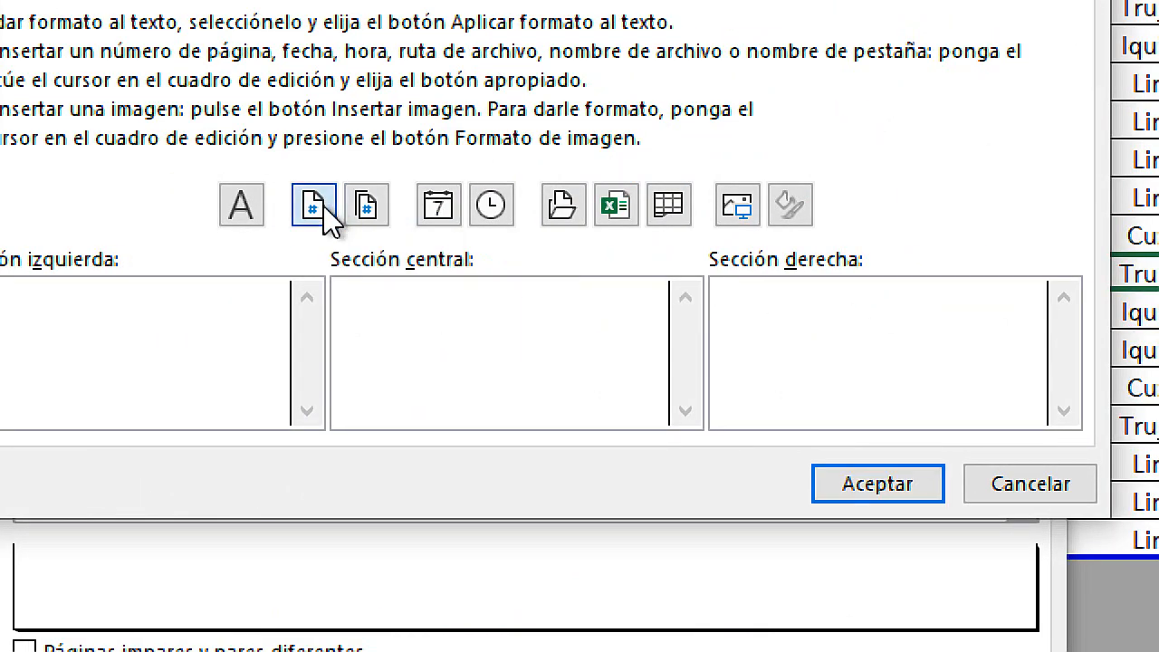
text(de)
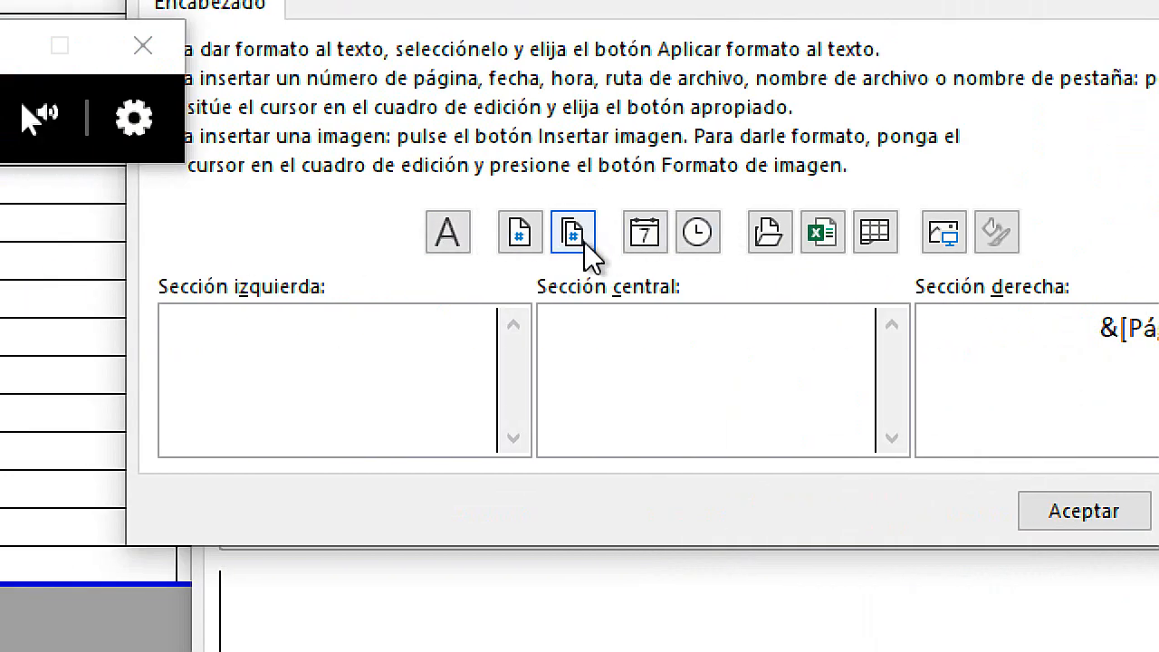
click(572, 233)
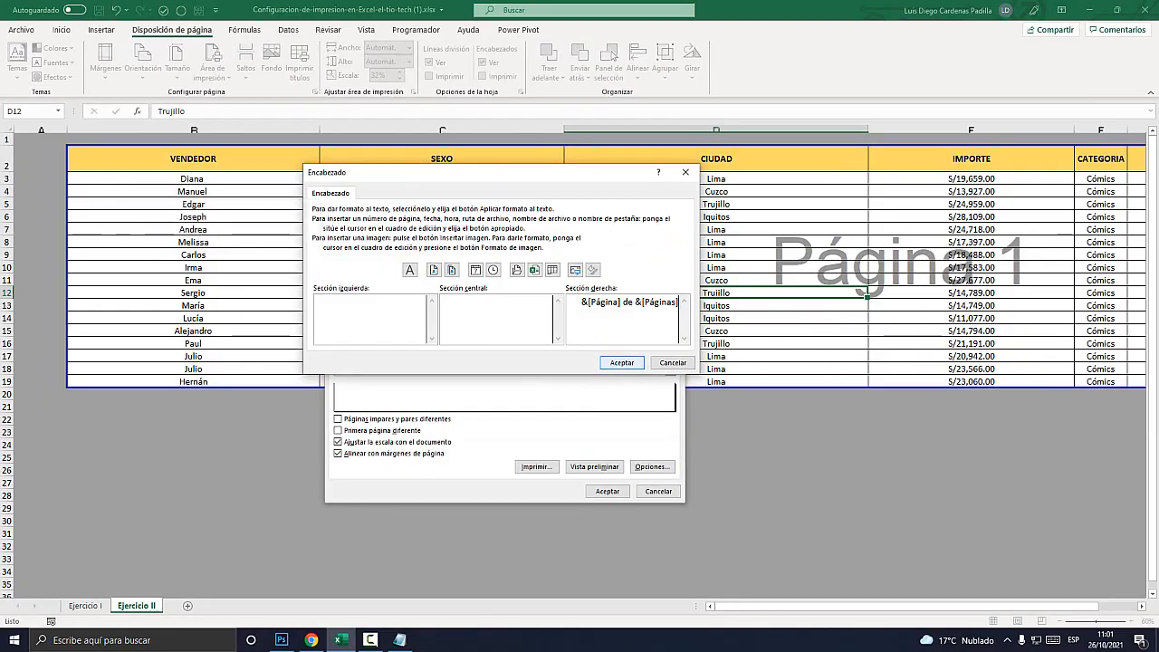
click(621, 362)
click(607, 491)
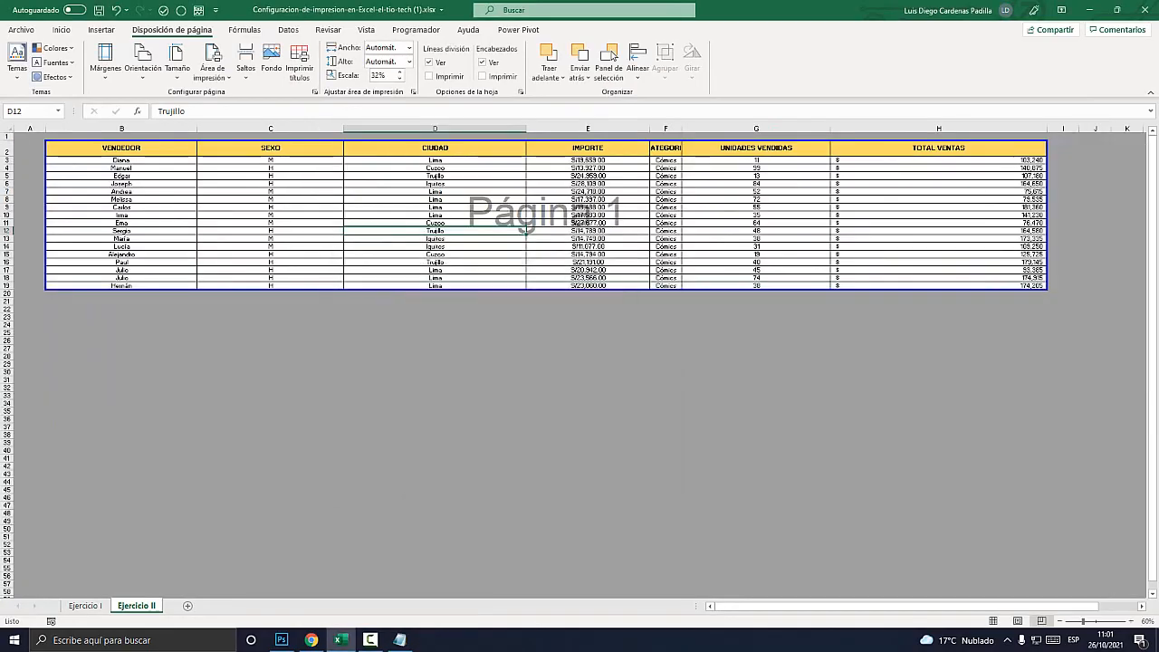
Step: Check the new page number header in Ejercicio II's print preview and return to the sheet
key(ctrl+p)
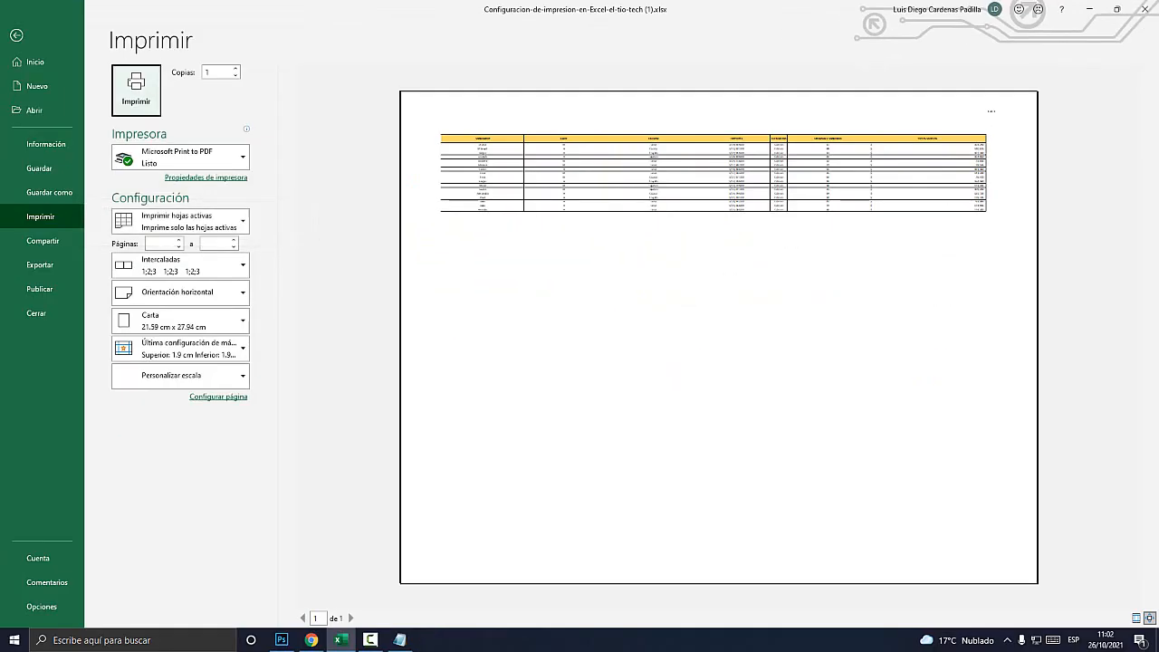
key(Escape)
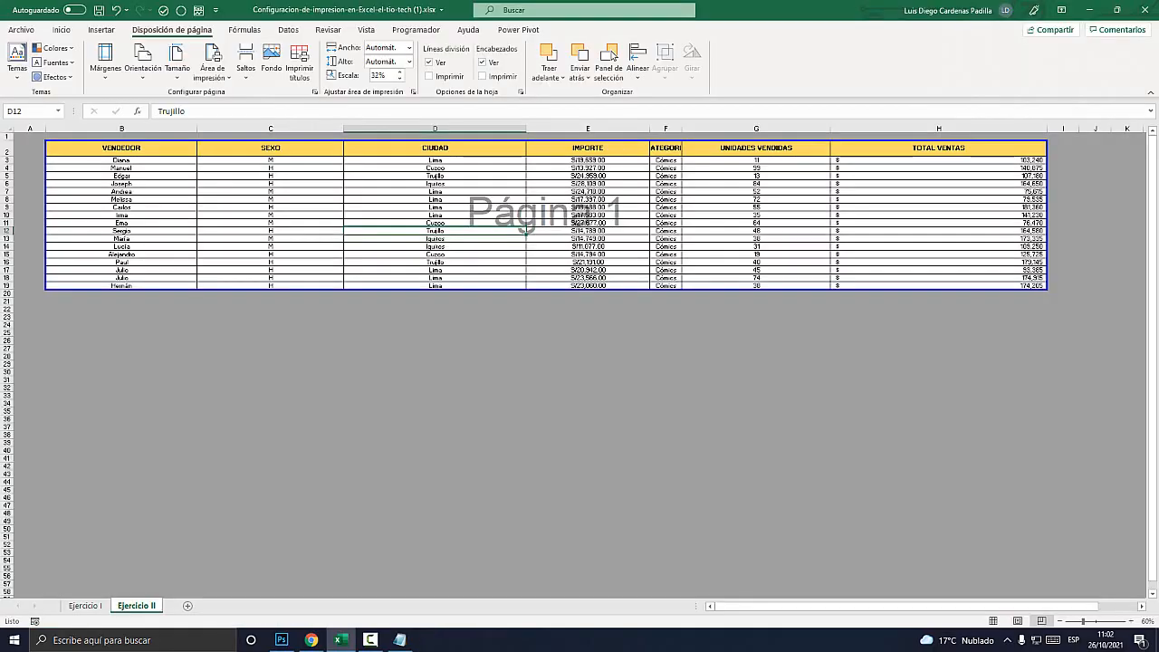
key(ctrl+p)
key(Escape)
Step: Set the print scale (Escala) of Ejercicio II to 45%
key(super+plus)
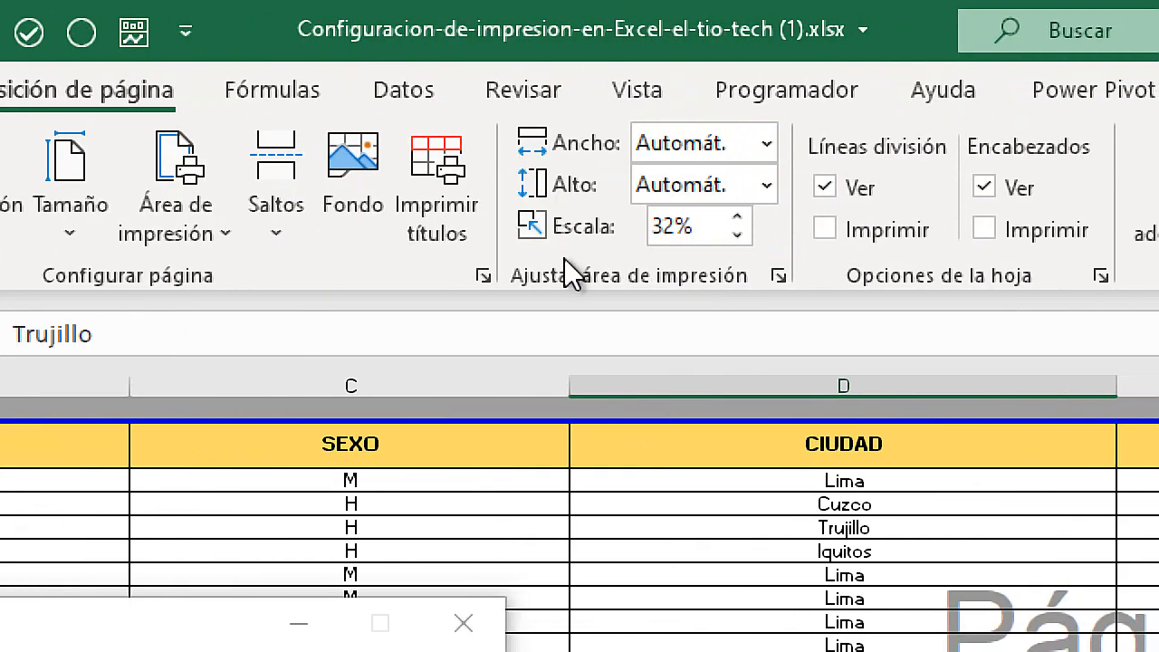
click(659, 224)
drag(677, 224, 625, 239)
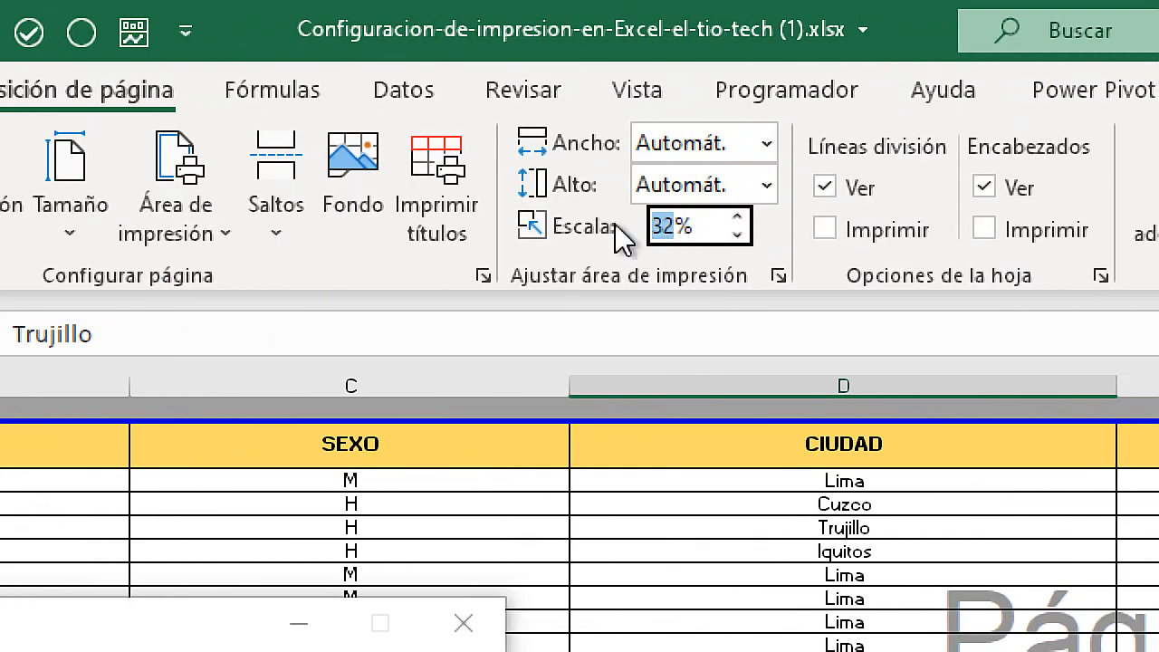
text(4,95)
key(Return)
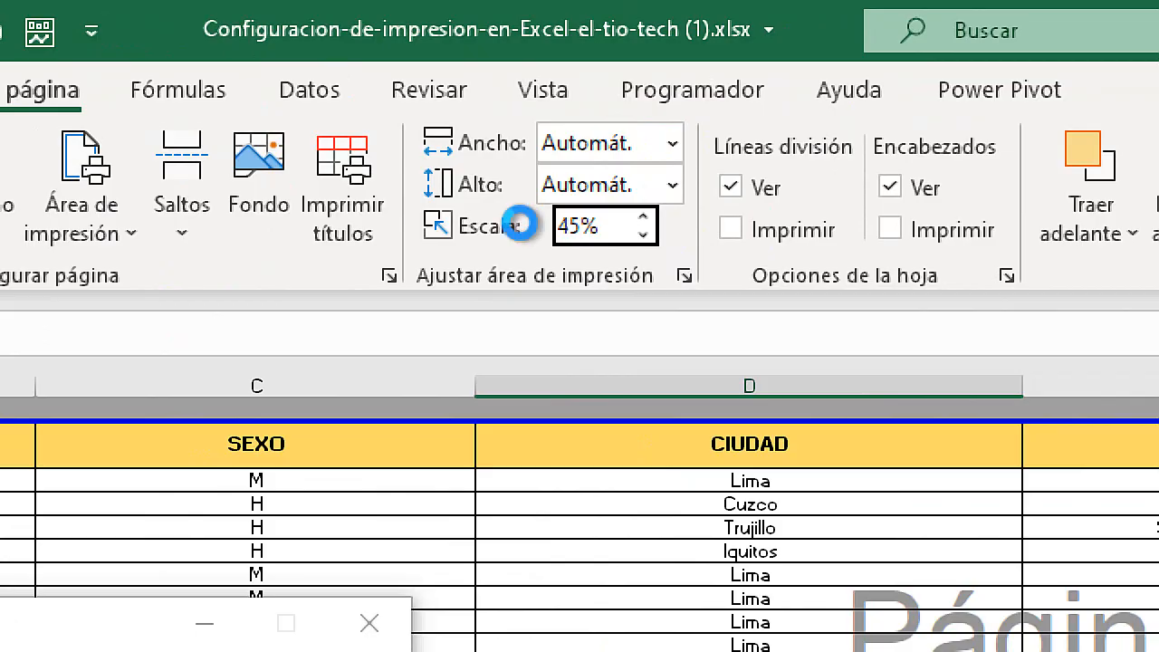
key(super+Escape)
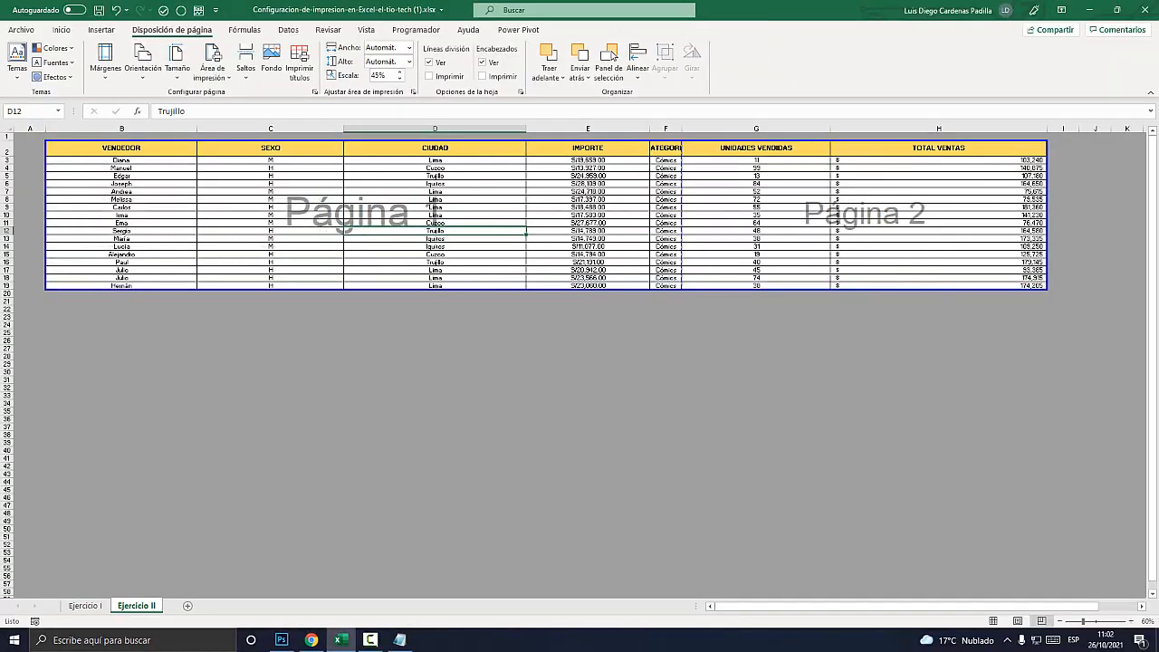
Step: Review both pages in the print preview for the header and repeated title row, and return to the sheet
key(ctrl+p)
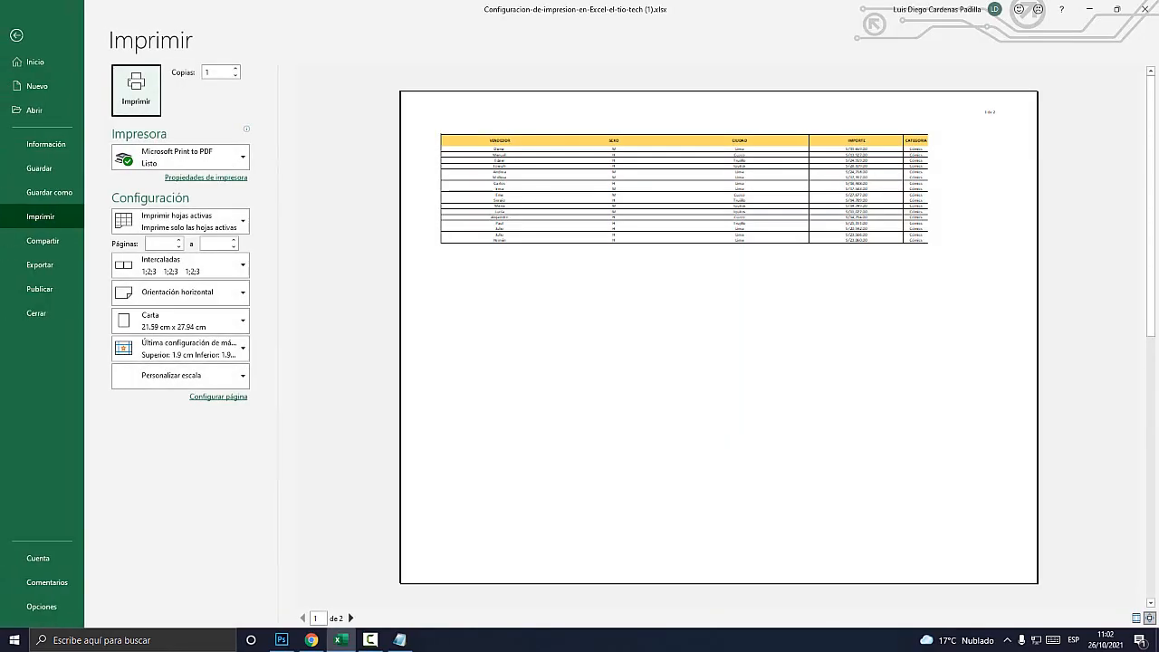
click(350, 618)
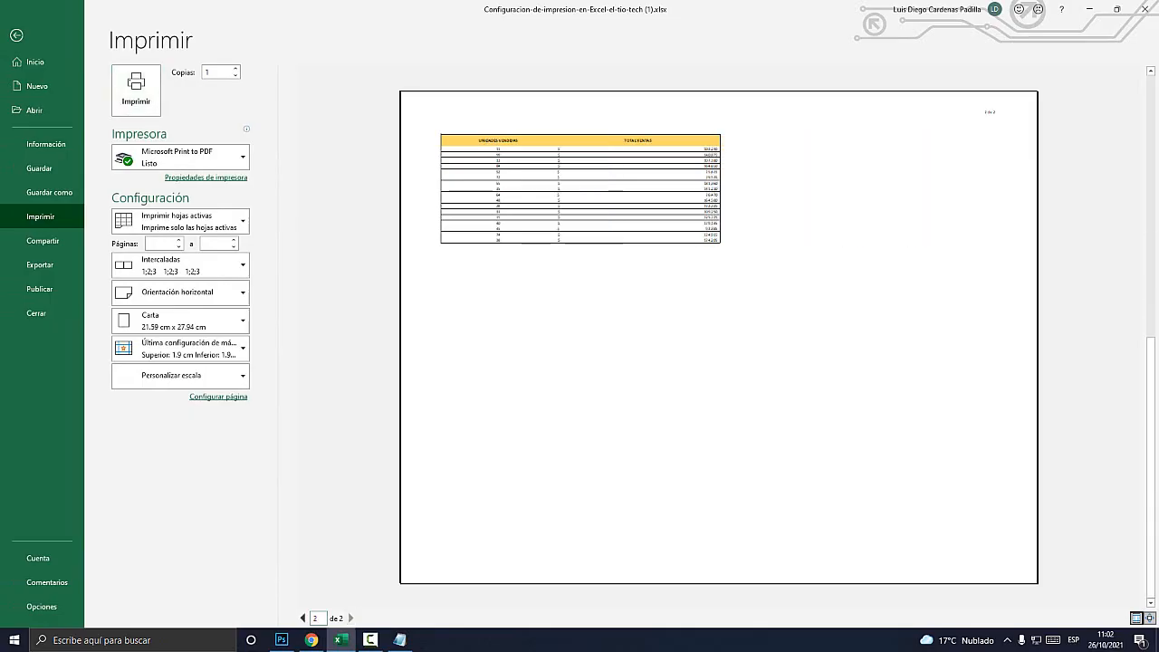
key(Escape)
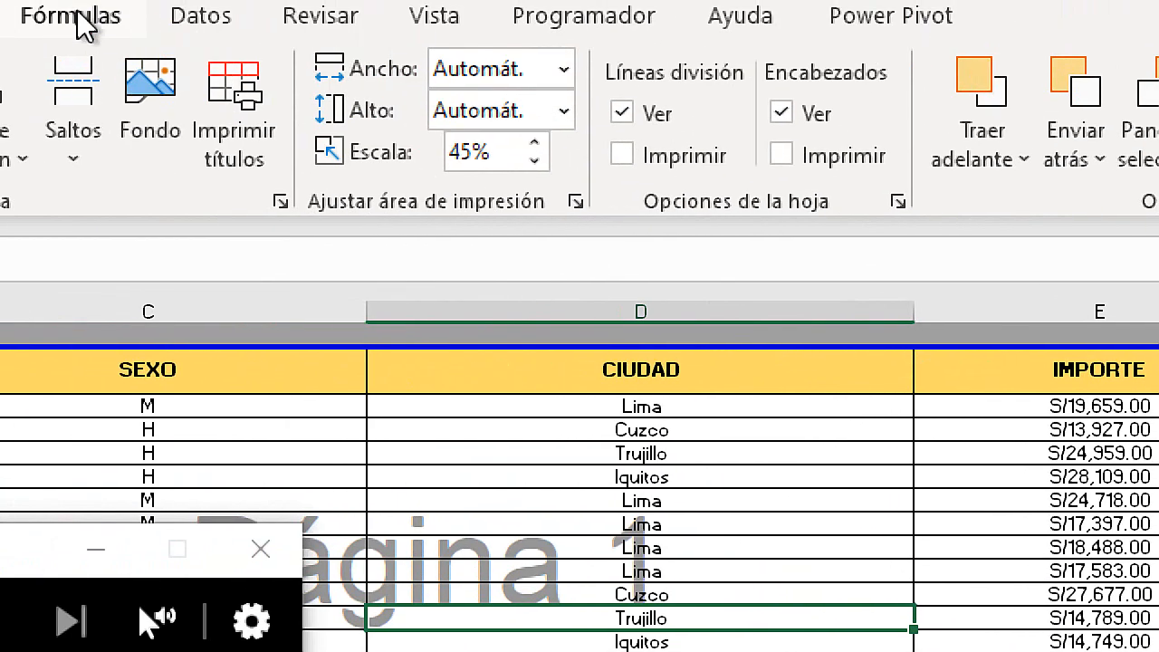
Step: Reduce the print scale (Escala) of Ejercicio II to 40%
click(491, 152)
click(469, 150)
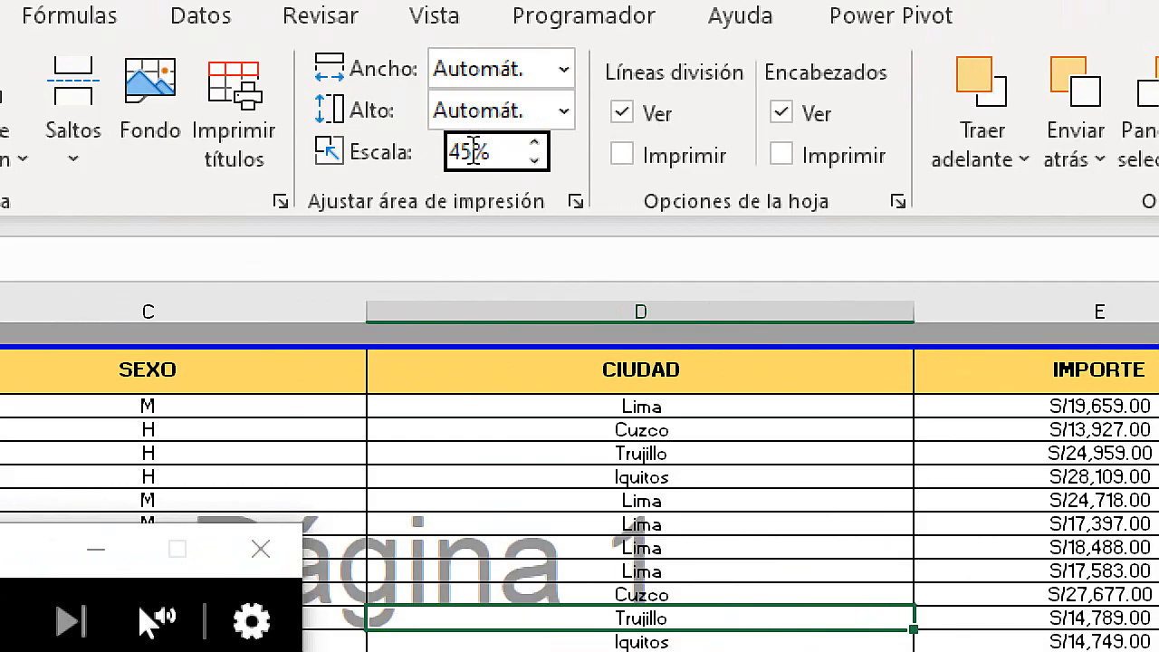
double_click(471, 150)
text(40)
key(Return)
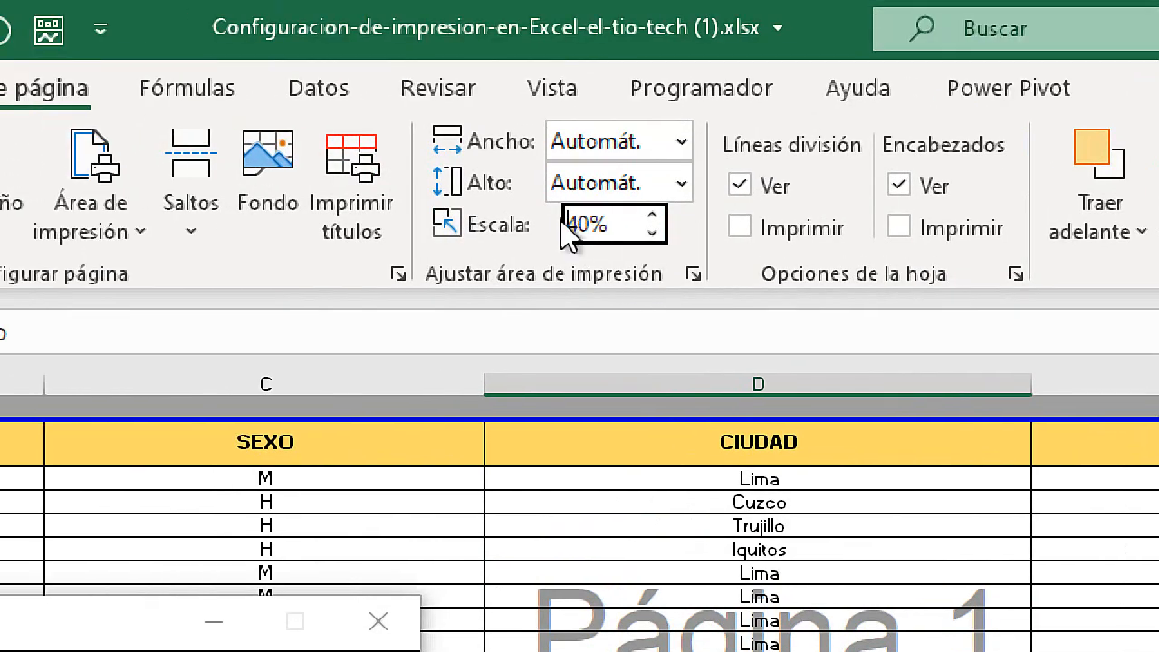
Step: Try print scales of 39%, 38% and 35% for Ejercicio II
double_click(584, 224)
text(39)
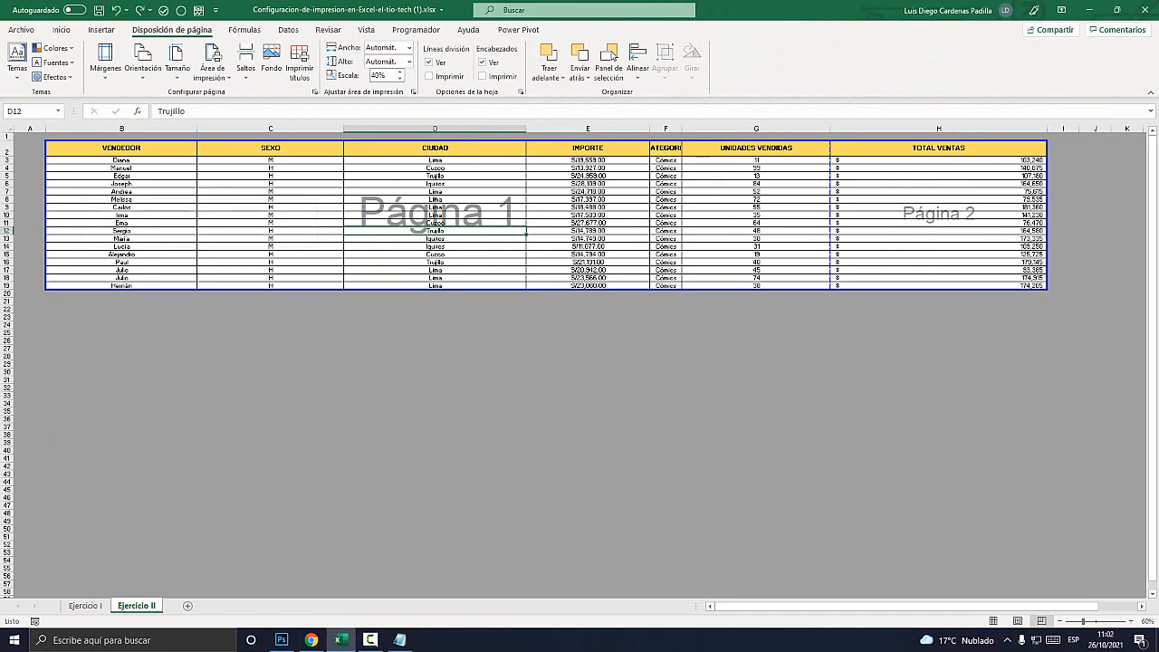
click(380, 76)
key(BackSpace)
text(38)
key(Return)
click(378, 76)
text(35)
key(Return)
Step: Set the print scale (Escala) to 32% so the whole table fits on one page
click(377, 76)
text(32)
key(Return)
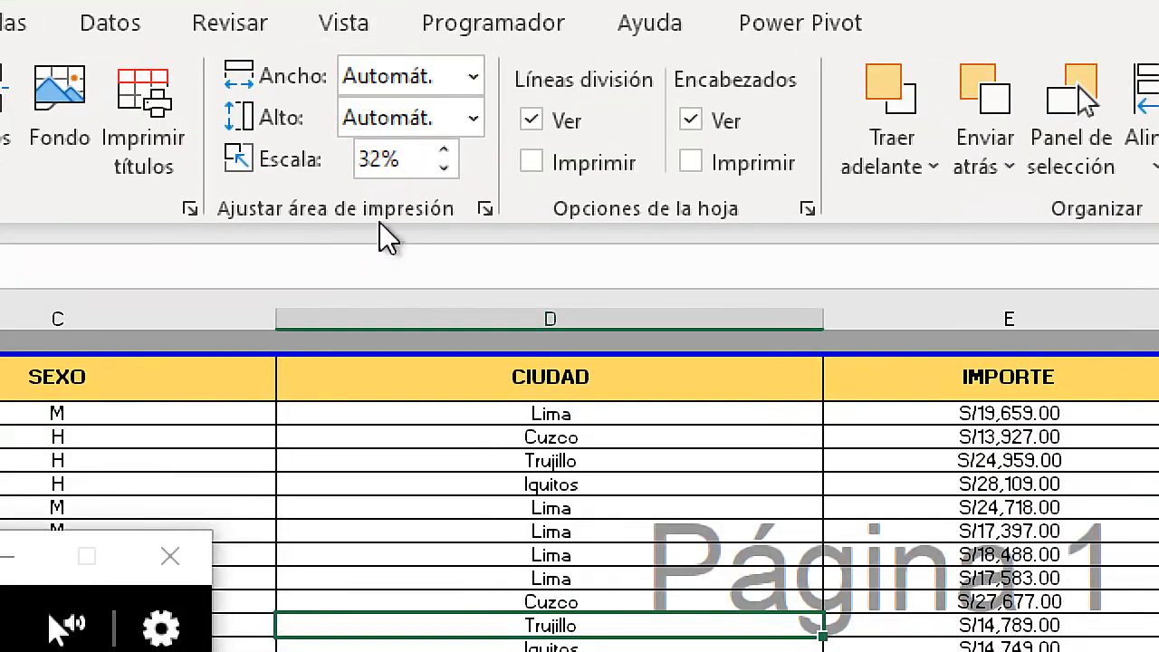
Step: Set the print scale (Escala) of Ejercicio II to 30% and check the print preview
click(379, 76)
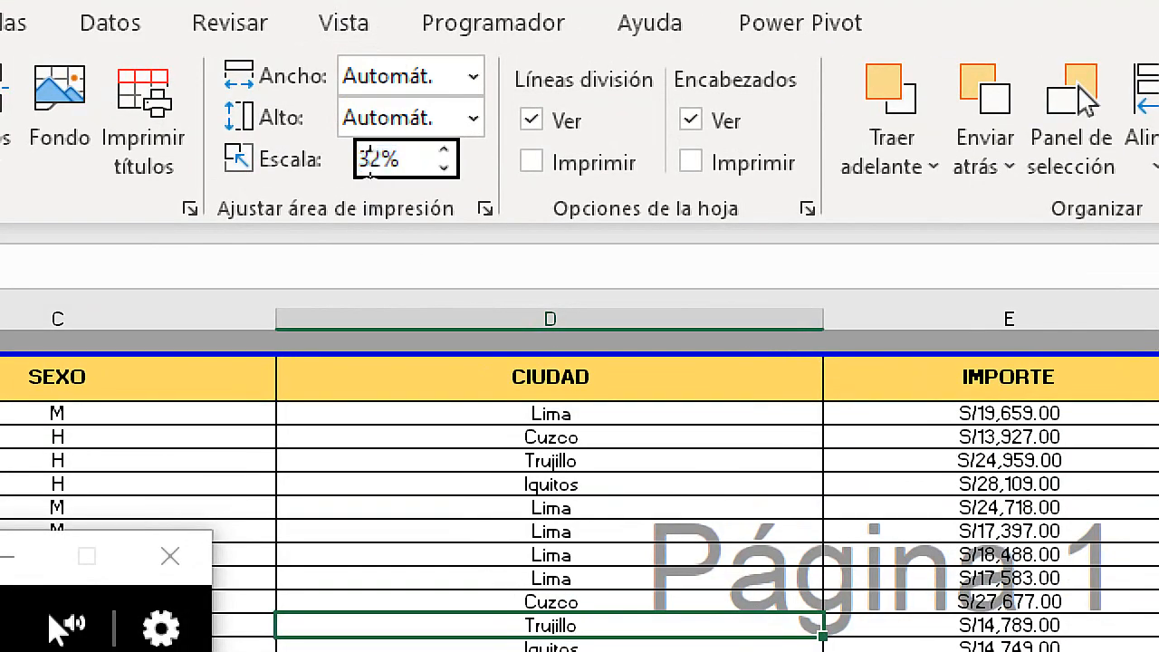
drag(385, 166, 343, 172)
text(30)
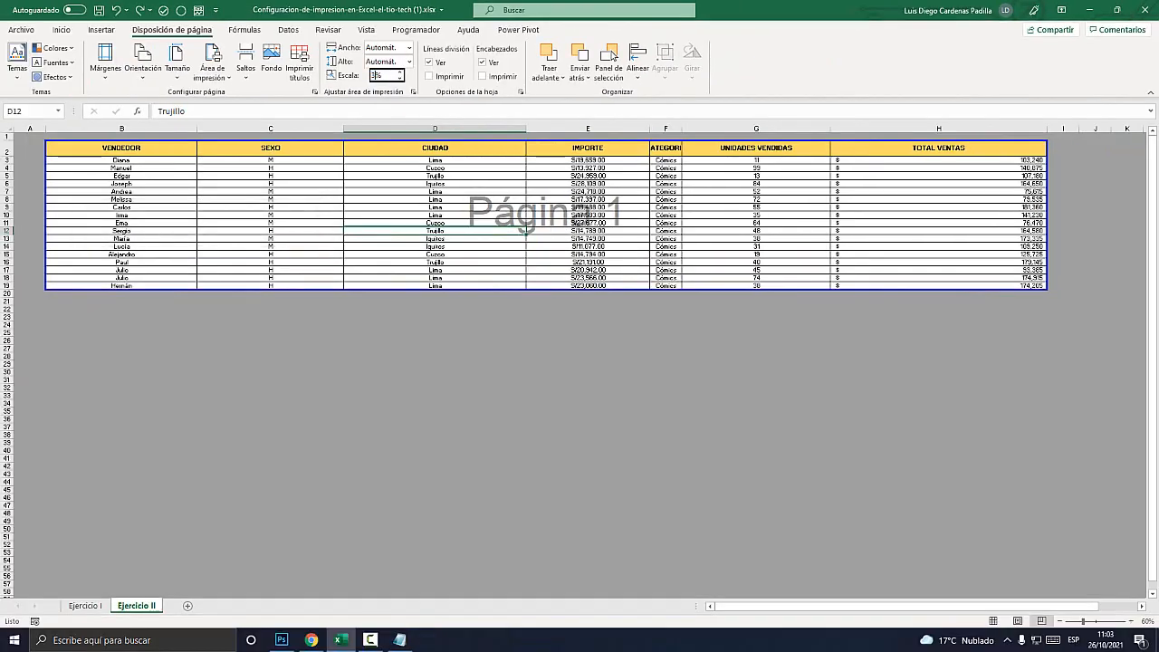
key(Return)
key(ctrl+p)
Step: Open Word and create a new blank document
click(136, 640)
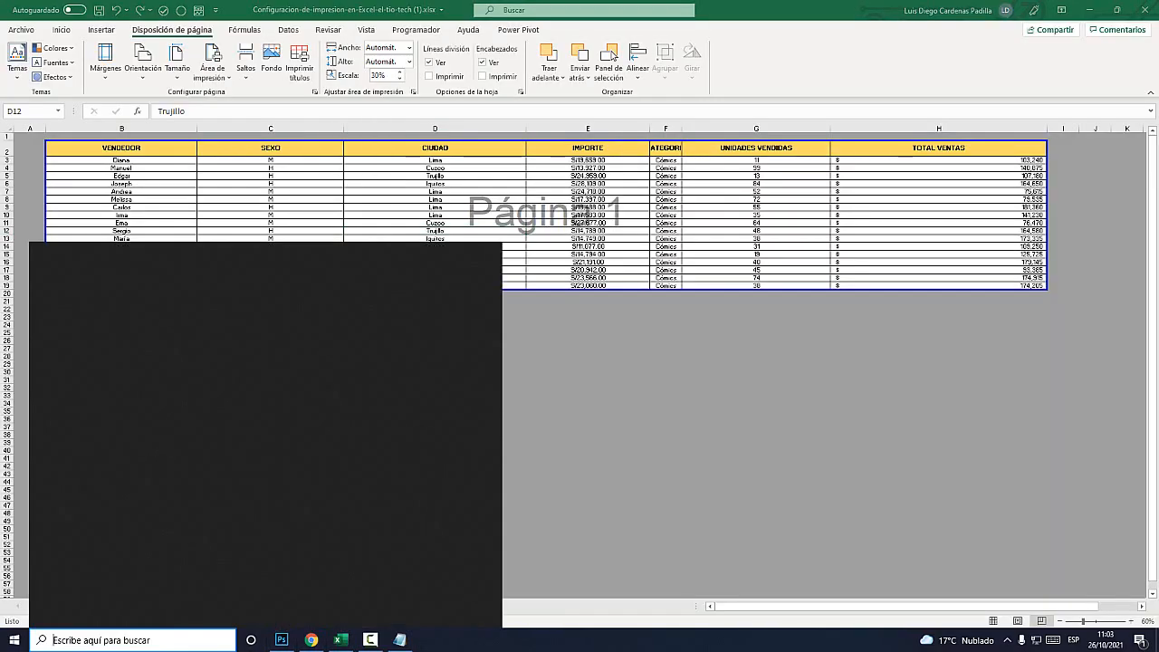
text(Word)
key(Return)
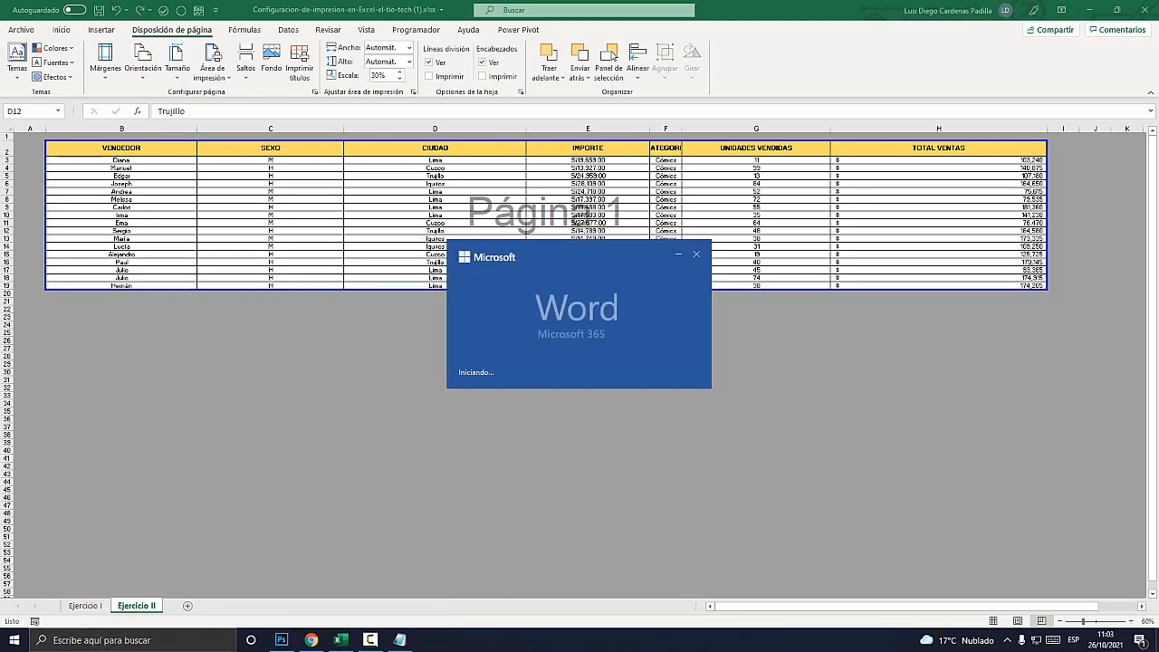
key(Return)
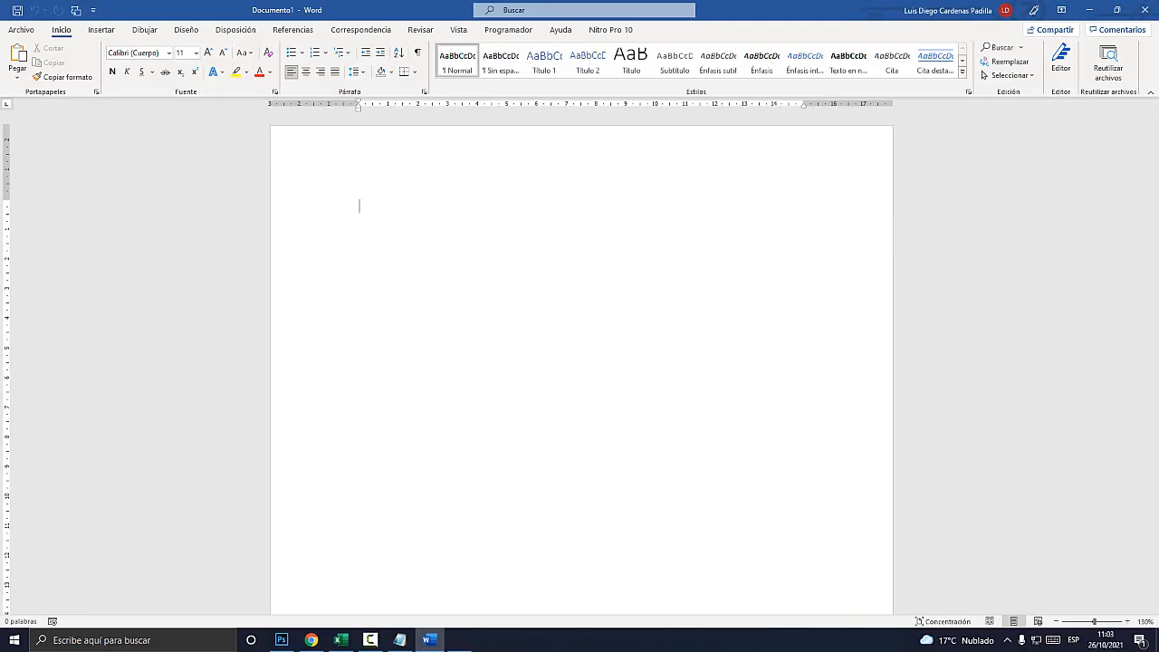
Step: Change the page orientation of the blank Word document to landscape (Horizontal)
key(super+plus)
click(250, 32)
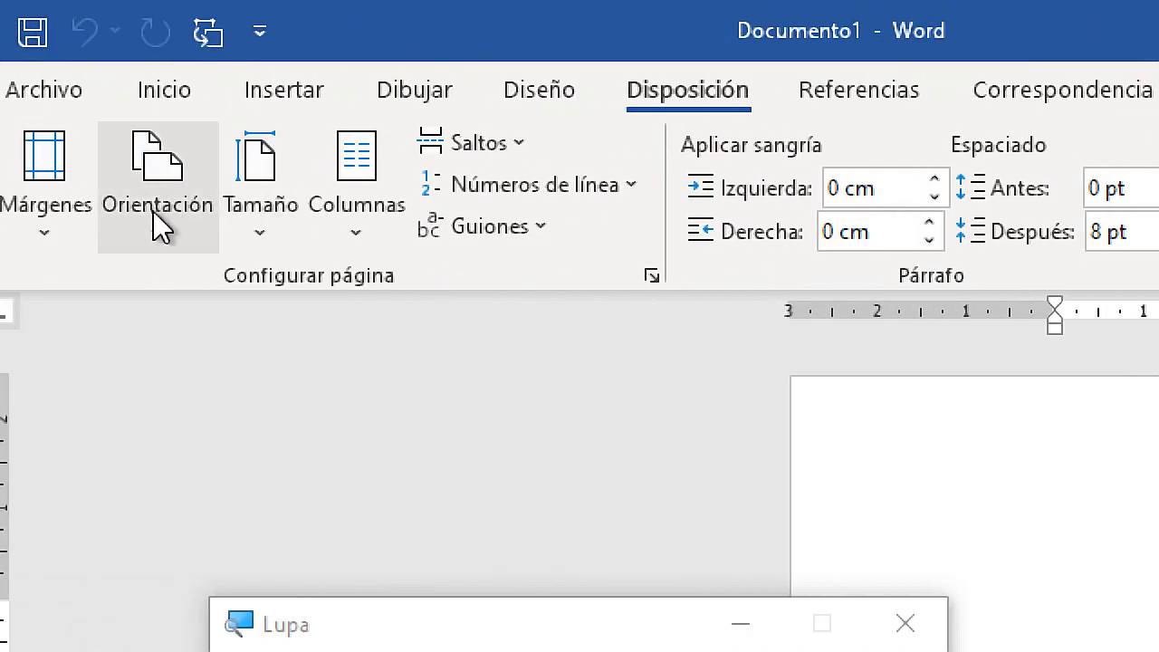
click(161, 226)
click(268, 407)
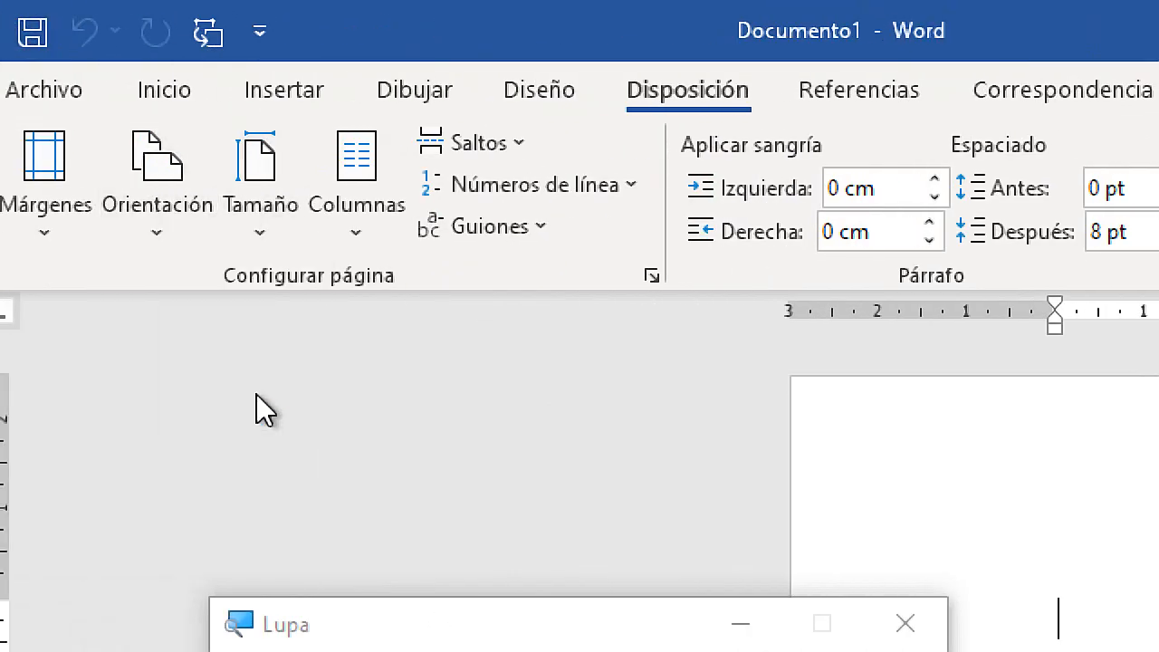
key(super+Escape)
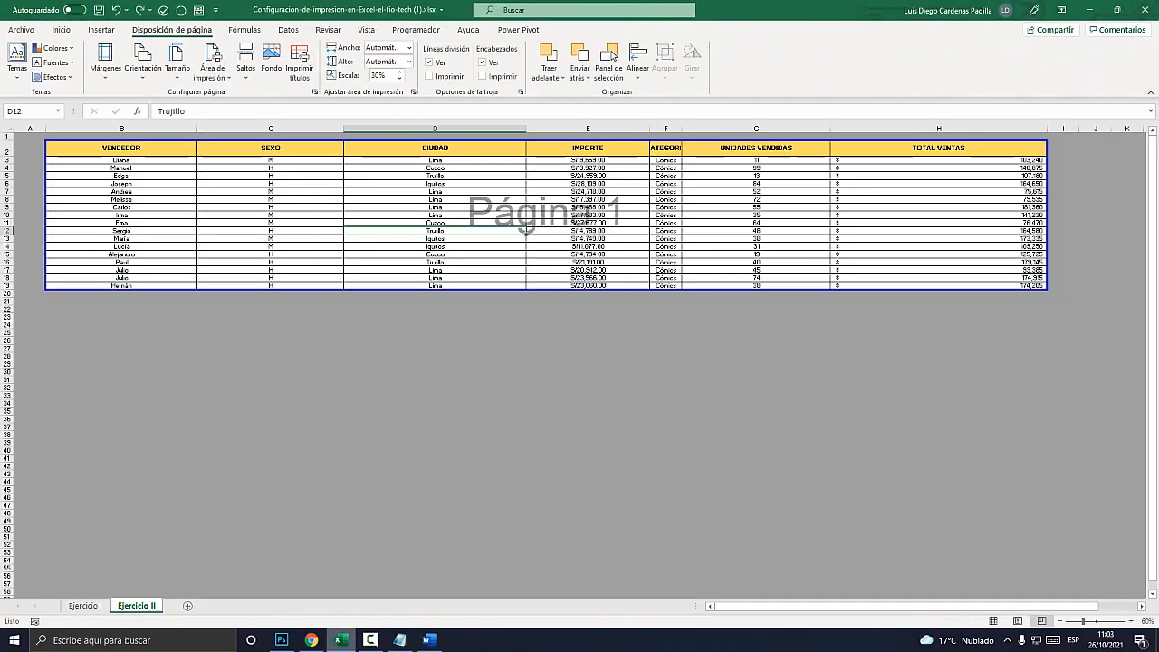
Step: Copy the whole sales table B2:H19 from Ejercicio II in Excel and return to the Word document
drag(121, 148, 941, 286)
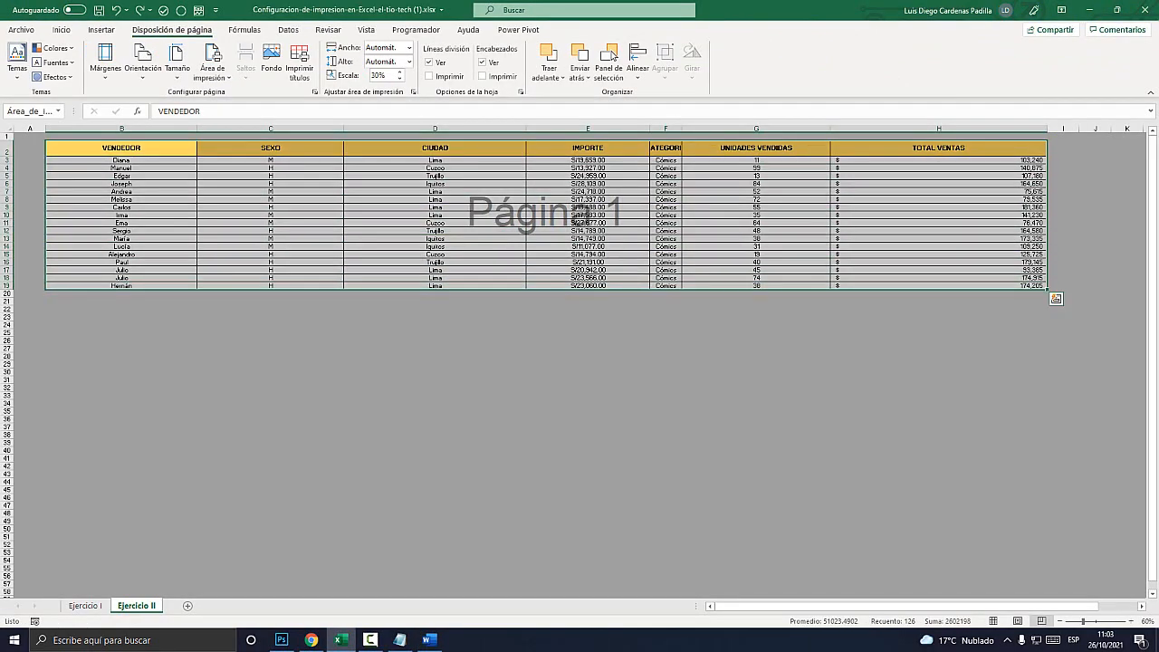
right_click(731, 203)
click(761, 233)
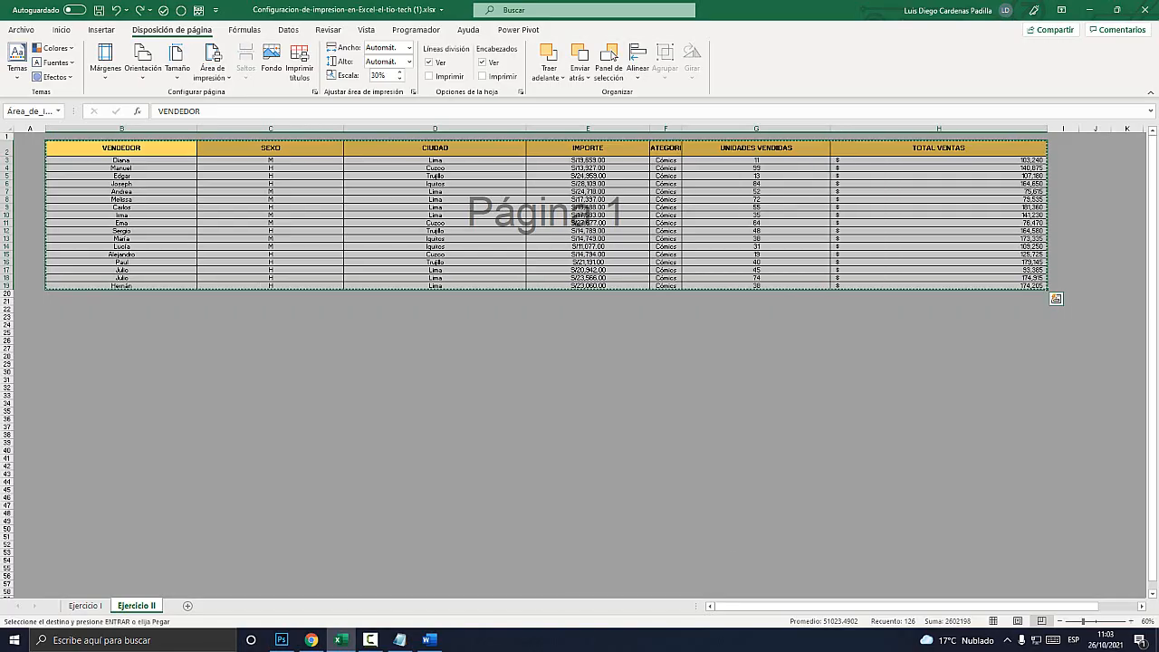
key(alt+Tab)
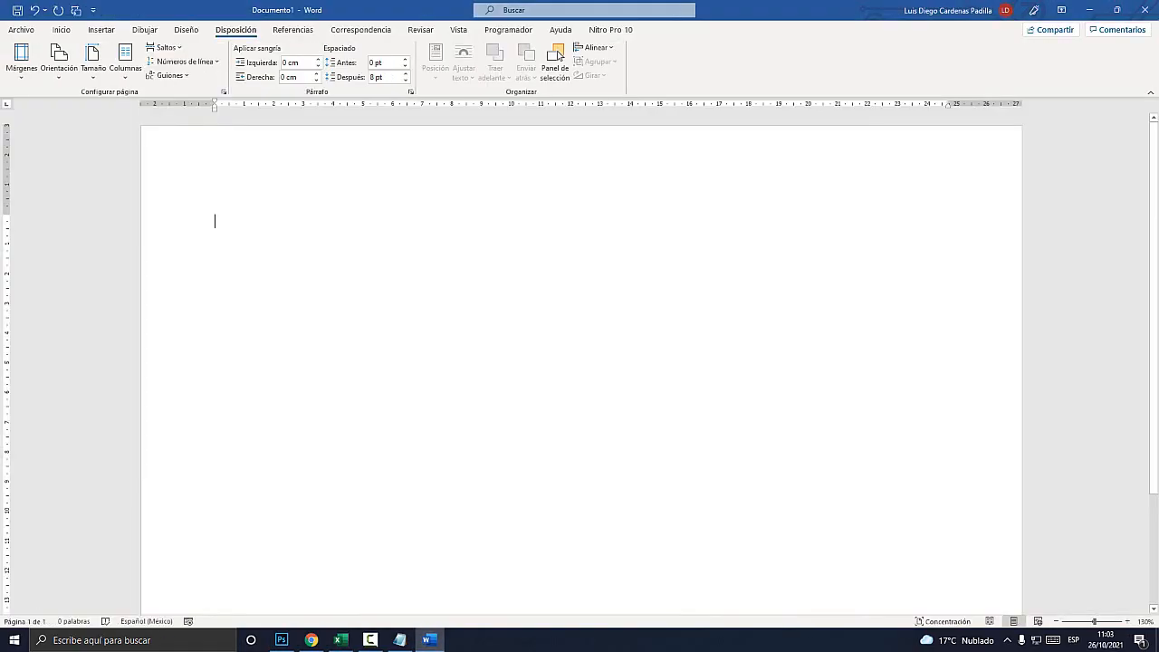
Step: Paste the copied table at the start of the Word document as a picture (Imagen)
right_click(215, 212)
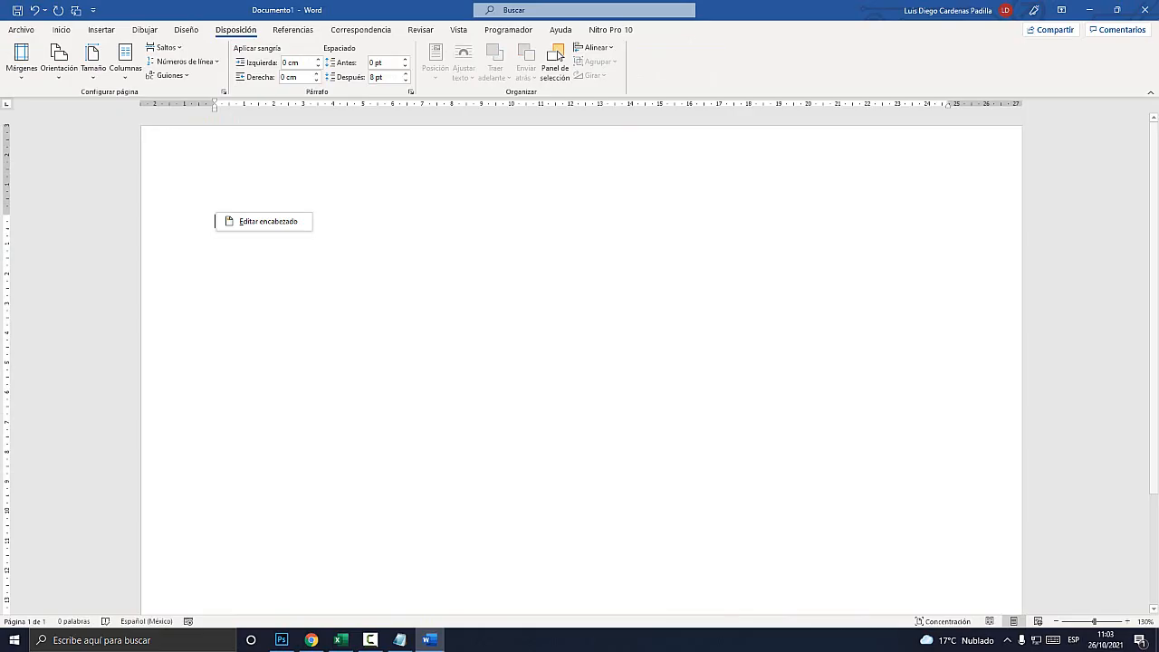
key(Escape)
right_click(220, 221)
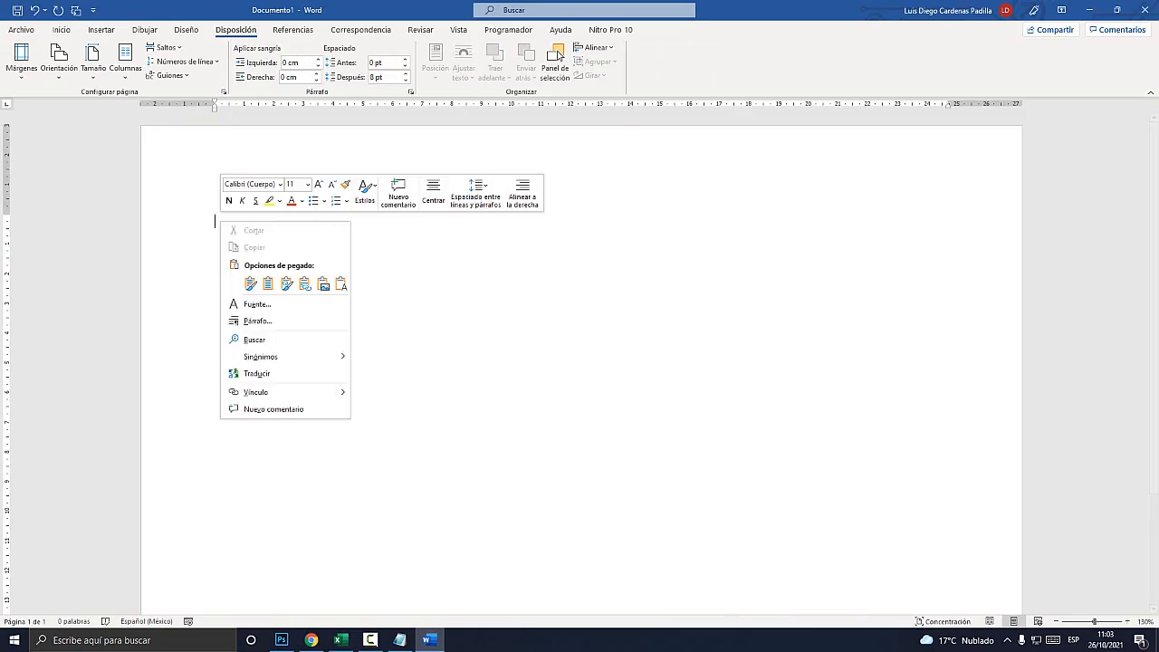
click(323, 284)
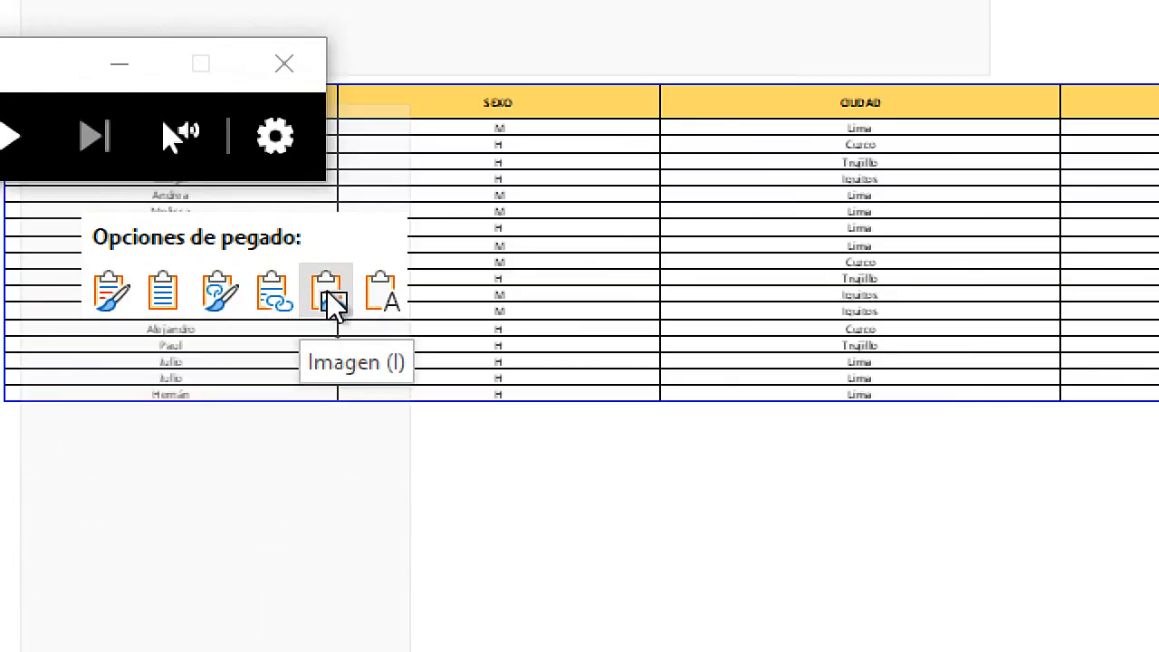
click(328, 293)
key(super+Escape)
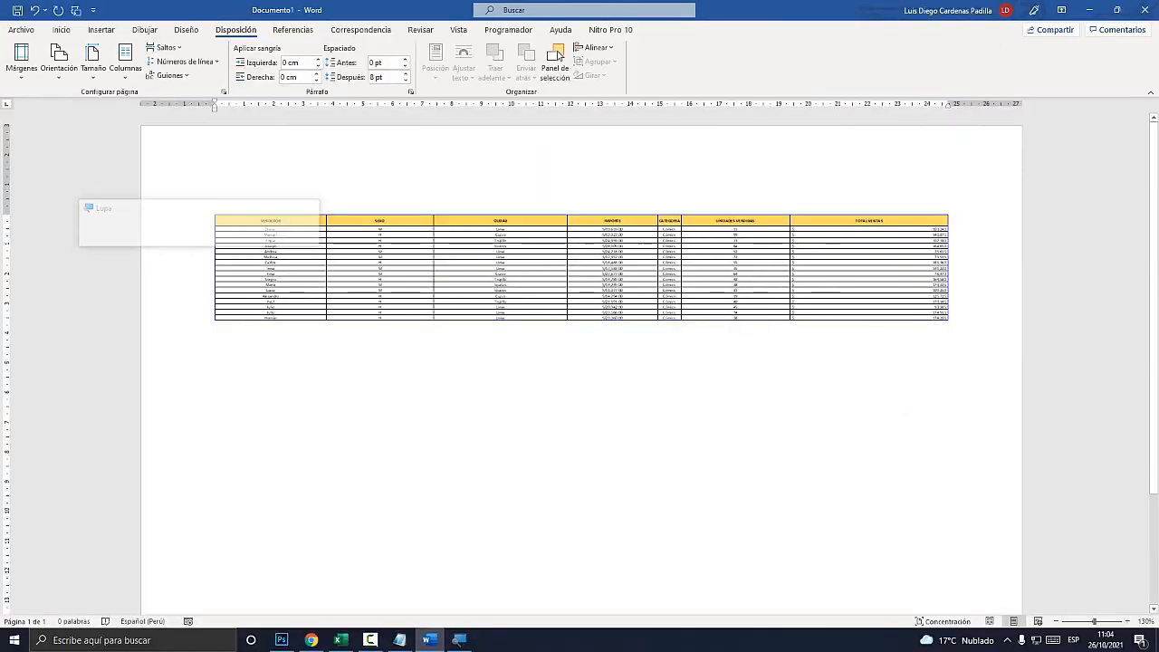
Step: Shrink the pasted table picture proportionally to about 24 cm wide
click(581, 268)
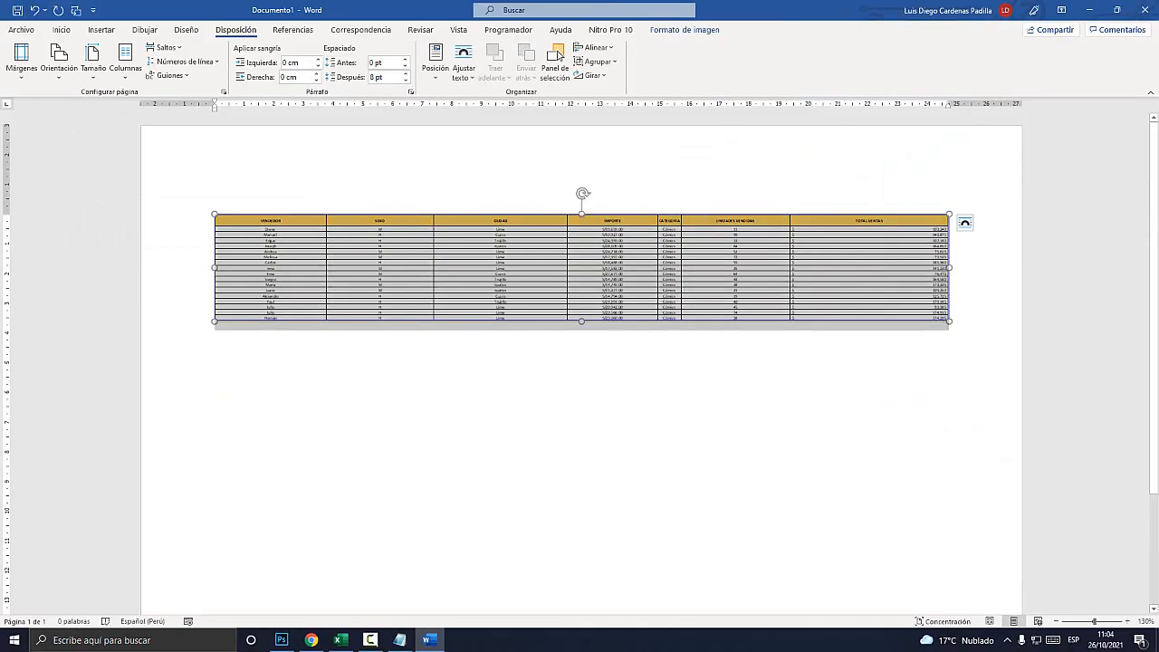
key(super+plus)
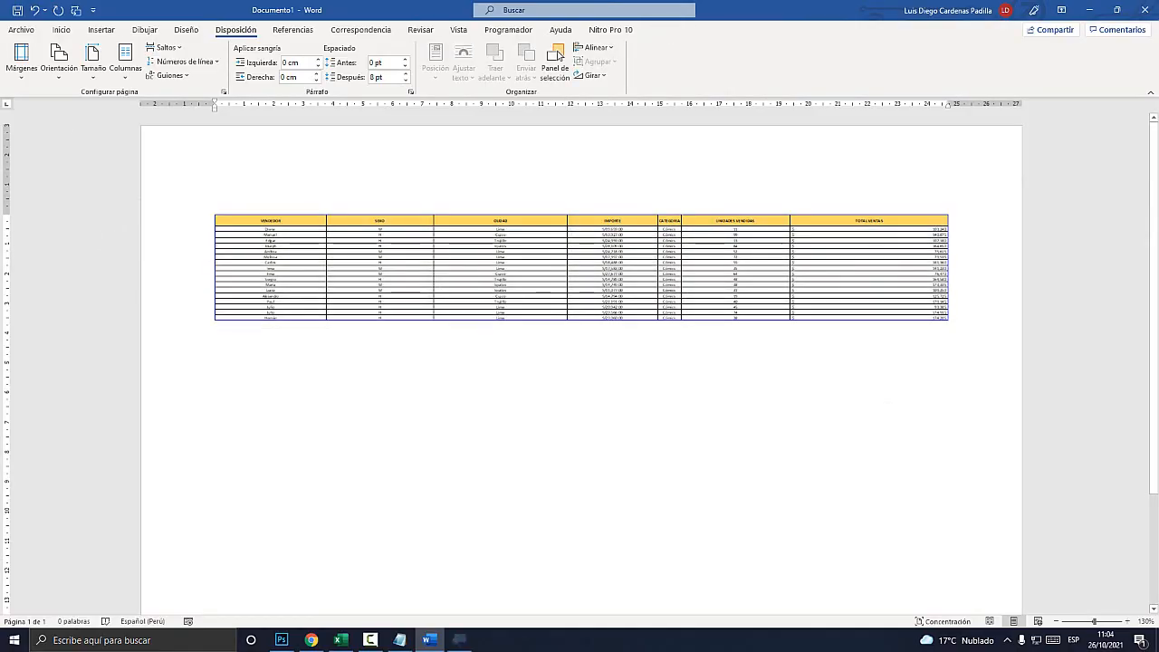
key(super+Escape)
click(581, 268)
drag(947, 320, 924, 318)
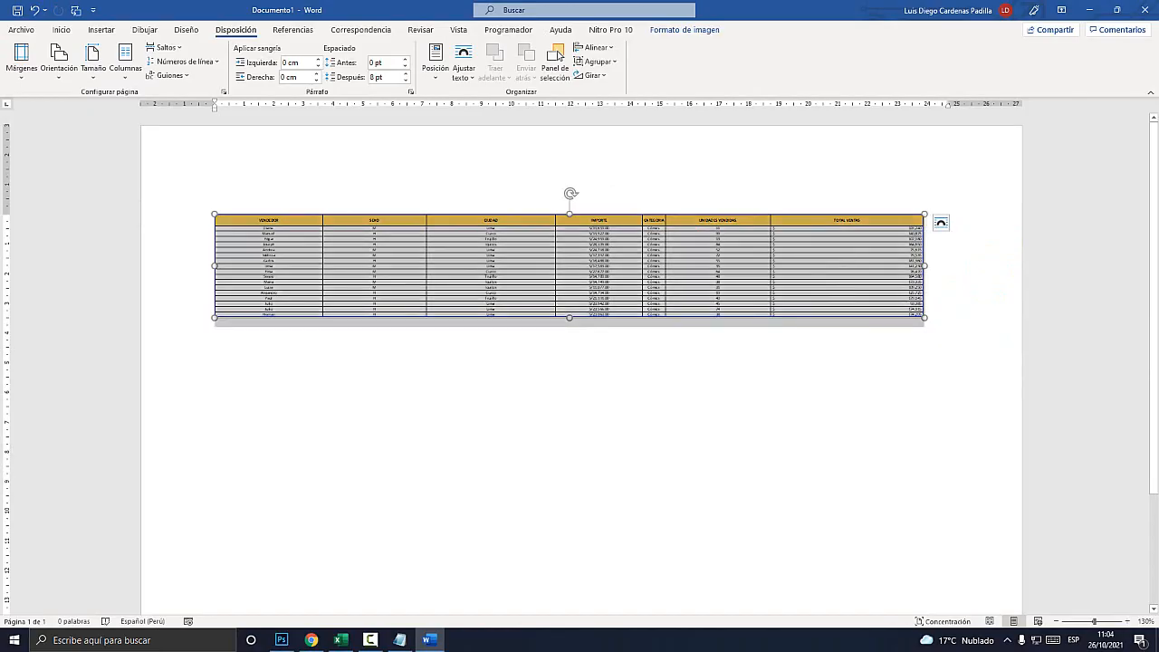
Step: Paste the copied table again below the picture, linked and keeping source formatting (Vincular y mantener formato de origen)
click(946, 312)
key(Return)
key(Return)
right_click(269, 356)
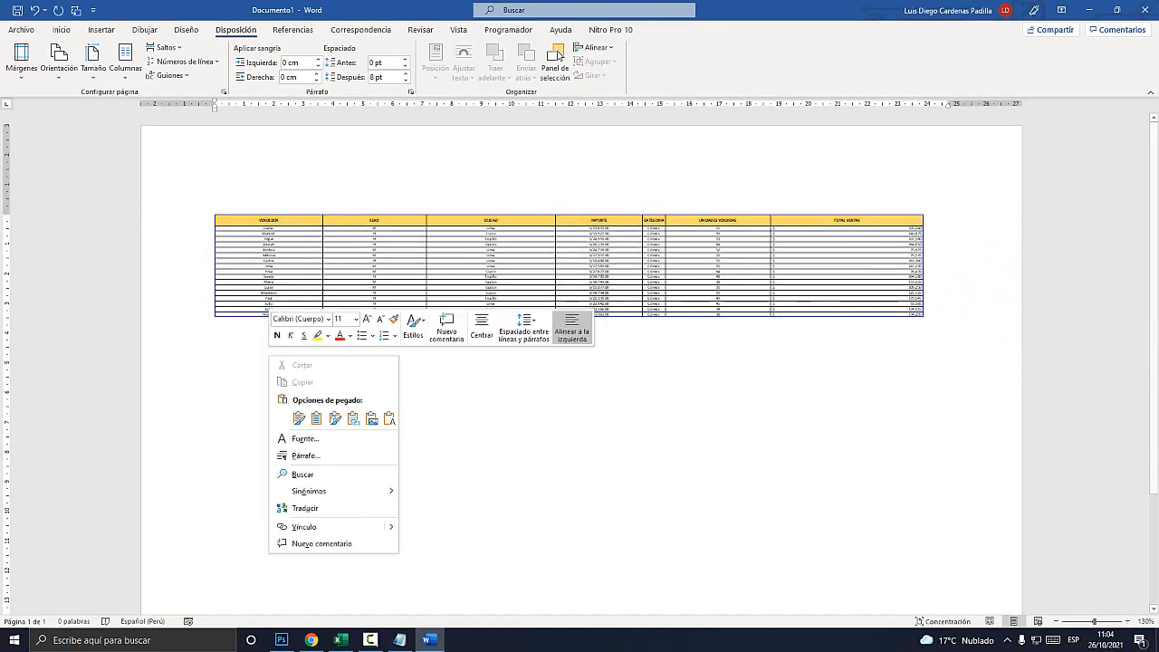
click(353, 418)
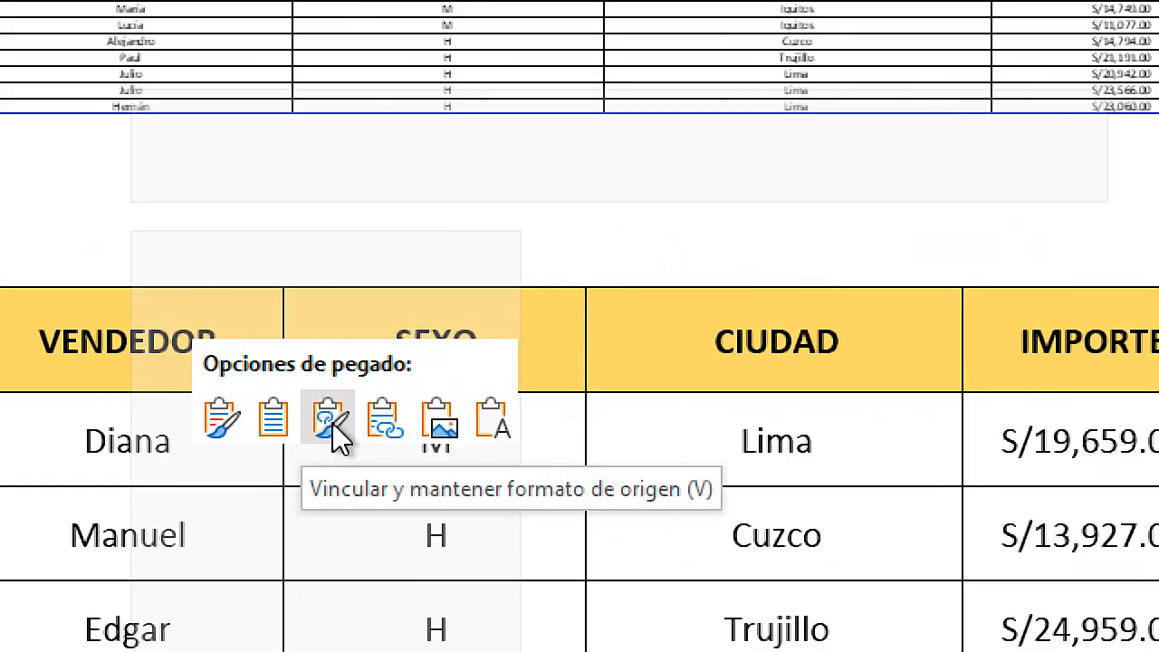
click(332, 422)
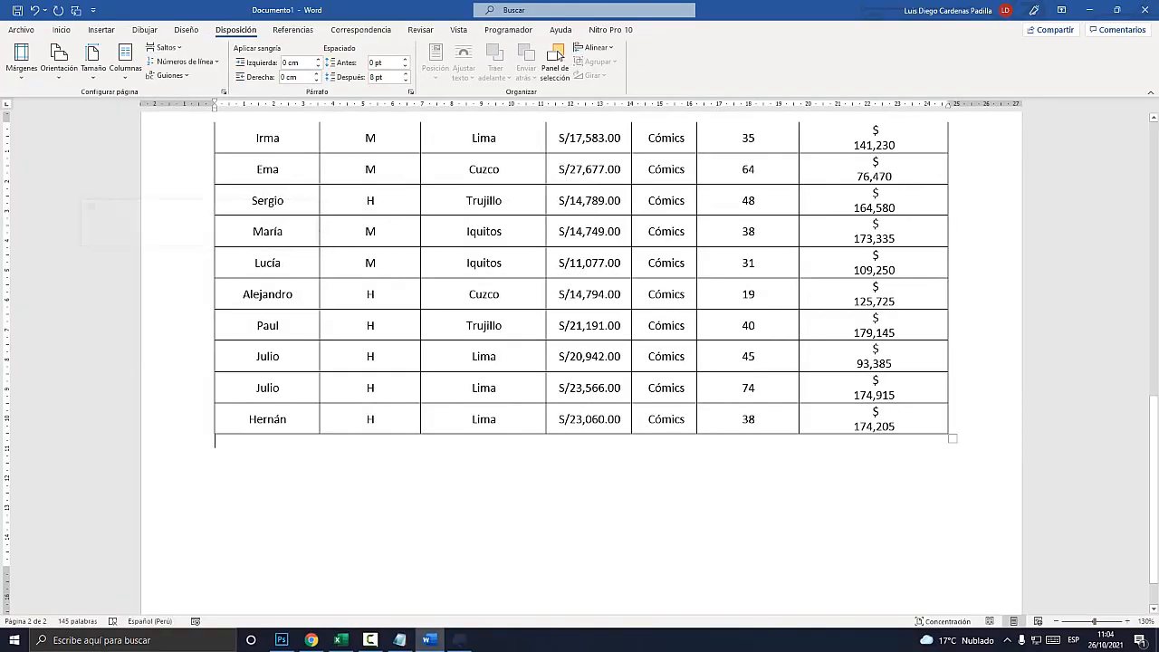
Step: Narrow the linked table to about 20 cm, compare it with the picture above, and return to the Excel workbook
drag(960, 430, 636, 430)
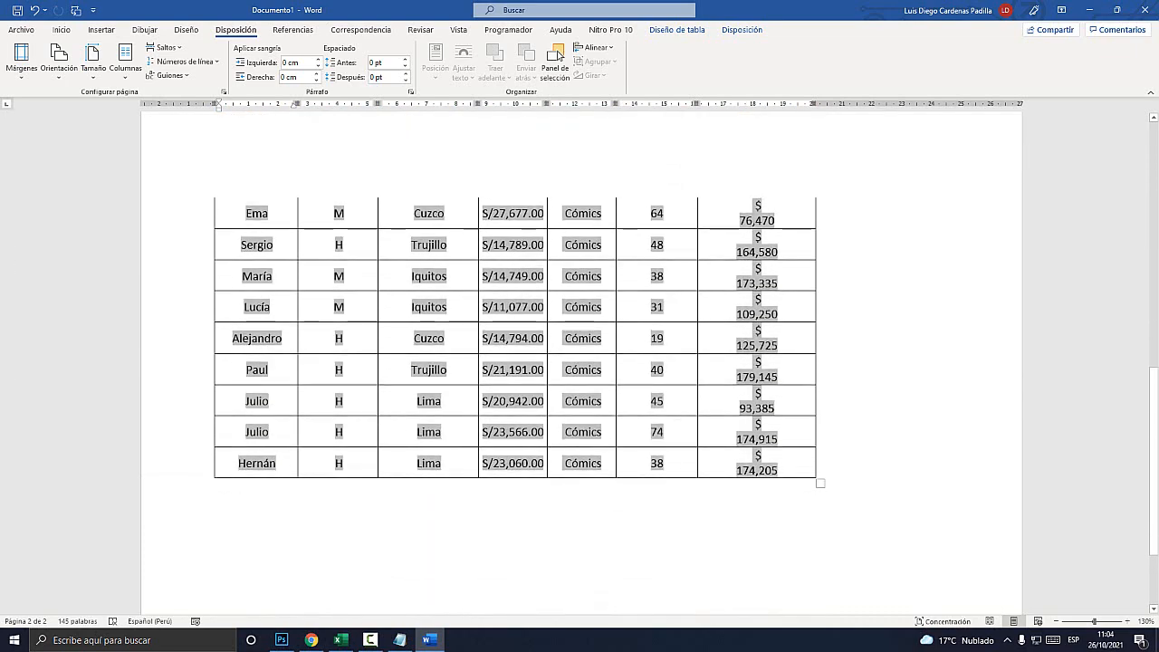
drag(796, 497, 770, 281)
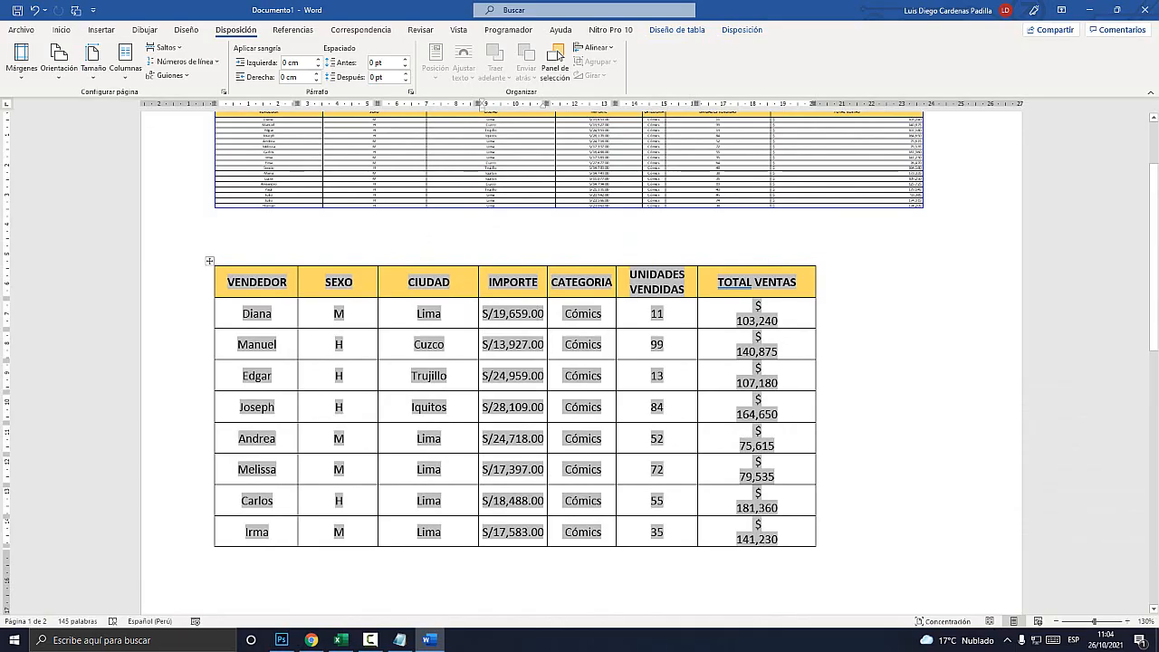
scroll(580, 362, up, 3)
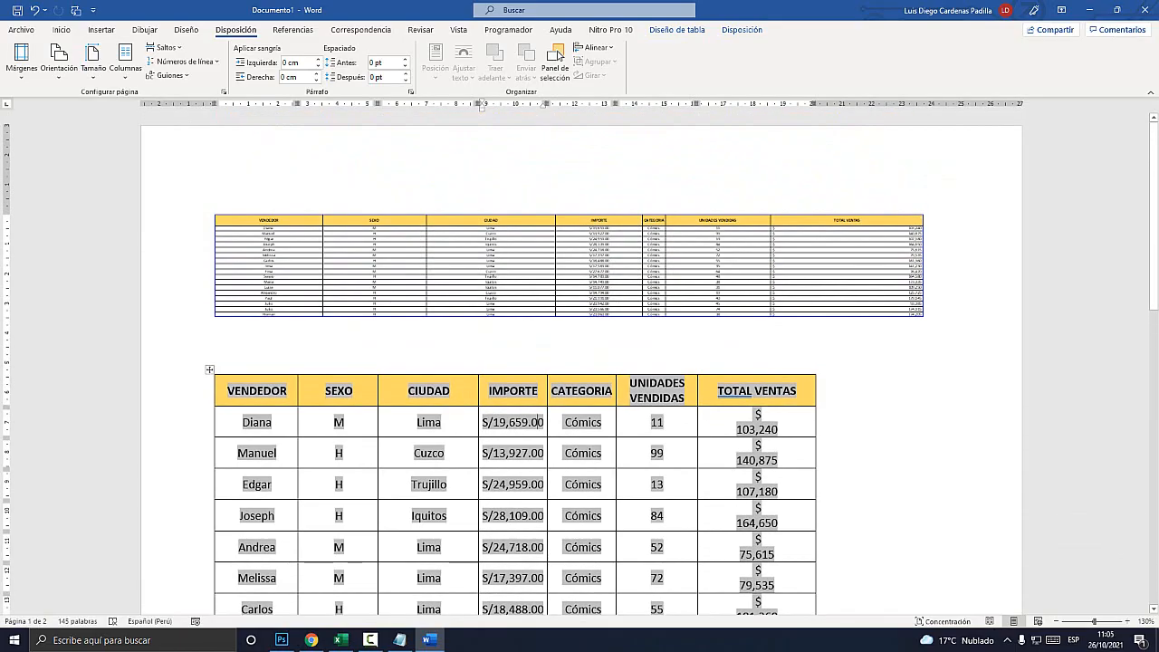
click(568, 265)
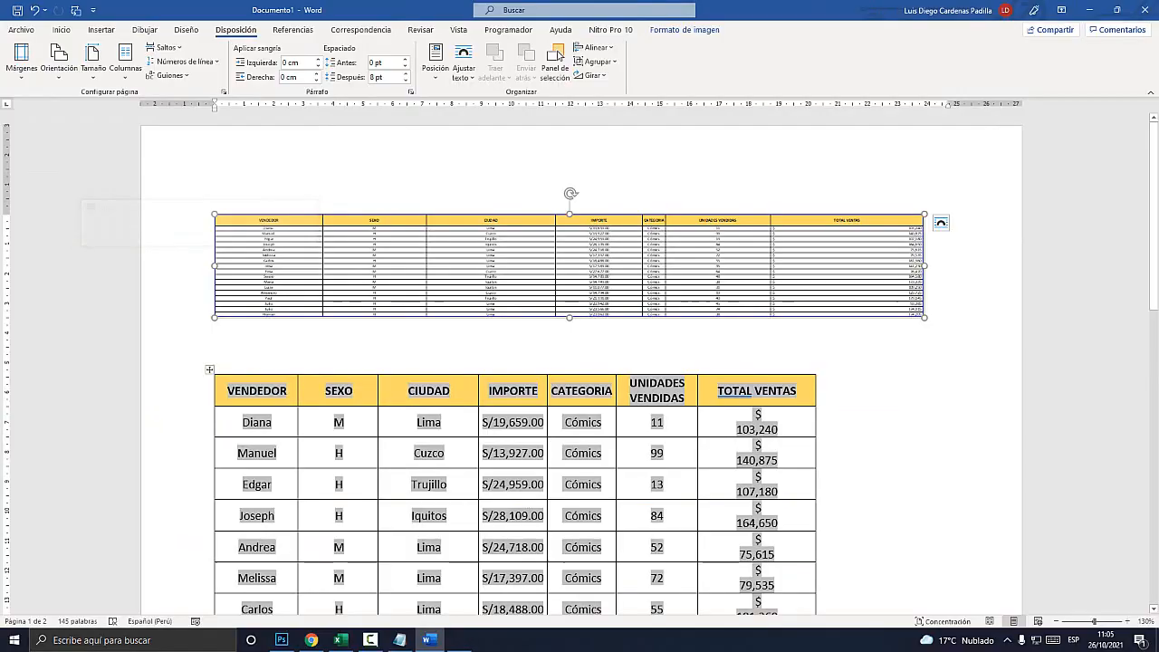
key(alt+Tab)
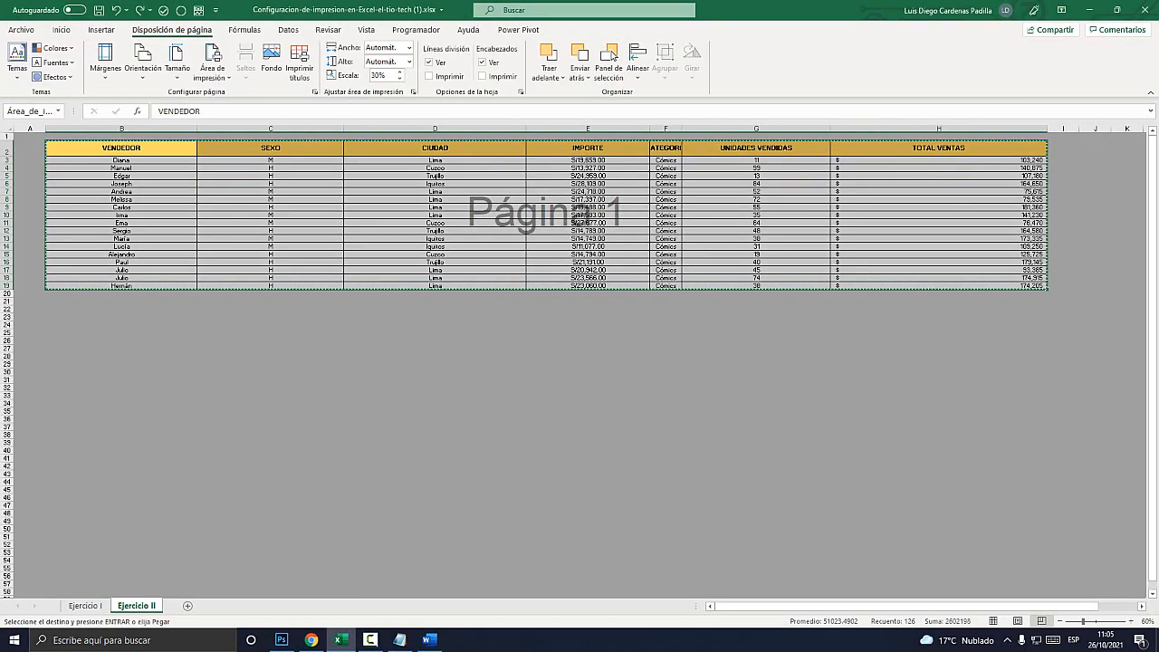